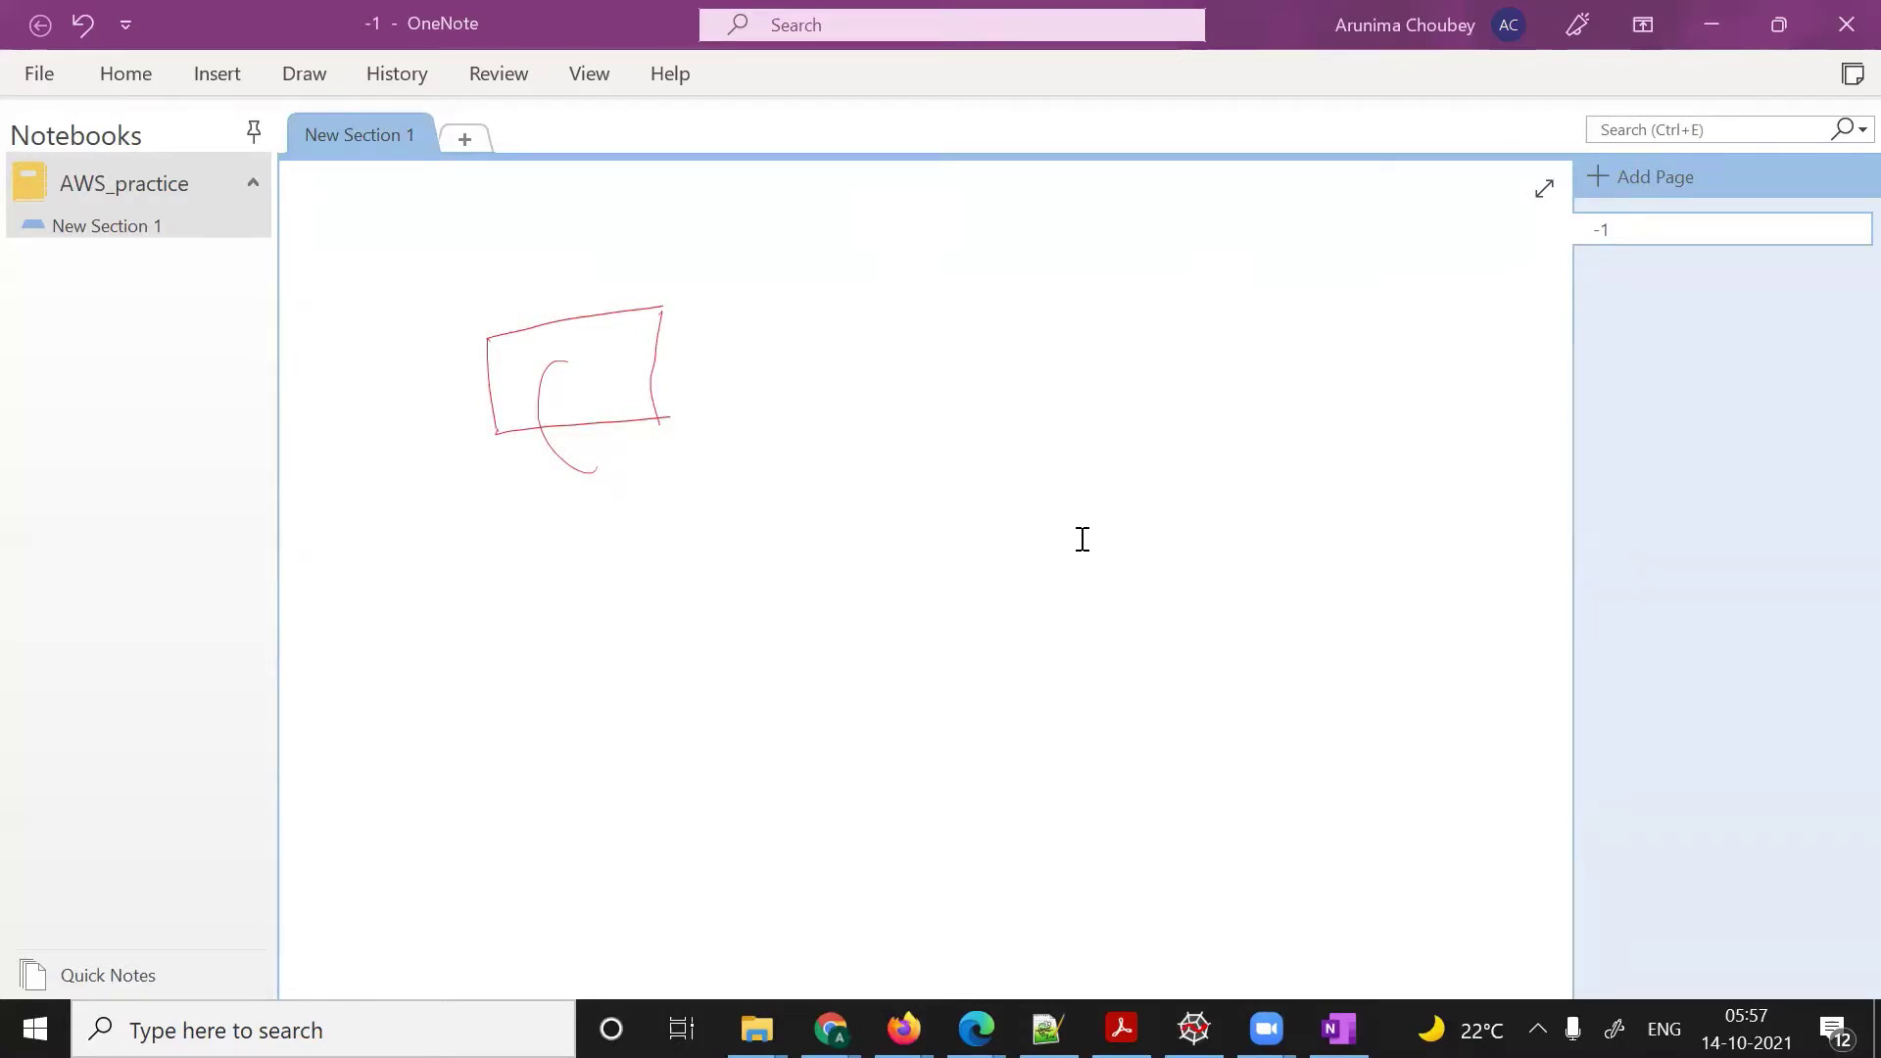
# - Draw a second overlapping box, plus an arrow pointing back at it with a circled label
pyautogui.moveTo(606, 458); pyautogui.dragTo(686, 532)
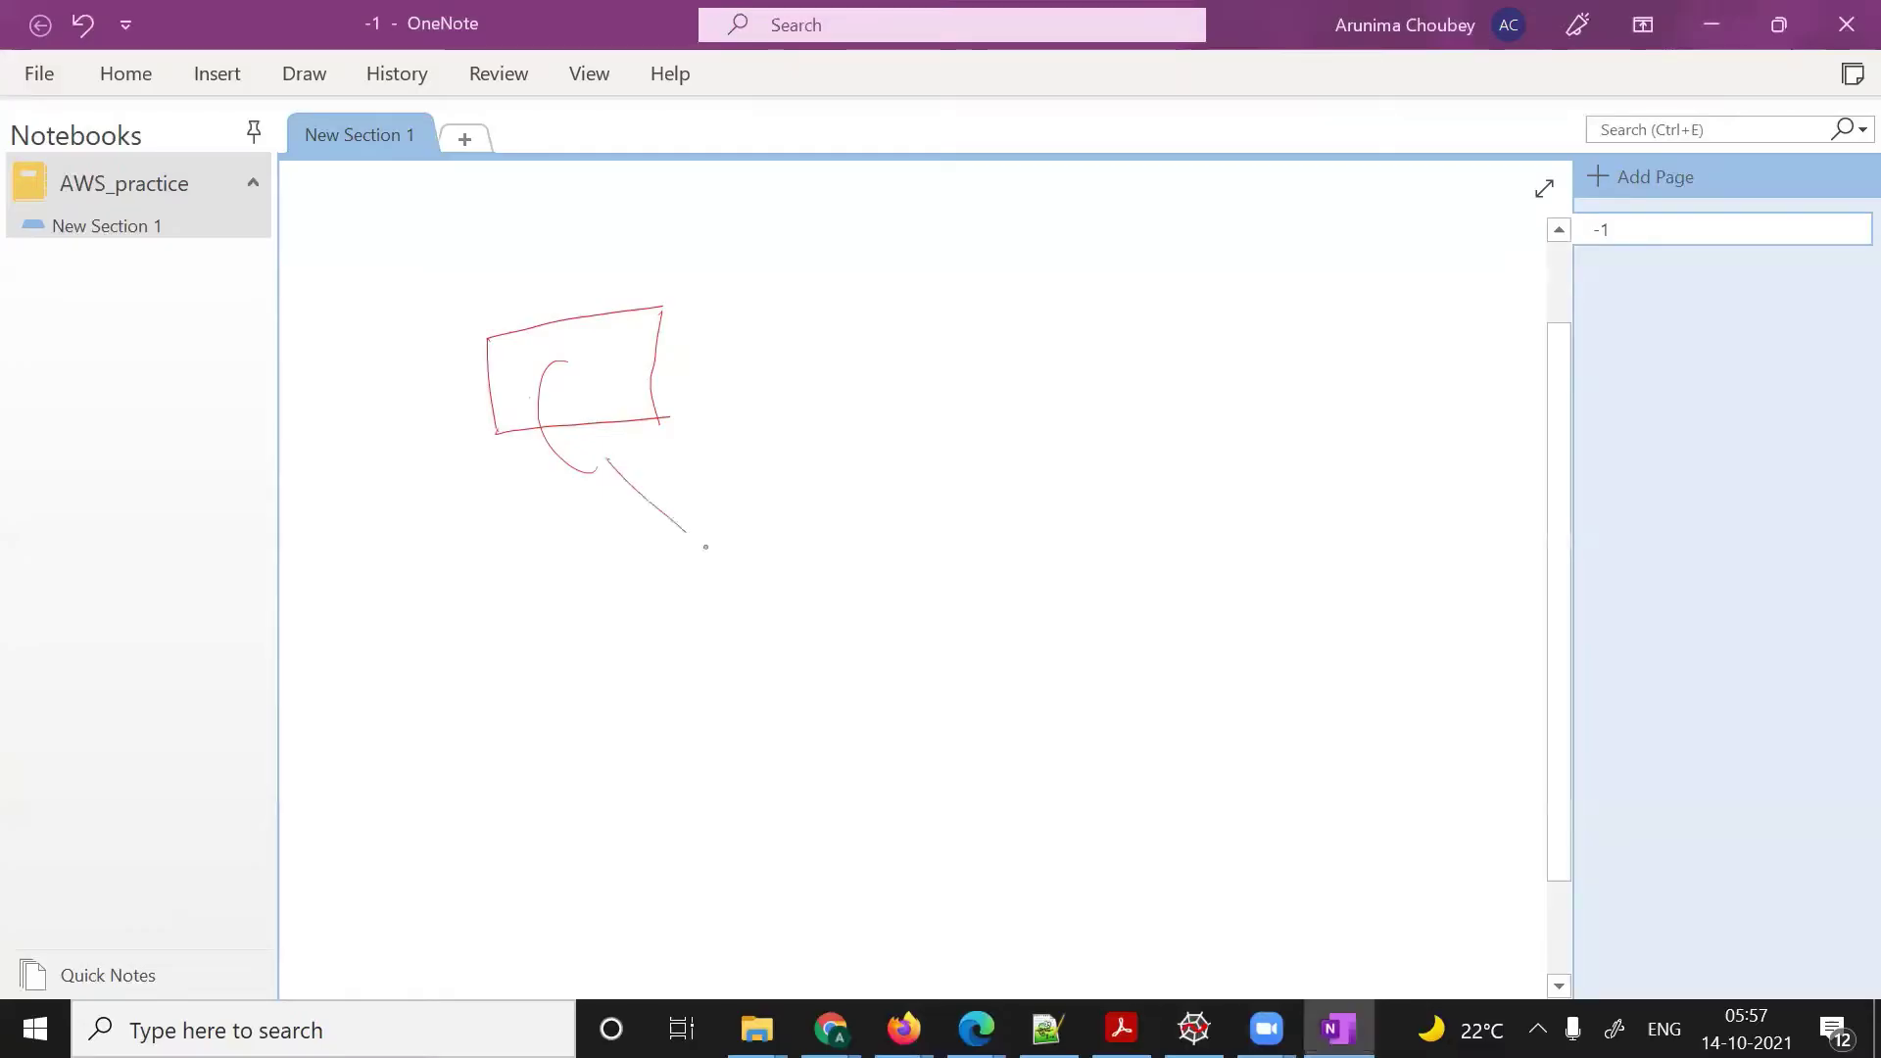
pyautogui.moveTo(612, 353); pyautogui.dragTo(589, 453)
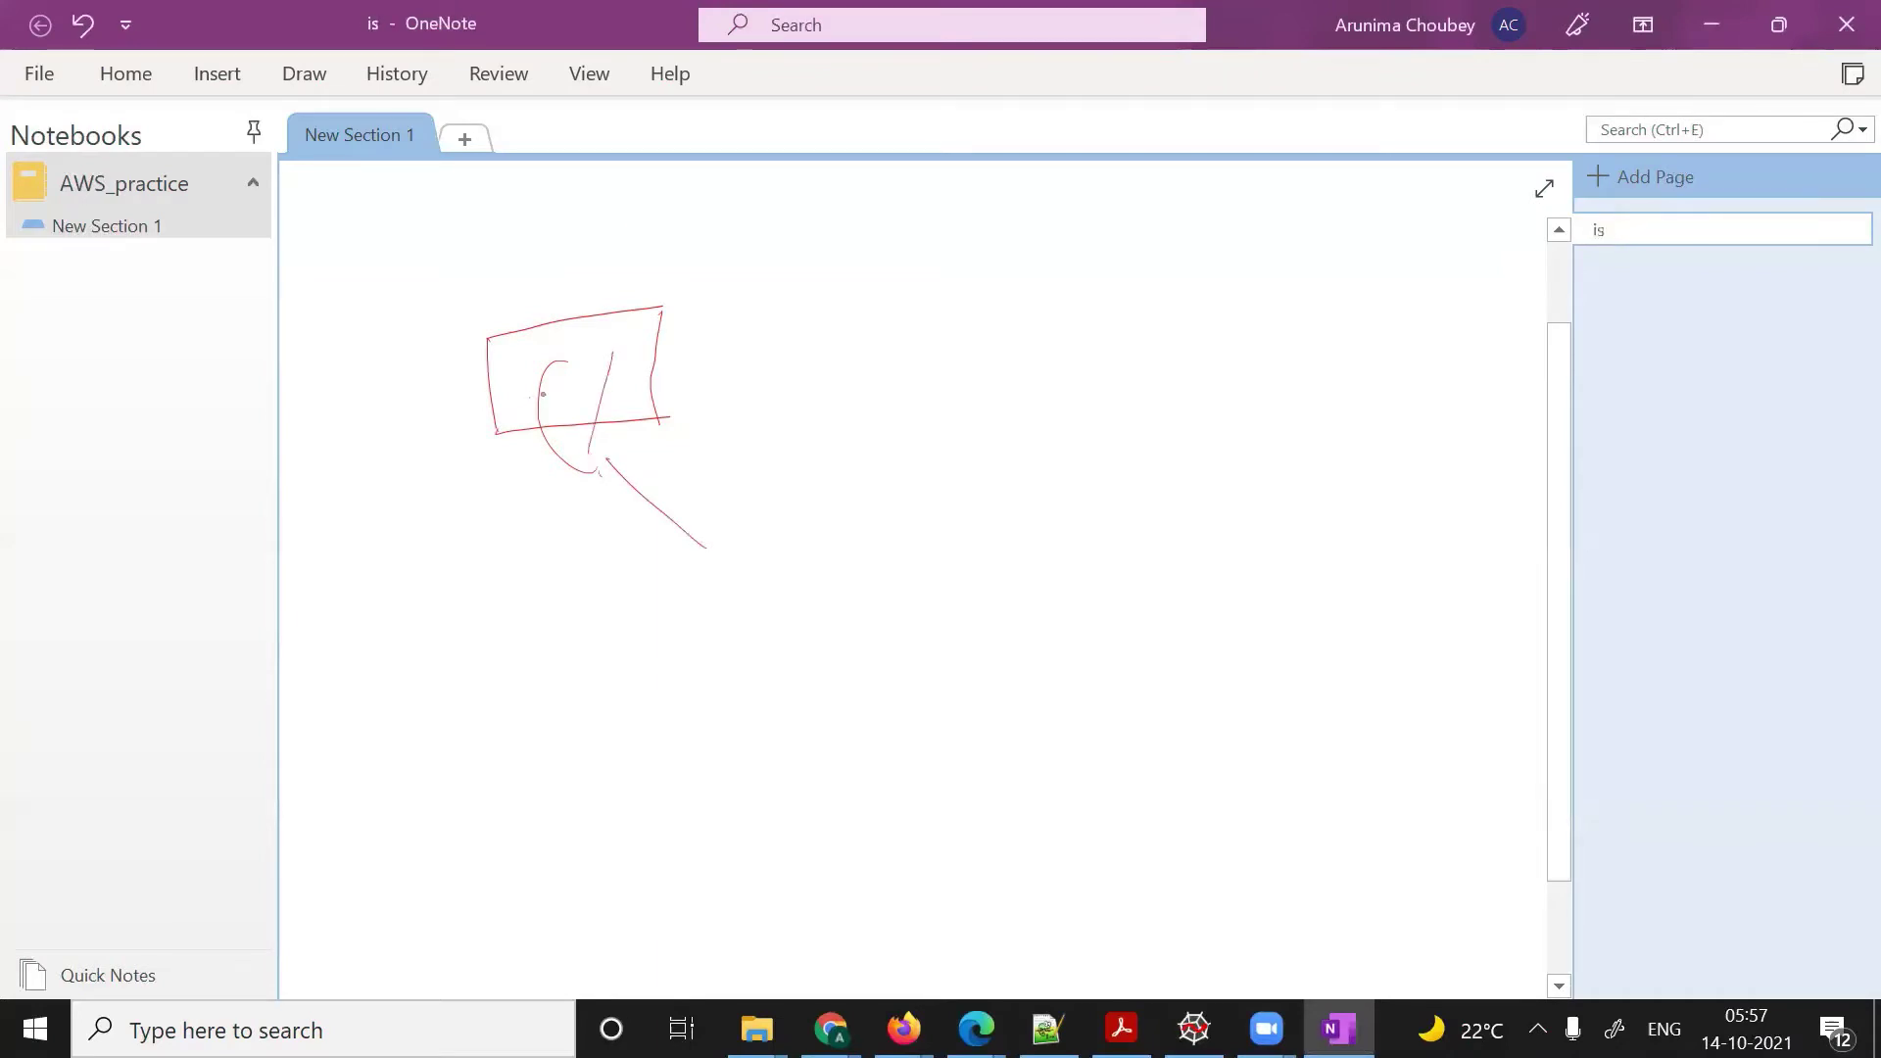
pyautogui.moveTo(544, 392)
pyautogui.mouseDown()
pyautogui.moveTo(565, 574)
pyautogui.moveTo(755, 346)
pyautogui.moveTo(578, 586)
pyautogui.mouseUp()
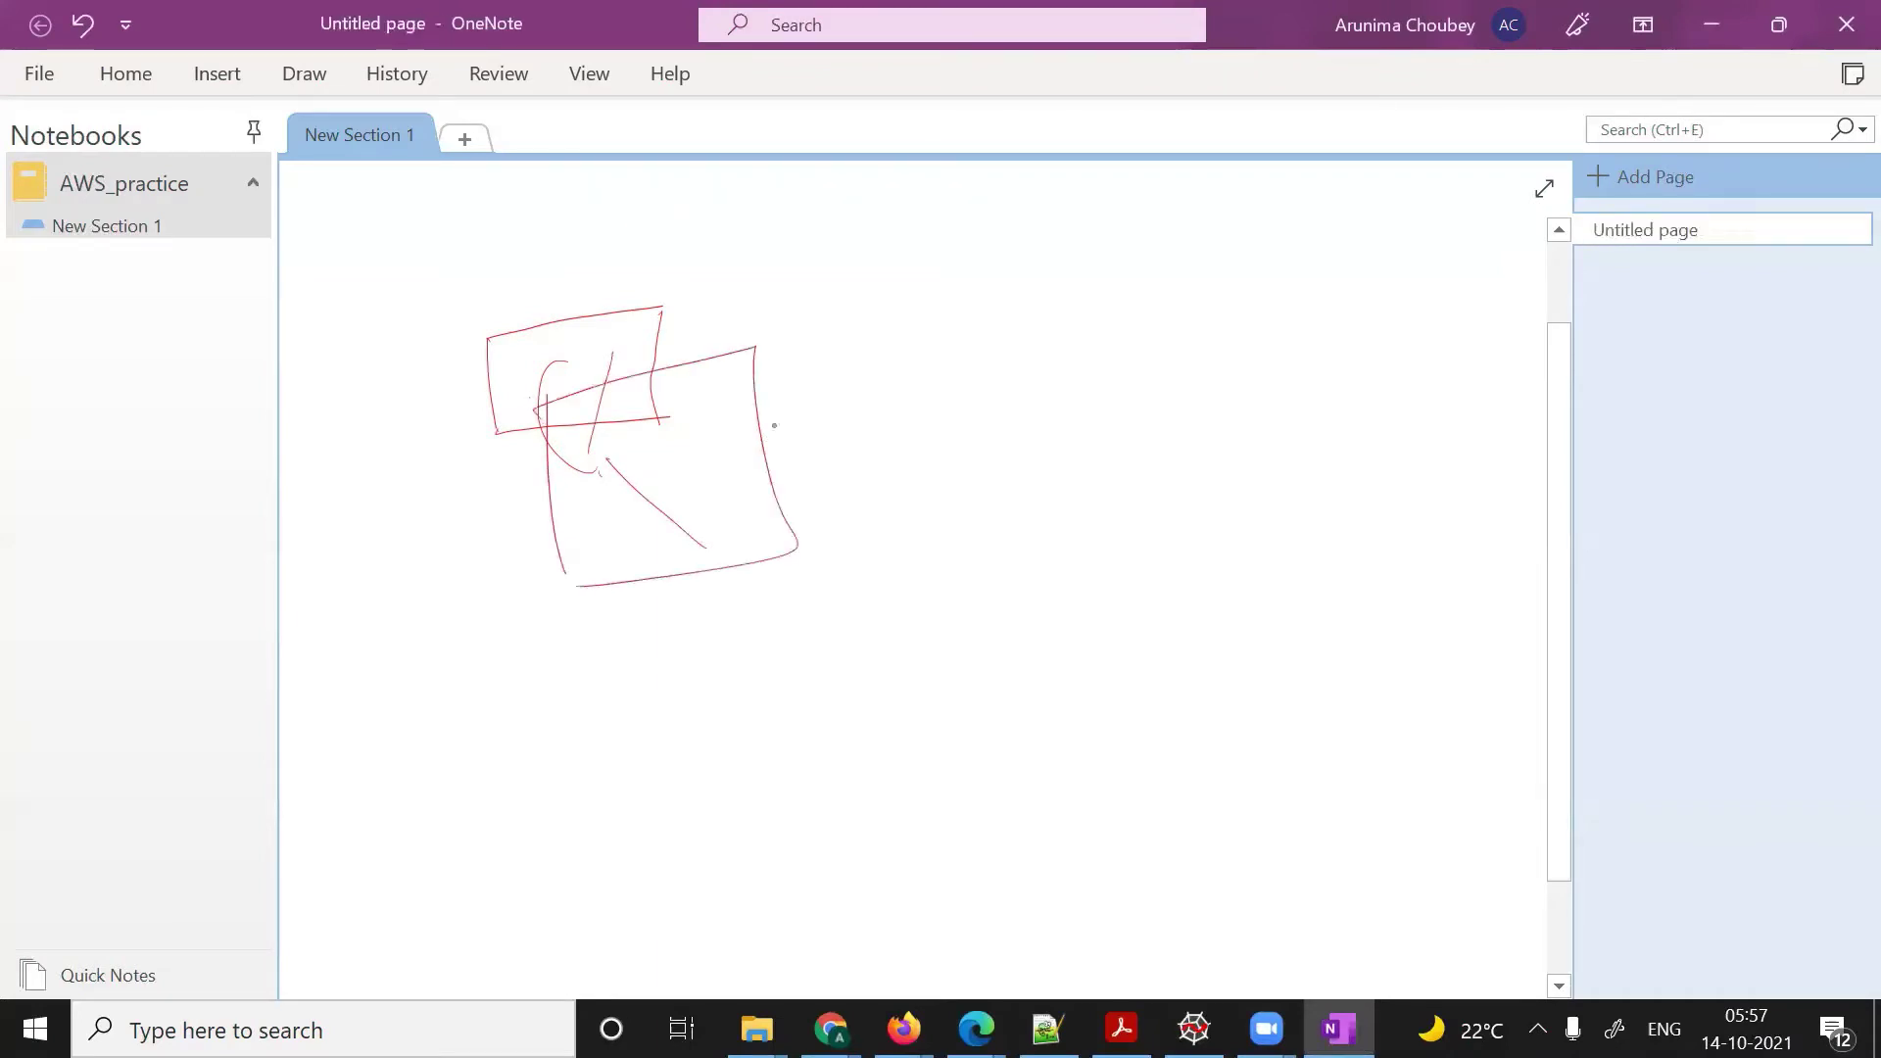
pyautogui.moveTo(790, 416)
pyautogui.mouseDown()
pyautogui.moveTo(770, 465)
pyautogui.moveTo(739, 446)
pyautogui.mouseUp()
pyautogui.moveTo(681, 470)
pyautogui.mouseDown()
pyautogui.moveTo(646, 553)
pyautogui.moveTo(684, 508)
pyautogui.mouseUp()
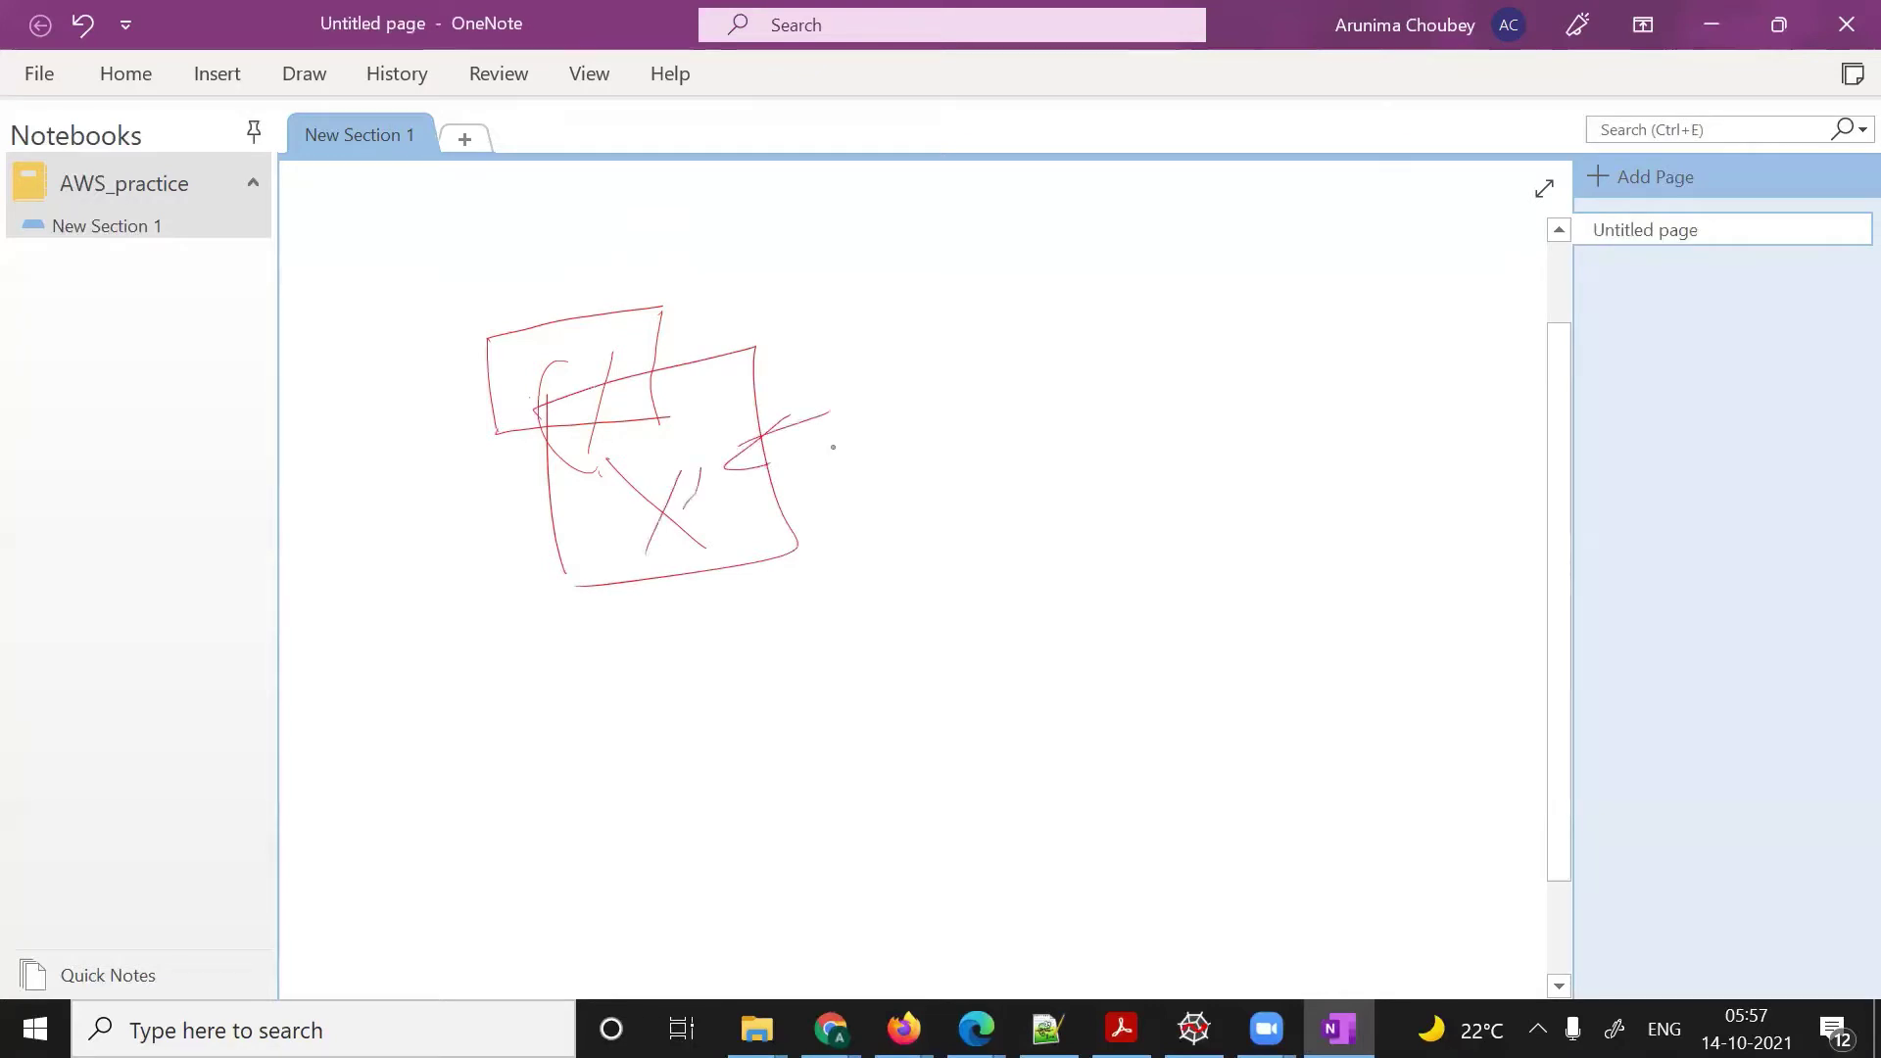
pyautogui.moveTo(853, 438)
pyautogui.mouseDown()
pyautogui.moveTo(796, 485)
pyautogui.moveTo(838, 495)
pyautogui.mouseUp()
pyautogui.moveTo(874, 463)
pyautogui.mouseDown()
pyautogui.moveTo(808, 482)
pyautogui.moveTo(927, 431)
pyautogui.moveTo(916, 477)
pyautogui.mouseUp()
pyautogui.moveTo(949, 447)
pyautogui.mouseDown()
pyautogui.moveTo(1039, 439)
pyautogui.moveTo(1047, 398)
pyautogui.moveTo(1126, 392)
pyautogui.mouseUp()
pyautogui.moveTo(961, 526)
pyautogui.mouseDown()
pyautogui.moveTo(818, 407)
pyautogui.moveTo(927, 539)
pyautogui.moveTo(1035, 459)
pyautogui.mouseUp()
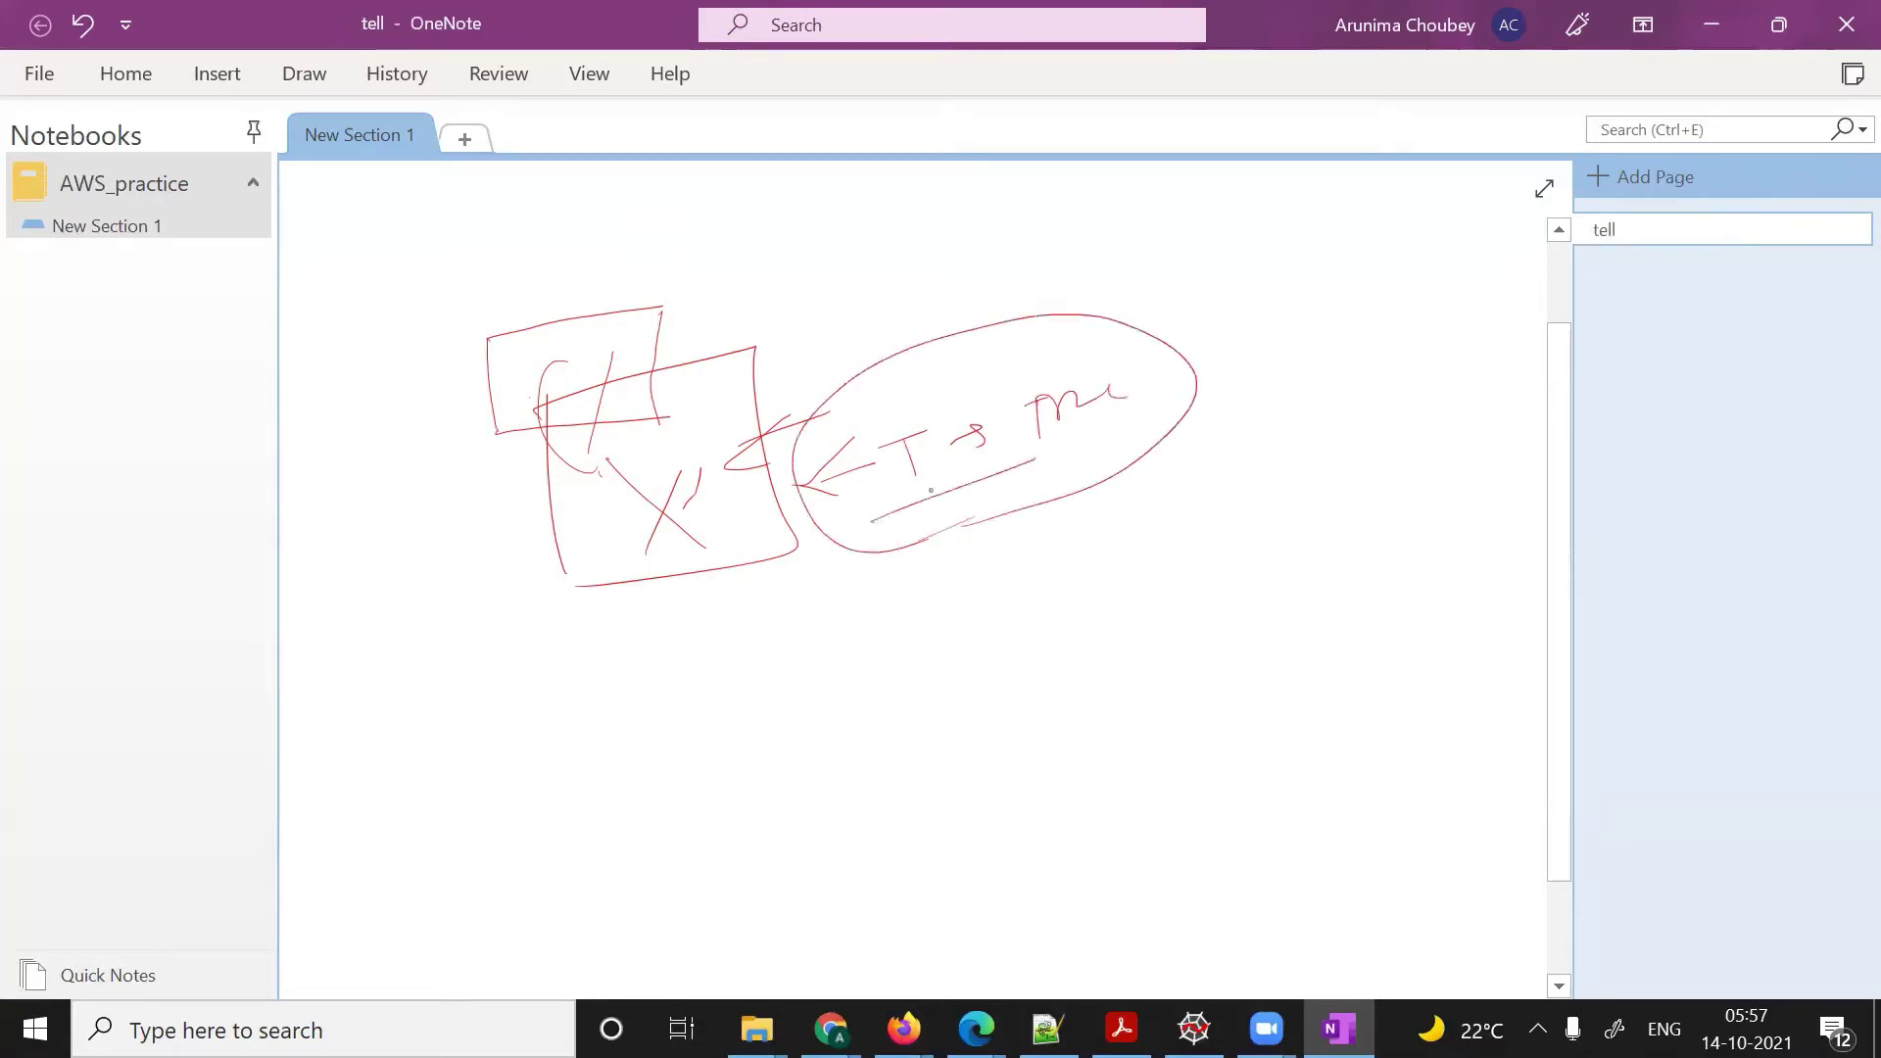
# - Sketch a boxed S3 with a labelled arrow pointing to a boxed SNS below
pyautogui.moveTo(737, 659)
pyautogui.mouseDown()
pyautogui.moveTo(710, 727)
pyautogui.moveTo(745, 715)
pyautogui.mouseUp()
pyautogui.moveTo(635, 681)
pyautogui.mouseDown()
pyautogui.moveTo(671, 766)
pyautogui.moveTo(789, 730)
pyautogui.moveTo(712, 754)
pyautogui.mouseUp()
pyautogui.moveTo(773, 683)
pyautogui.mouseDown()
pyautogui.moveTo(970, 625)
pyautogui.moveTo(958, 635)
pyautogui.mouseUp()
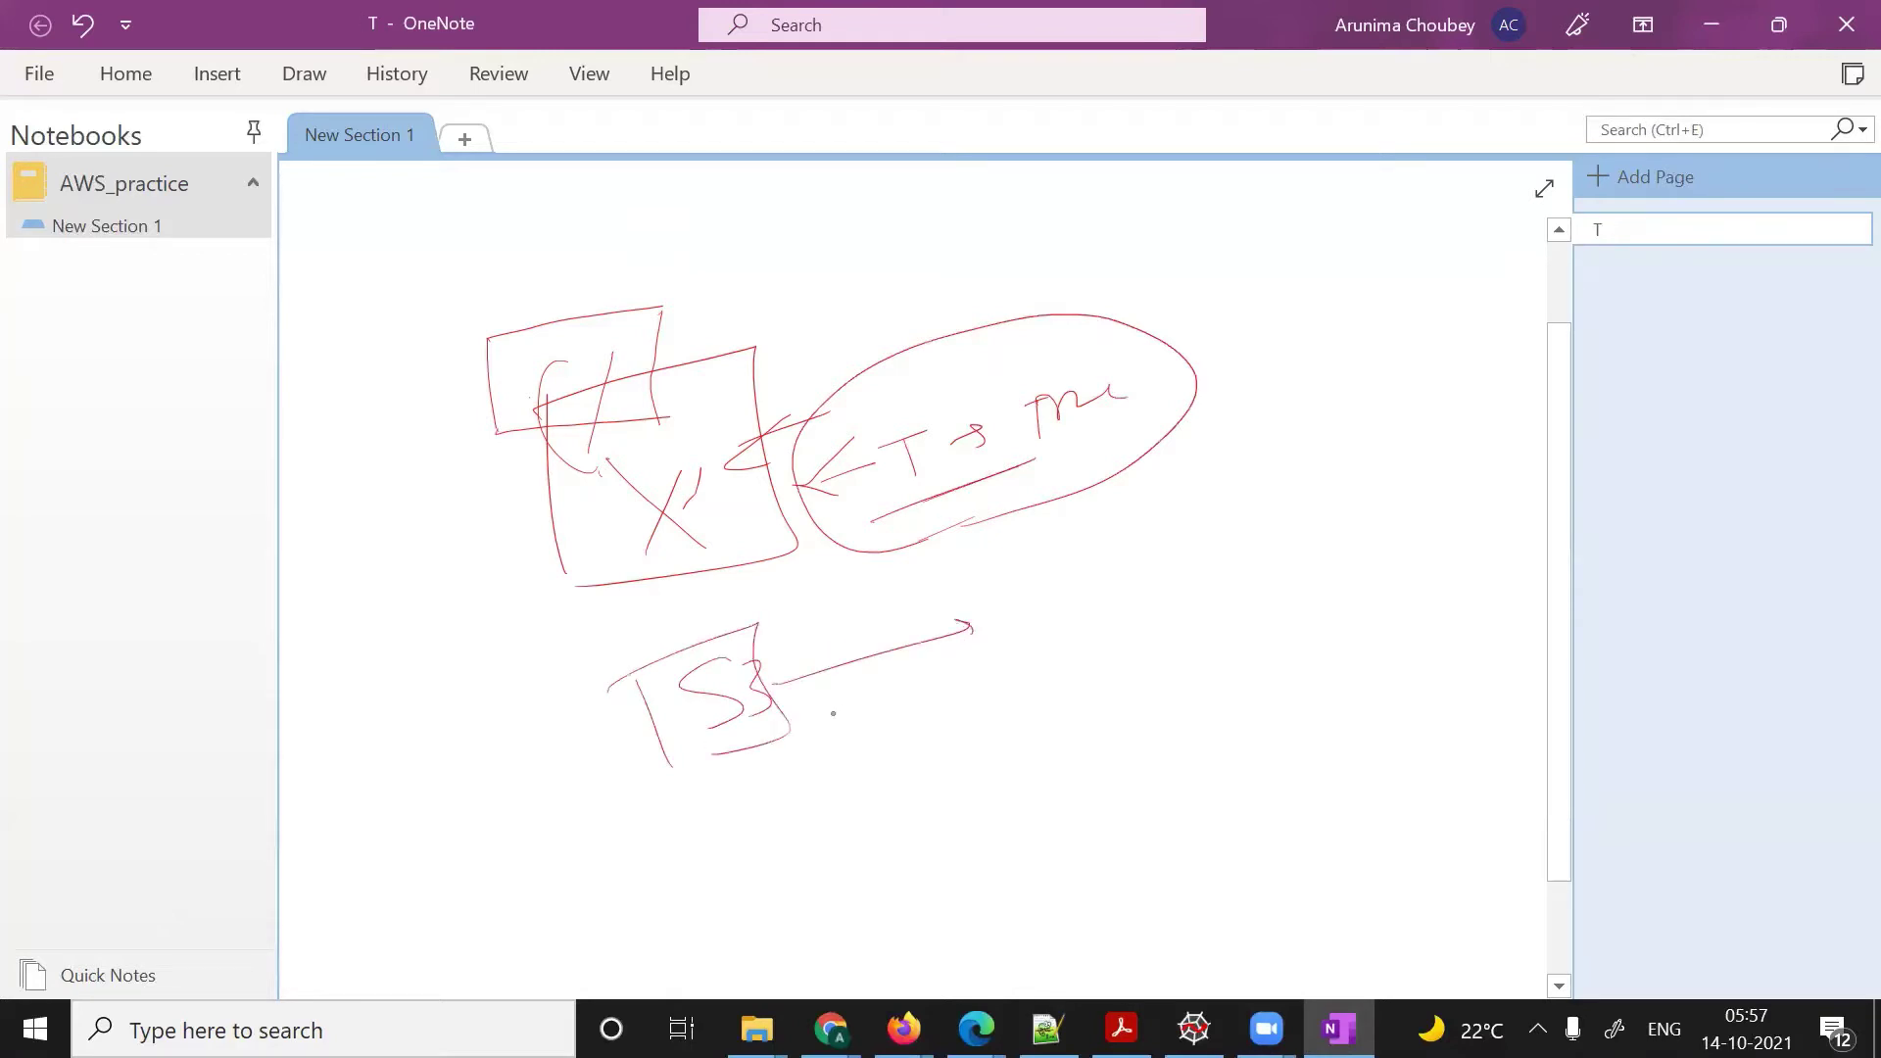
pyautogui.moveTo(823, 611)
pyautogui.mouseDown()
pyautogui.moveTo(817, 647)
pyautogui.moveTo(823, 629)
pyautogui.mouseUp()
pyautogui.moveTo(821, 714); pyautogui.dragTo(921, 701)
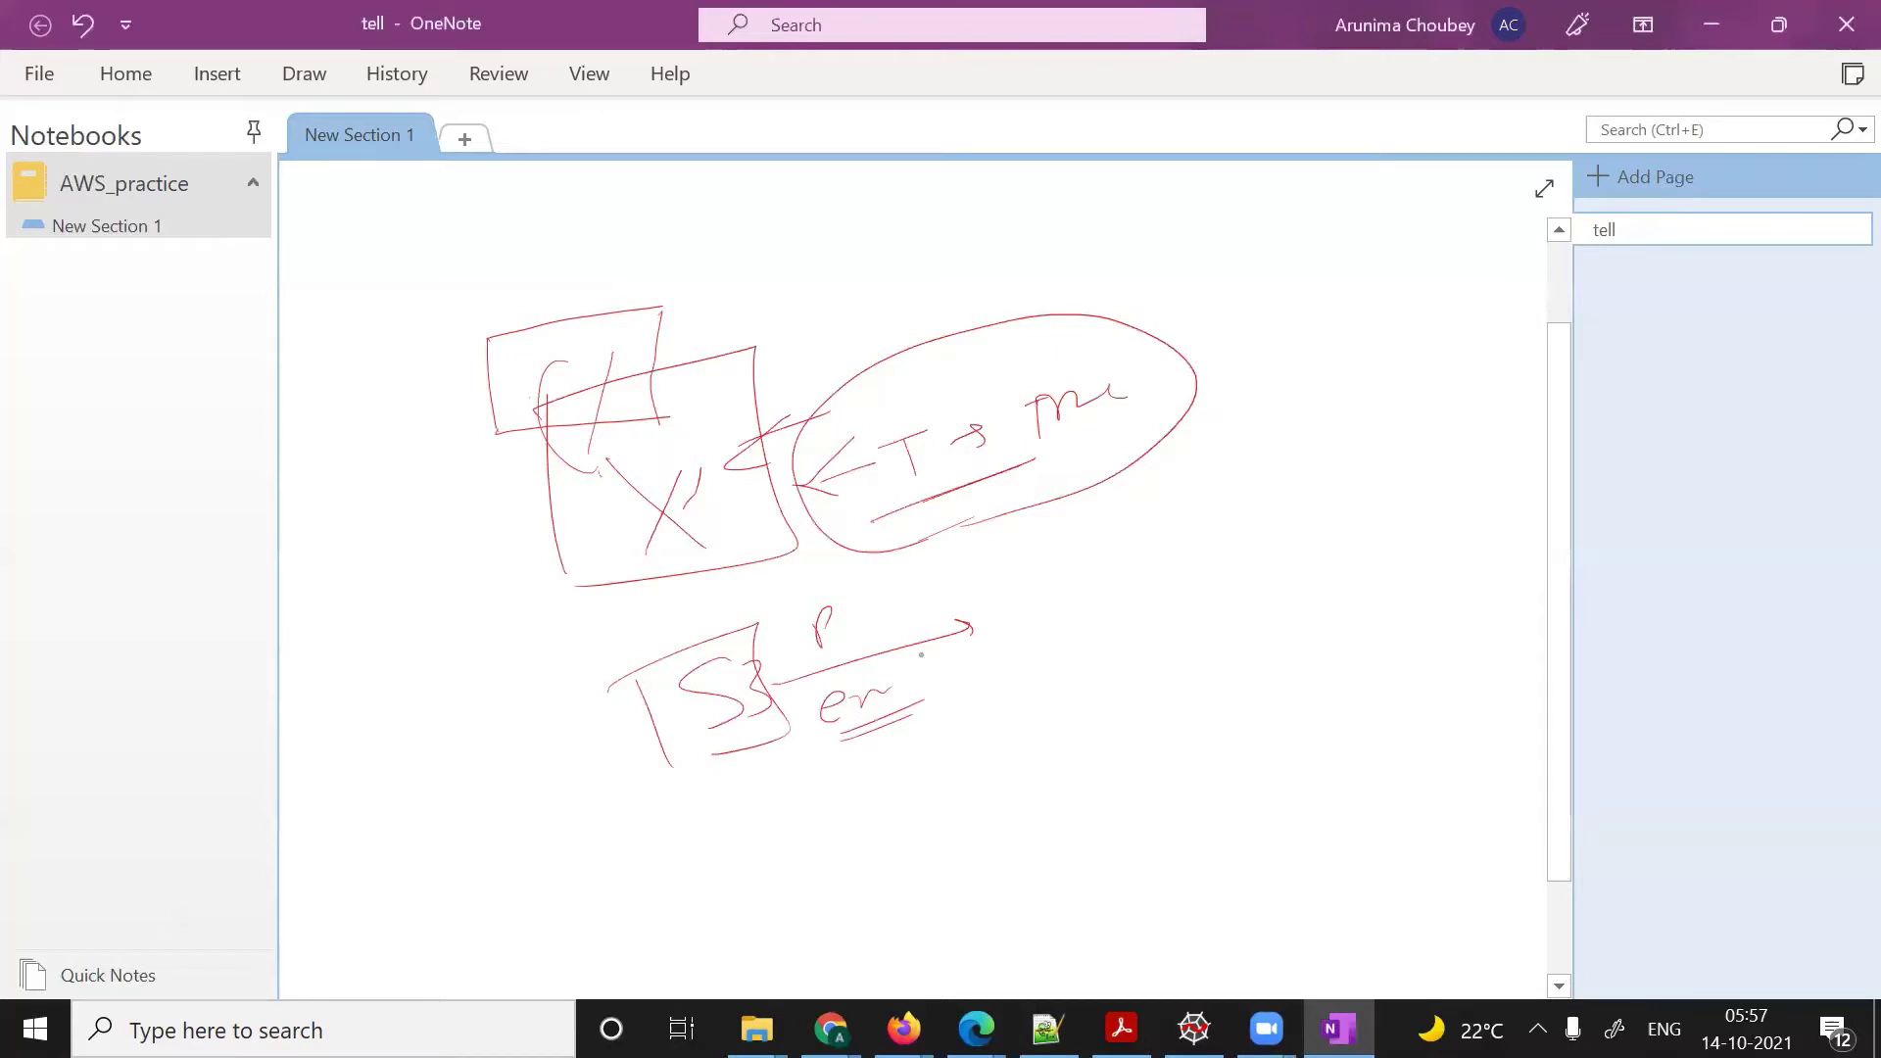
pyautogui.moveTo(1045, 572); pyautogui.dragTo(1012, 632)
pyautogui.click(1055, 613)
pyautogui.moveTo(1056, 564)
pyautogui.mouseDown()
pyautogui.moveTo(1055, 601)
pyautogui.moveTo(1092, 555)
pyautogui.moveTo(1097, 595)
pyautogui.mouseUp()
pyautogui.moveTo(983, 583)
pyautogui.mouseDown()
pyautogui.moveTo(1000, 642)
pyautogui.moveTo(1132, 543)
pyautogui.moveTo(1063, 642)
pyautogui.moveTo(1117, 640)
pyautogui.mouseUp()
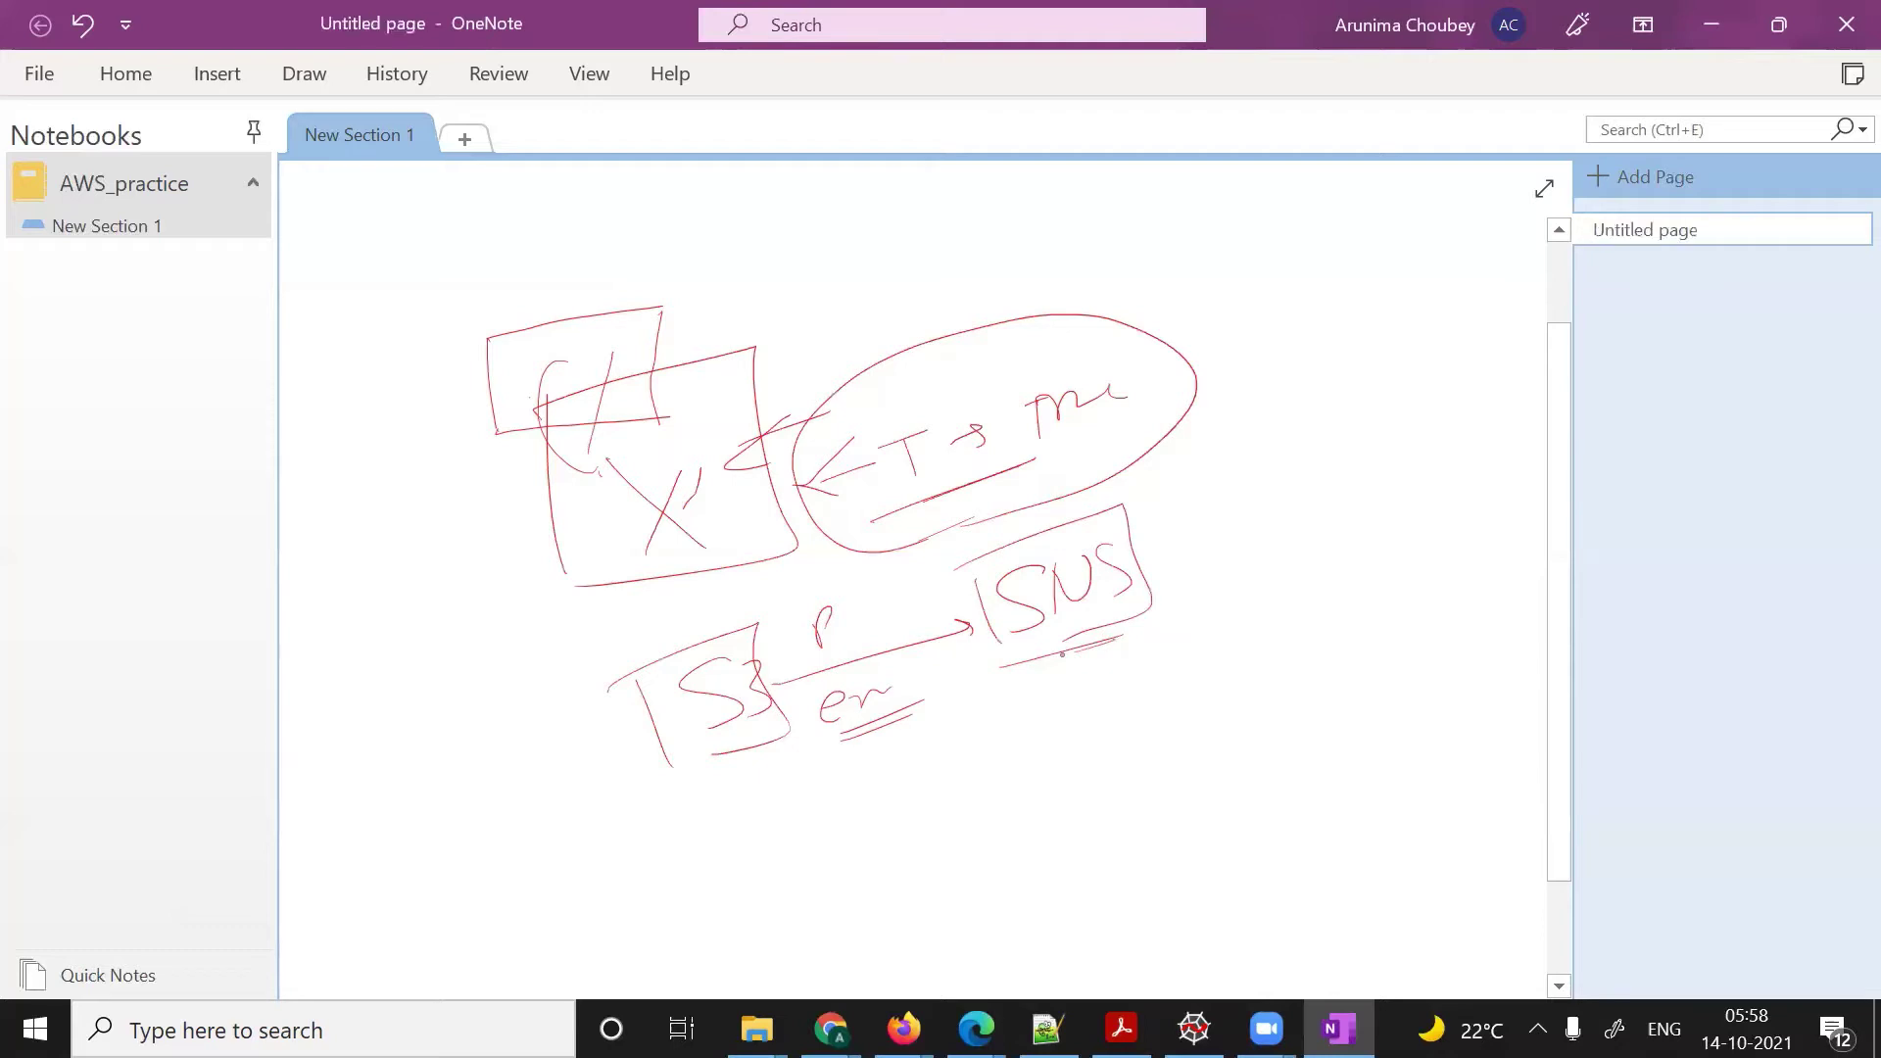
# - Switch to the deltafrog-sample bucket and scroll its Properties to Event notifications, which shows 0
pyautogui.hotkey('alt', 'Tab')
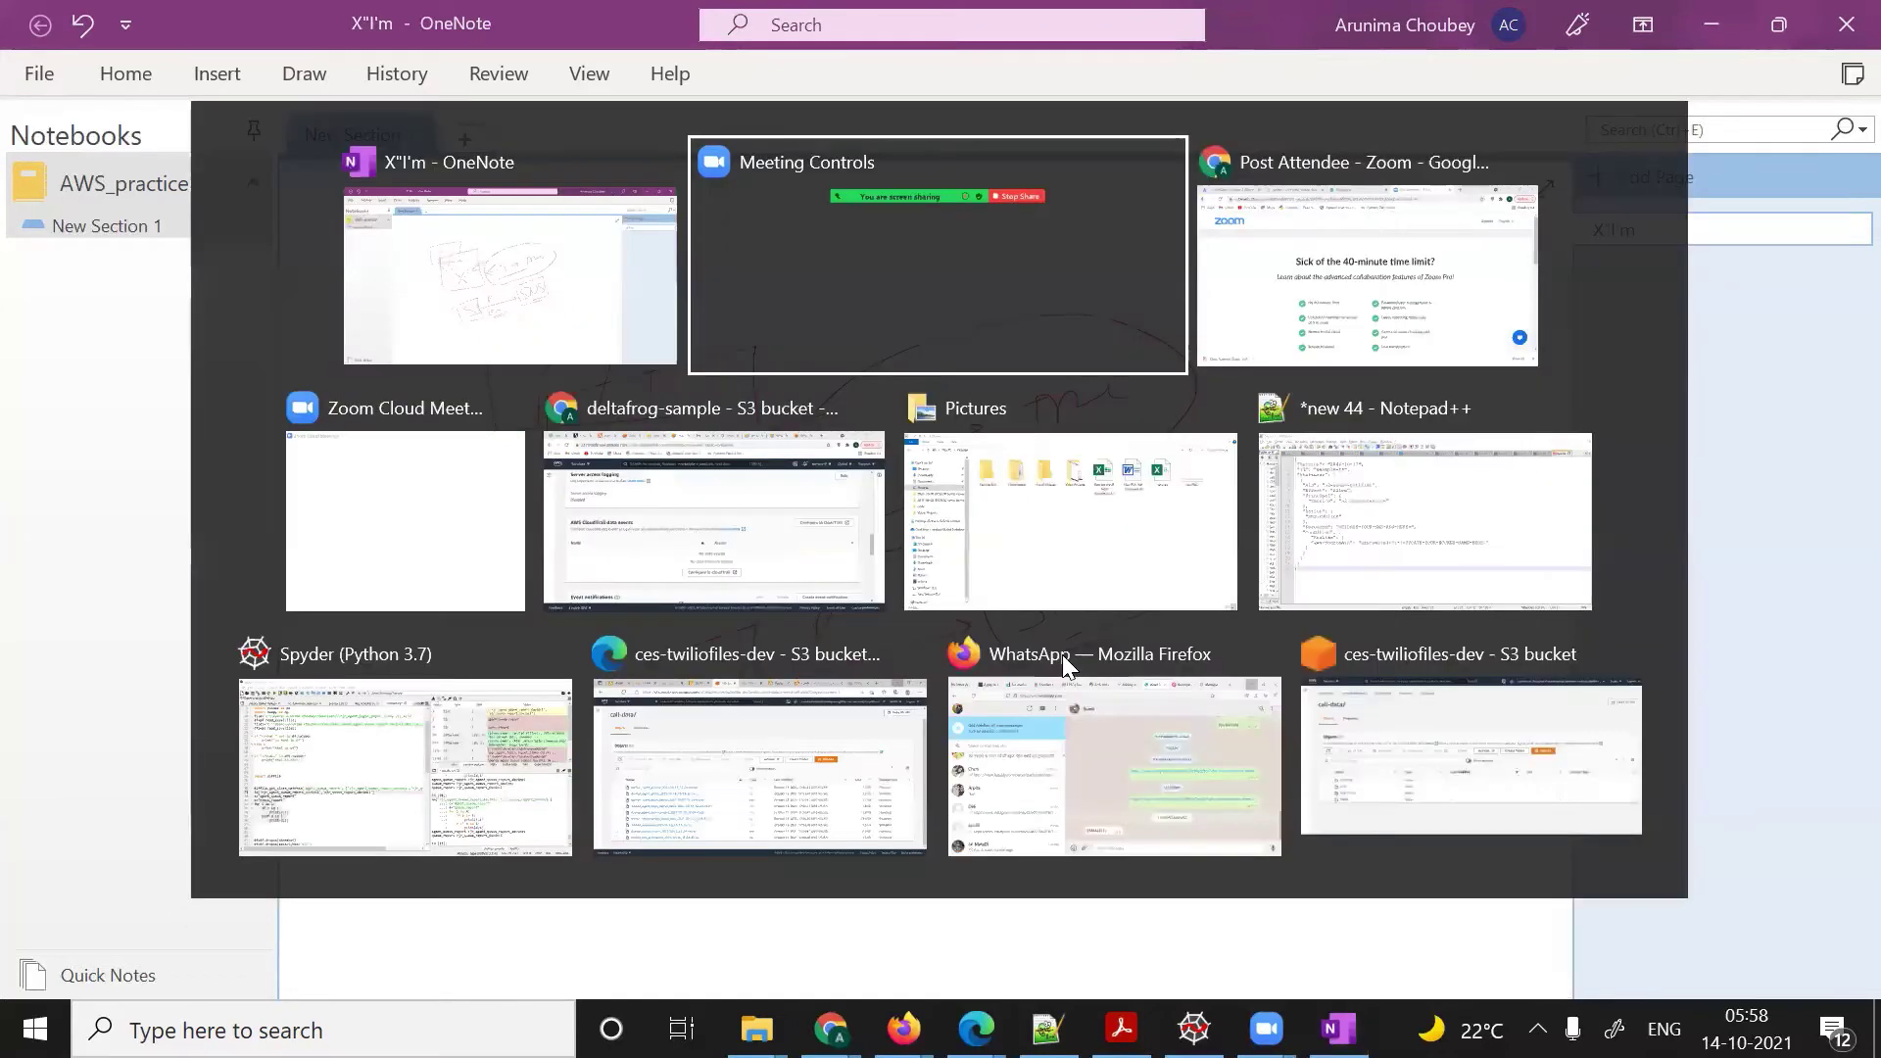
pyautogui.press('Tab')
pyautogui.press('Tab')
pyautogui.press('Tab')
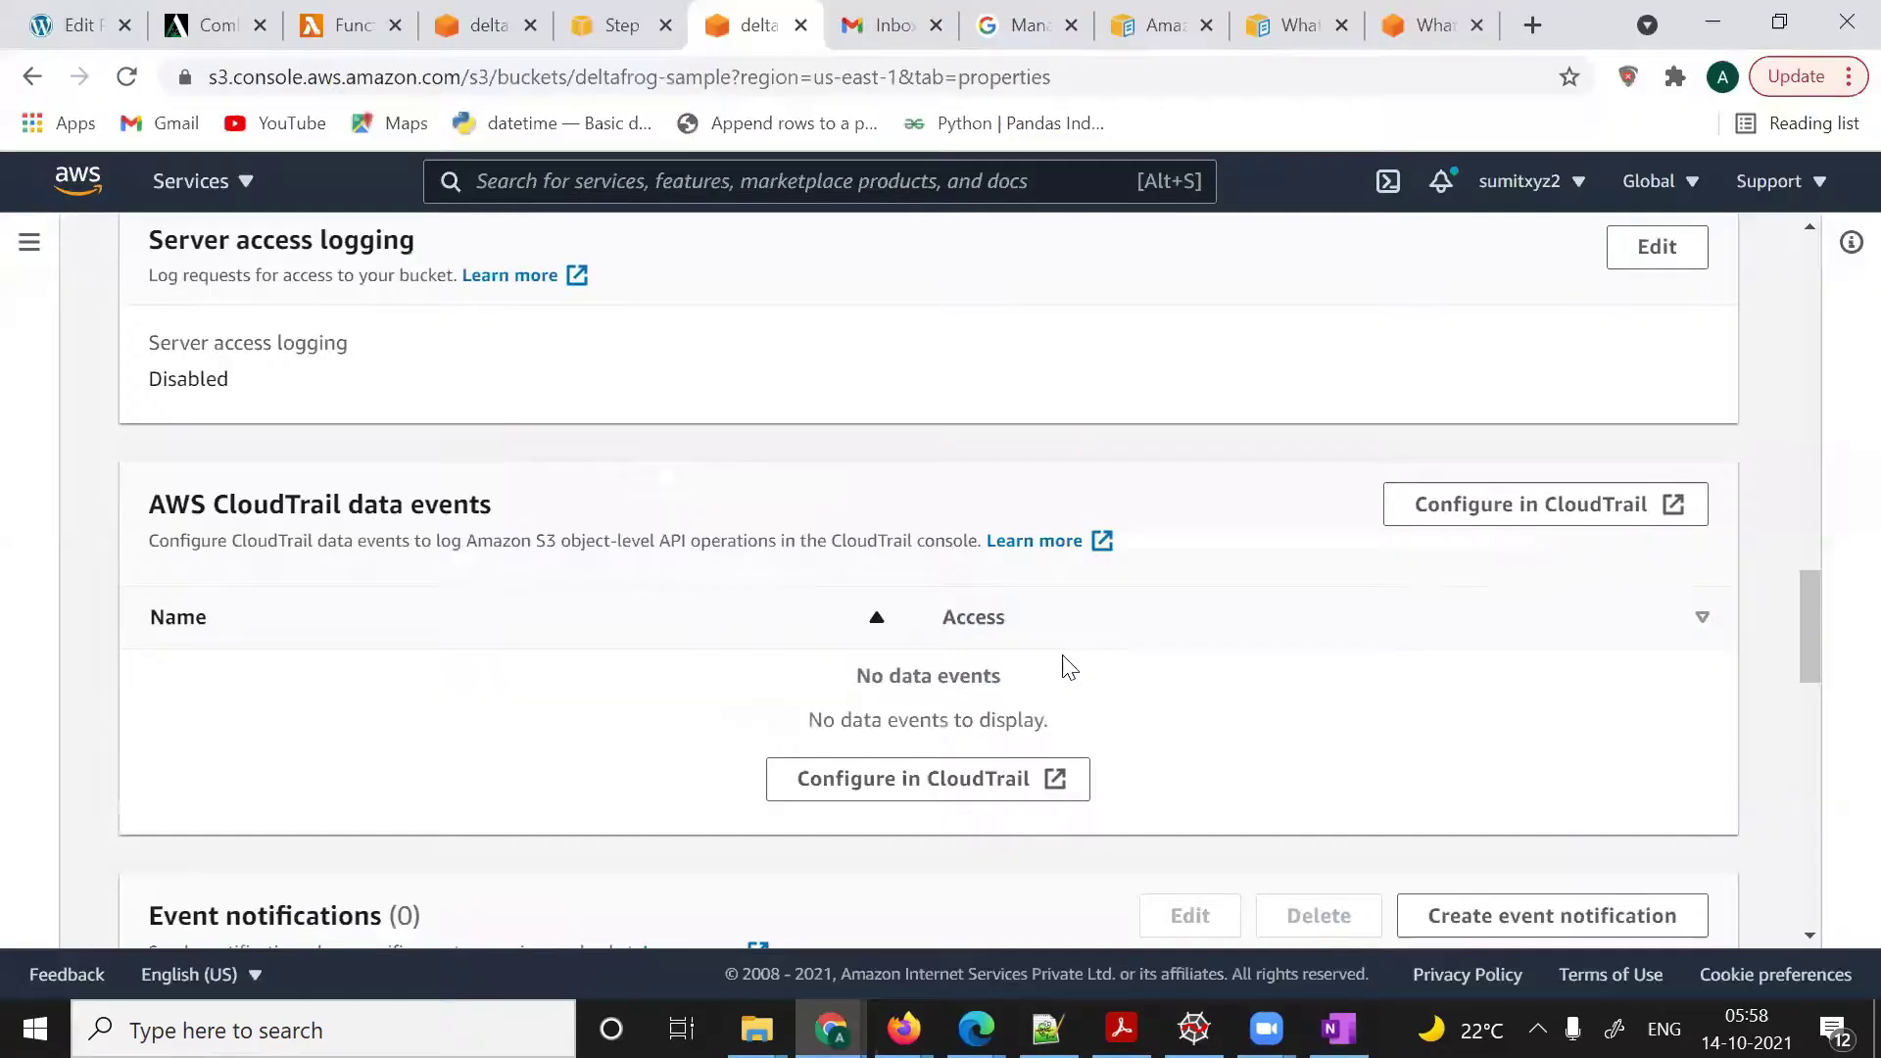
pyautogui.scroll(3, 730, 617)
pyautogui.scroll(10, 727, 612)
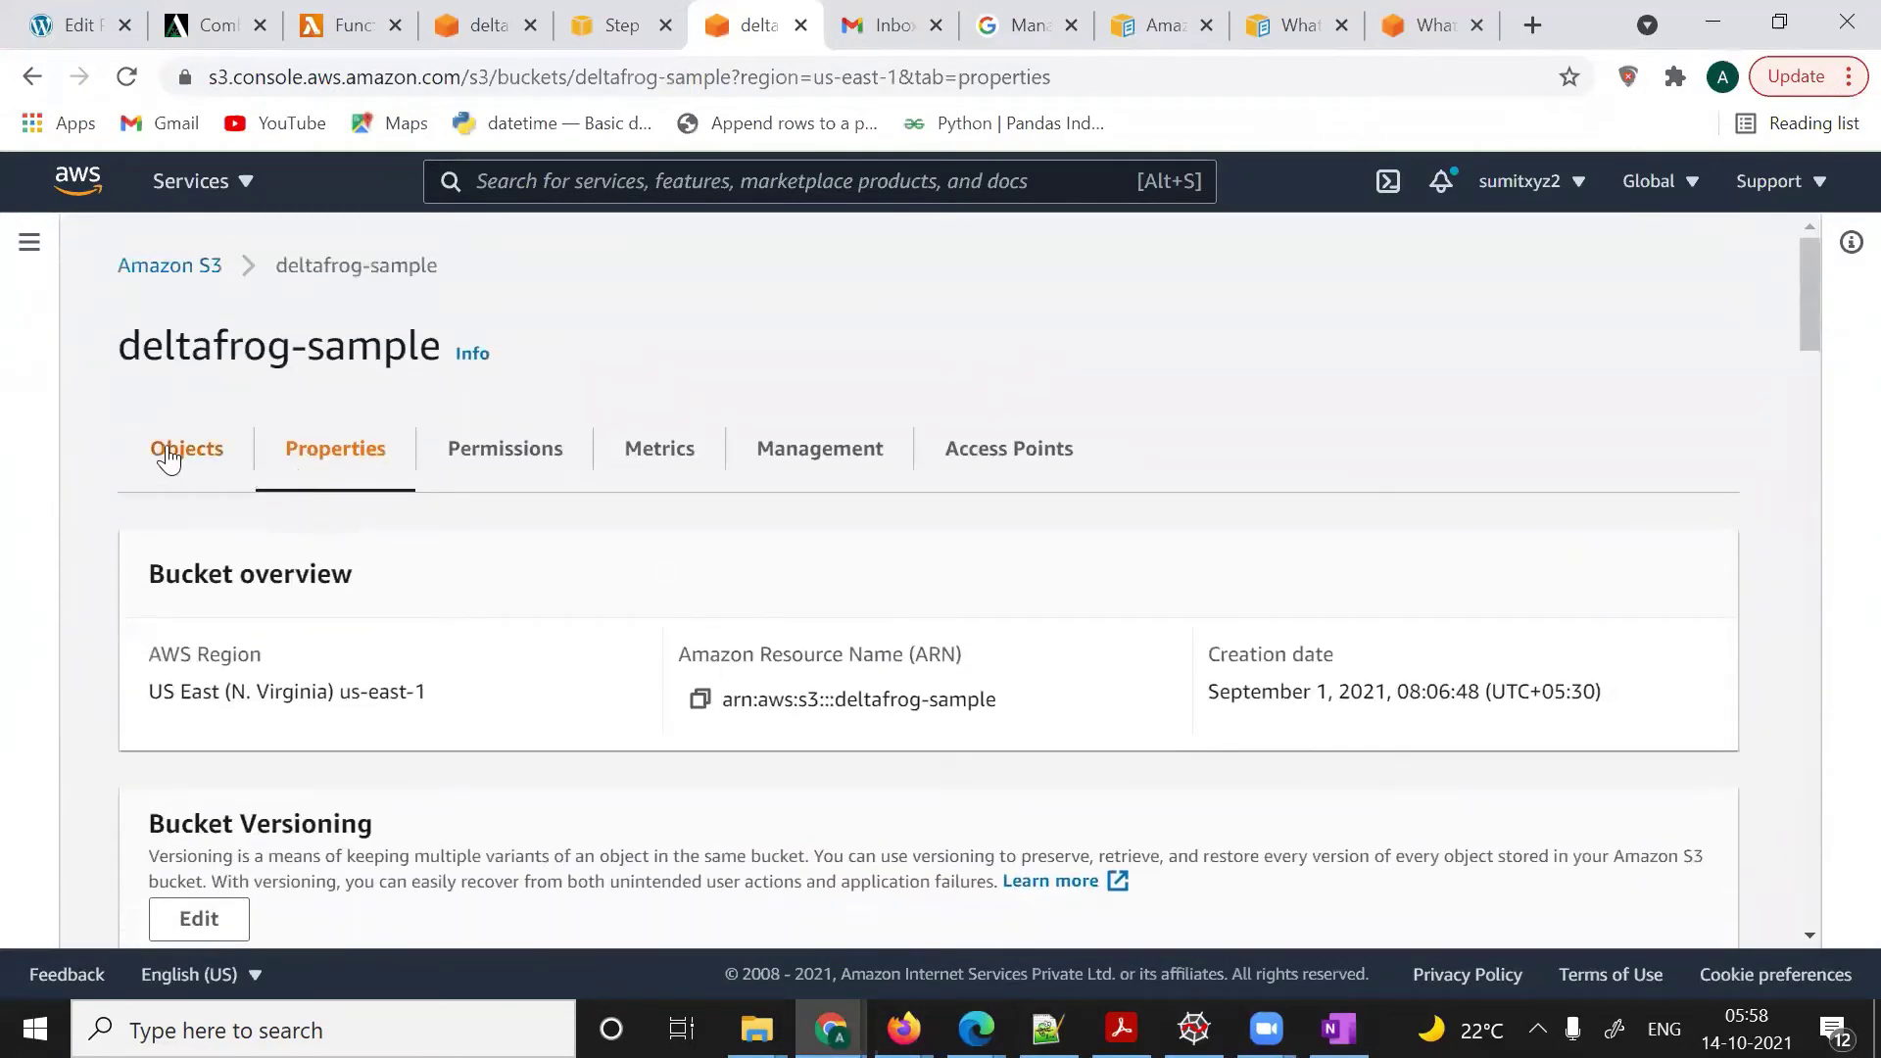
pyautogui.click(168, 455)
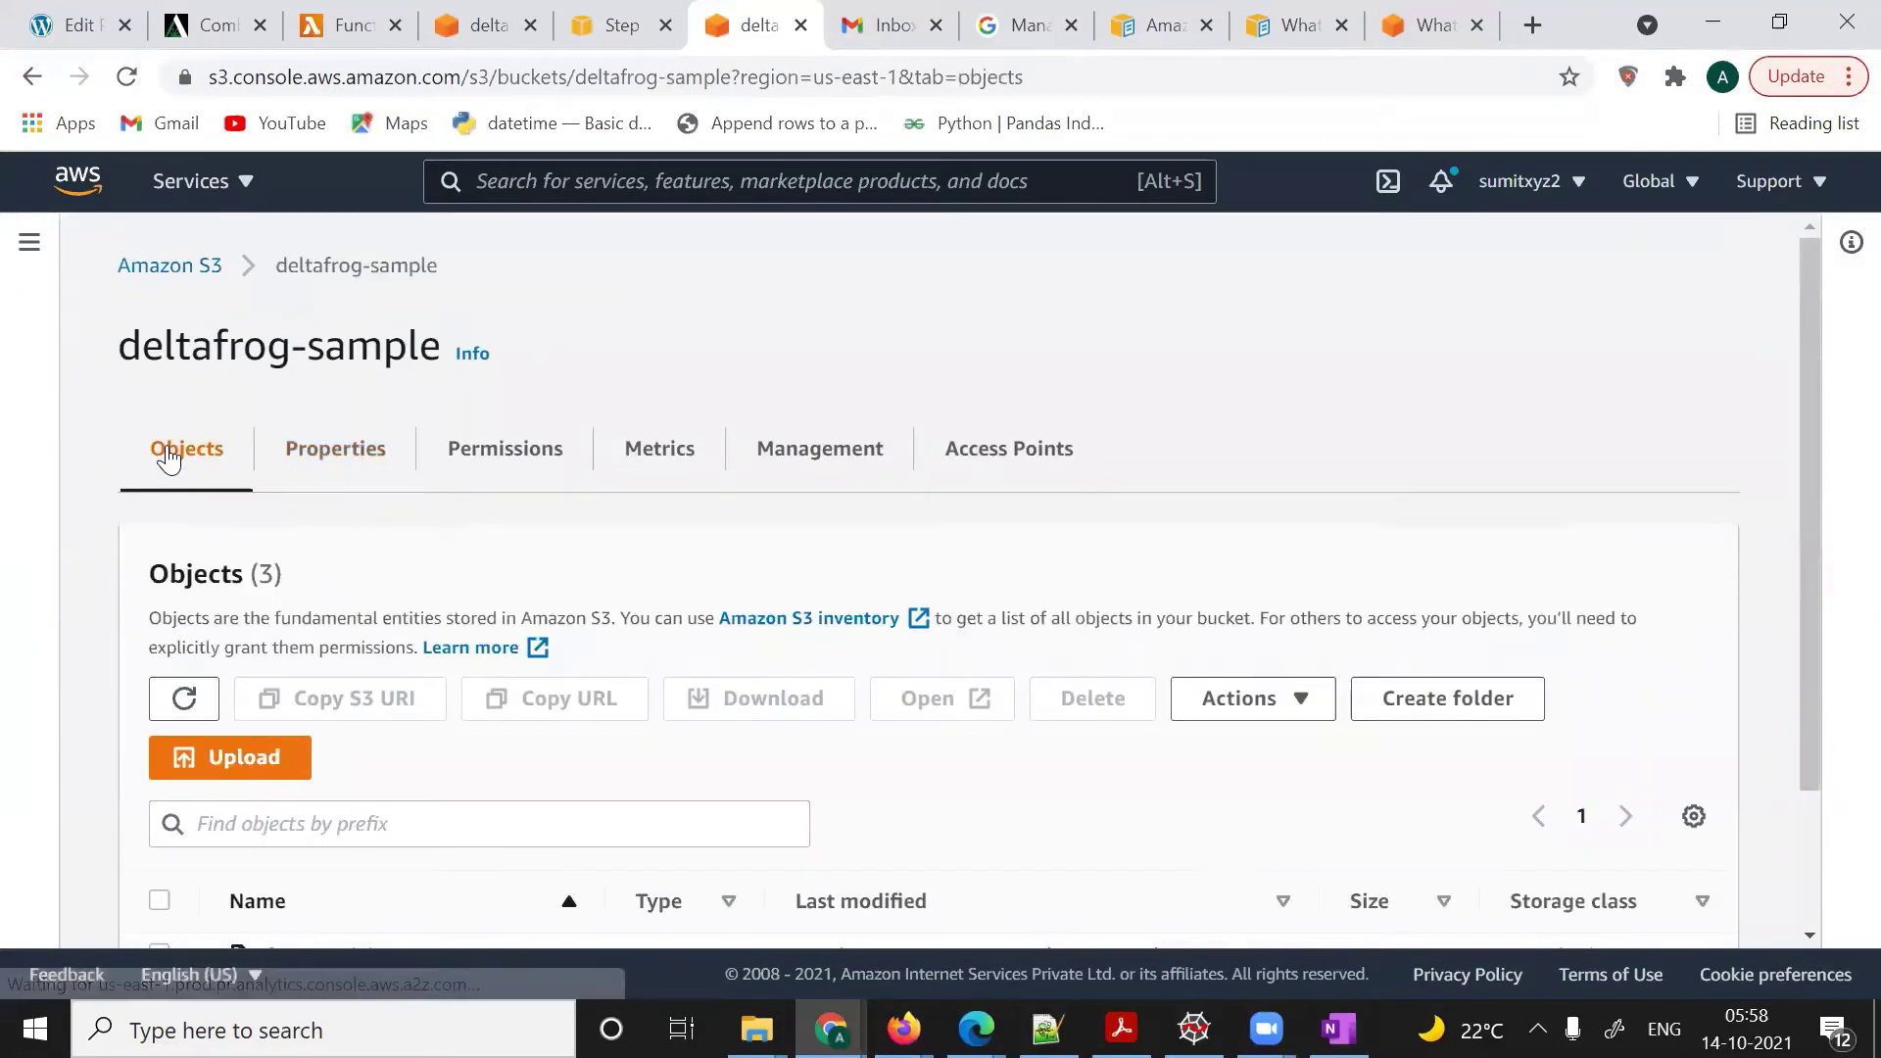
pyautogui.click(336, 449)
pyautogui.scroll(-11, 551, 505)
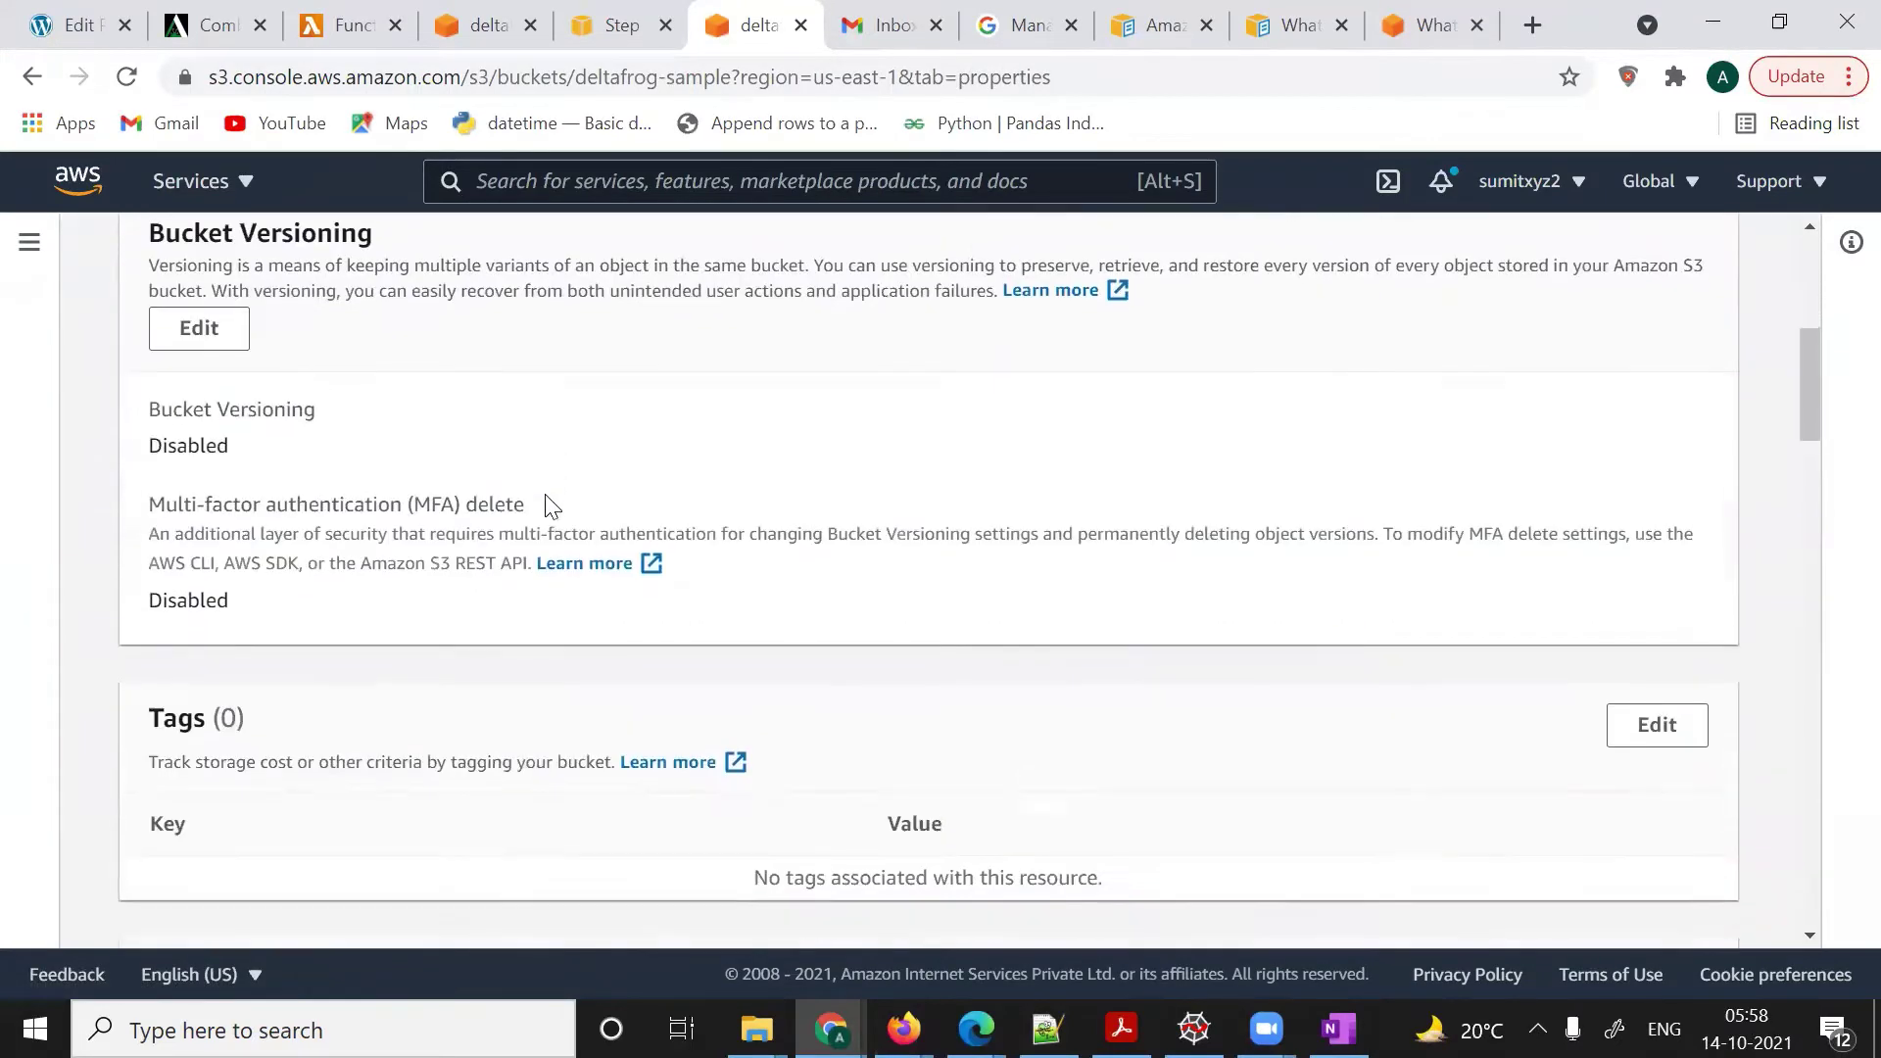
pyautogui.scroll(-12, 545, 502)
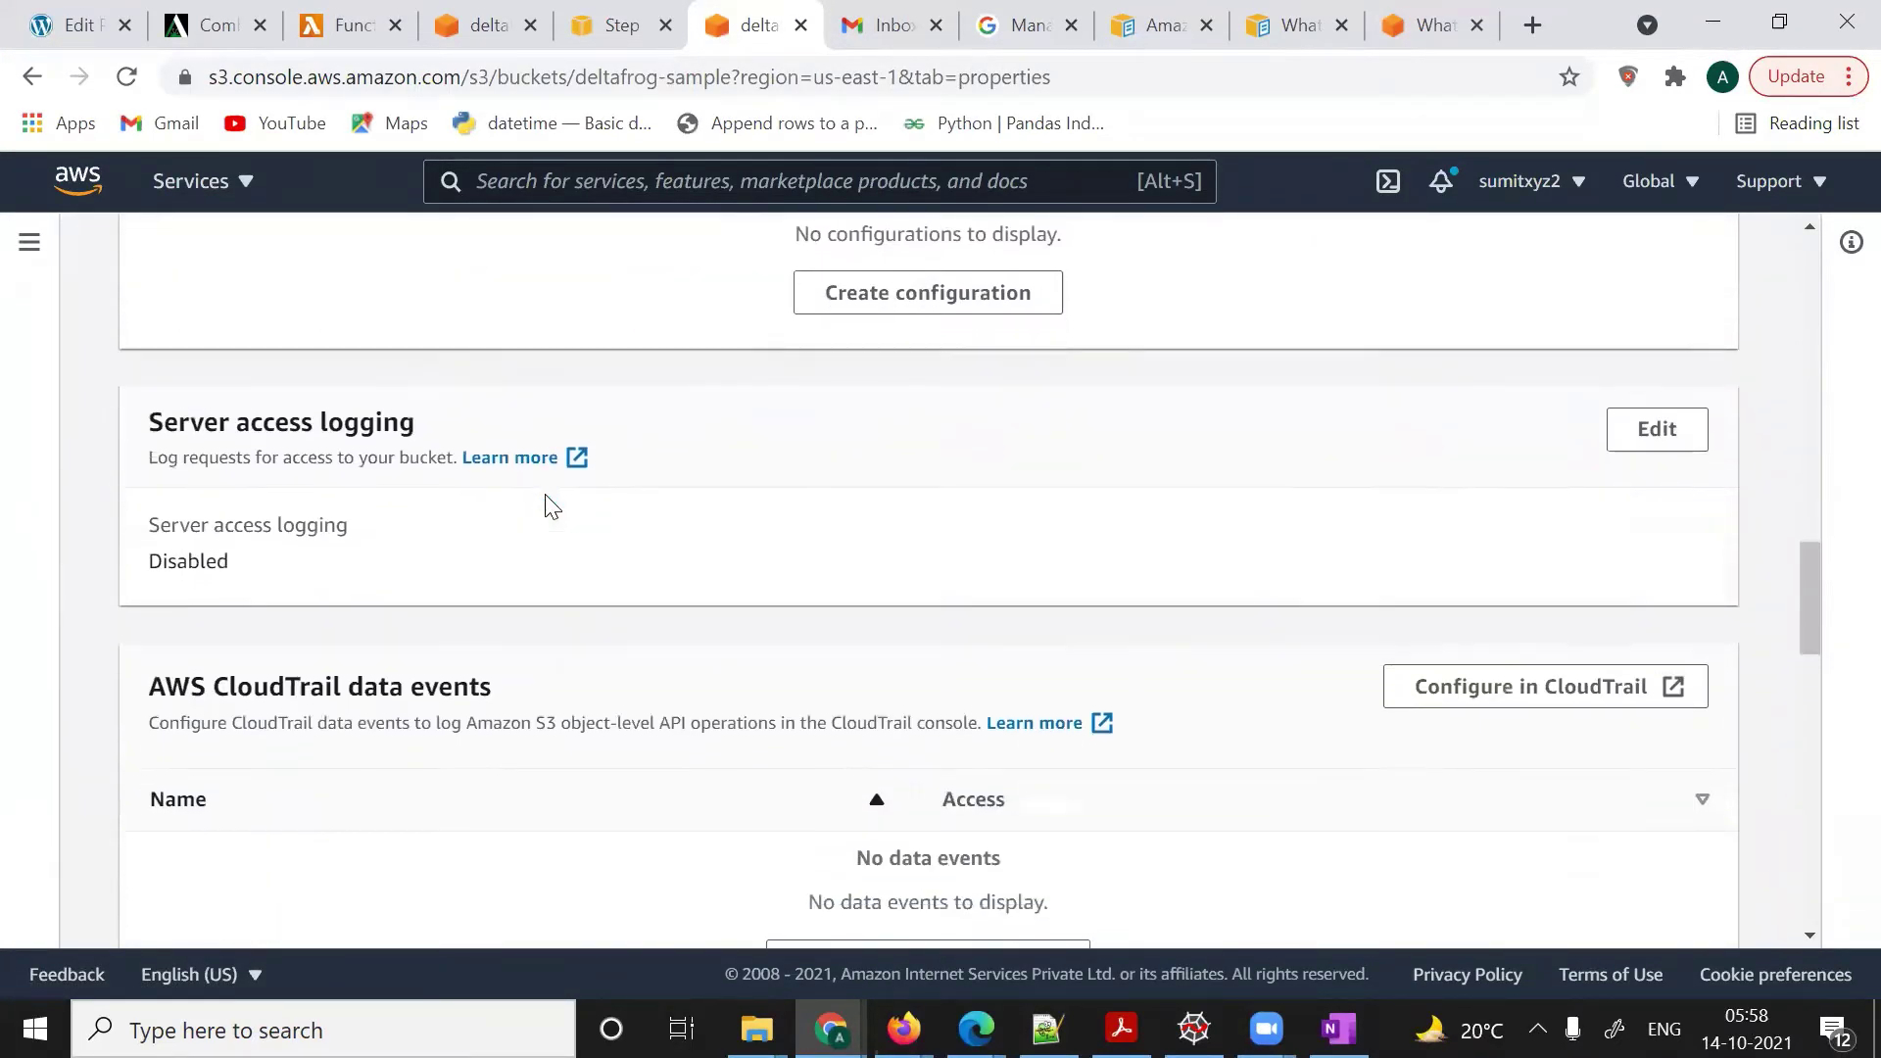
pyautogui.scroll(-1, 549, 503)
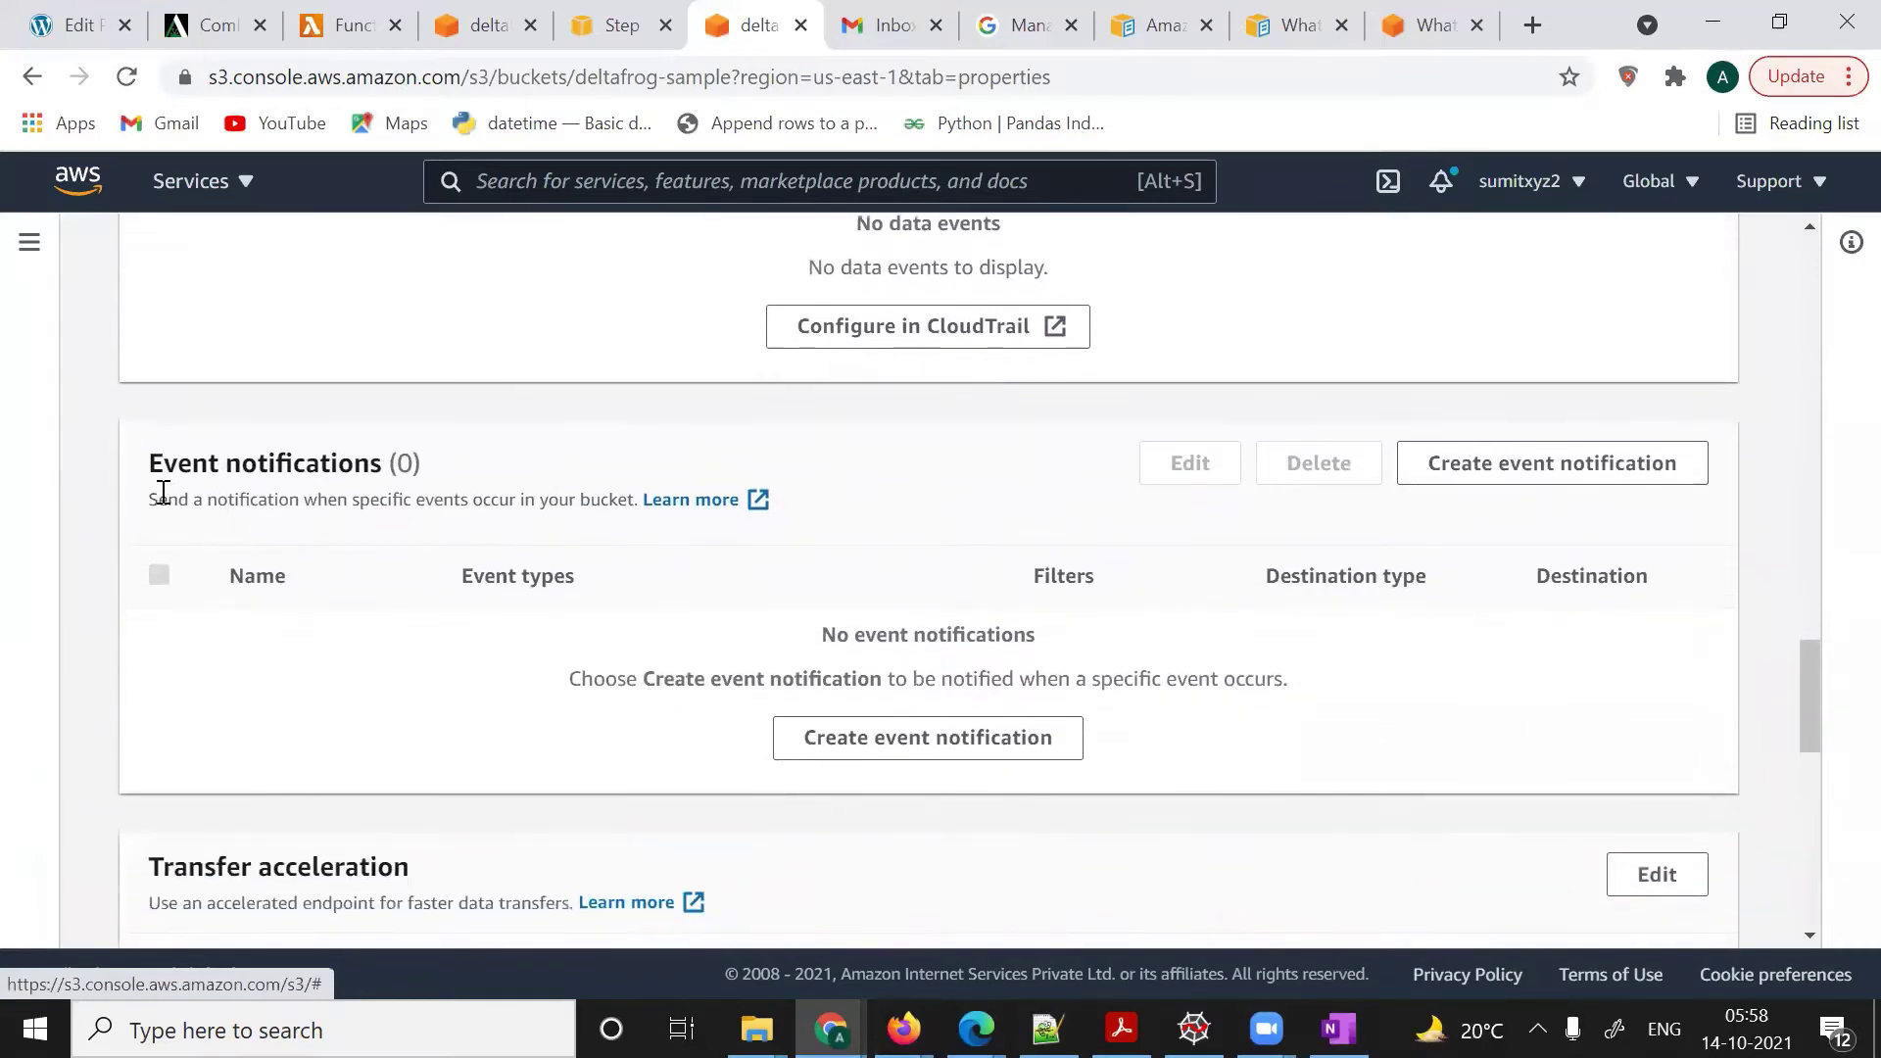
pyautogui.moveTo(149, 469); pyautogui.dragTo(412, 465)
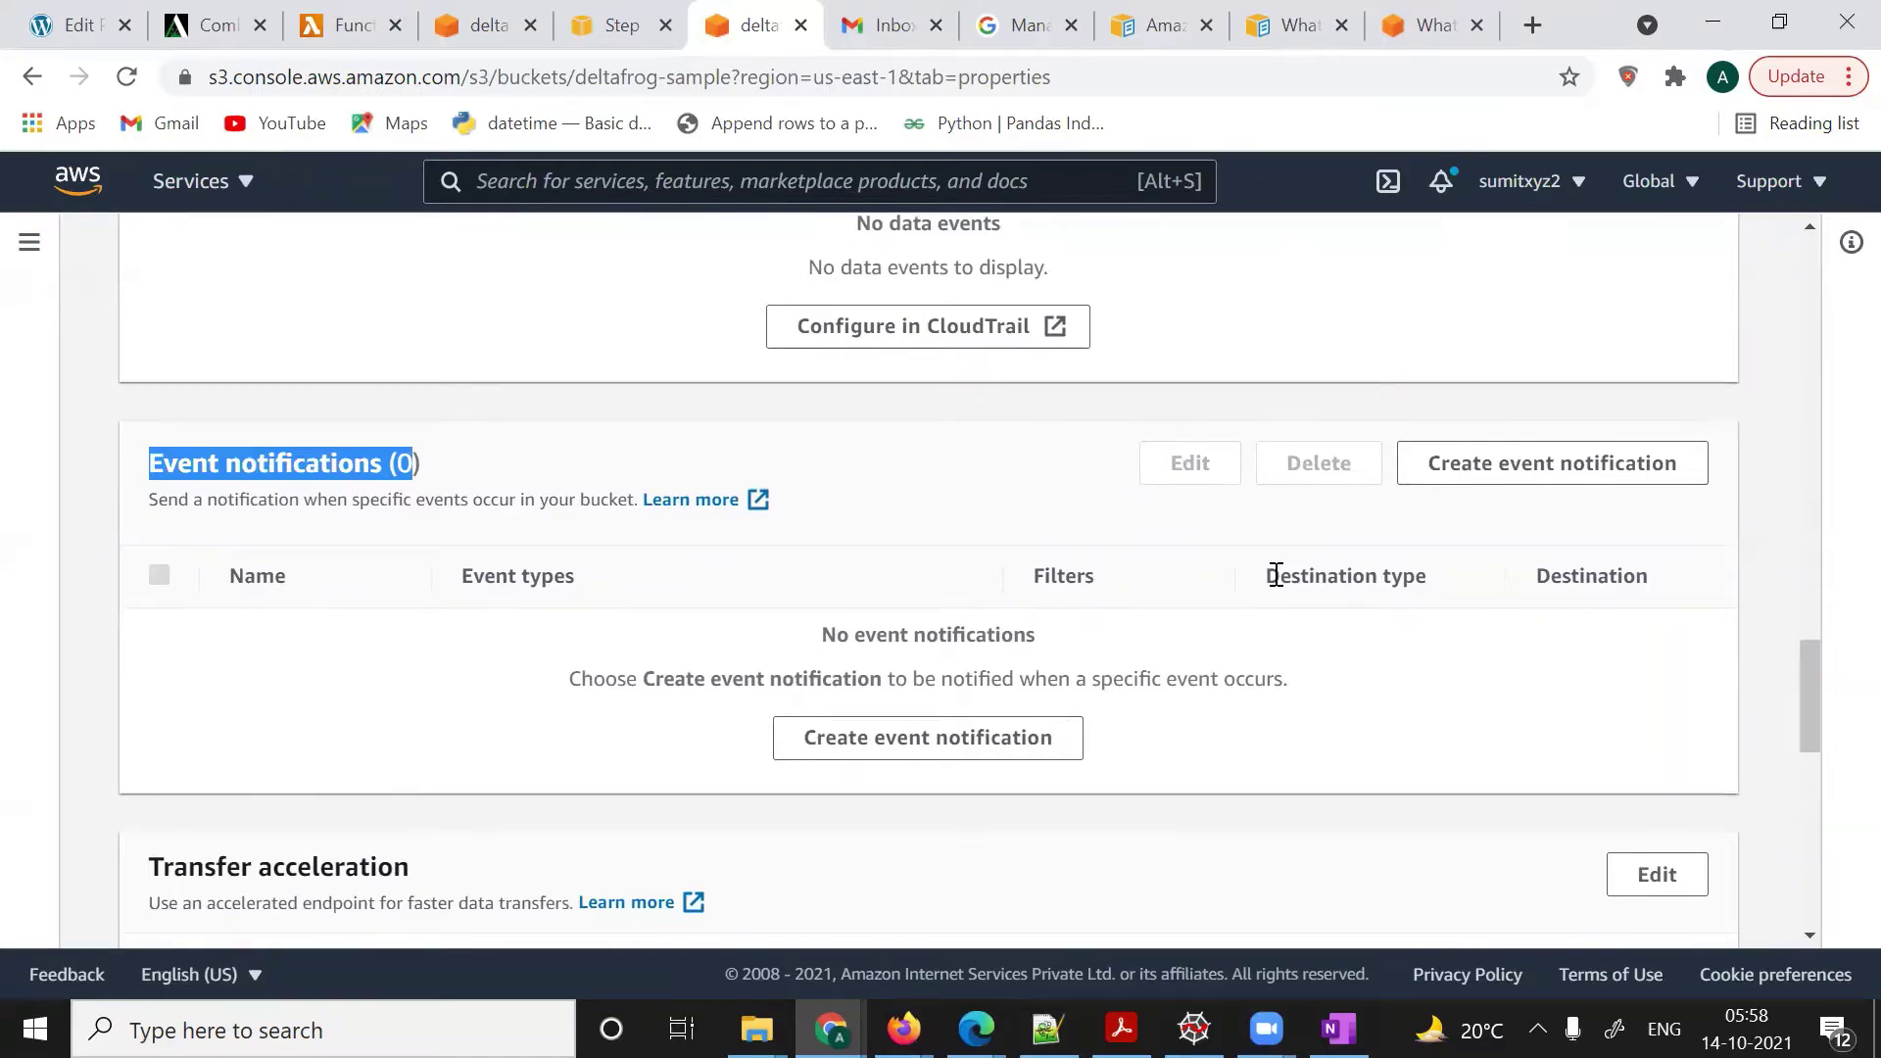
# - Duplicate the bucket tab and open Simple Notification Service by searching 'SN'
pyautogui.rightClick(728, 25)
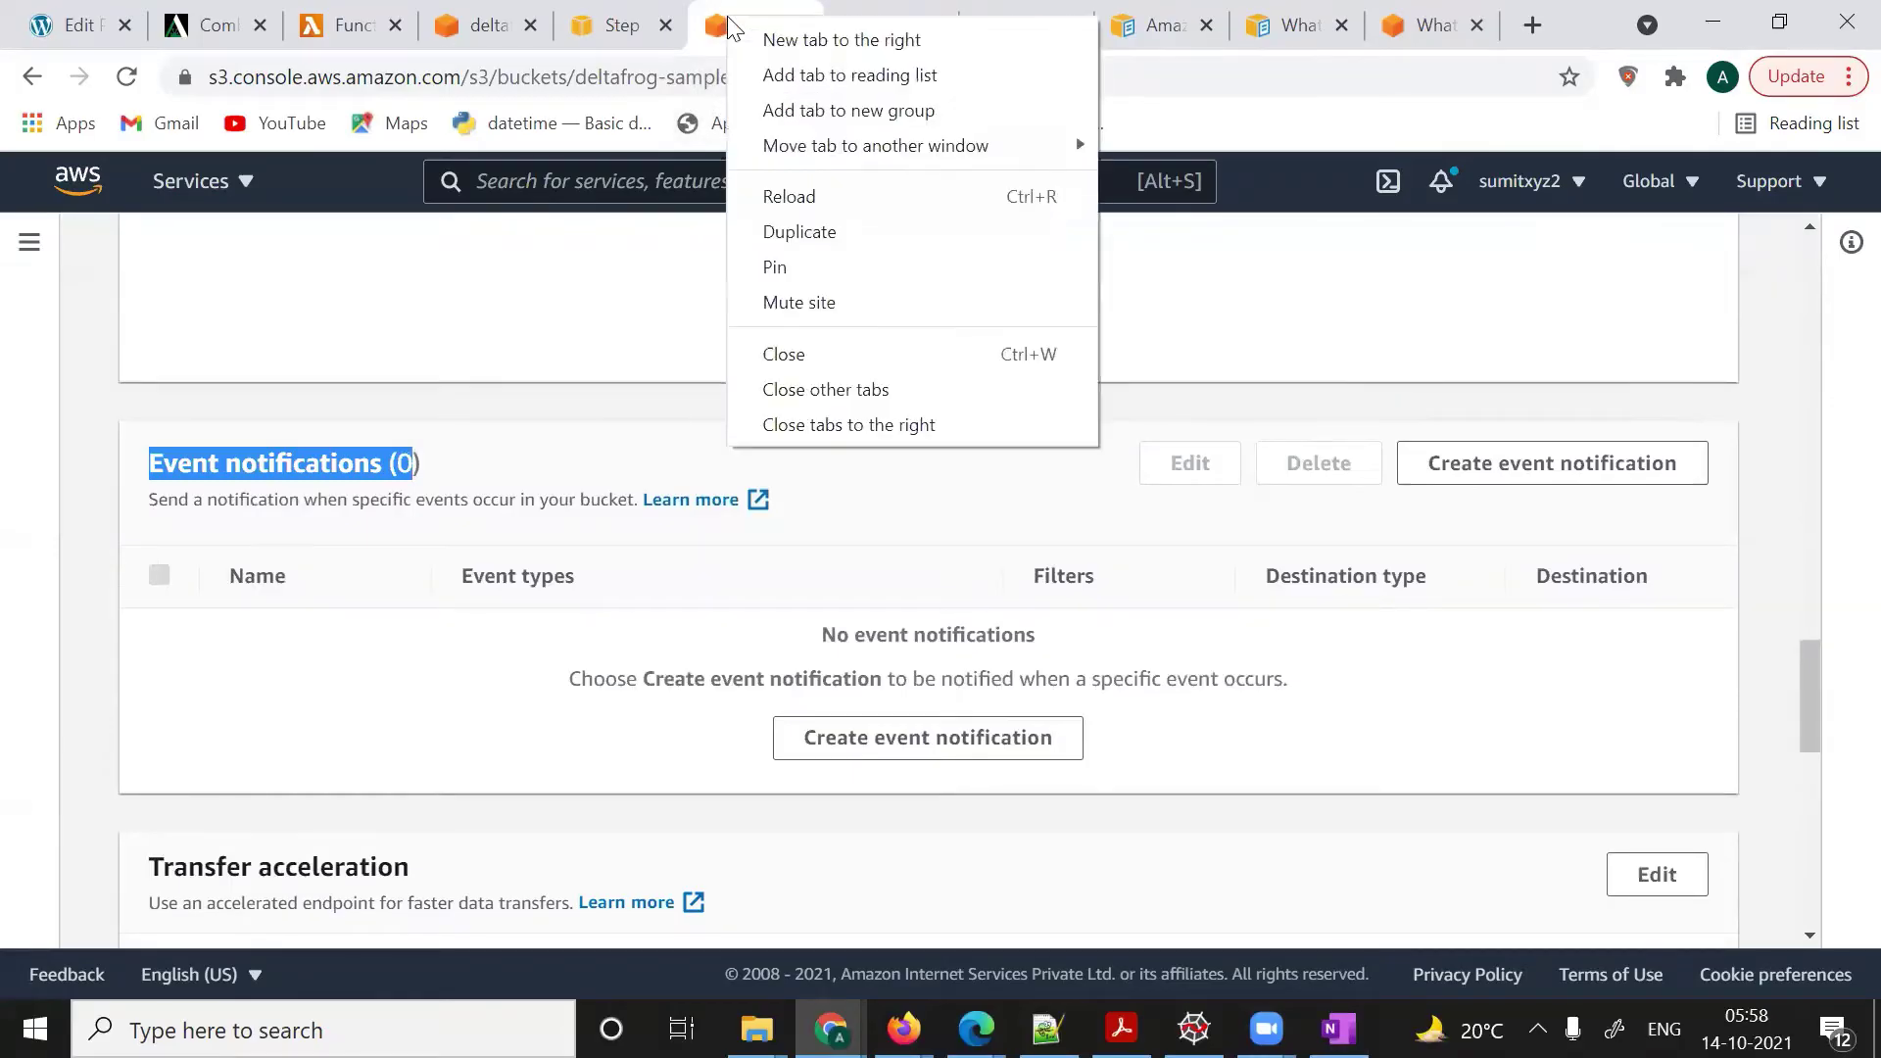
pyautogui.click(800, 246)
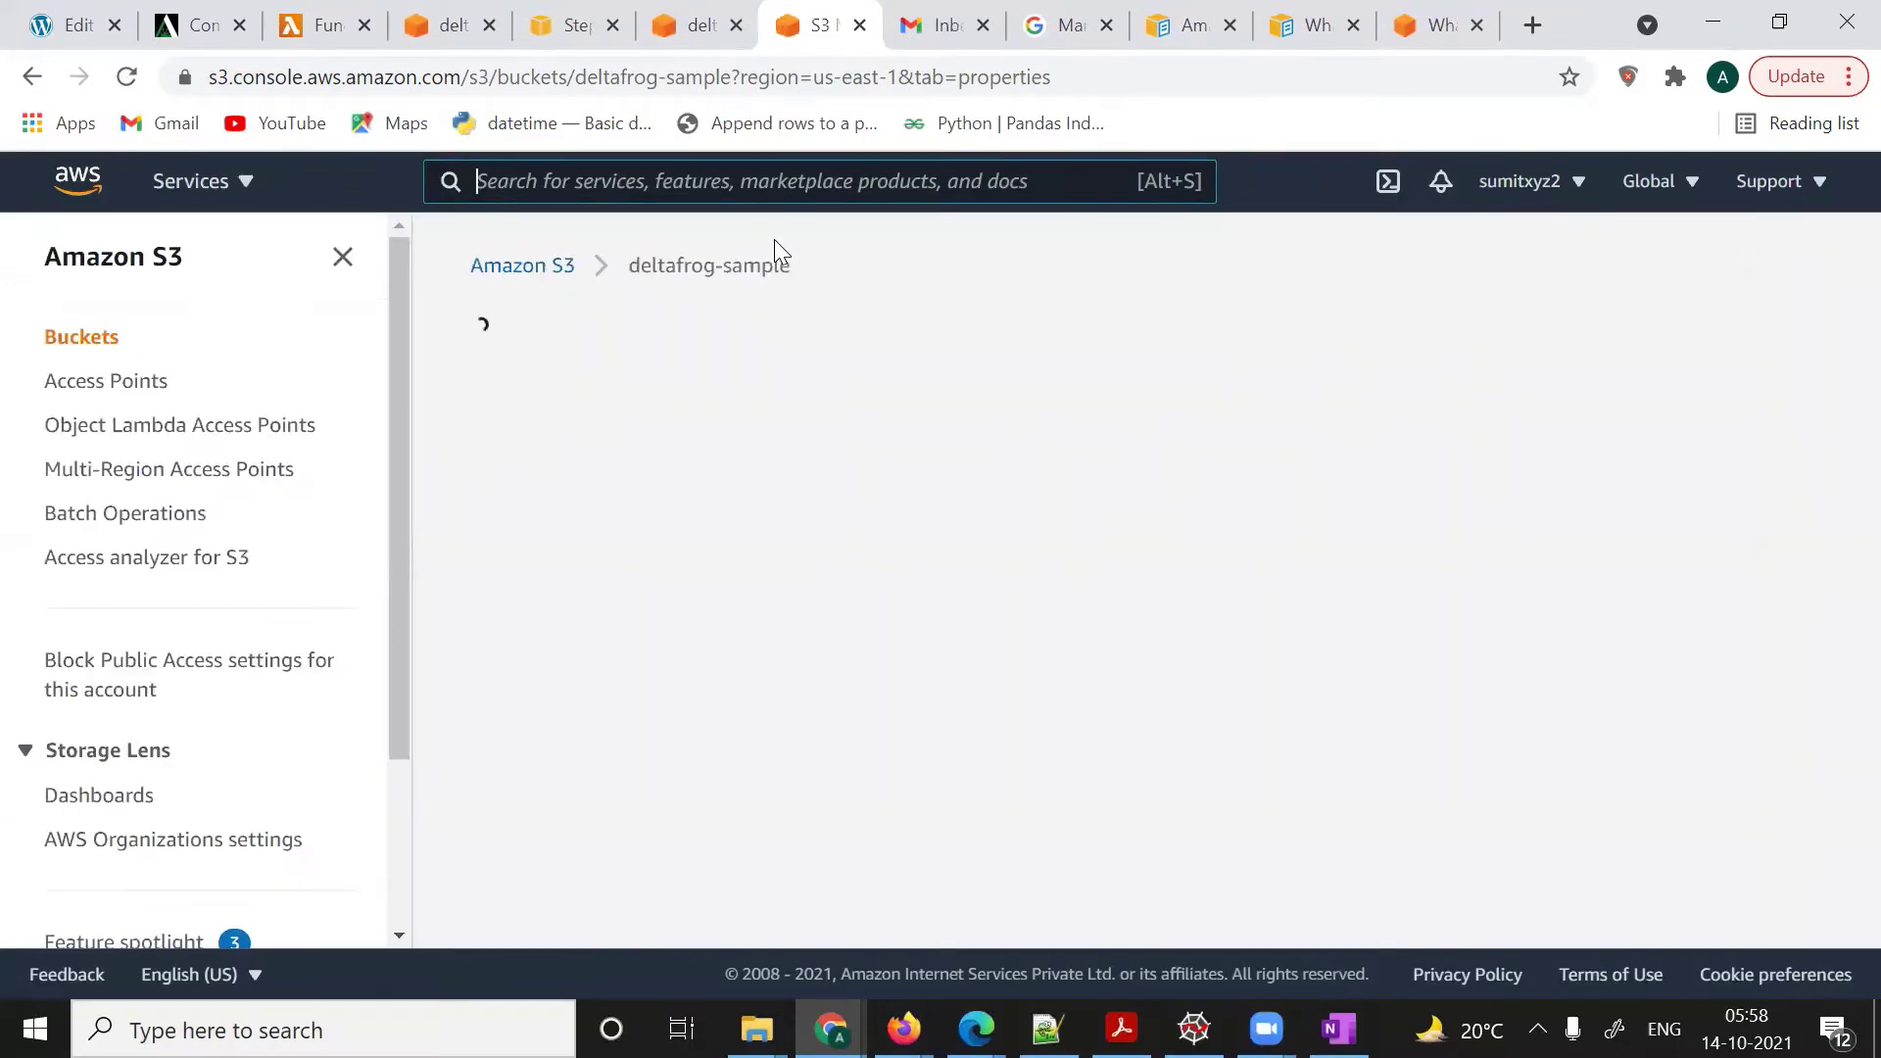
pyautogui.write('SN')
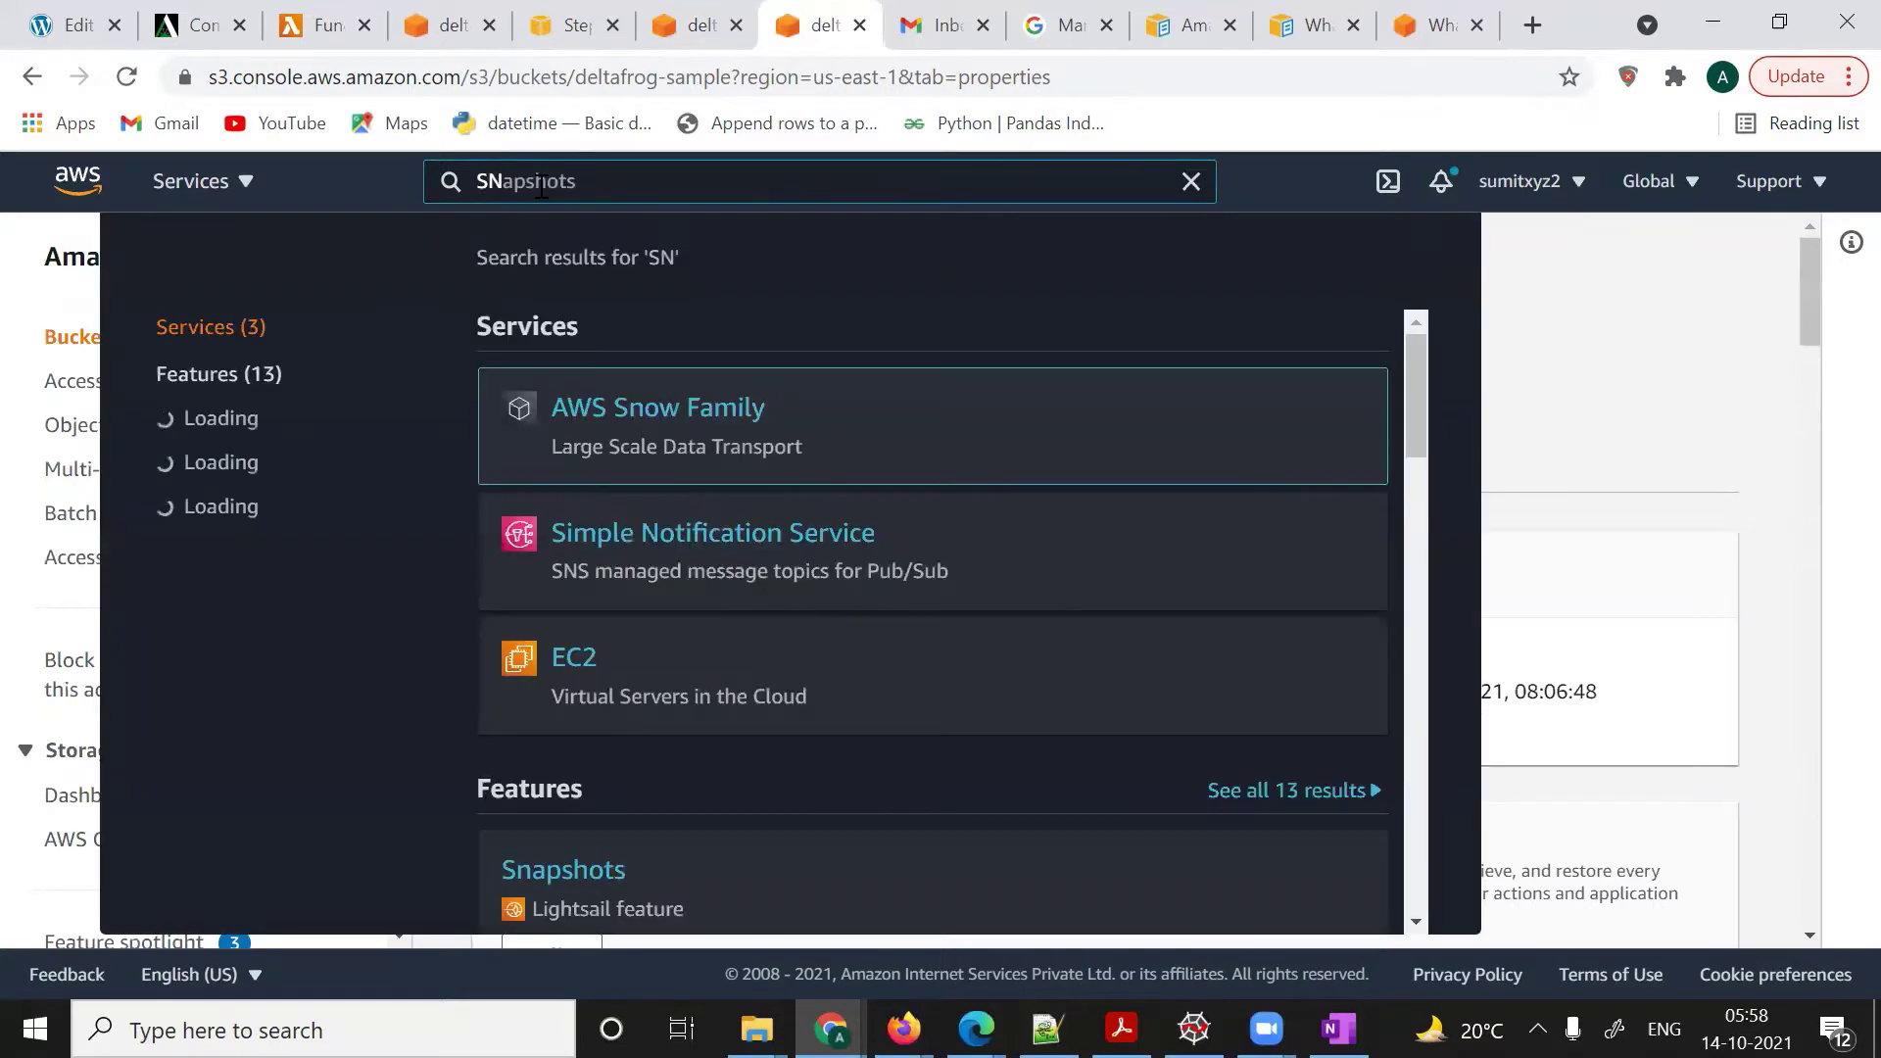
pyautogui.click(690, 548)
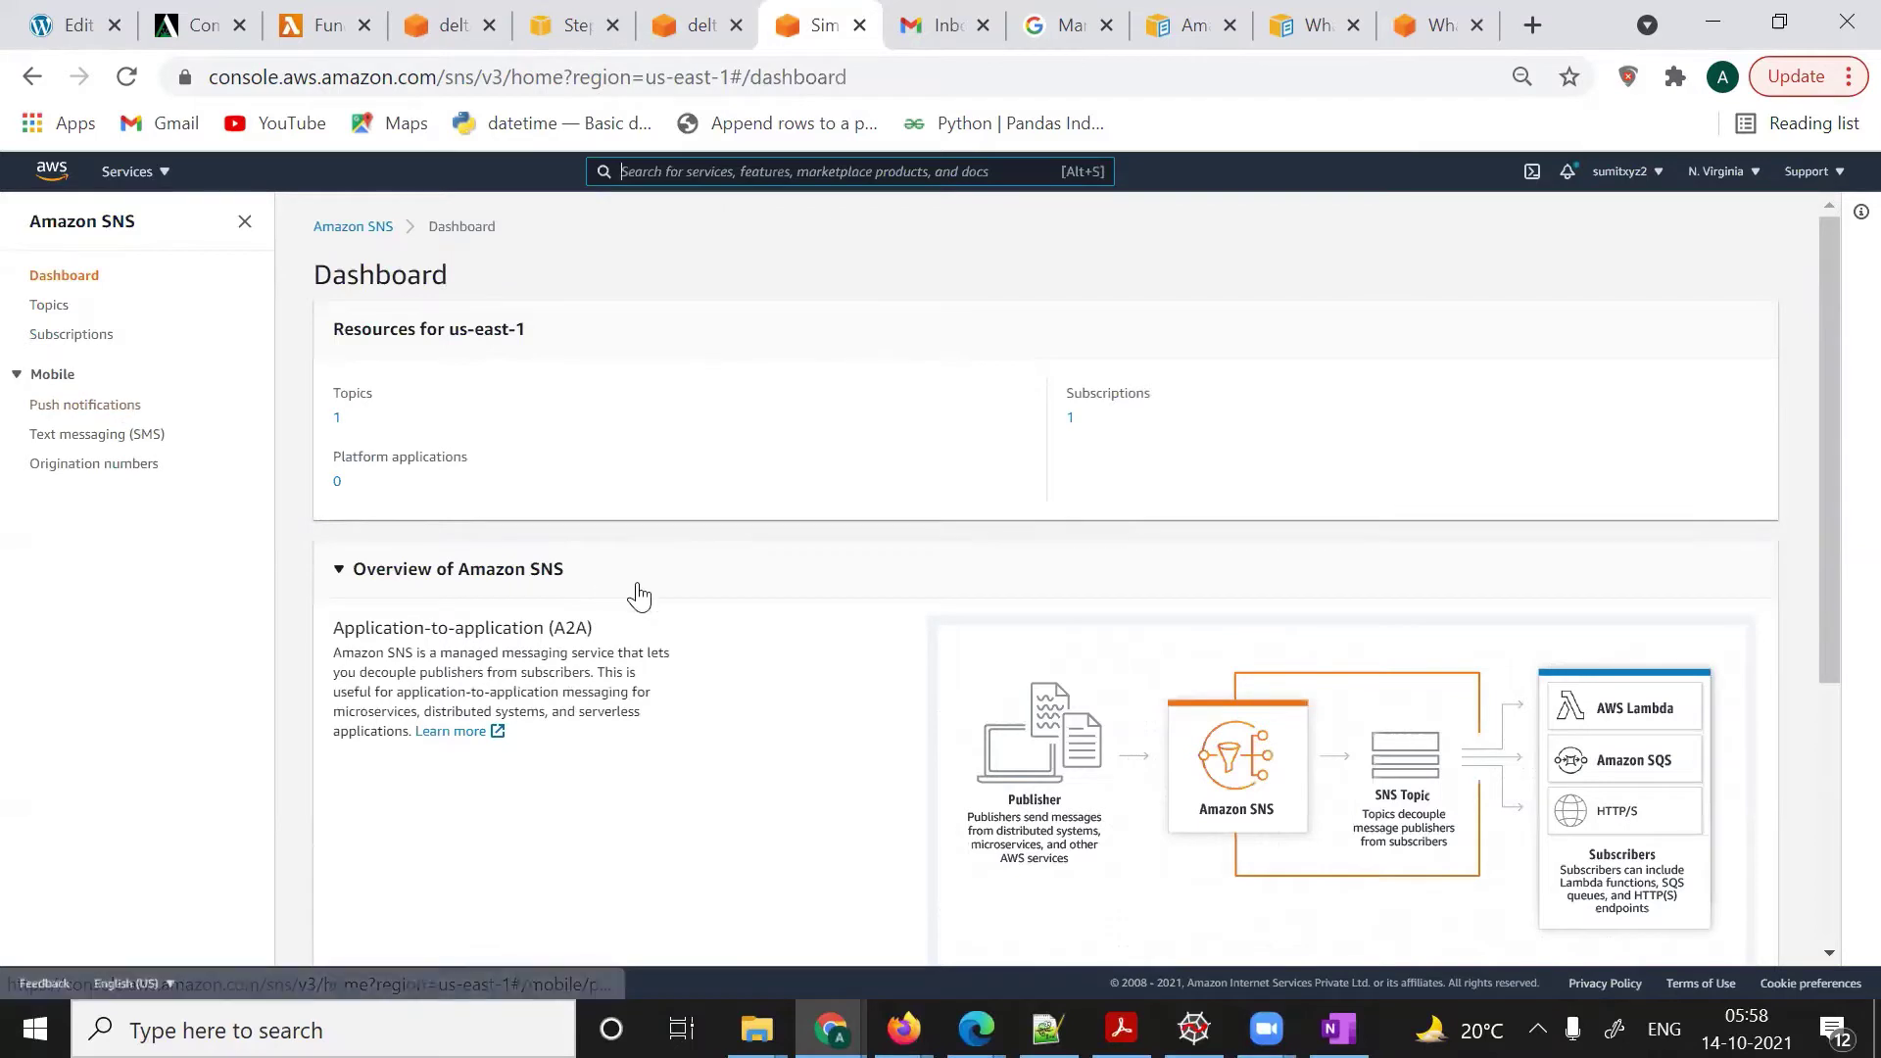
pyautogui.hotkey('alt', 's')
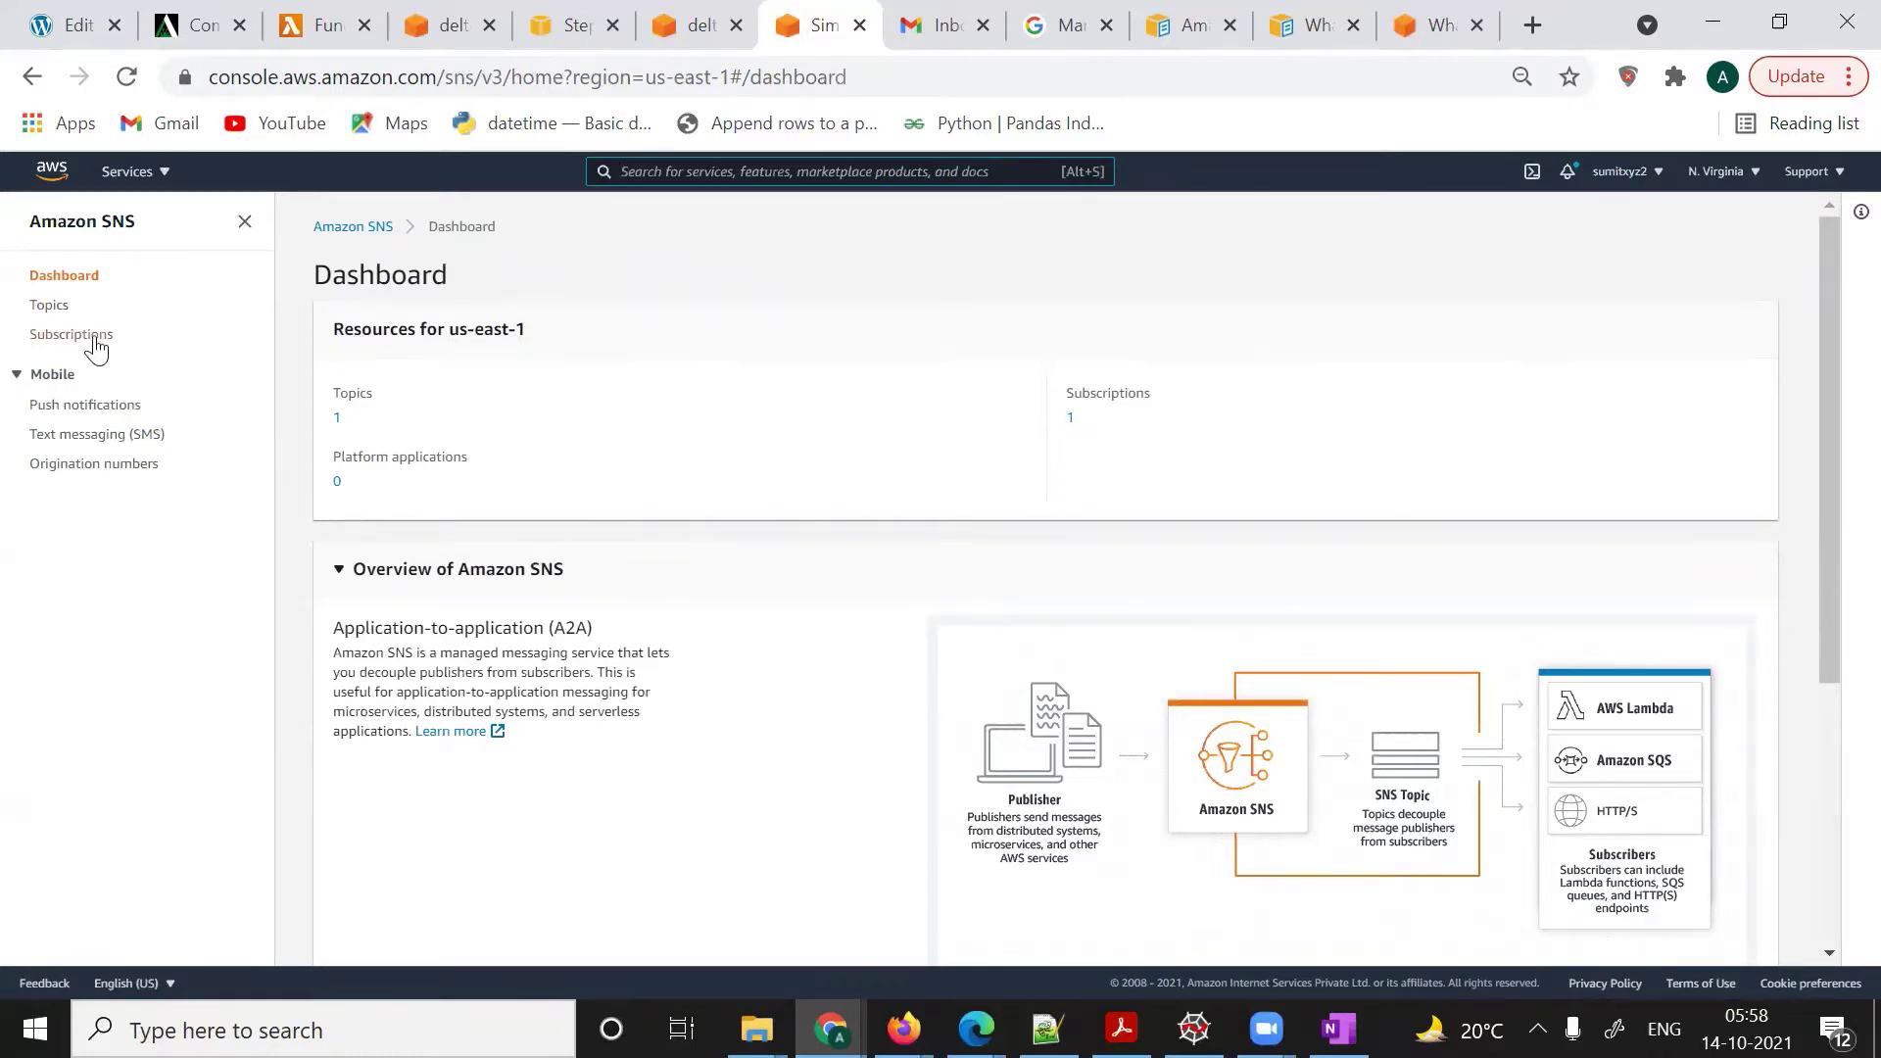
# - Back in OneNote, sketch a new SNS box with an arrow coming from Pub
pyautogui.moveTo(1339, 1029)
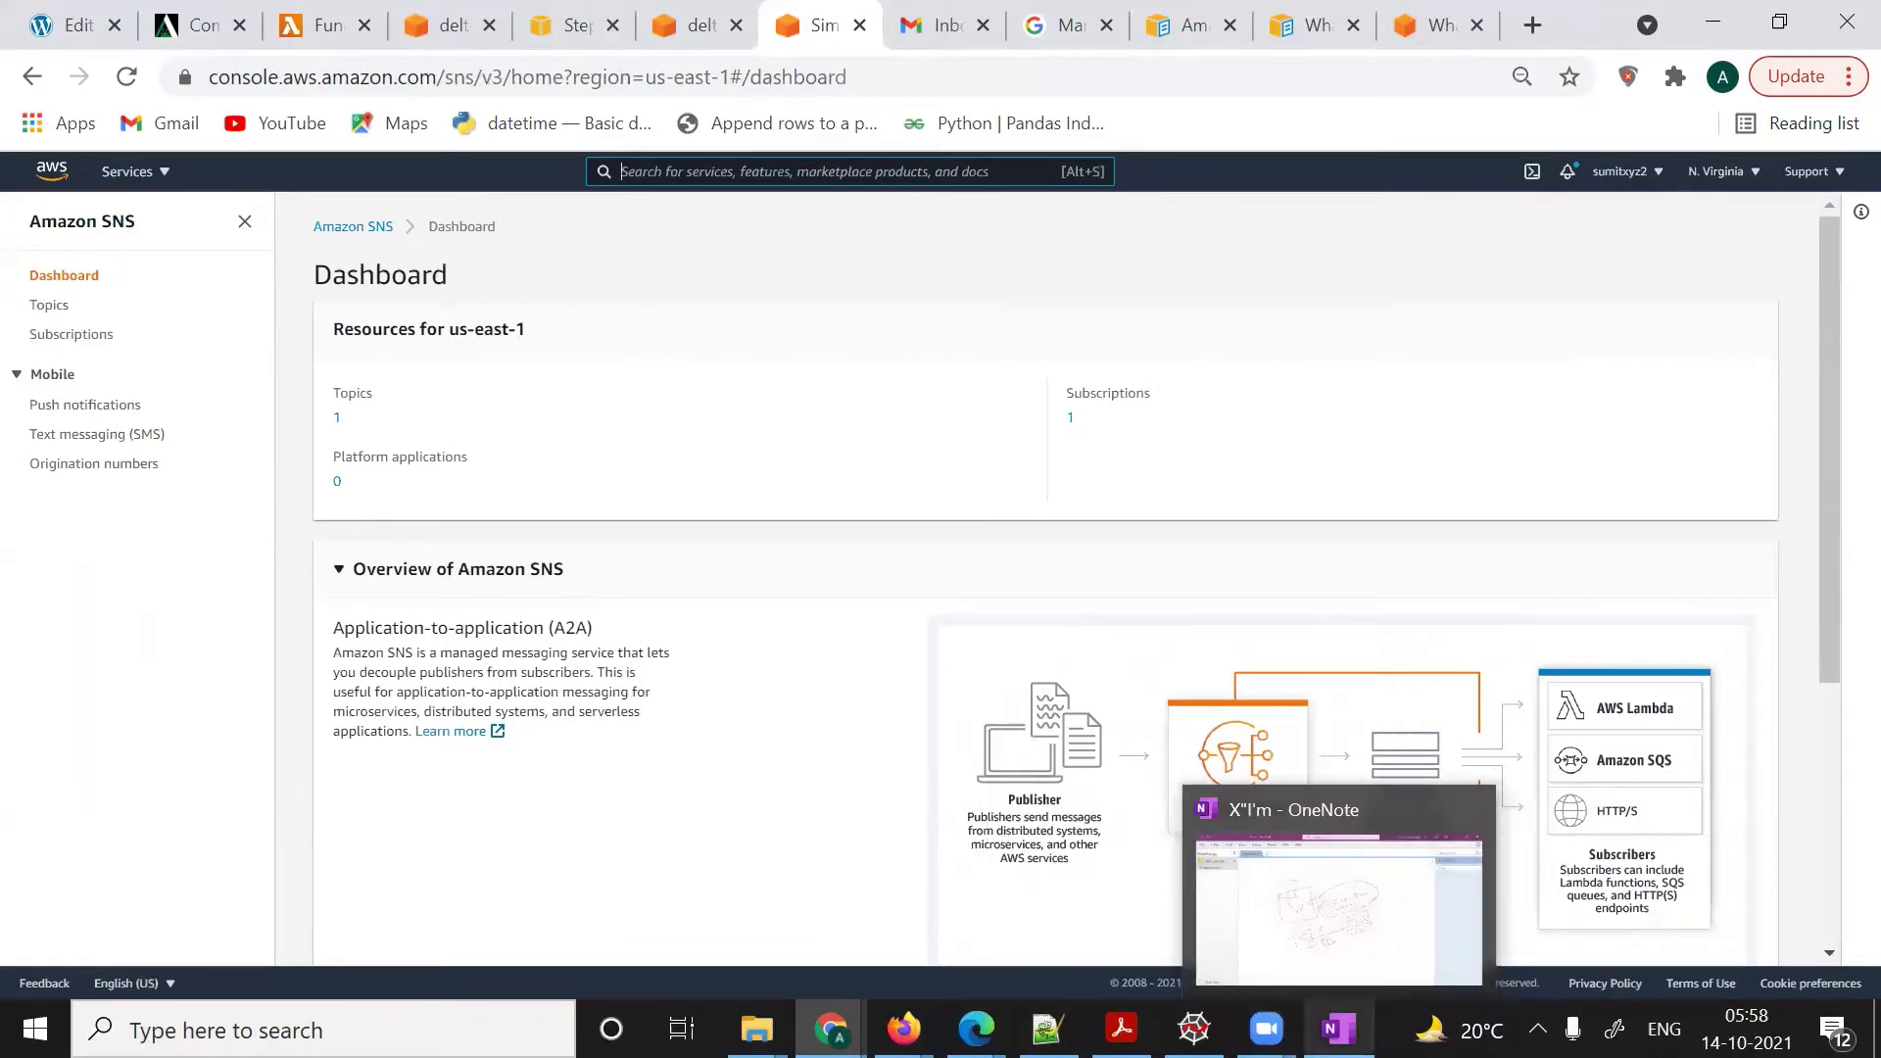
pyautogui.click(1231, 821)
pyautogui.scroll(-3, 1232, 822)
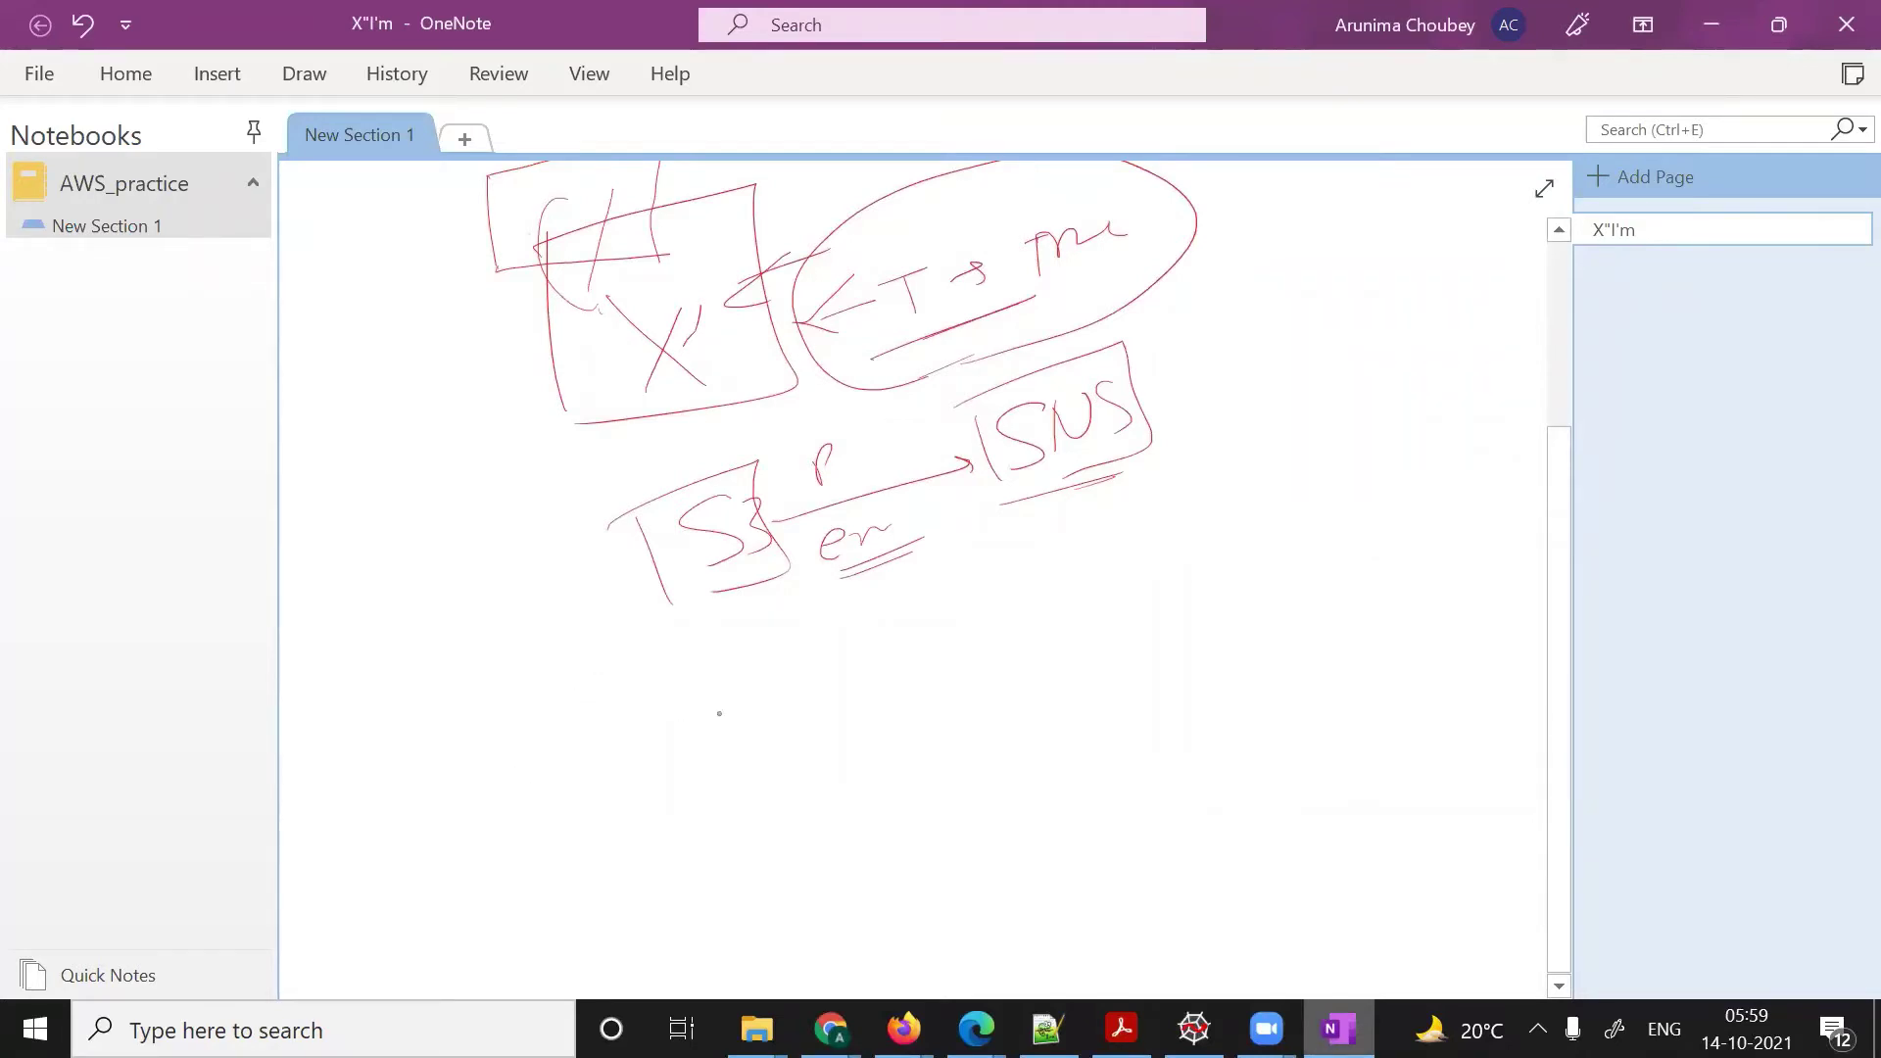
pyautogui.scroll(1, 719, 713)
pyautogui.moveTo(725, 701)
pyautogui.mouseDown()
pyautogui.moveTo(784, 727)
pyautogui.moveTo(762, 723)
pyautogui.moveTo(764, 904)
pyautogui.moveTo(894, 703)
pyautogui.moveTo(799, 892)
pyautogui.mouseUp()
pyautogui.moveTo(852, 779)
pyautogui.mouseDown()
pyautogui.moveTo(819, 828)
pyautogui.moveTo(868, 774)
pyautogui.mouseUp()
pyautogui.moveTo(877, 783); pyautogui.dragTo(864, 815)
pyautogui.moveTo(769, 867); pyautogui.dragTo(889, 833)
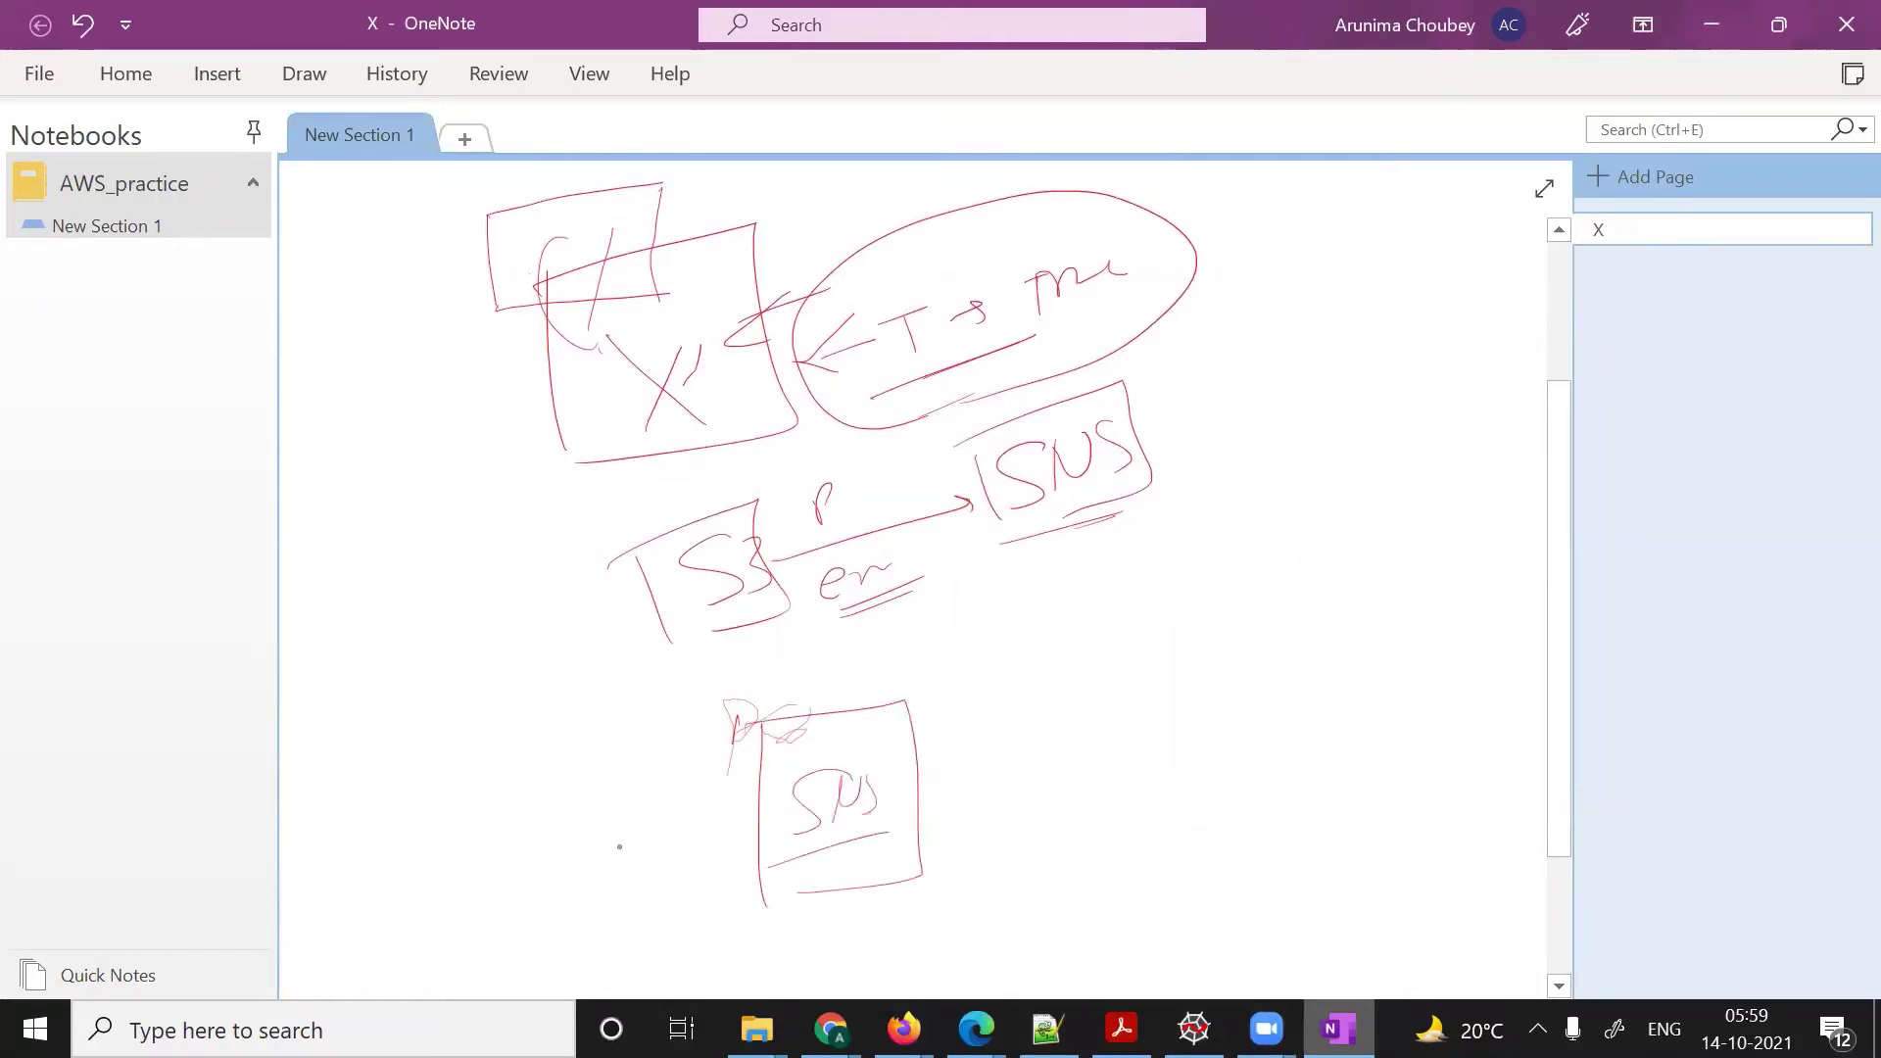
pyautogui.moveTo(618, 845); pyautogui.dragTo(709, 826)
pyautogui.moveTo(695, 816); pyautogui.dragTo(697, 836)
pyautogui.moveTo(527, 792); pyautogui.dragTo(532, 879)
pyautogui.moveTo(530, 799)
pyautogui.mouseDown()
pyautogui.moveTo(535, 832)
pyautogui.moveTo(600, 819)
pyautogui.mouseUp()
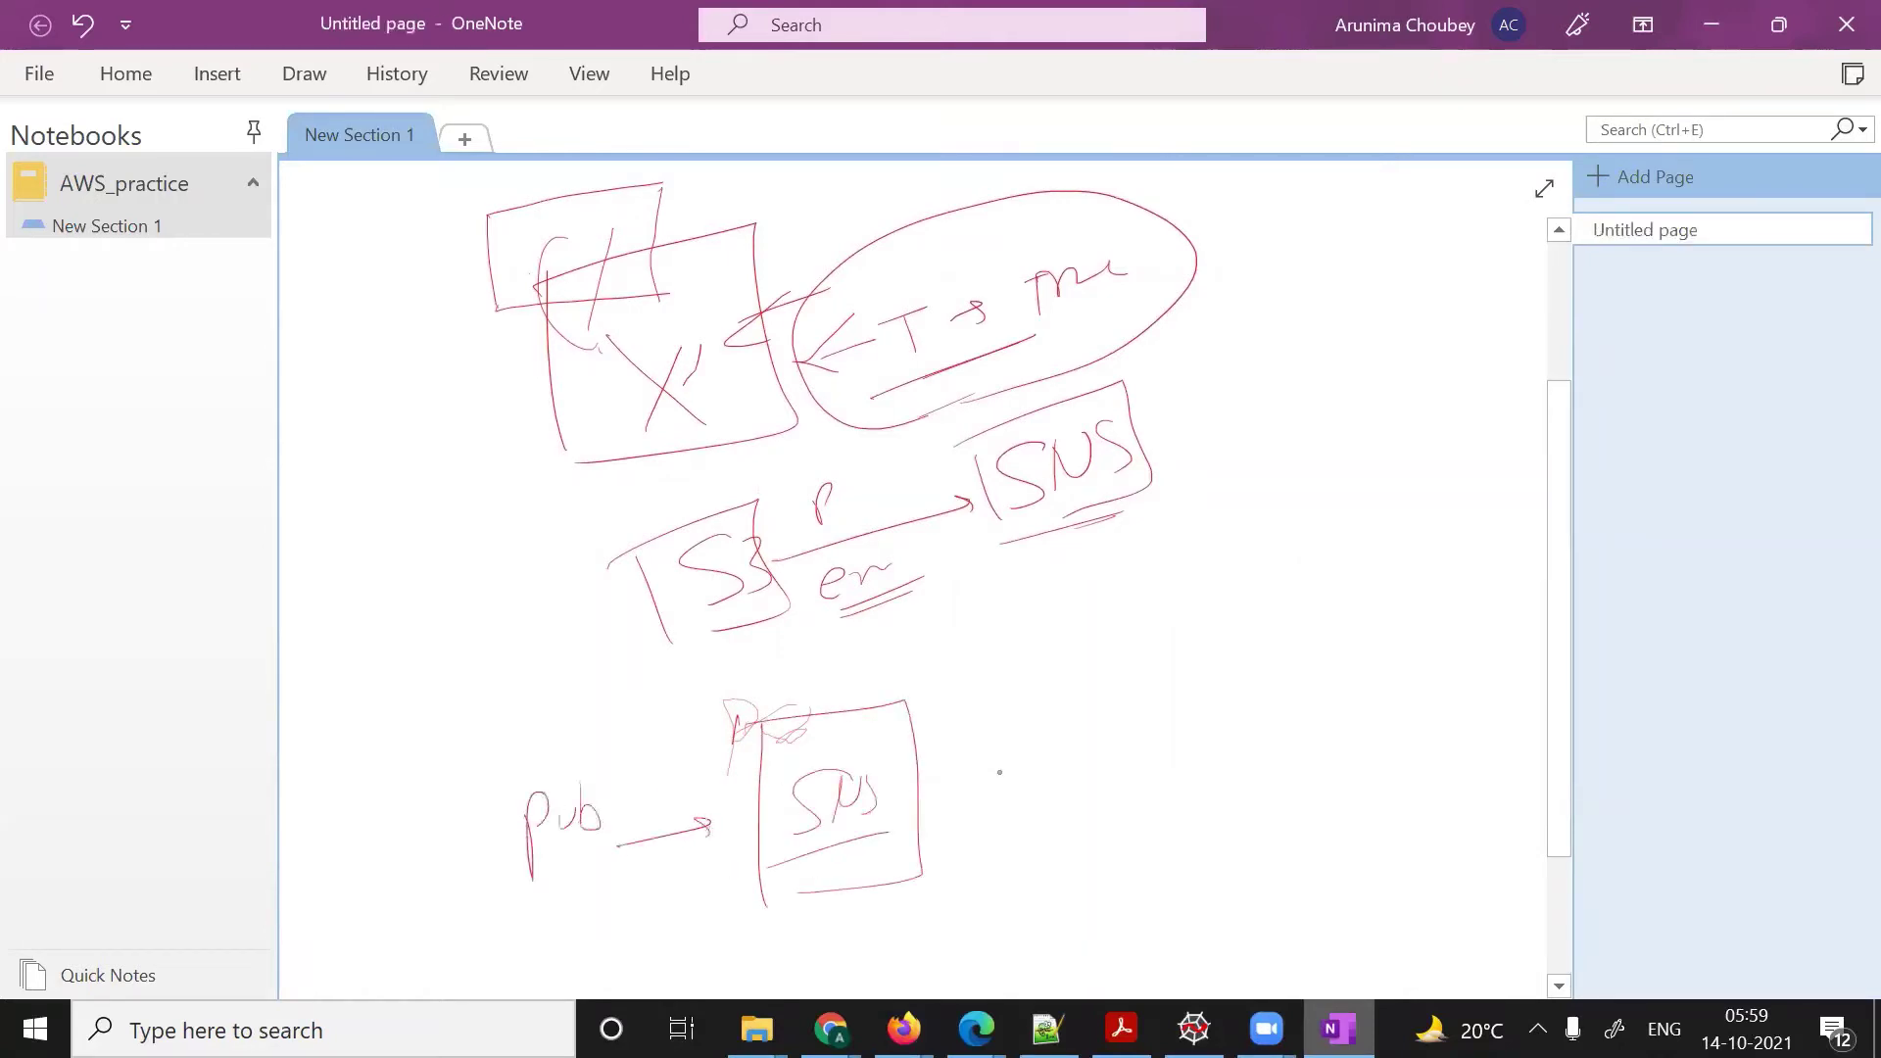
# - Label the box Topic, connect Pub to it, and arrow it to a circled Sub
pyautogui.moveTo(963, 784); pyautogui.dragTo(1043, 787)
pyautogui.moveTo(1084, 756); pyautogui.dragTo(1117, 770)
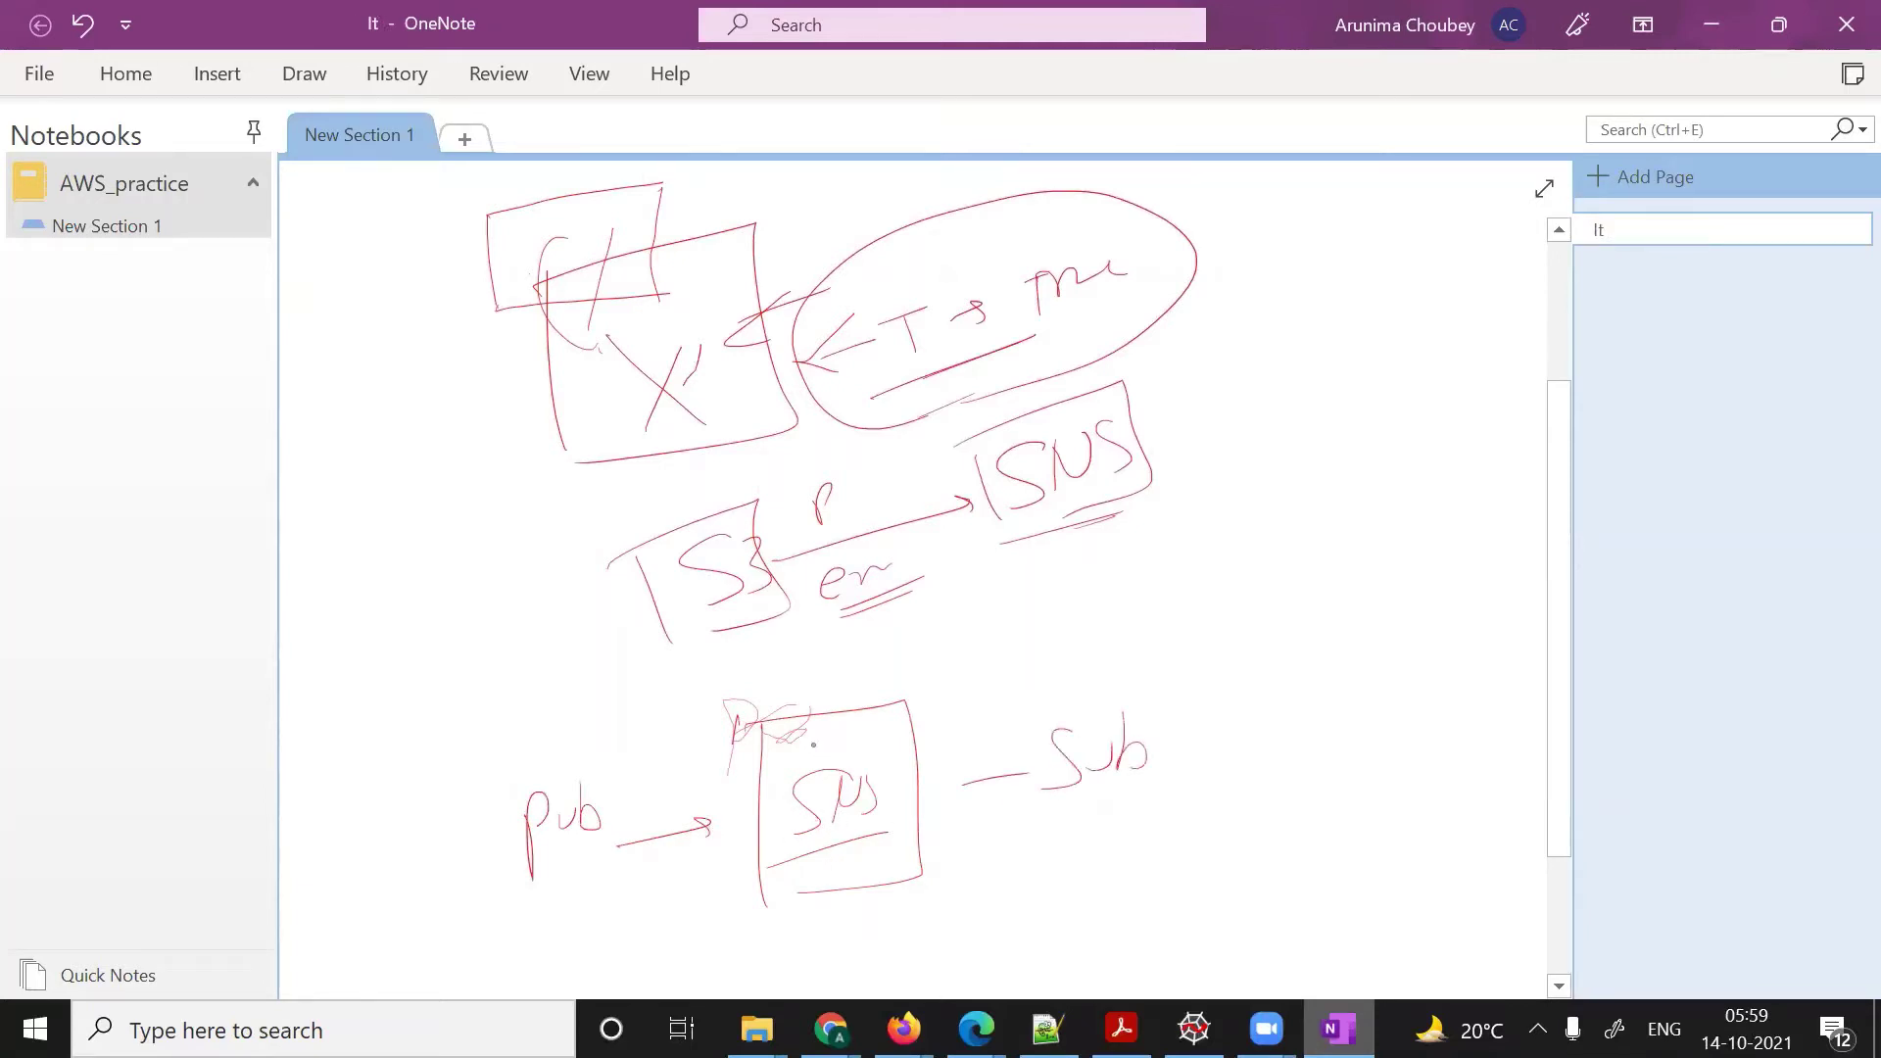
pyautogui.moveTo(802, 733)
pyautogui.mouseDown()
pyautogui.moveTo(831, 728)
pyautogui.moveTo(817, 763)
pyautogui.mouseUp()
pyautogui.moveTo(835, 743)
pyautogui.mouseDown()
pyautogui.moveTo(875, 760)
pyautogui.moveTo(808, 766)
pyautogui.mouseUp()
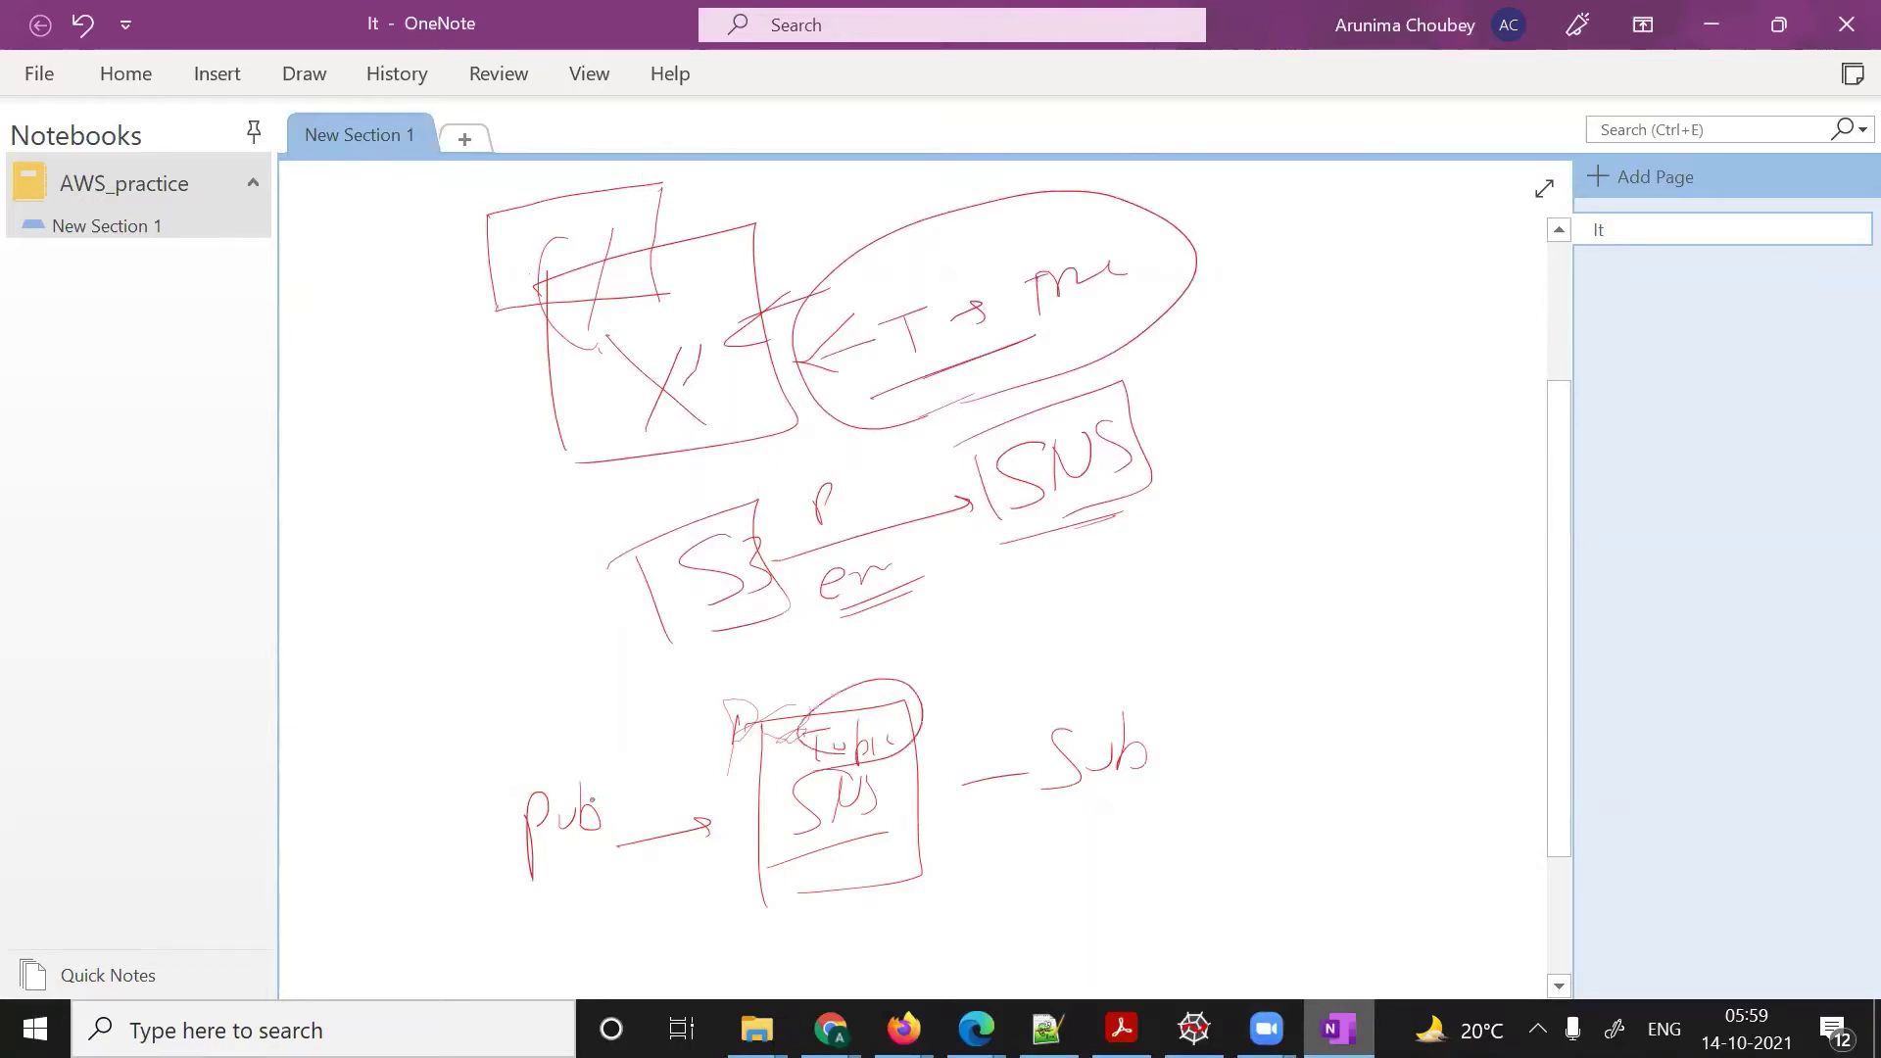
pyautogui.rightClick(613, 786)
pyautogui.click(568, 768)
pyautogui.moveTo(591, 784); pyautogui.dragTo(765, 749)
pyautogui.moveTo(1099, 690)
pyautogui.mouseDown()
pyautogui.moveTo(1009, 743)
pyautogui.moveTo(1213, 789)
pyautogui.moveTo(1136, 701)
pyautogui.mouseUp()
pyautogui.moveTo(924, 726); pyautogui.dragTo(997, 751)
pyautogui.moveTo(932, 841)
pyautogui.mouseDown()
pyautogui.moveTo(976, 840)
pyautogui.moveTo(947, 871)
pyautogui.mouseUp()
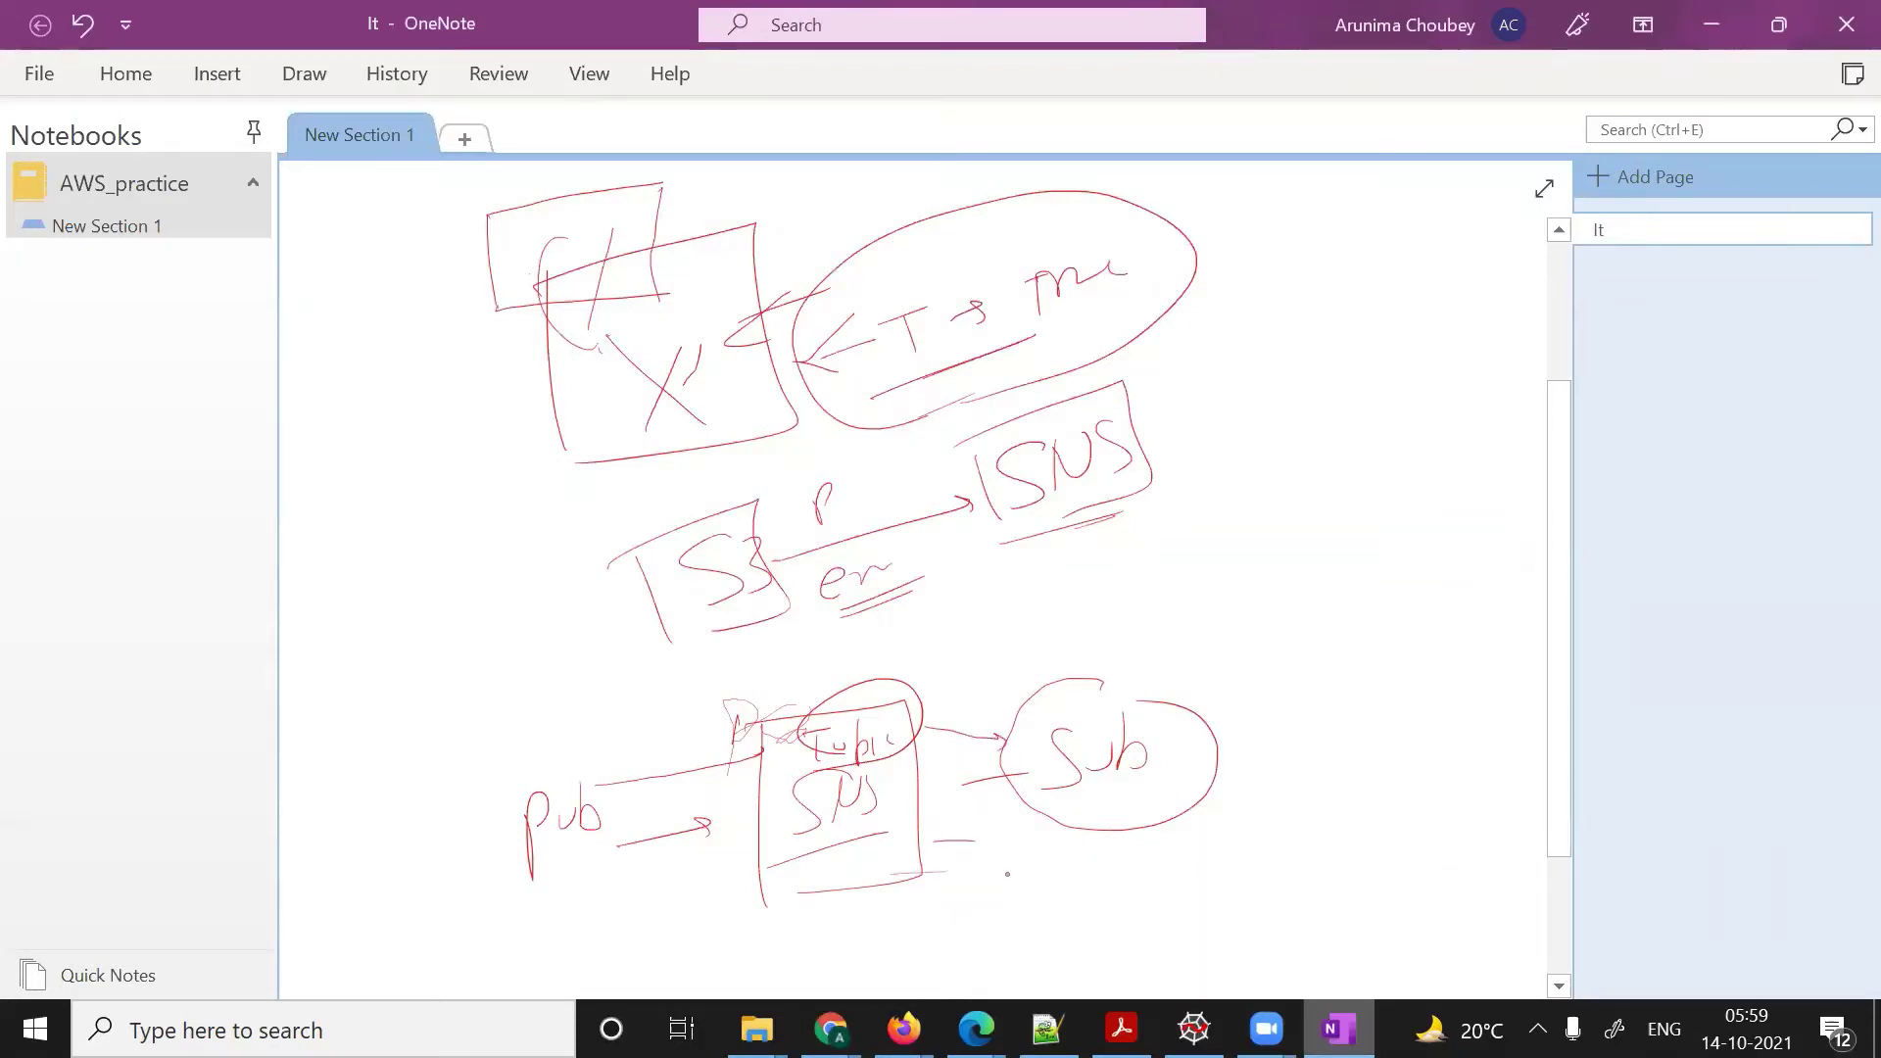
pyautogui.hotkey('alt', 'Tab')
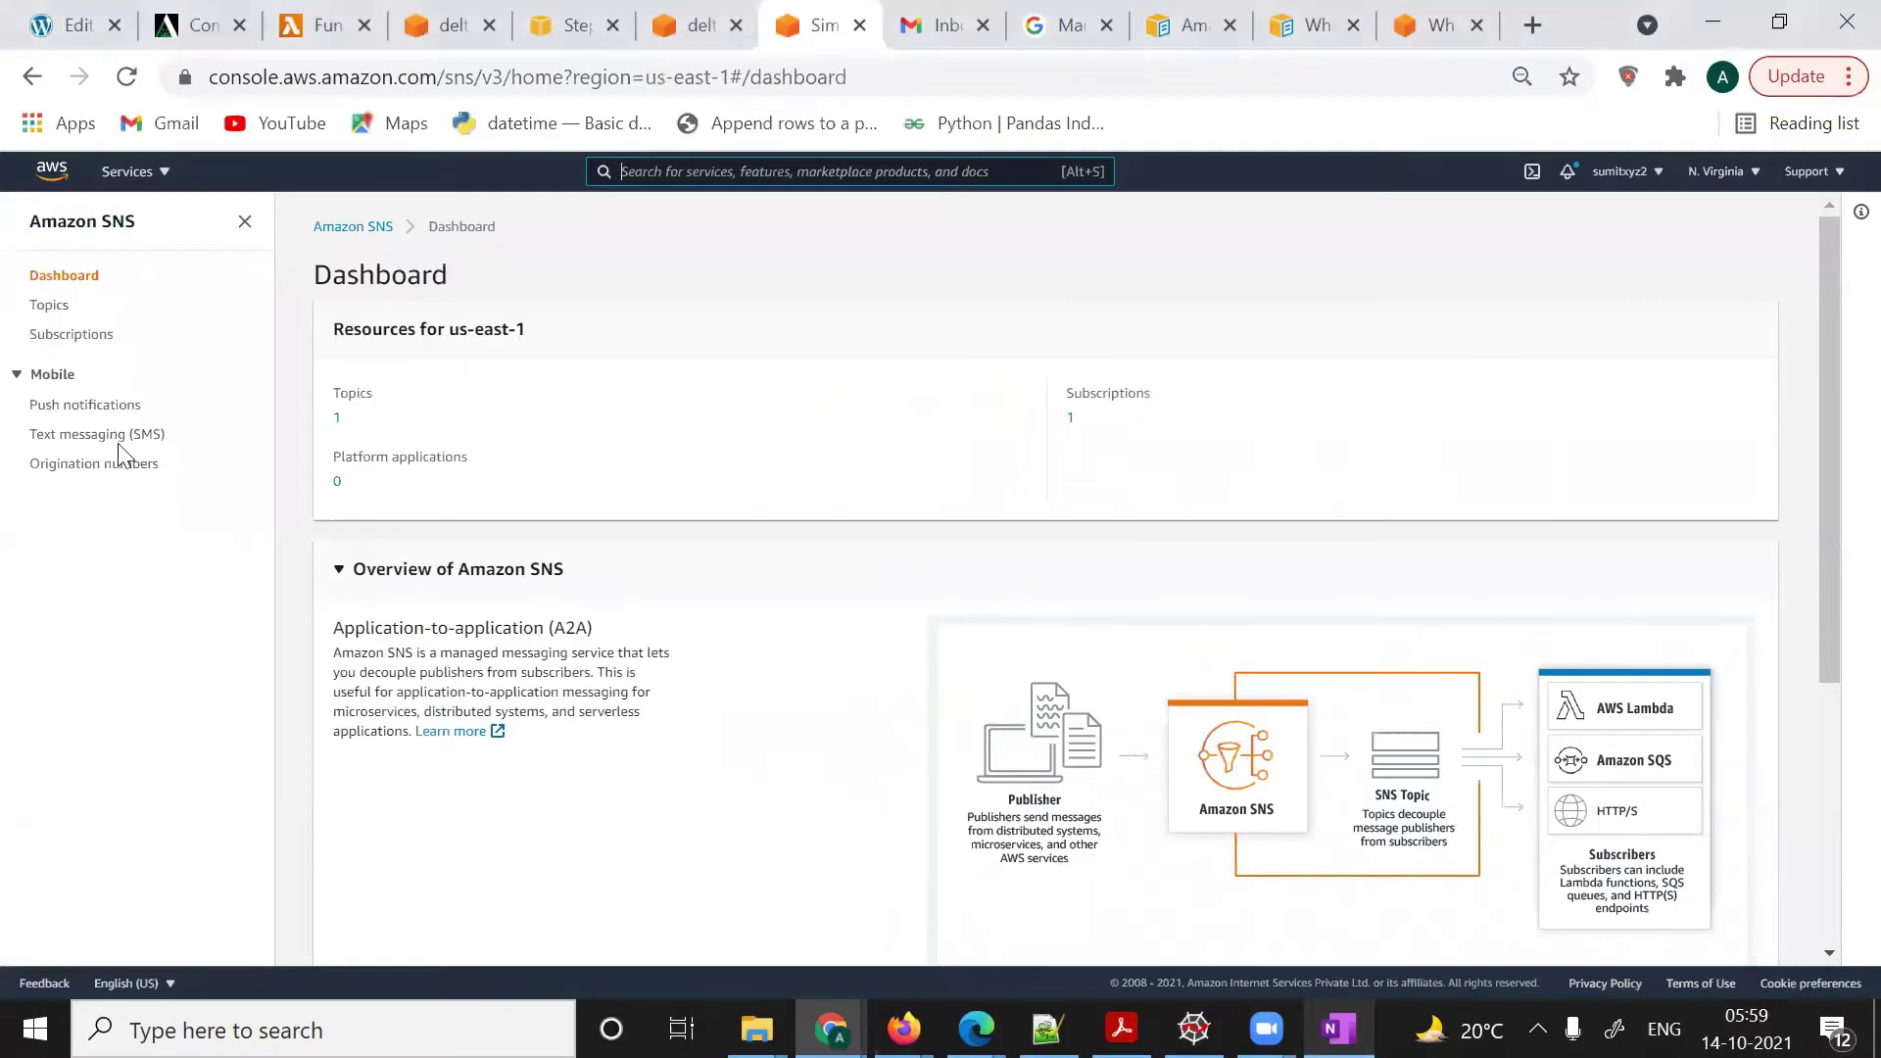
# - Start a new SNS topic from the Topics list and choose the Standard type
pyautogui.click(44, 308)
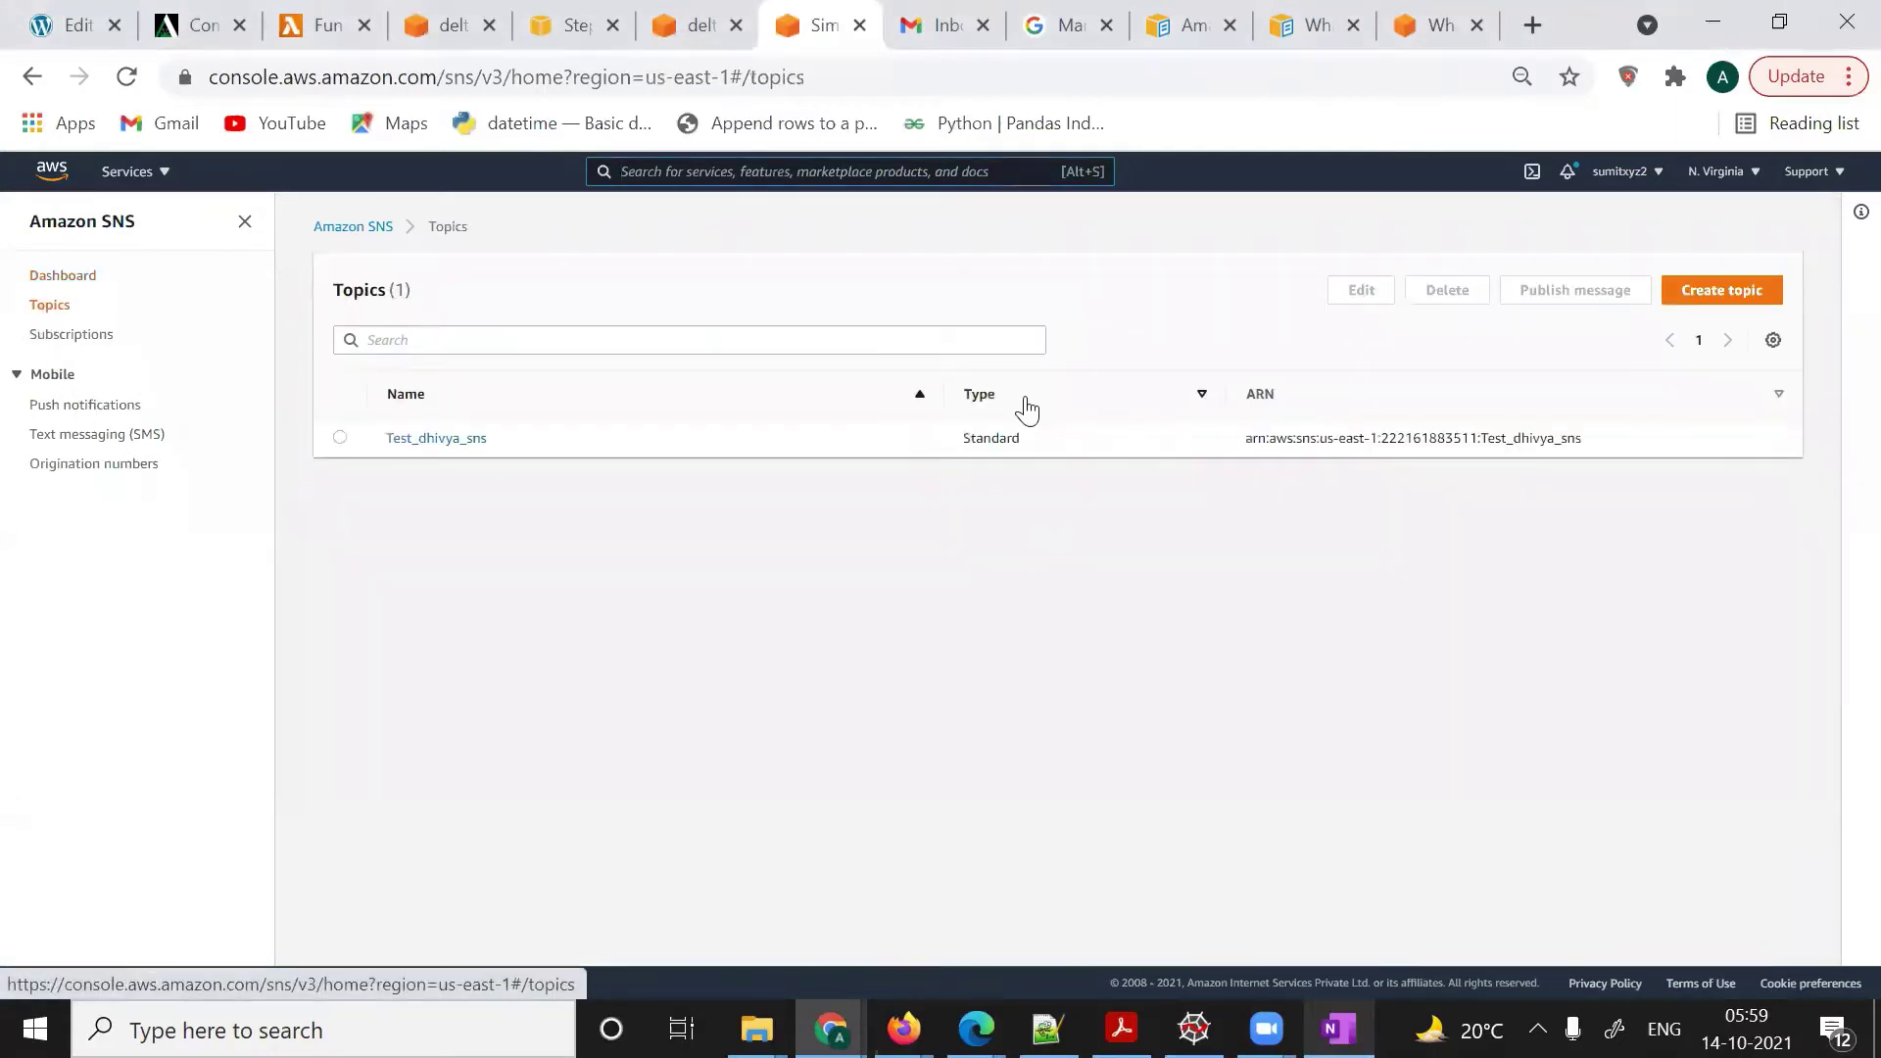
pyautogui.click(1721, 292)
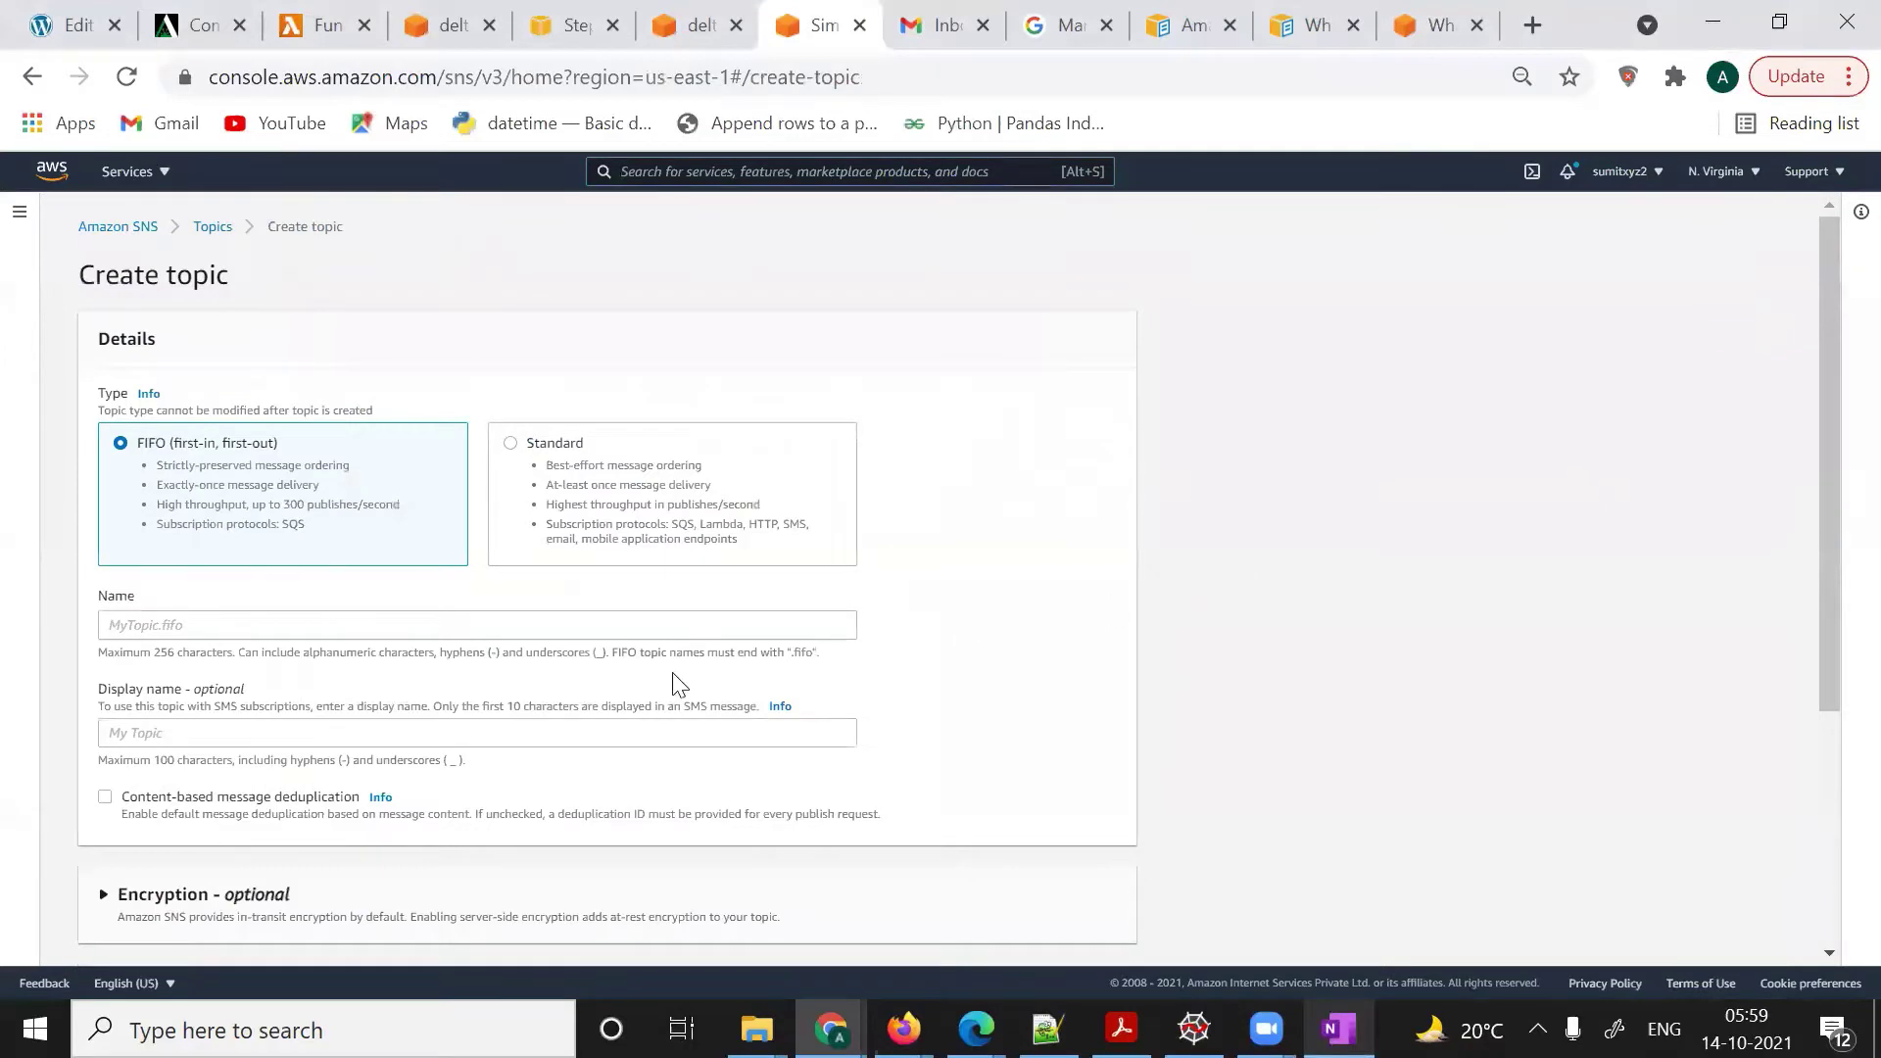
pyautogui.scroll(-1, 679, 684)
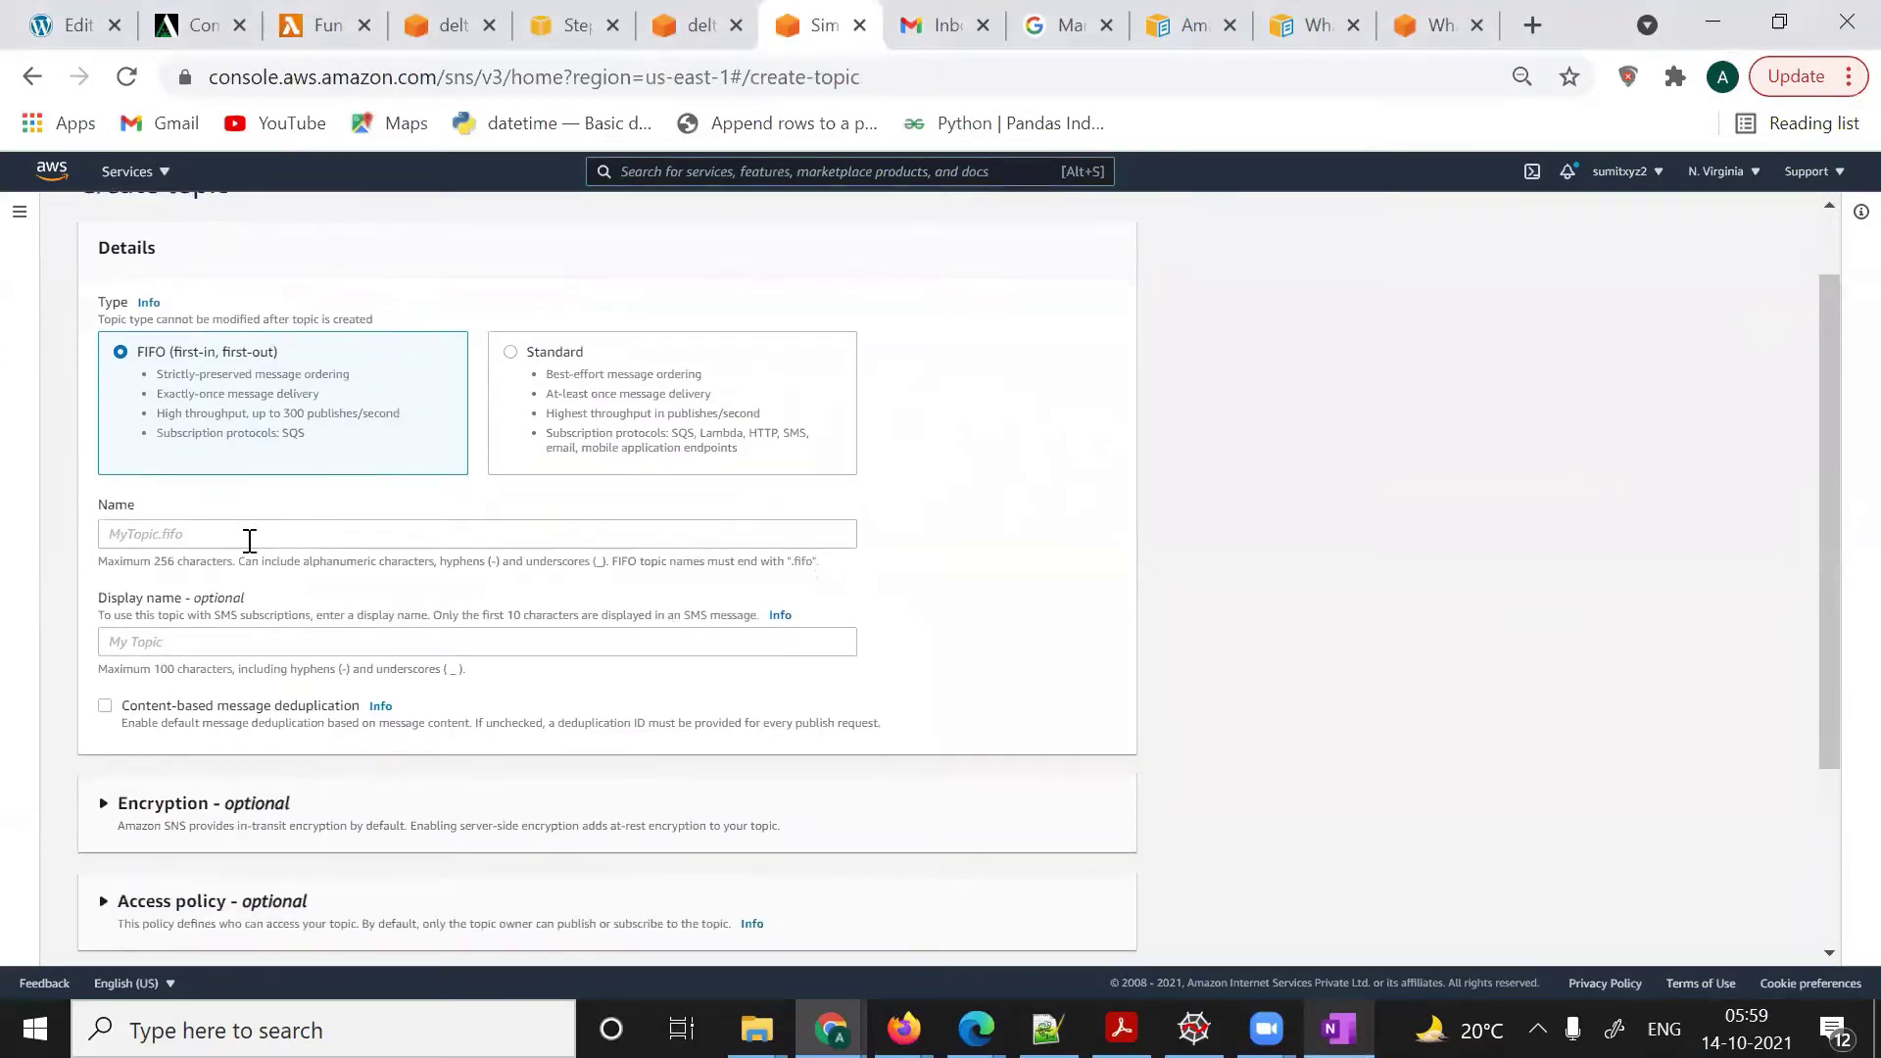
pyautogui.click(169, 534)
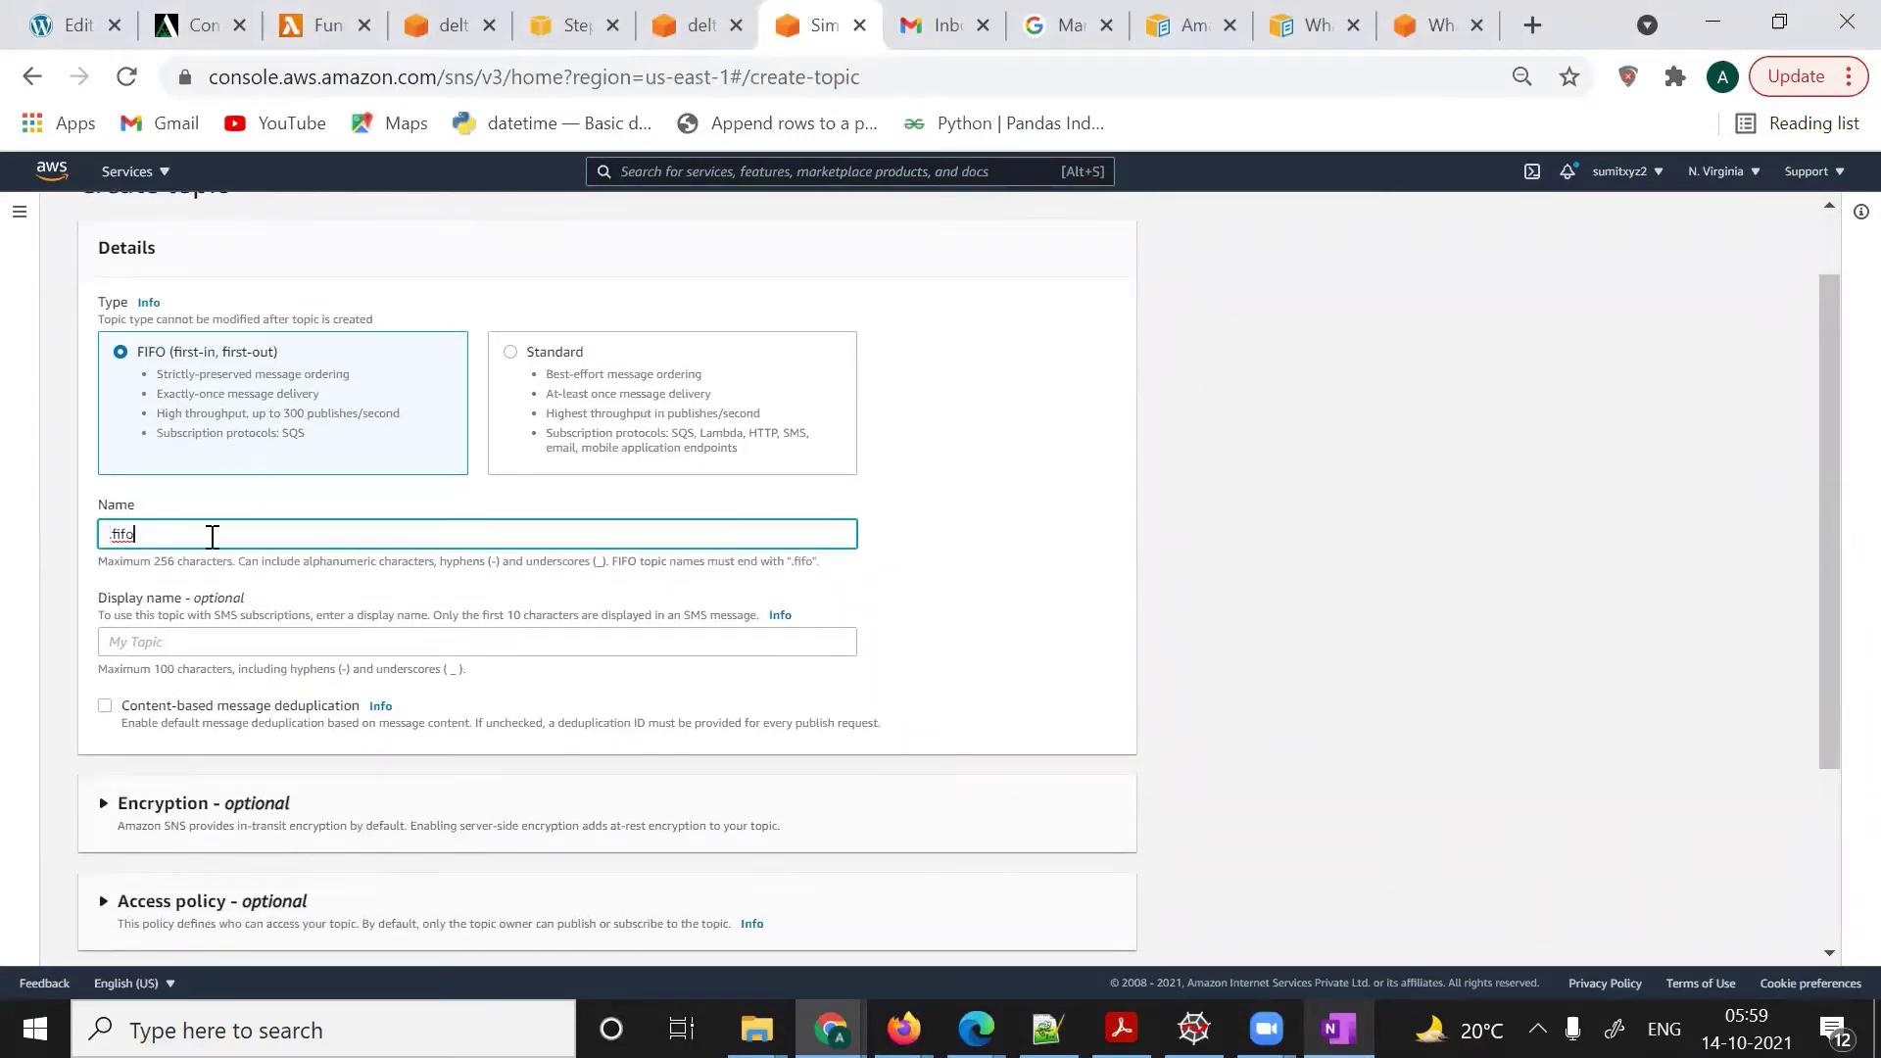
pyautogui.doubleClick(212, 536)
pyautogui.click(507, 355)
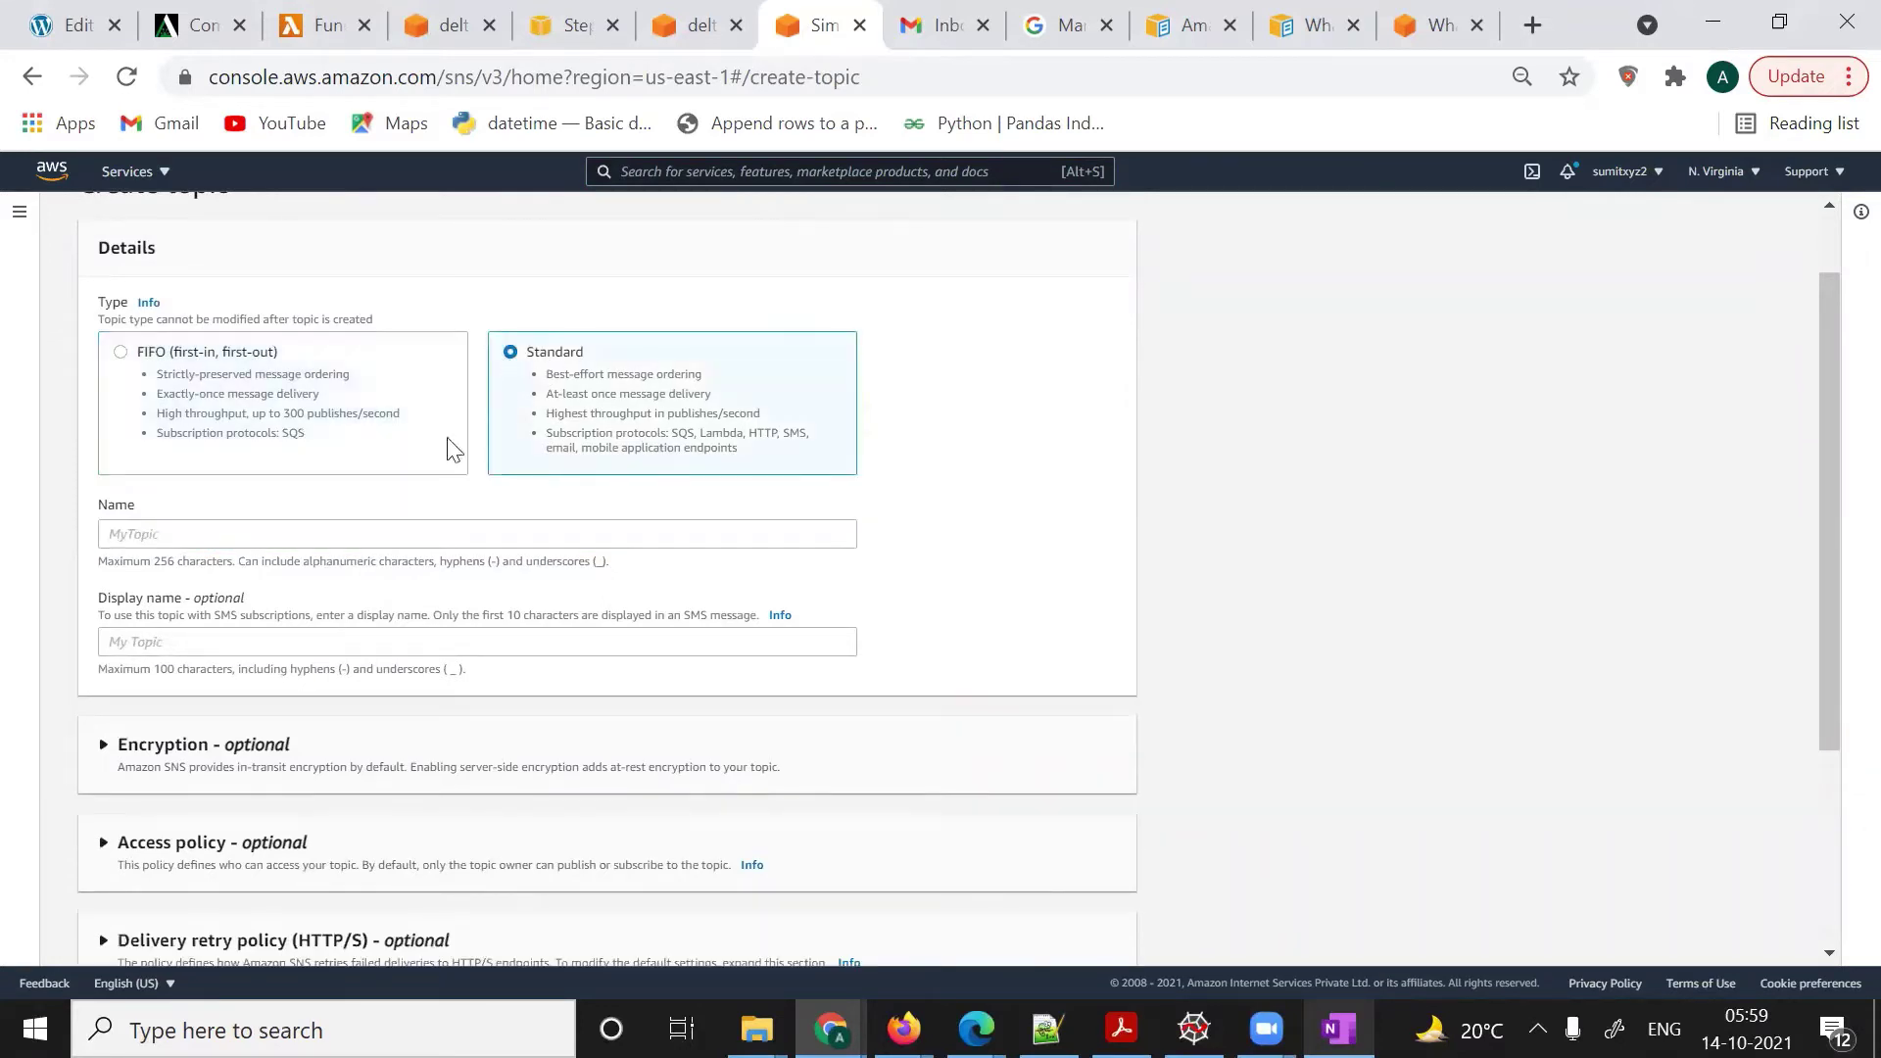
# - Name the topic test_s3_bucket_notification and paste the same value as its display name
pyautogui.click(185, 536)
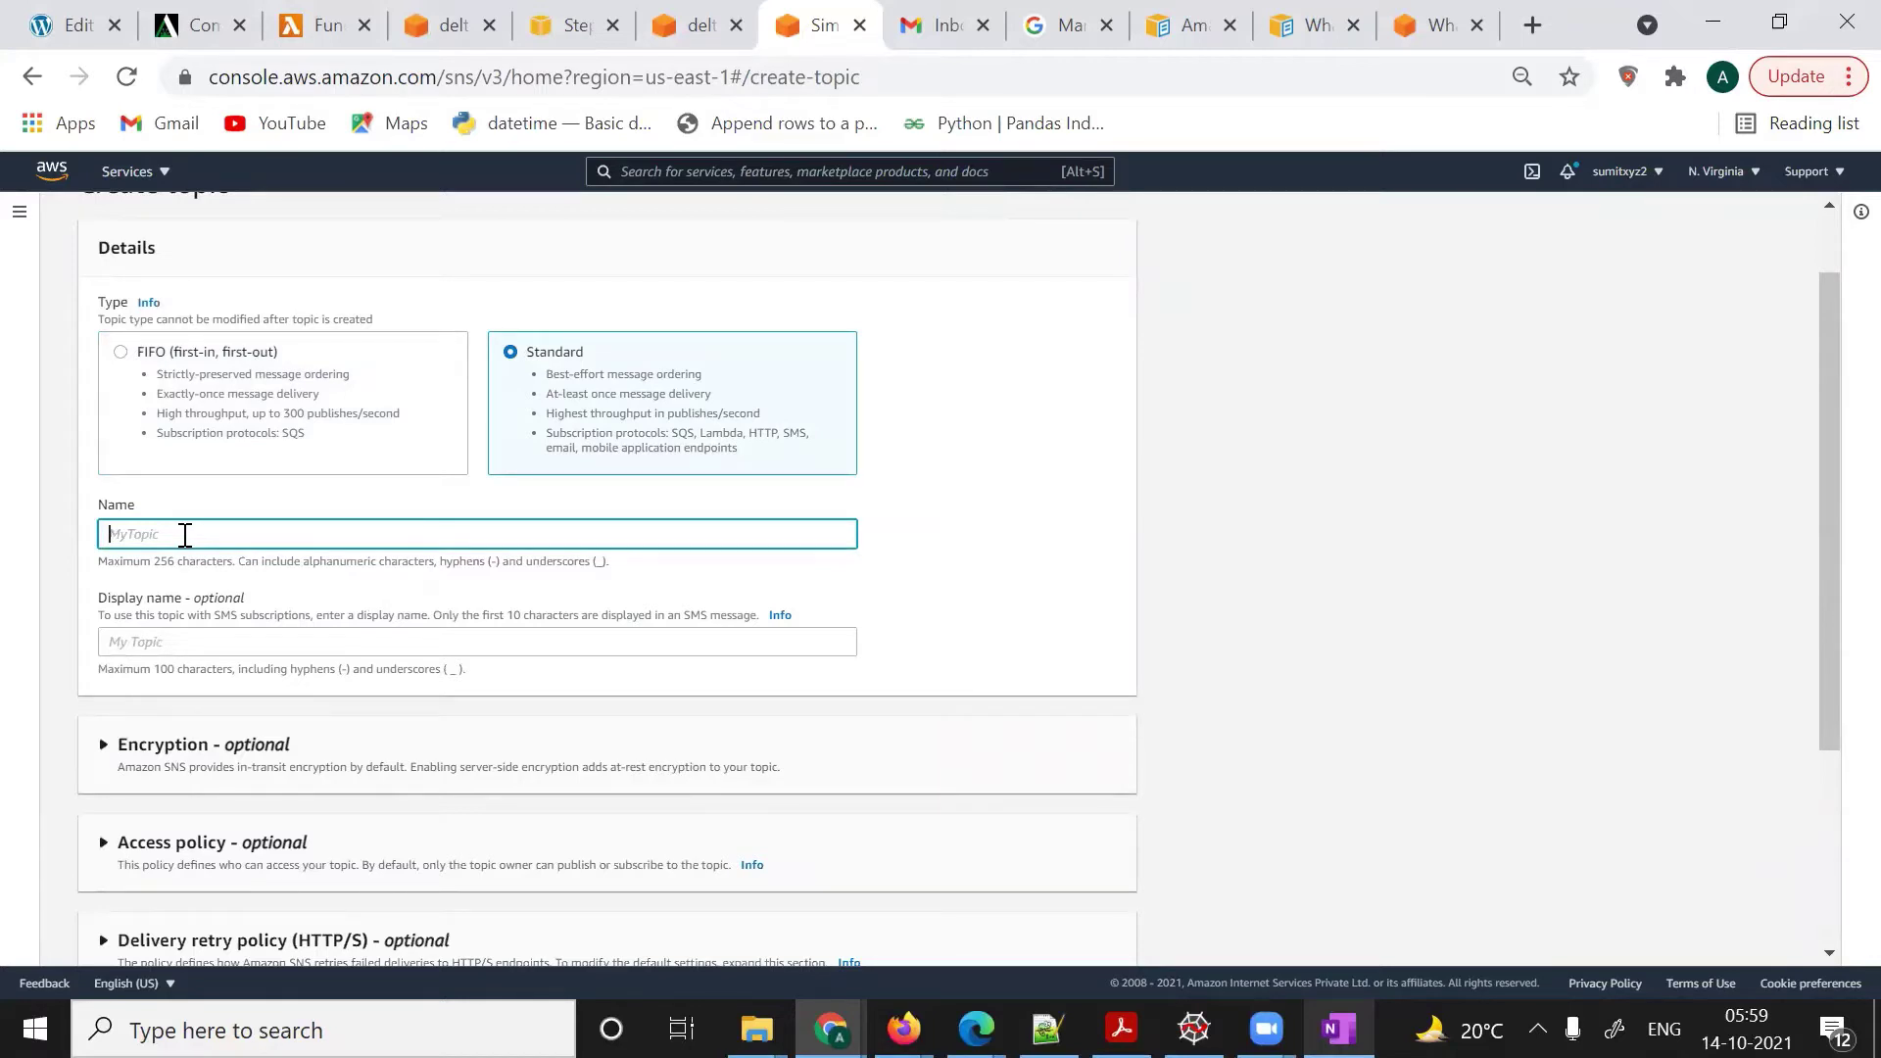
pyautogui.write('test_s3_bucket_notification')
pyautogui.hotkey('ctrl', 'a')
pyautogui.hotkey('ctrl', 'c')
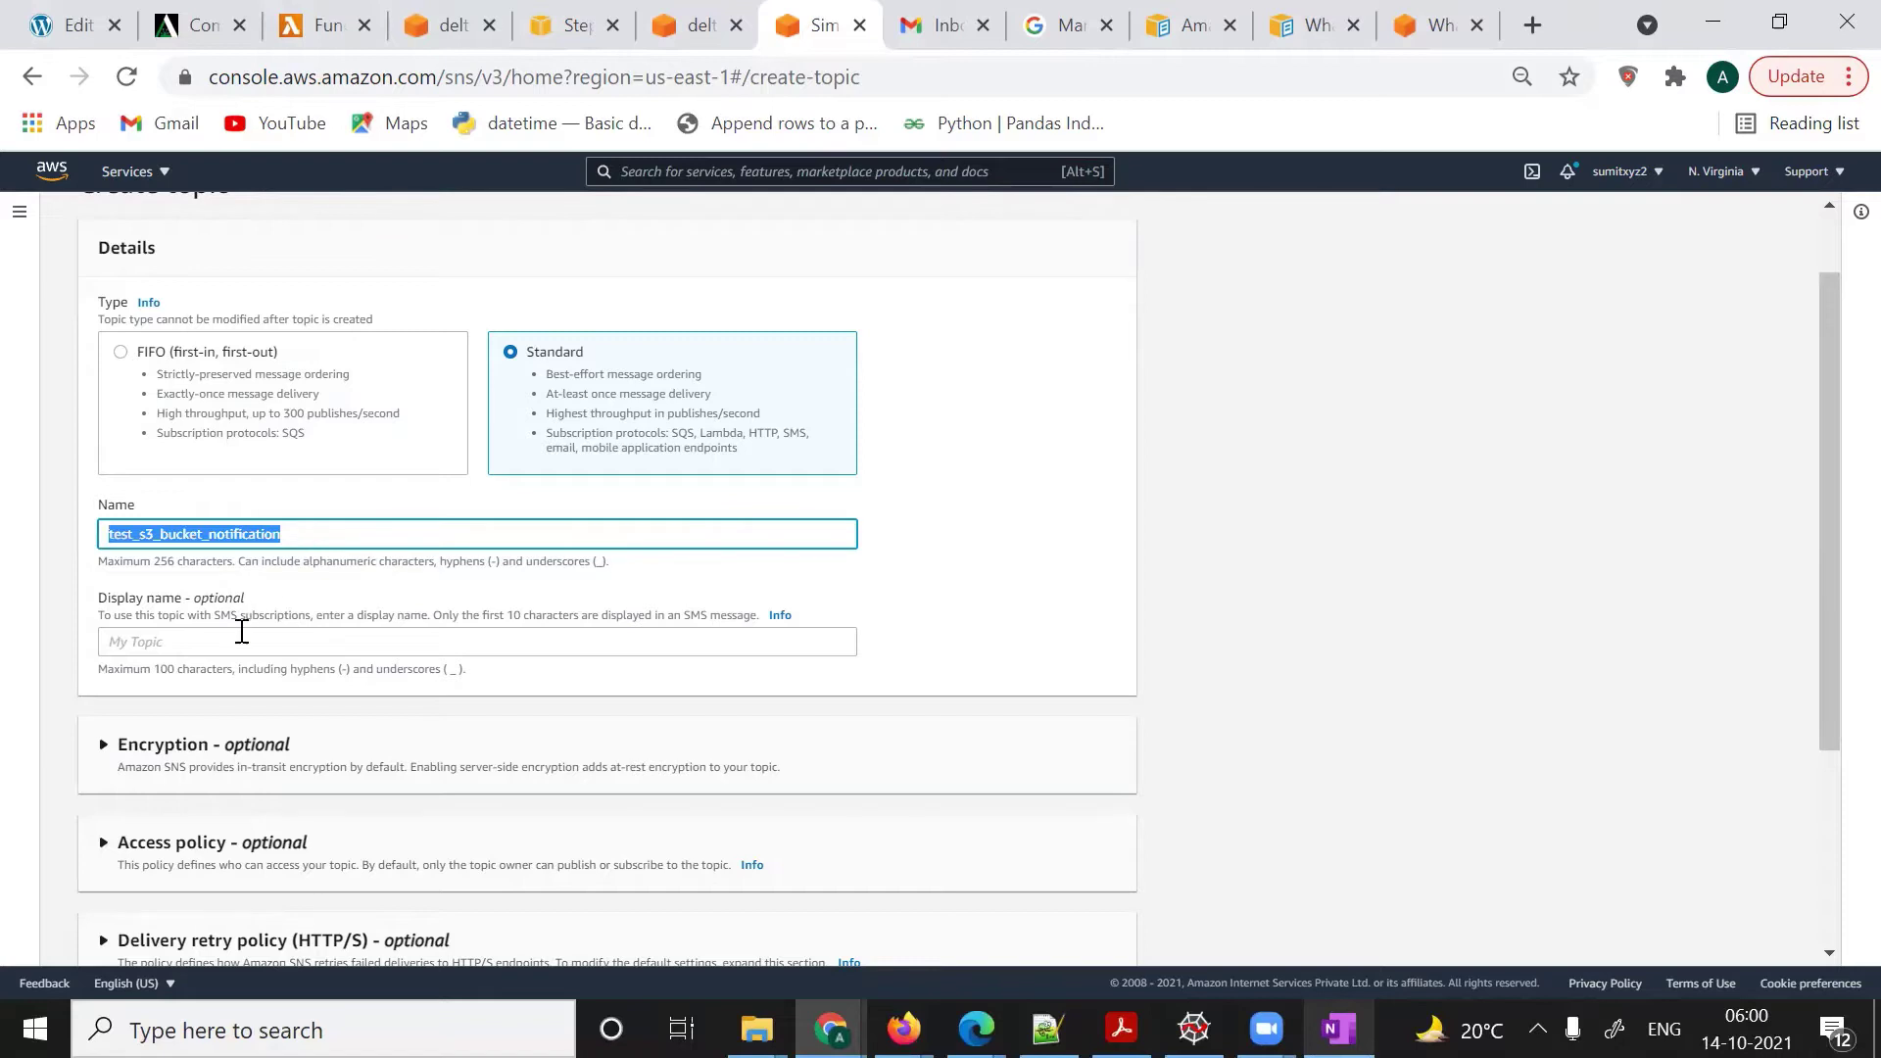
pyautogui.click(242, 632)
pyautogui.hotkey('ctrl', 'v')
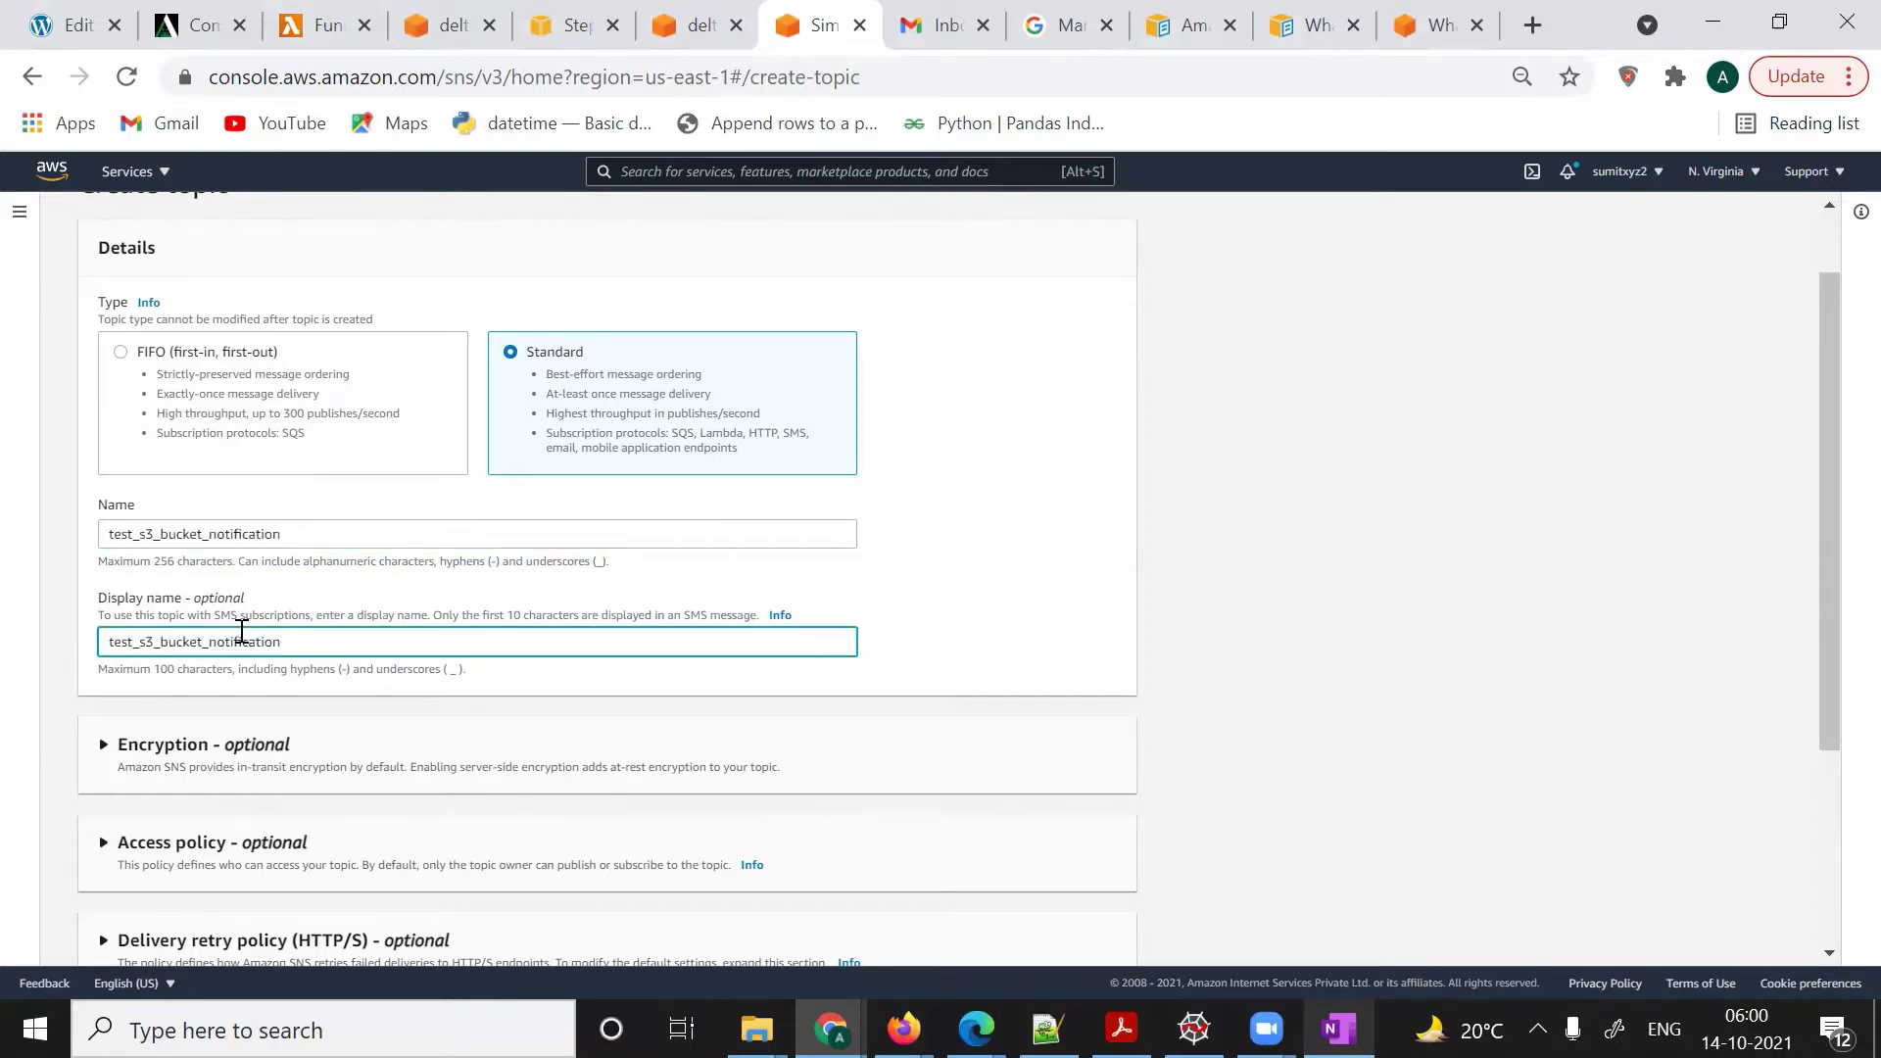
# - Expand Access policy and review the Basic JSON allowing only the topic owner to publish and subscribe
pyautogui.scroll(-2, 475, 794)
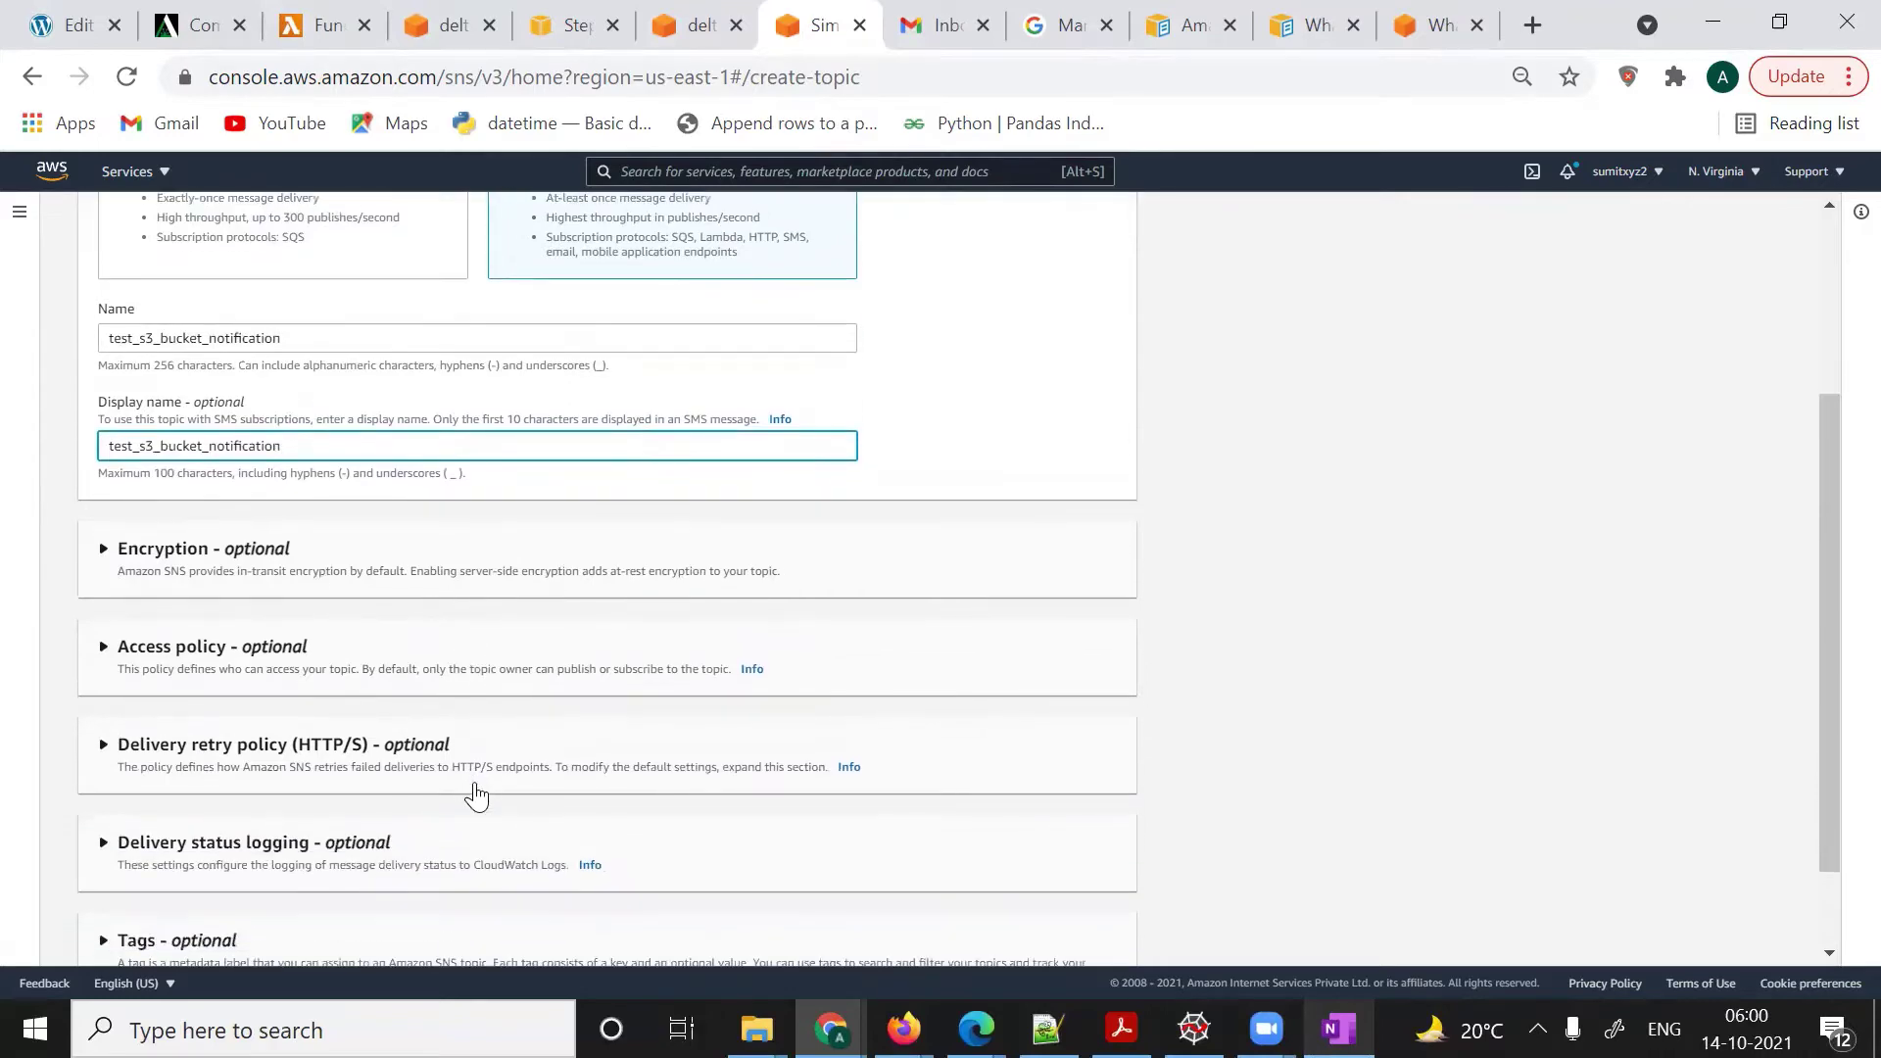
pyautogui.scroll(-1, 475, 794)
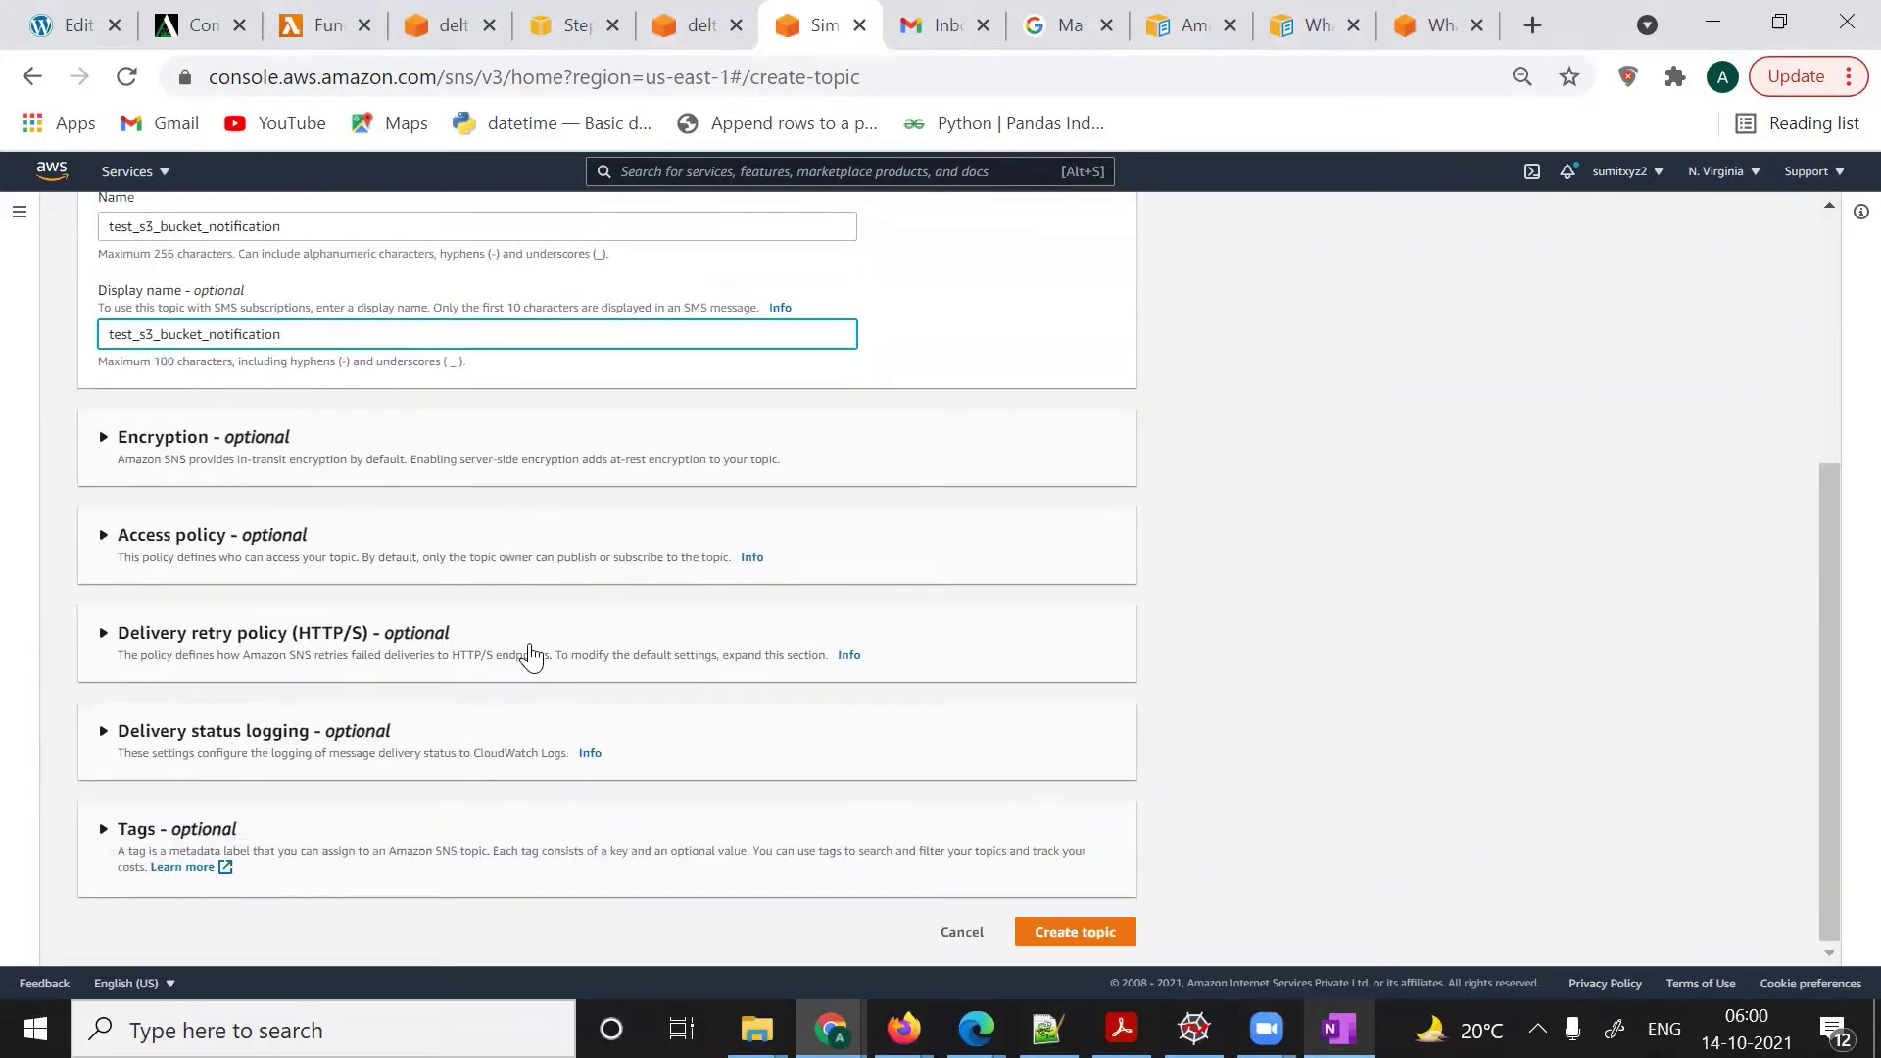
pyautogui.scroll(2, 529, 646)
pyautogui.scroll(-2, 529, 647)
pyautogui.click(107, 539)
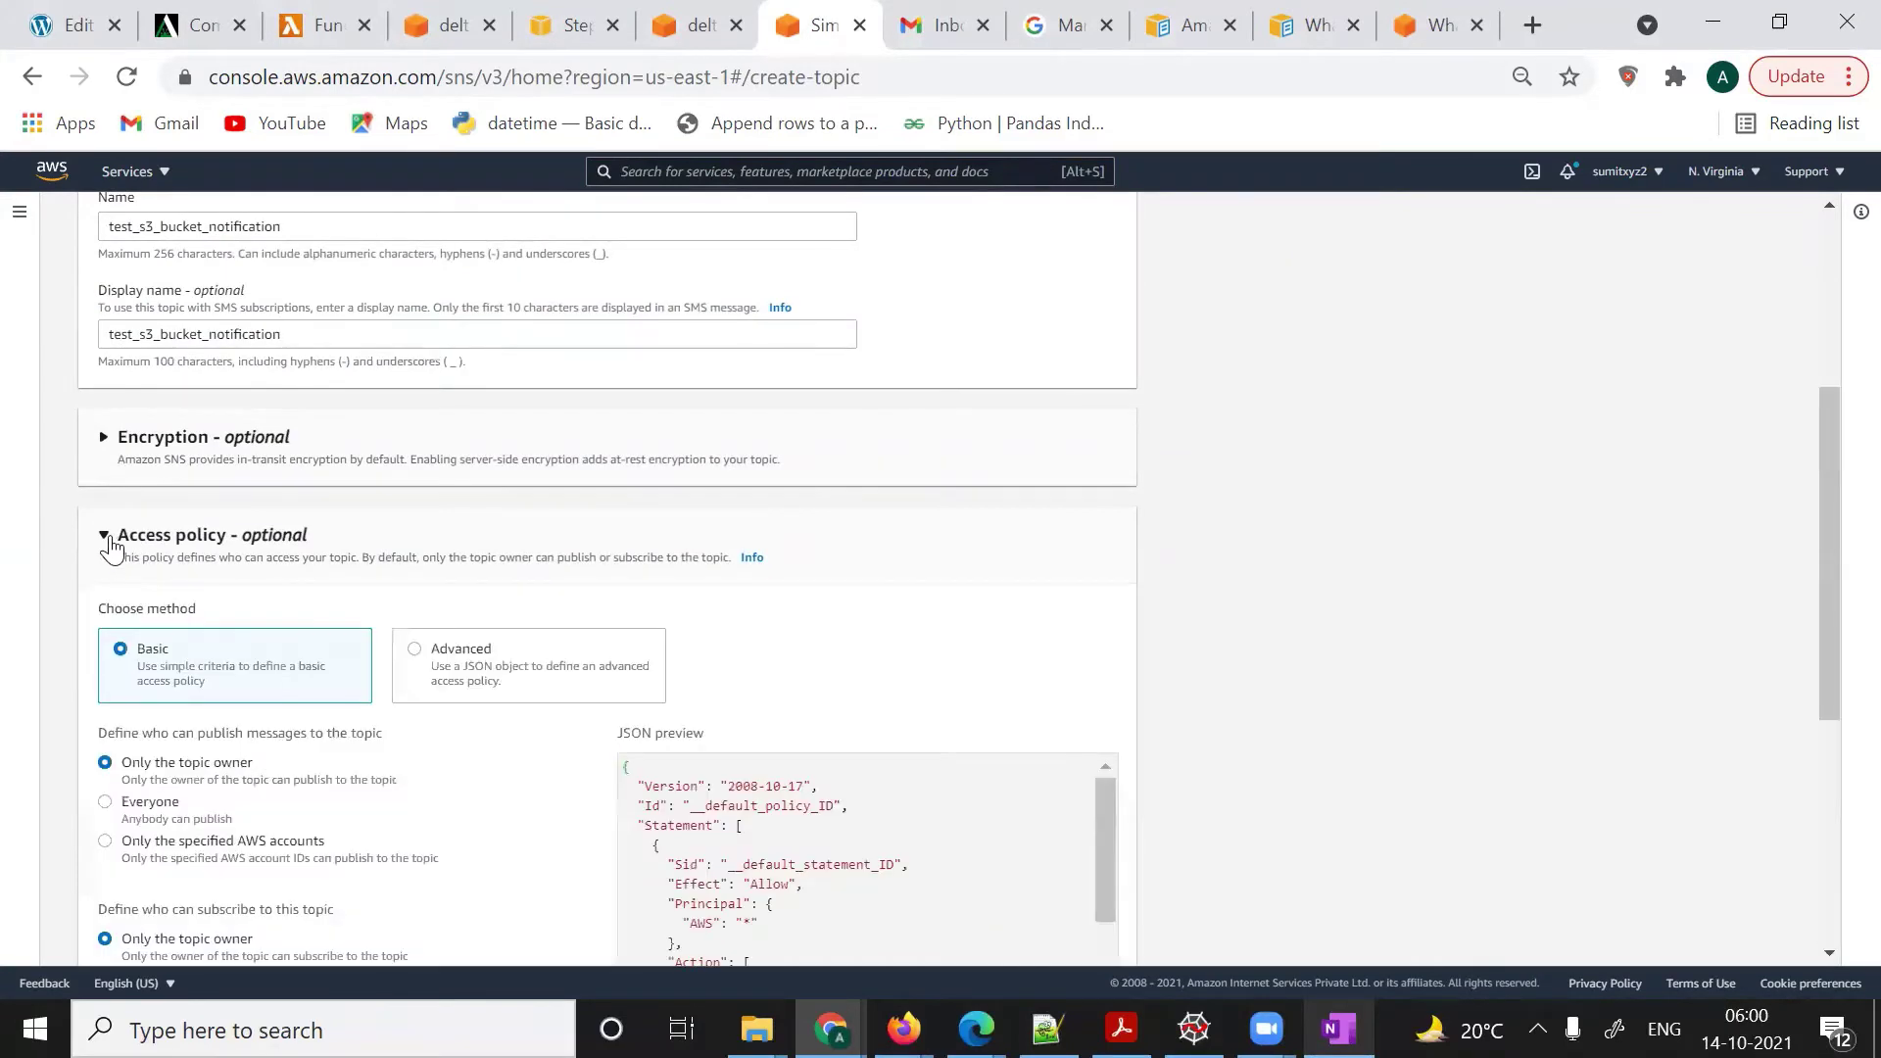
pyautogui.scroll(-2, 797, 681)
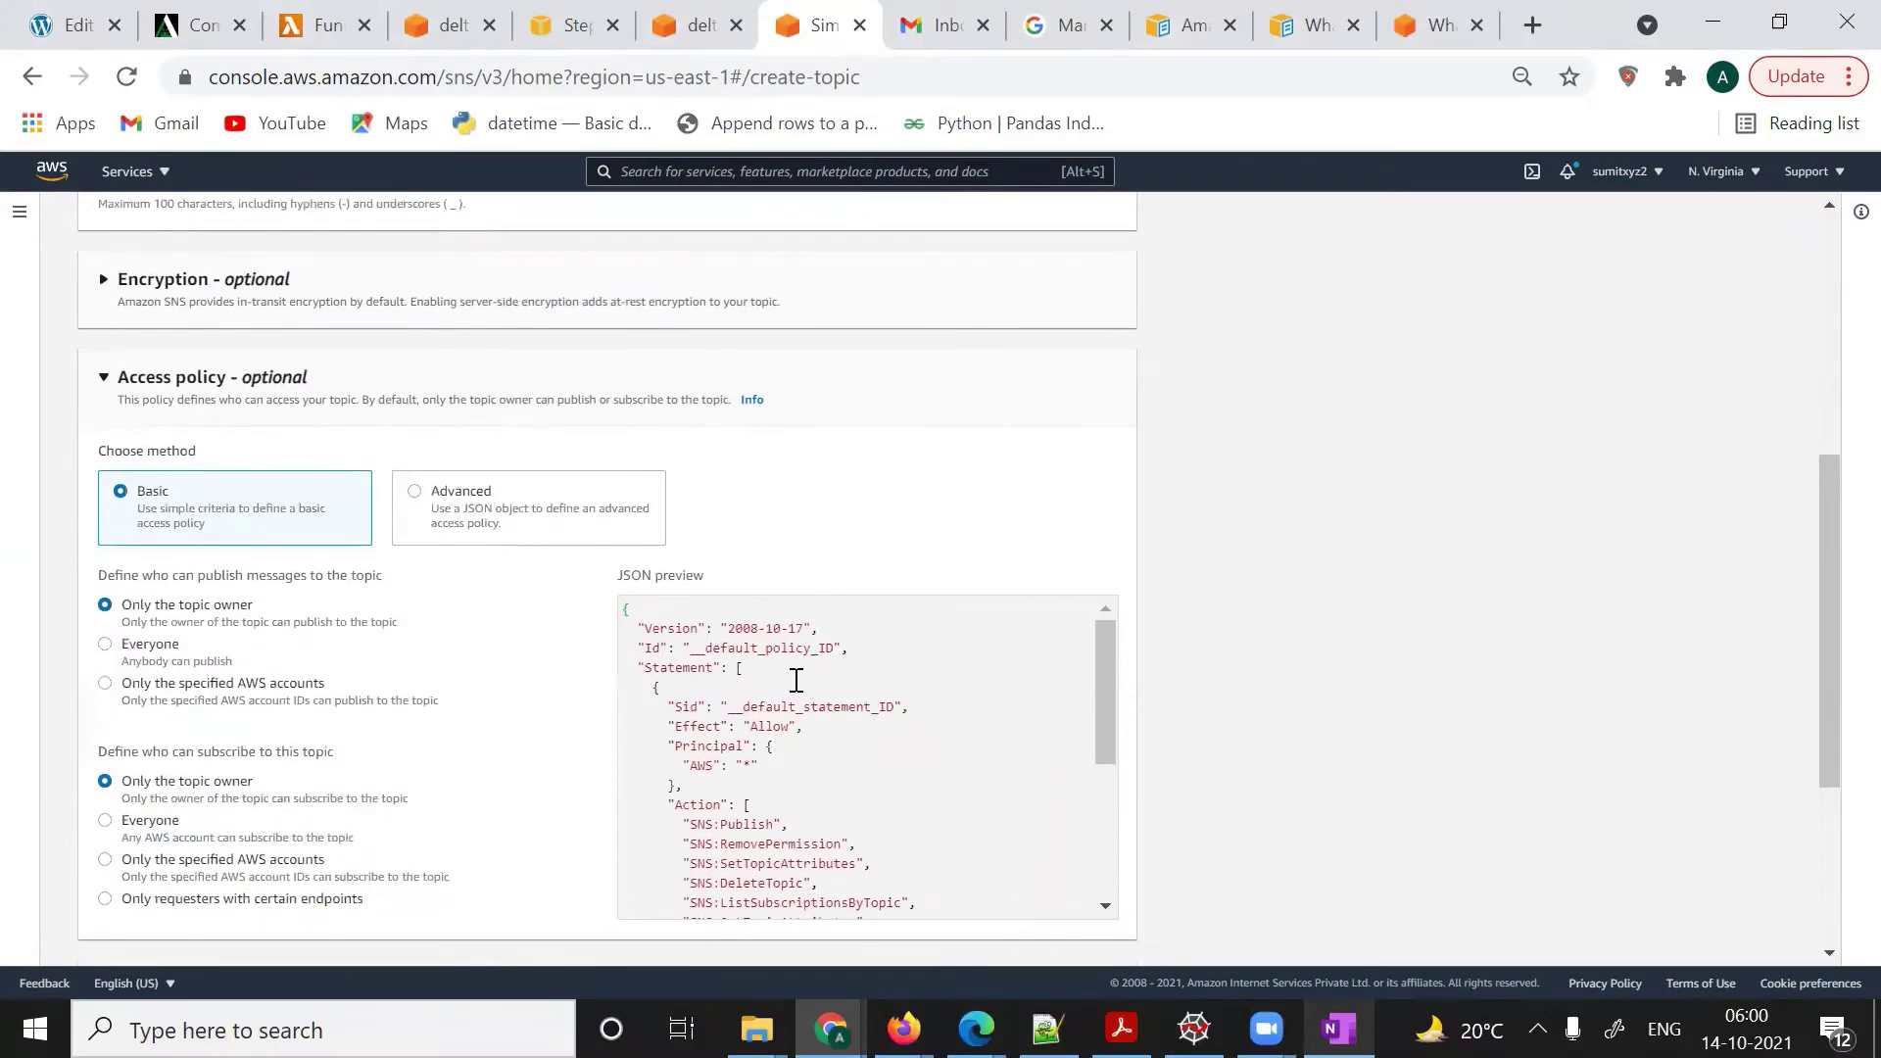
pyautogui.scroll(-1, 796, 681)
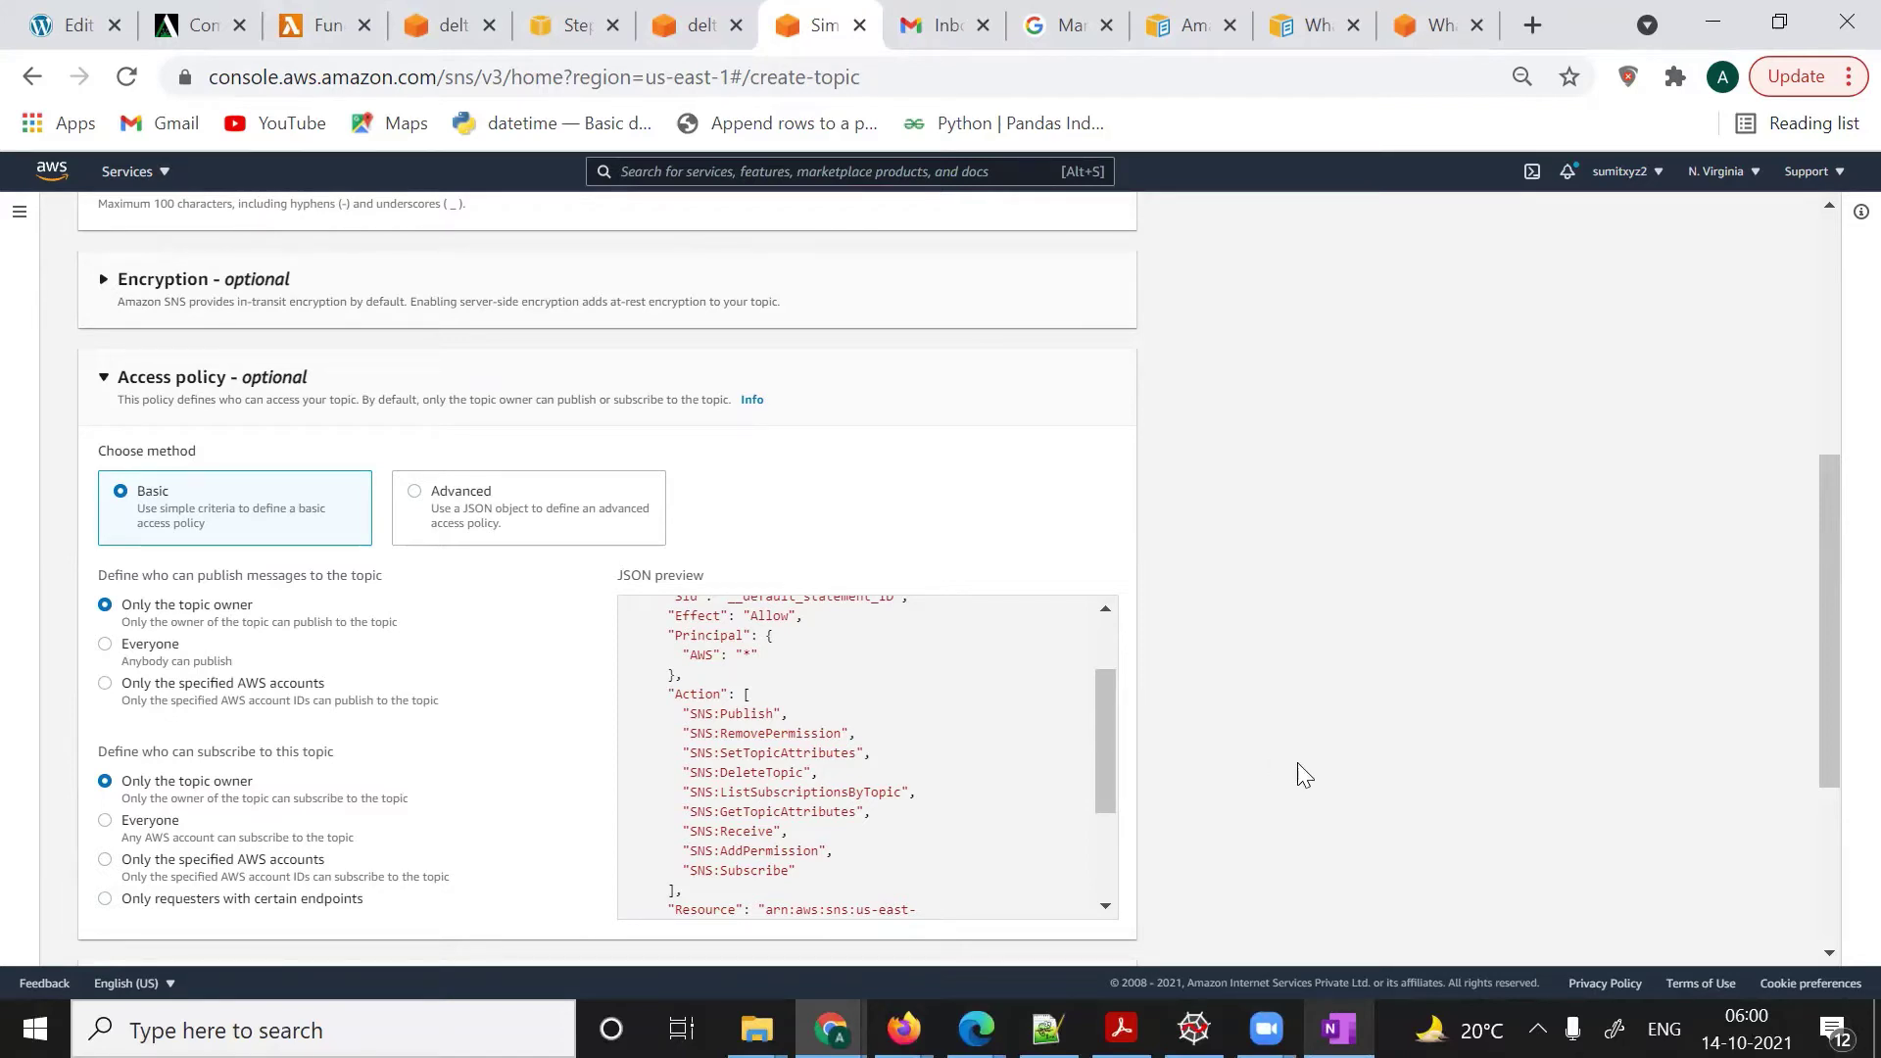
pyautogui.click(1338, 1023)
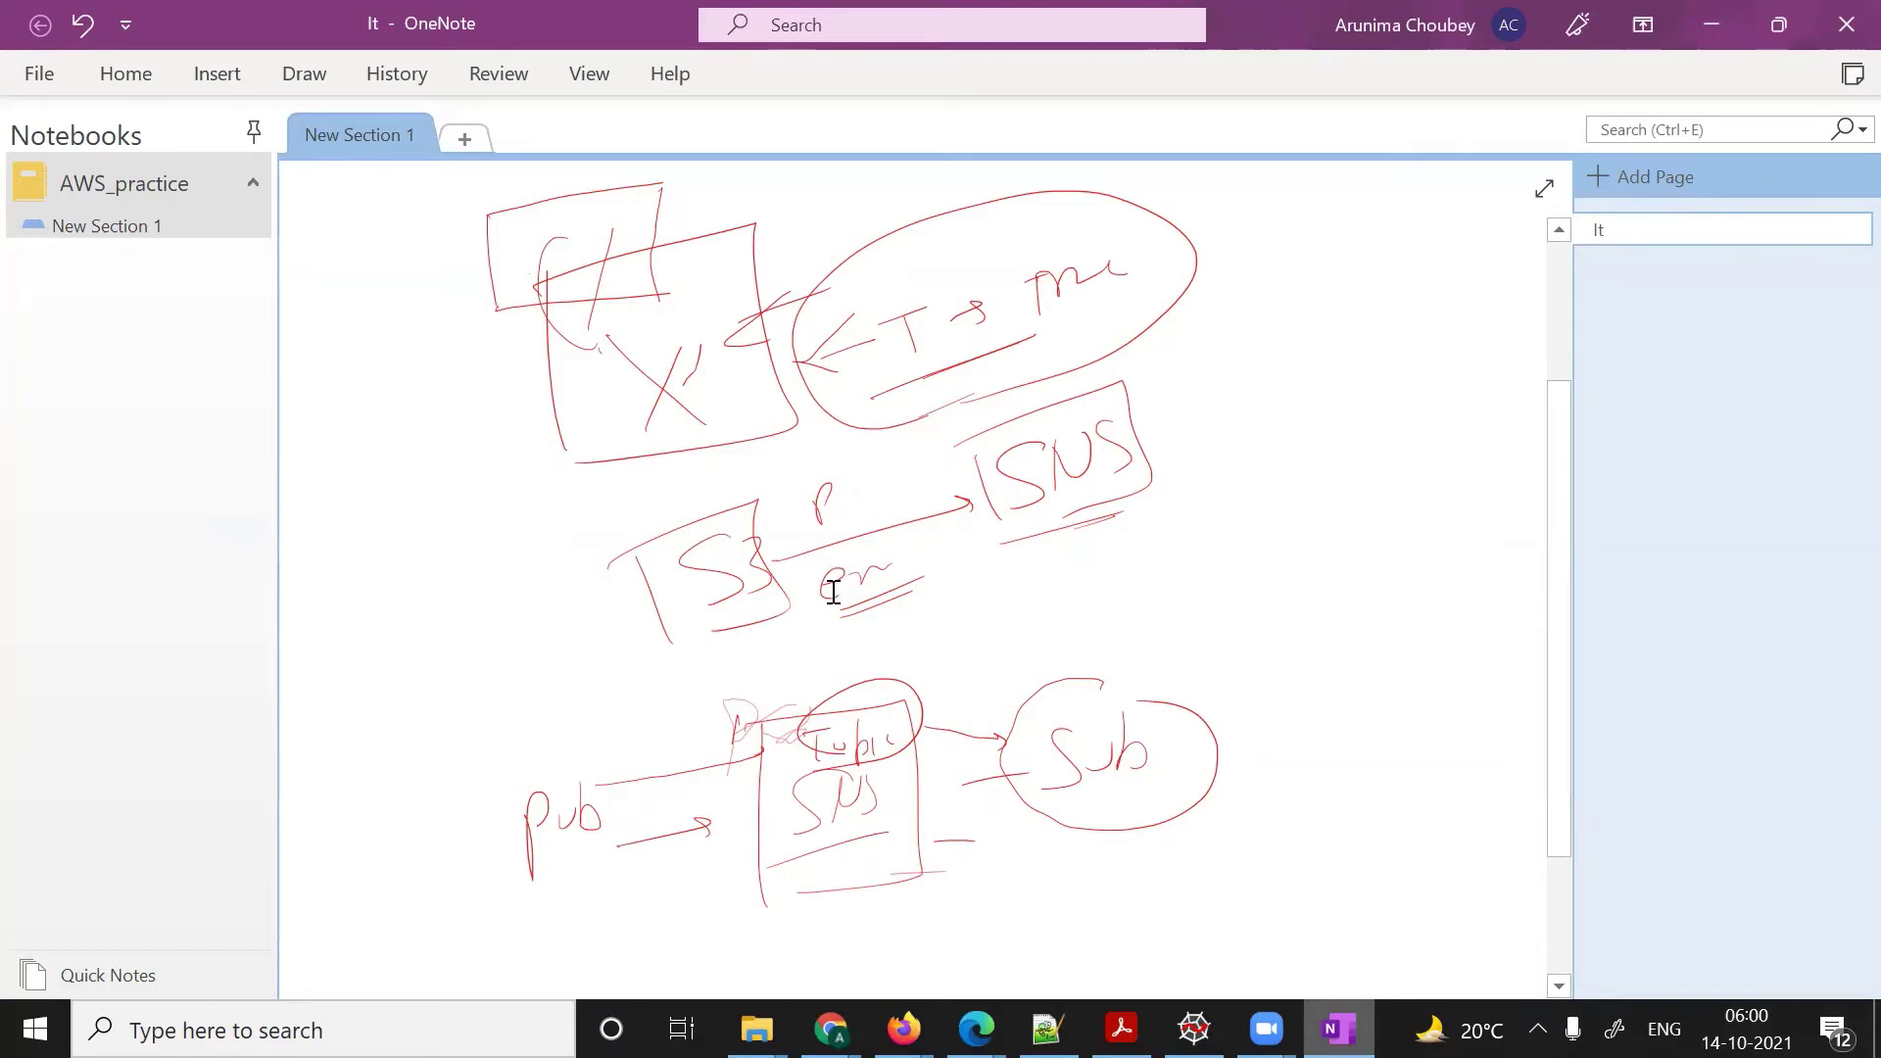
pyautogui.hotkey('alt', 'Tab')
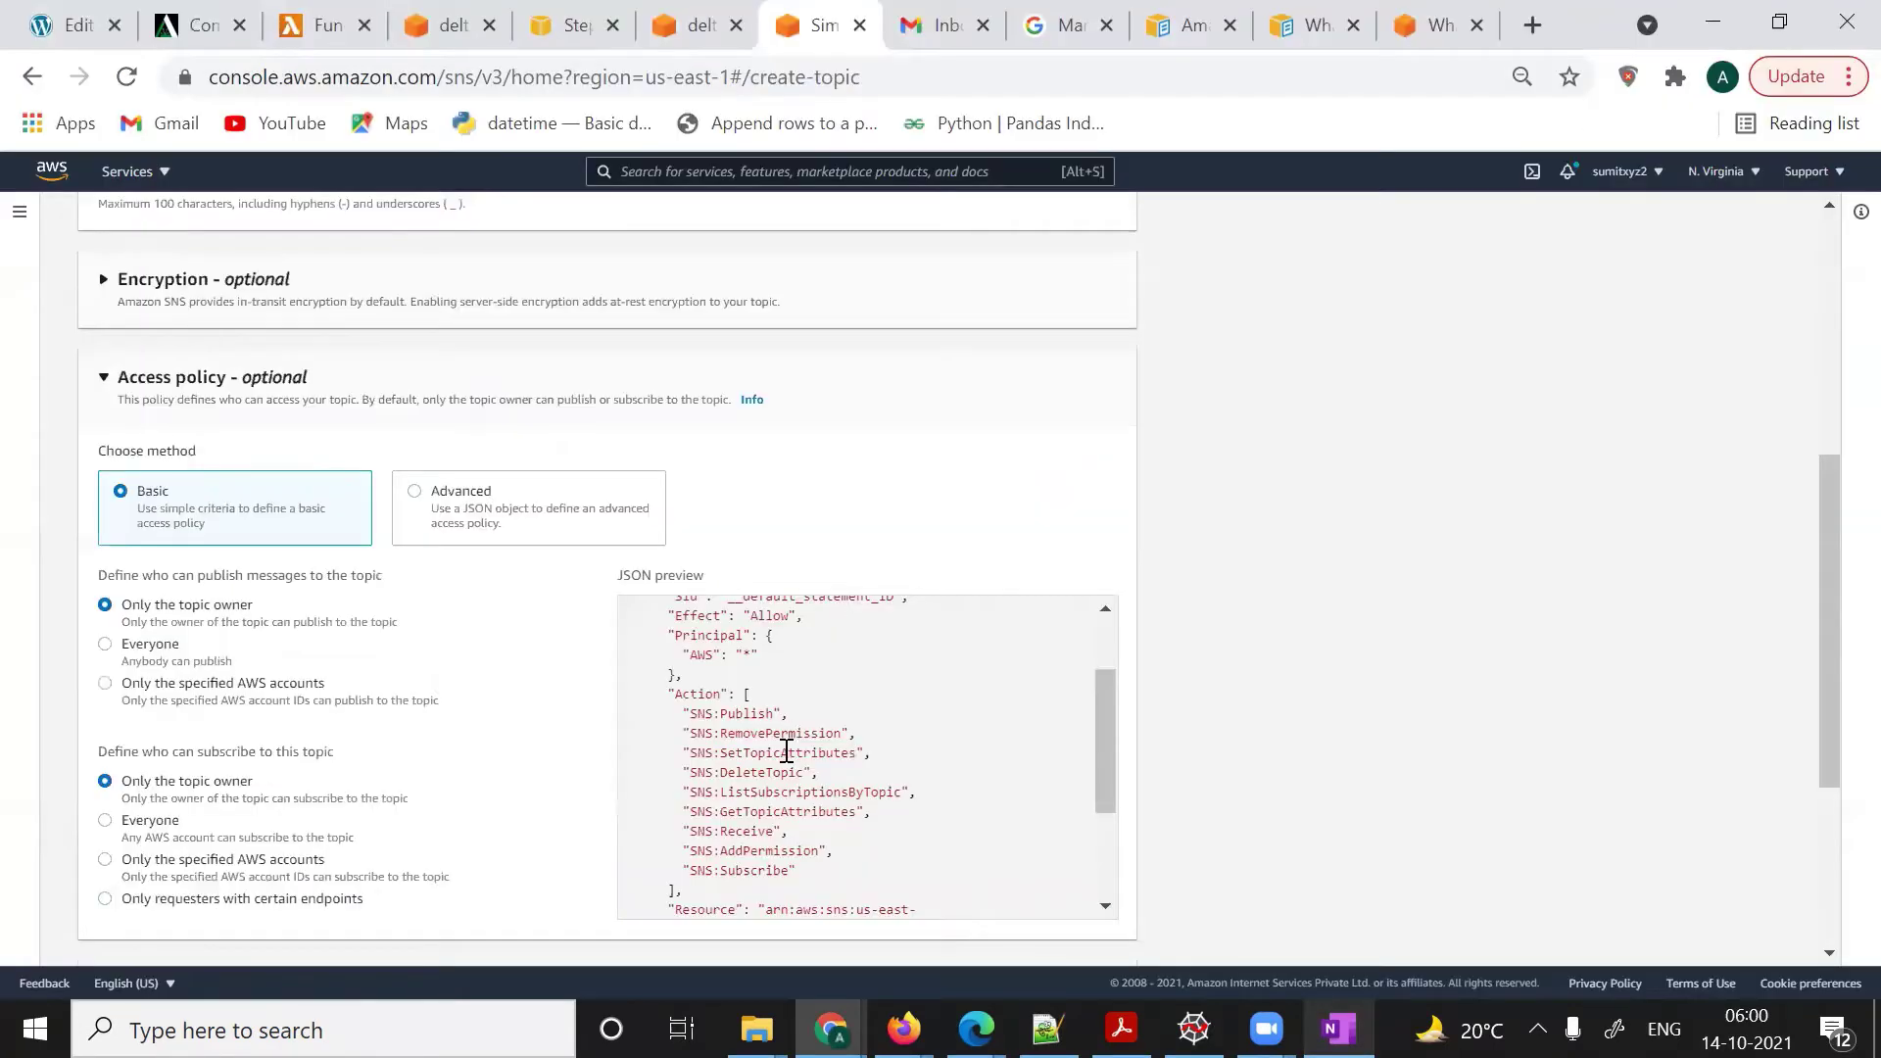
pyautogui.scroll(-3, 787, 751)
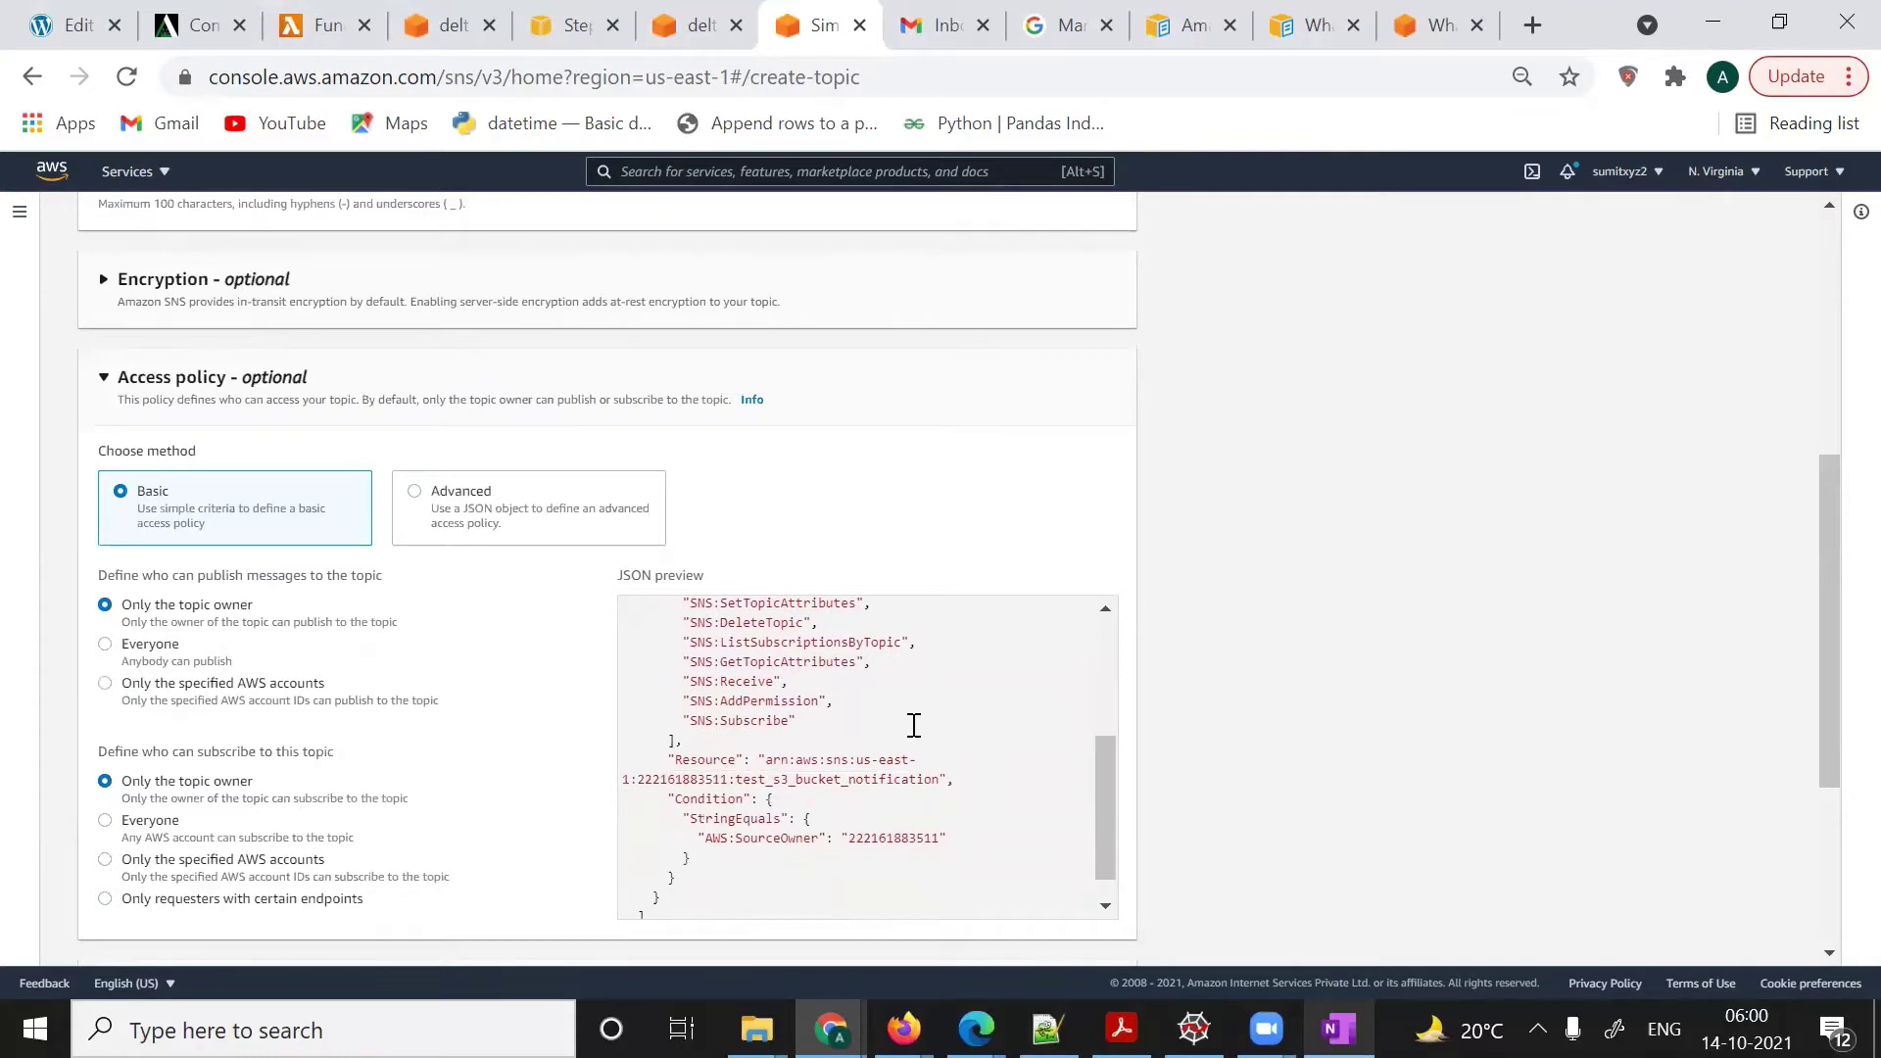
pyautogui.scroll(-4, 1184, 710)
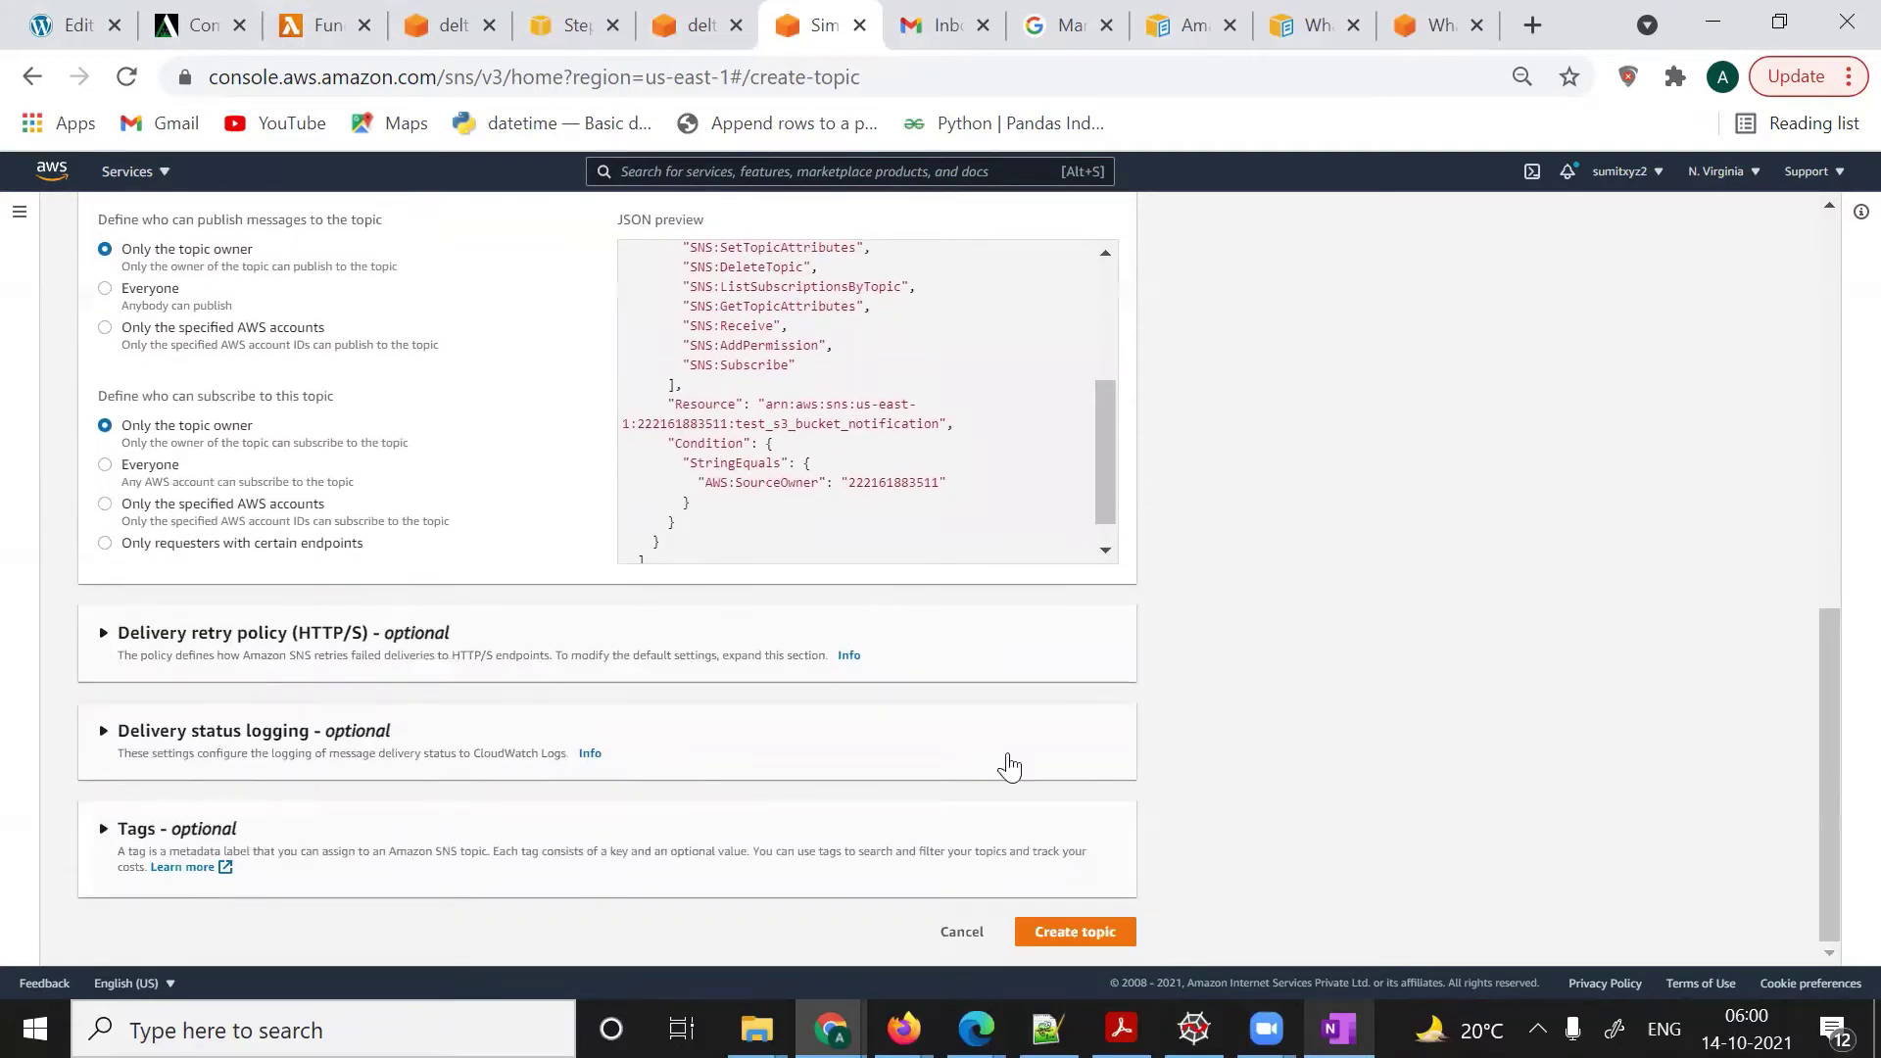
# - Create the test_s3_bucket_notification topic and select its ARN on the details page
pyautogui.click(1048, 930)
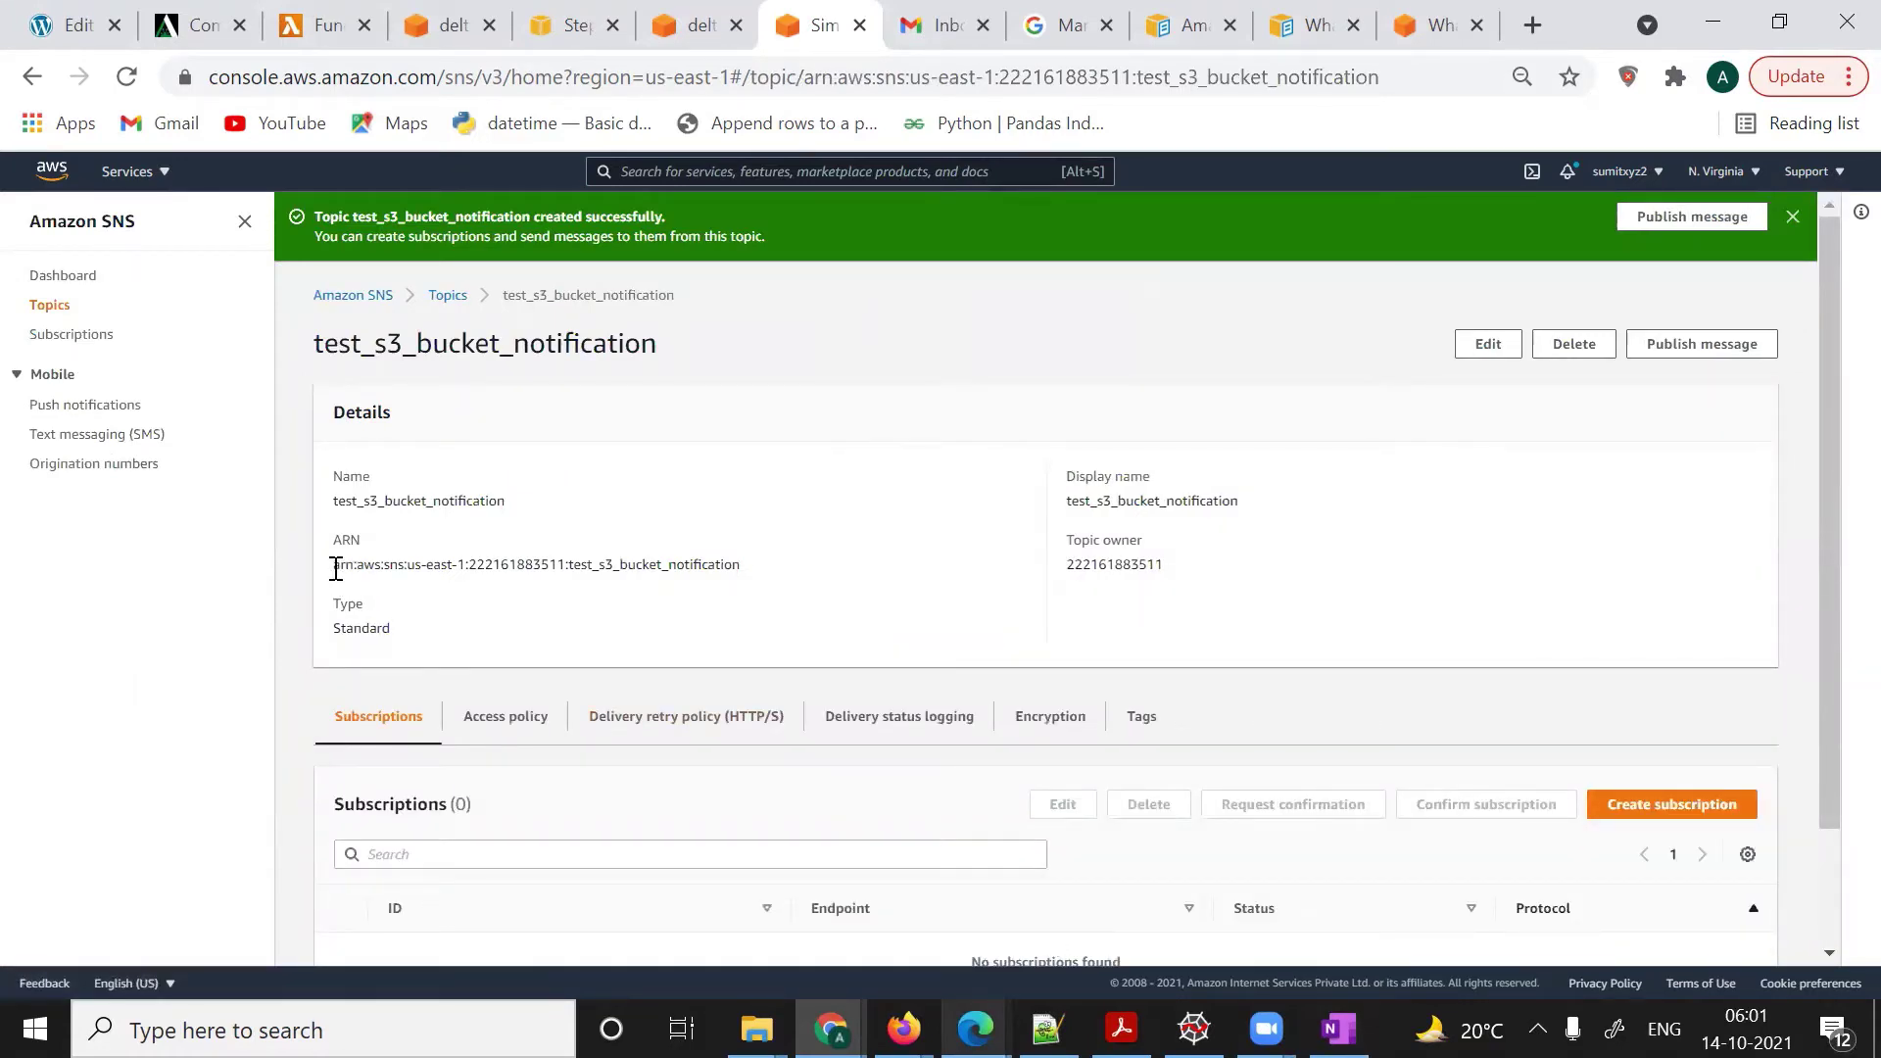
pyautogui.moveTo(335, 568); pyautogui.dragTo(745, 571)
pyautogui.hotkey('ctrl', 'c')
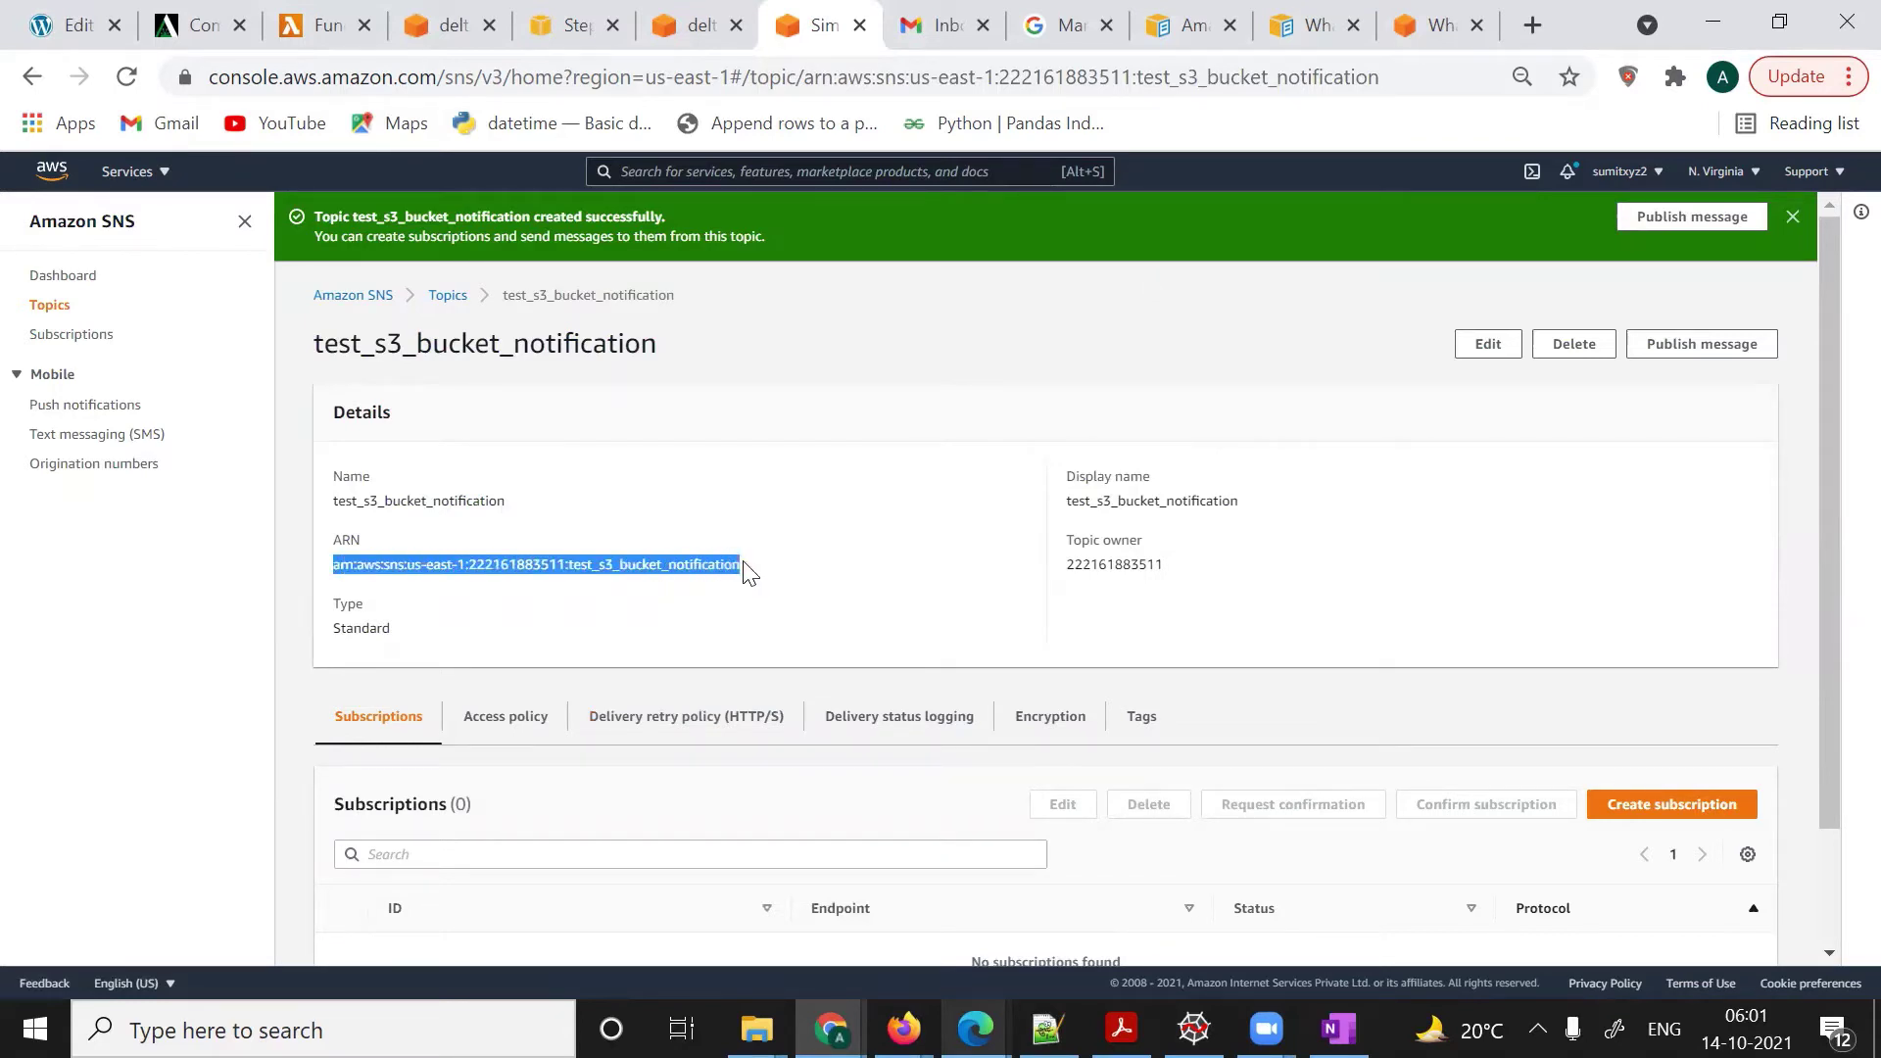
pyautogui.hotkey('alt', 'Tab')
pyautogui.hotkey('alt', 'Tab')
pyautogui.hotkey('alt', 'Tab')
pyautogui.hotkey('alt', 'Tab')
pyautogui.hotkey('alt', 'Tab')
pyautogui.hotkey('alt', 'Tab')
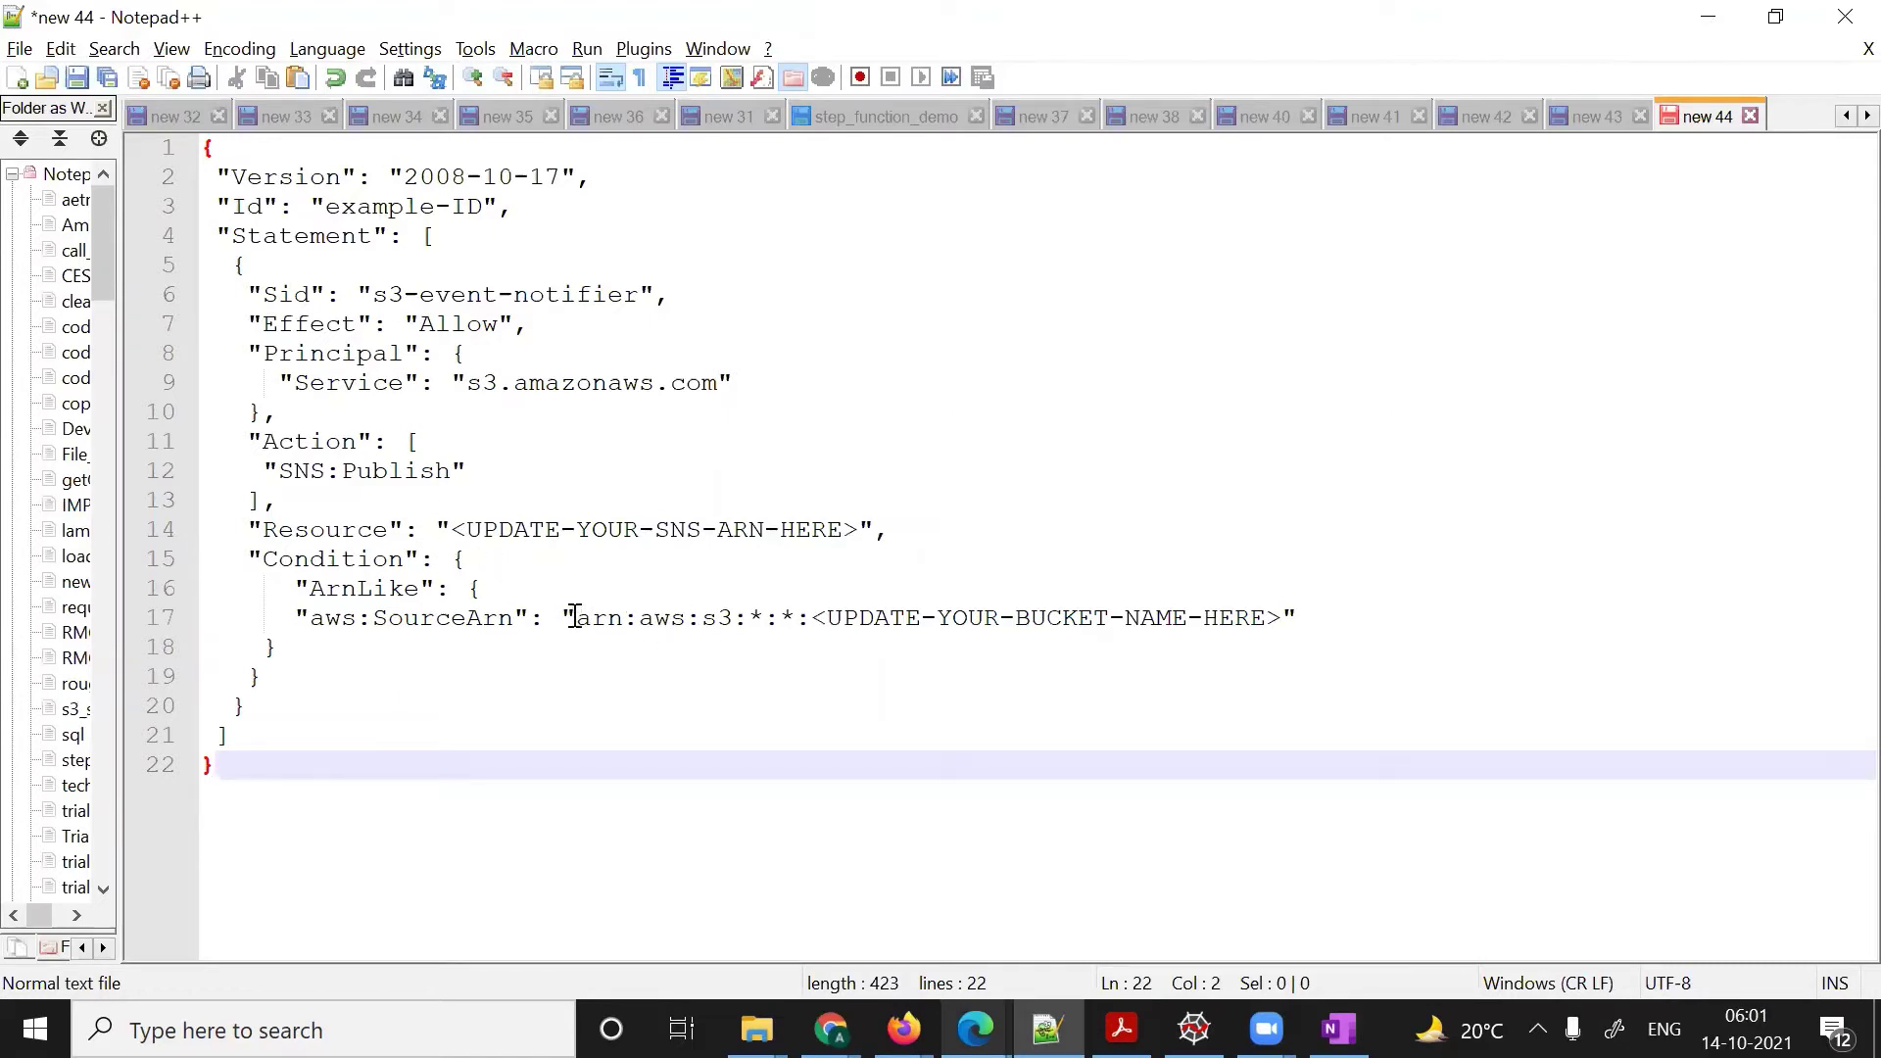
# - Paste the topic ARN on line 25, below the S3 event-notifier policy template
pyautogui.moveTo(571, 615); pyautogui.dragTo(1010, 612)
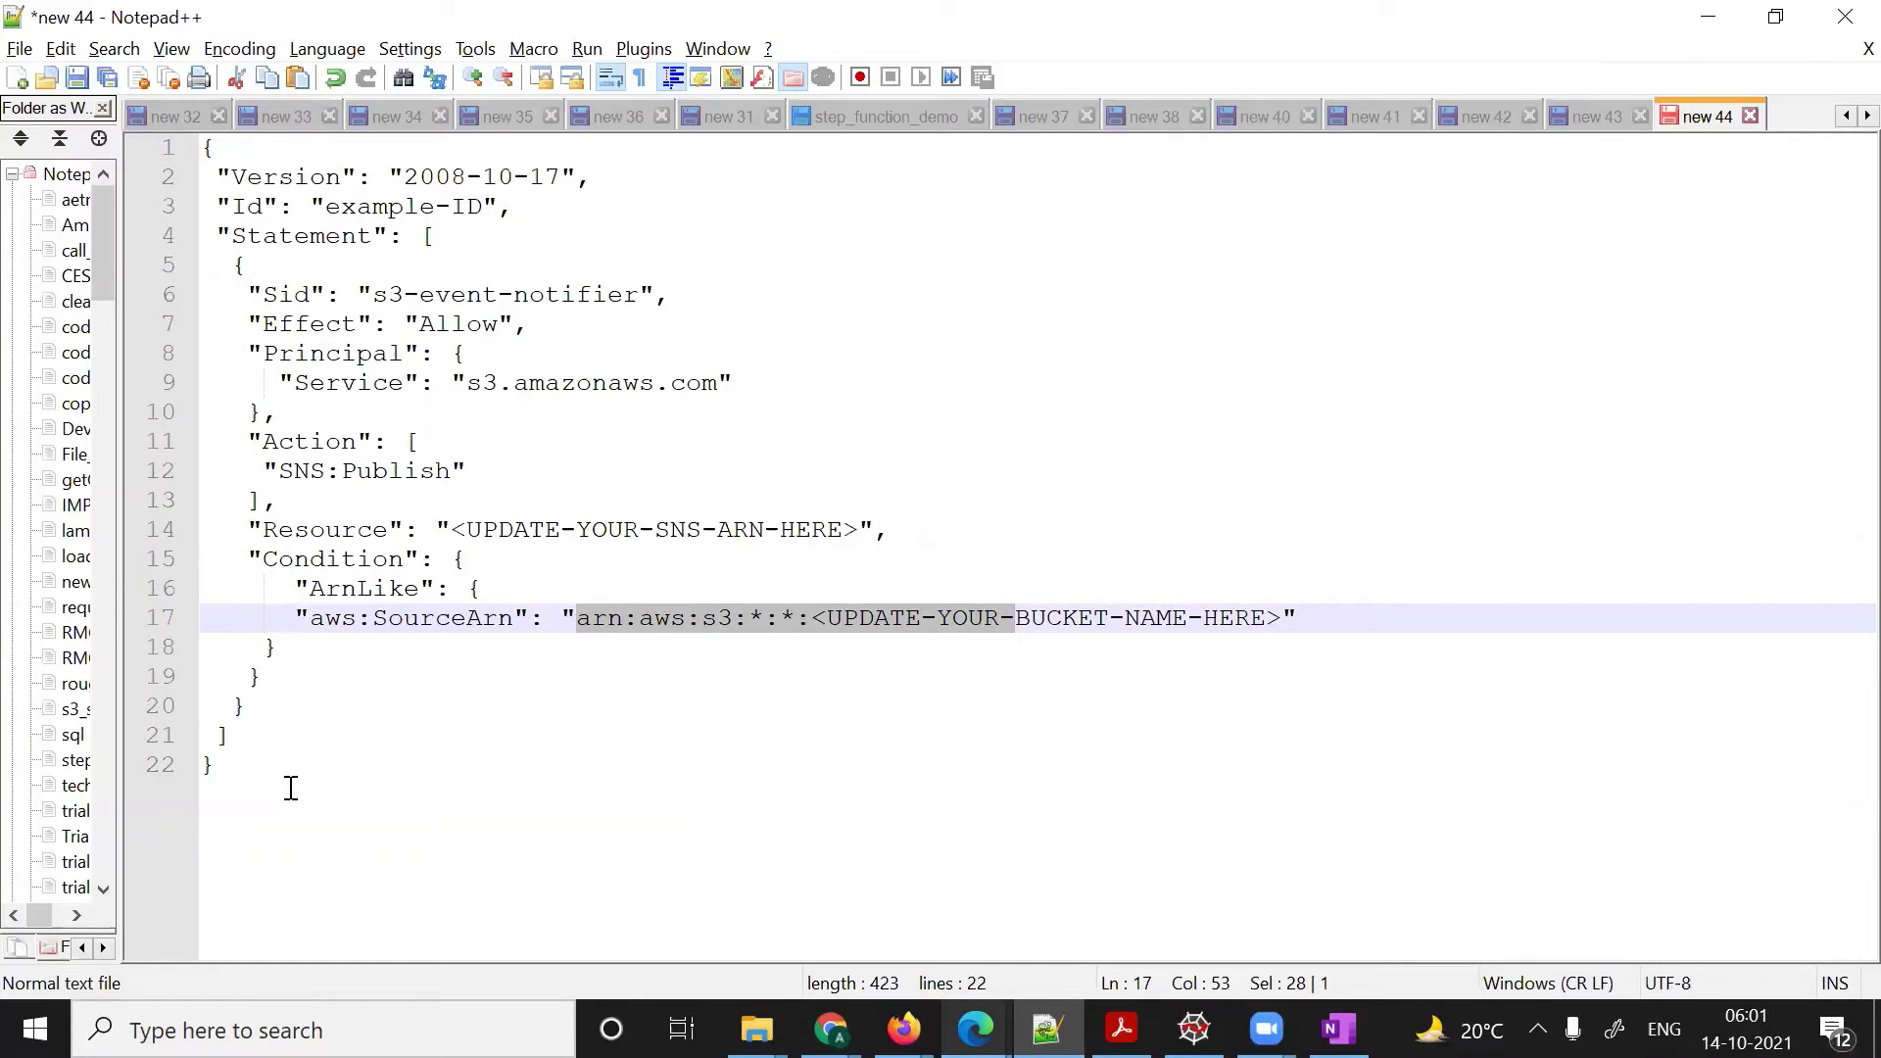
pyautogui.click(203, 847)
pyautogui.press('Return')
pyautogui.press('Return')
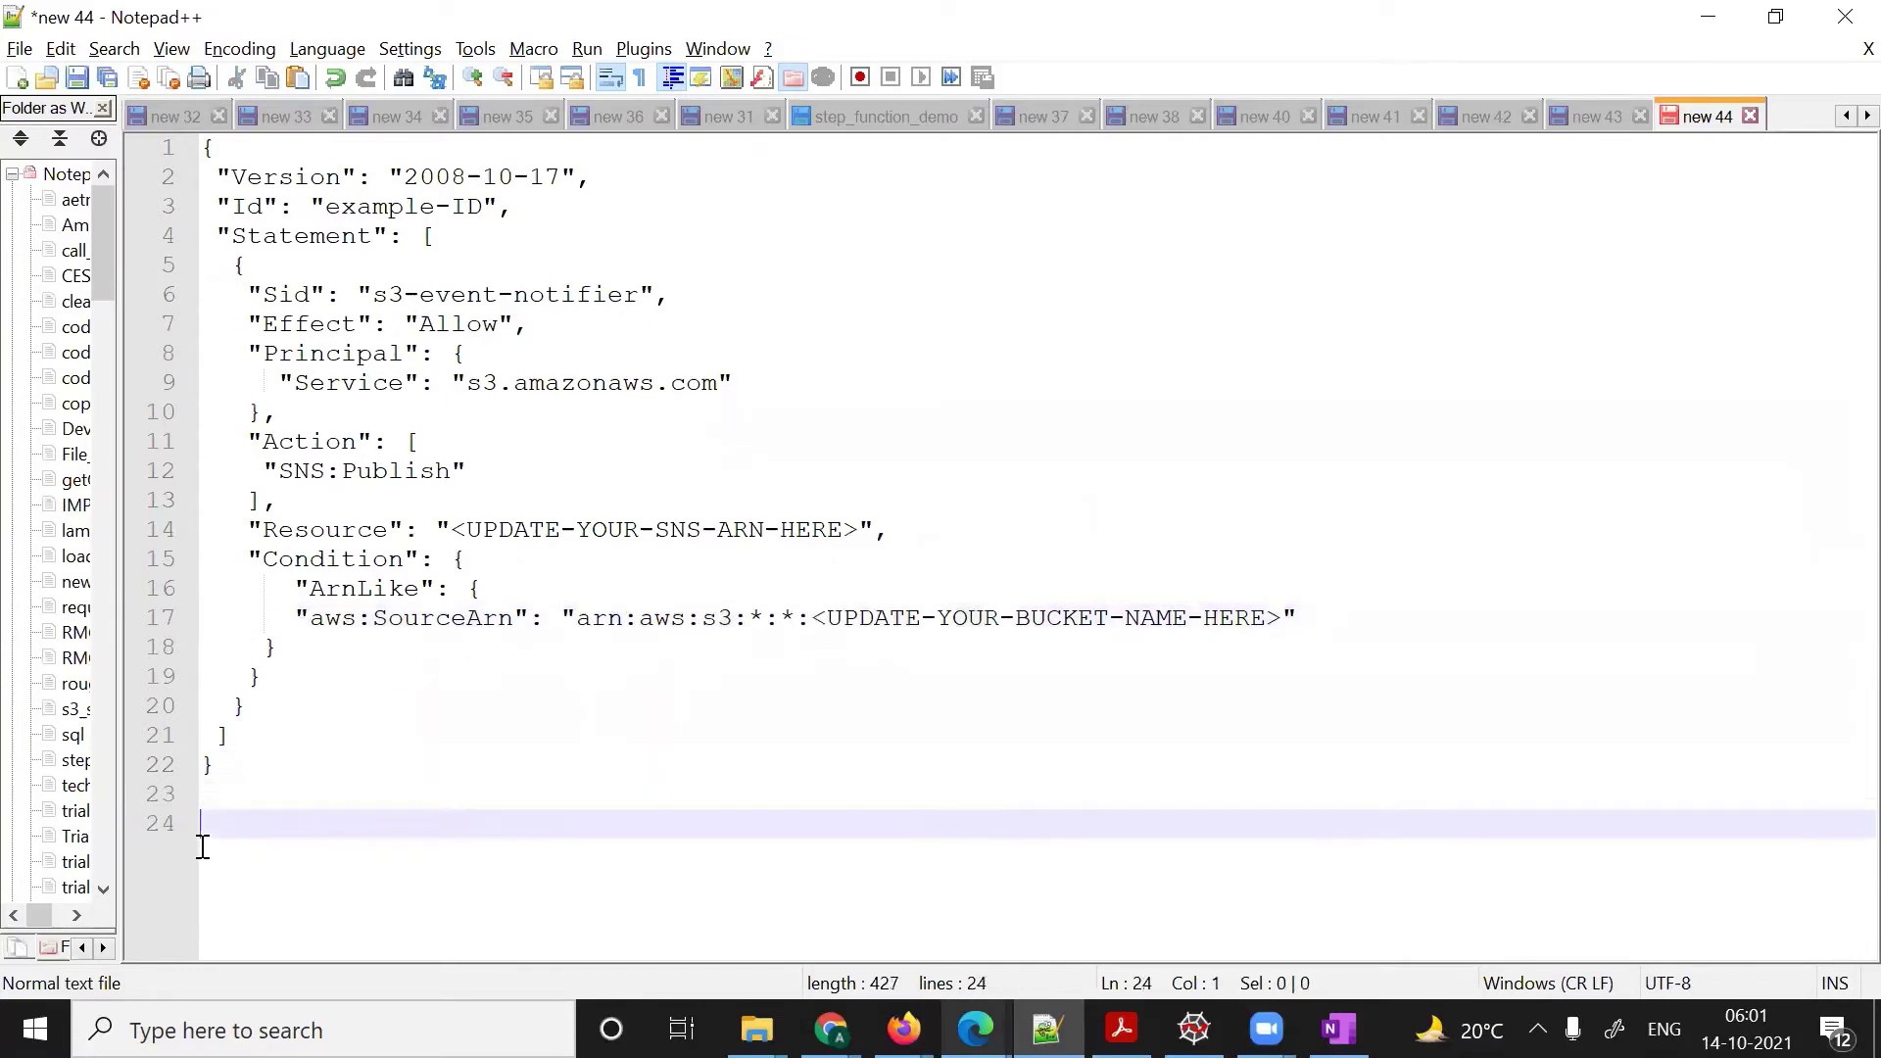
pyautogui.press('Return')
pyautogui.hotkey('ctrl', 'v')
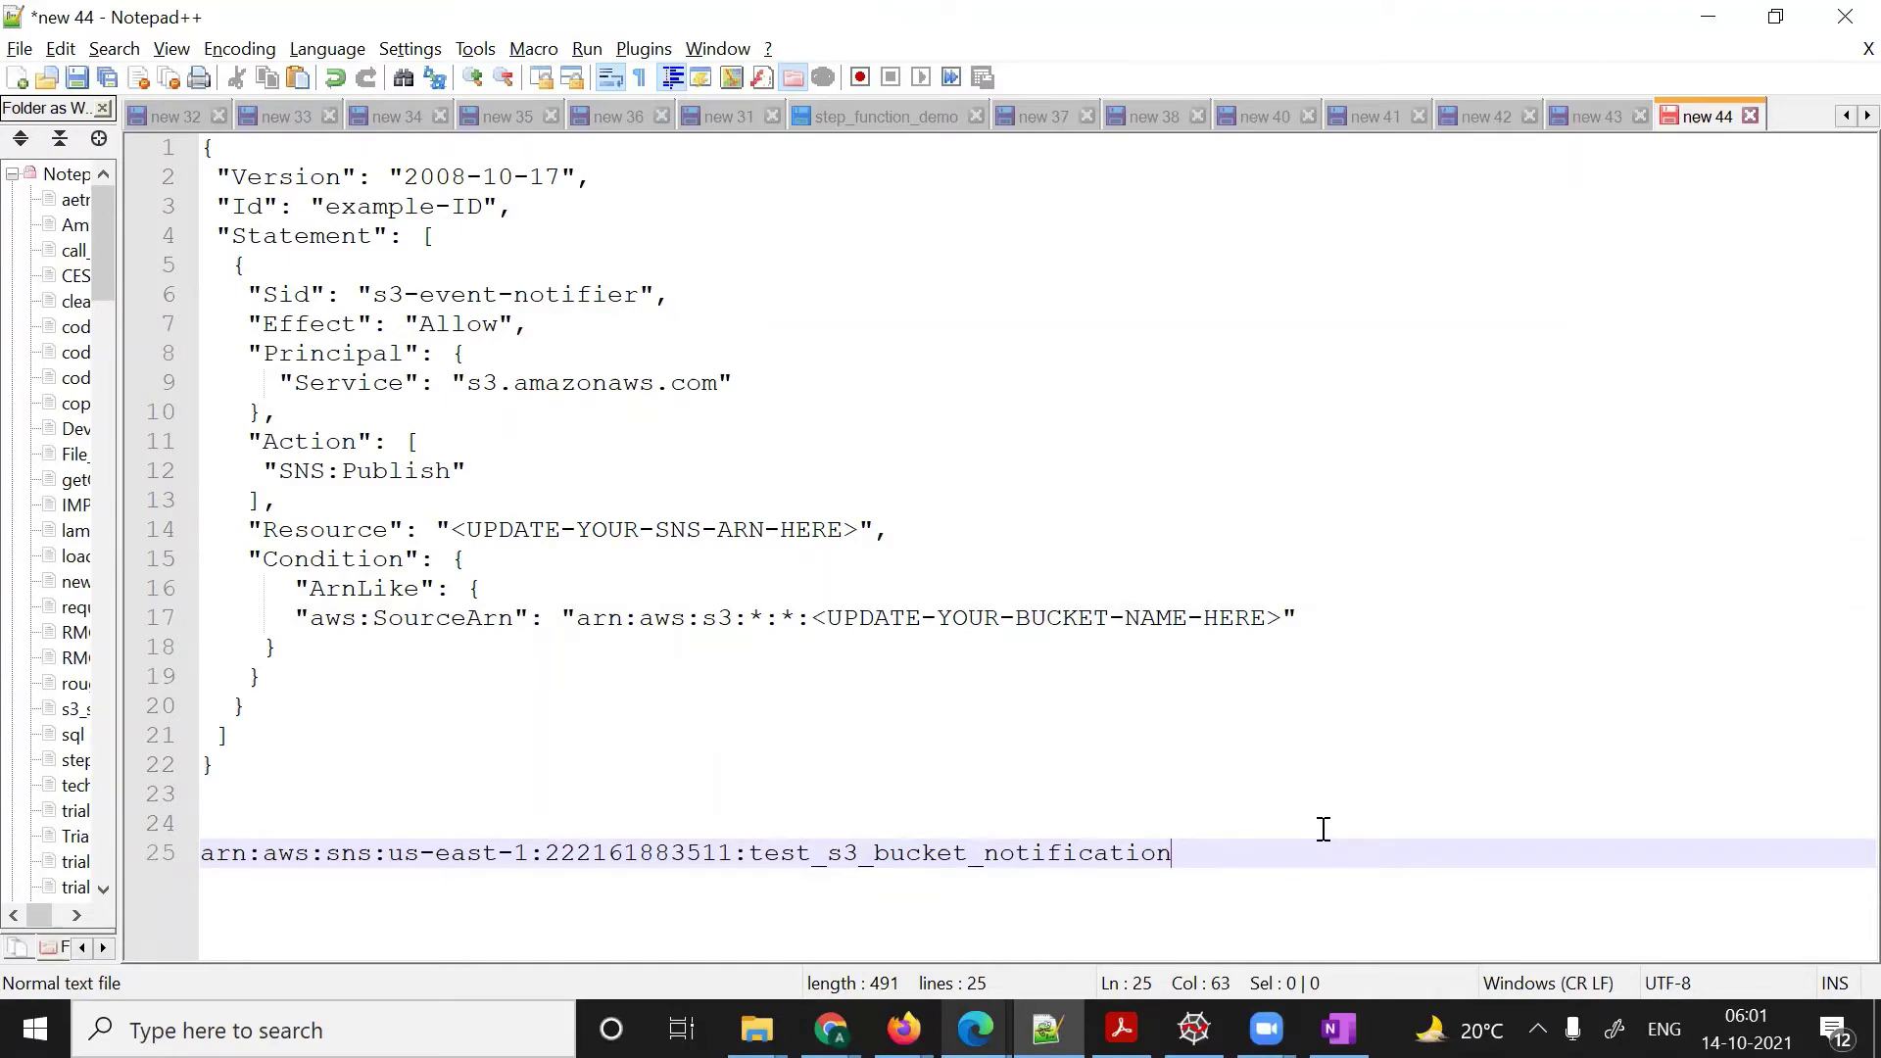
pyautogui.hotkey('alt', 'Tab')
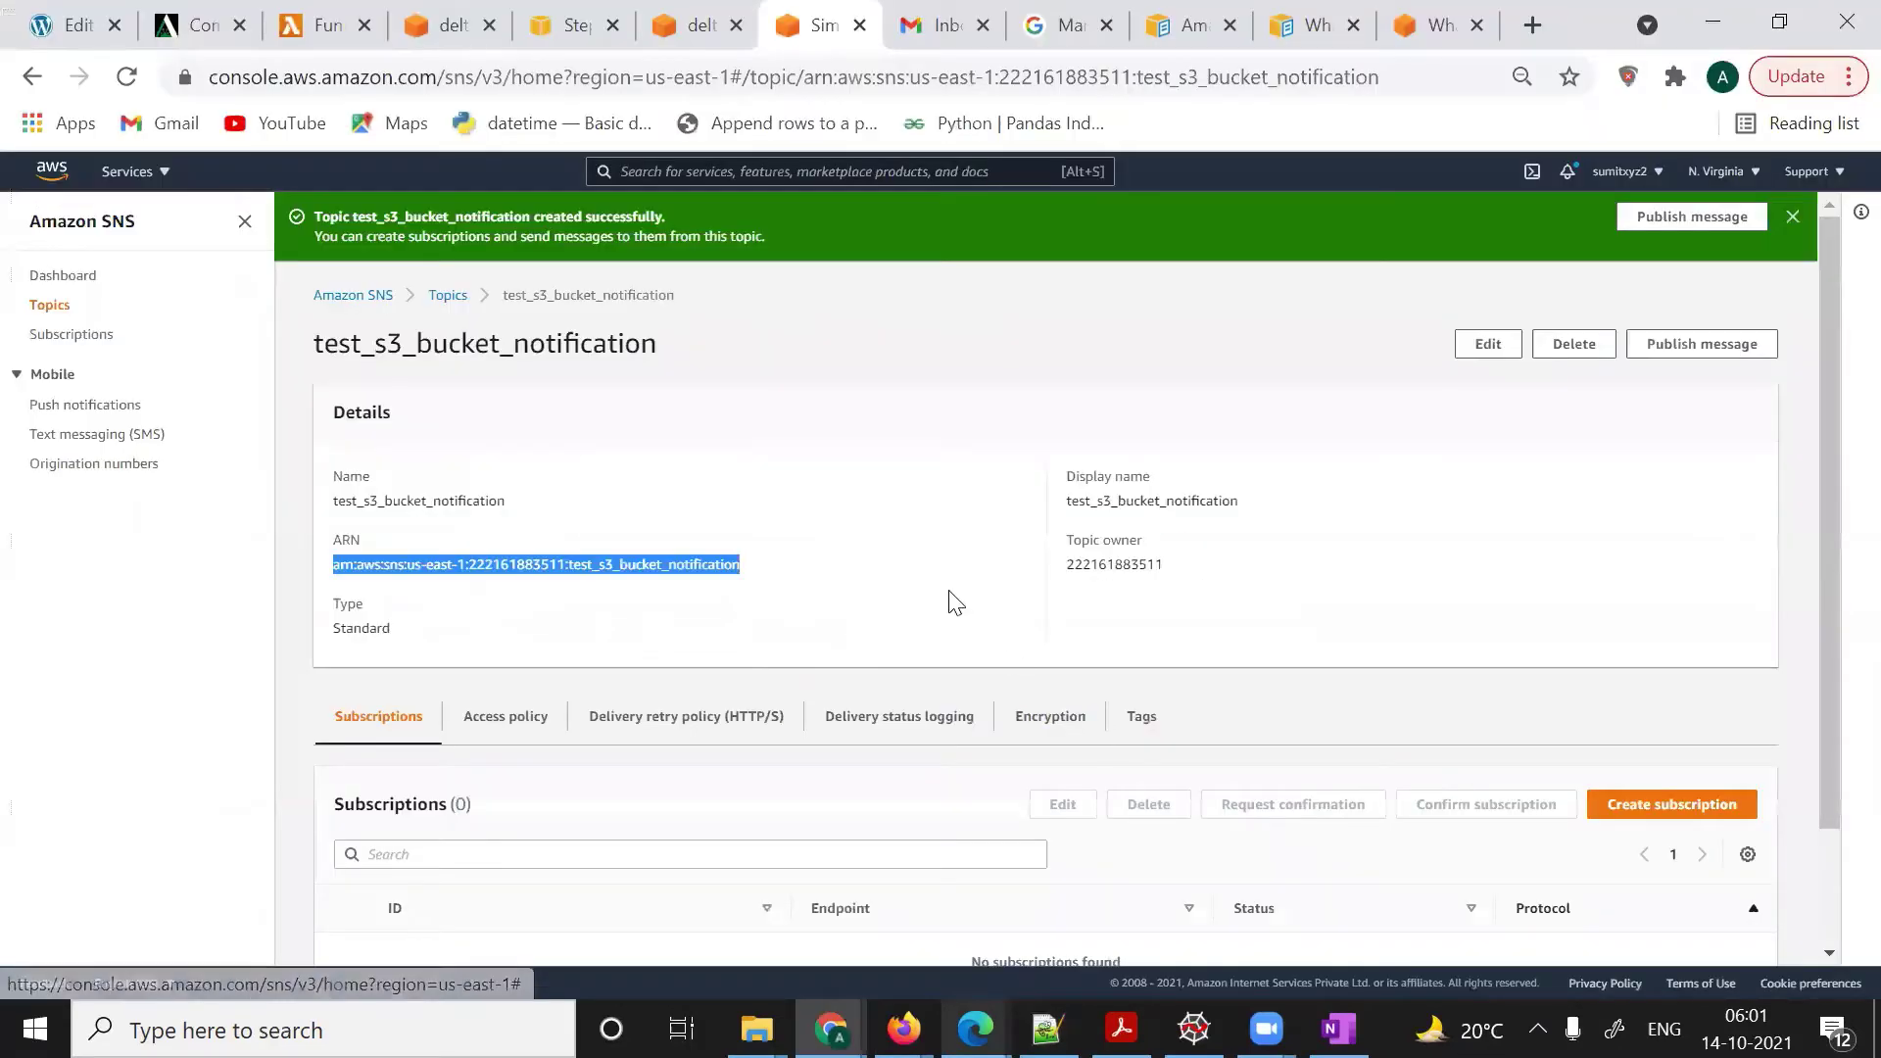
# - Open the deltafrog-sample objects list and select the bucket name in the address bar
pyautogui.click(702, 28)
pyautogui.scroll(10, 782, 338)
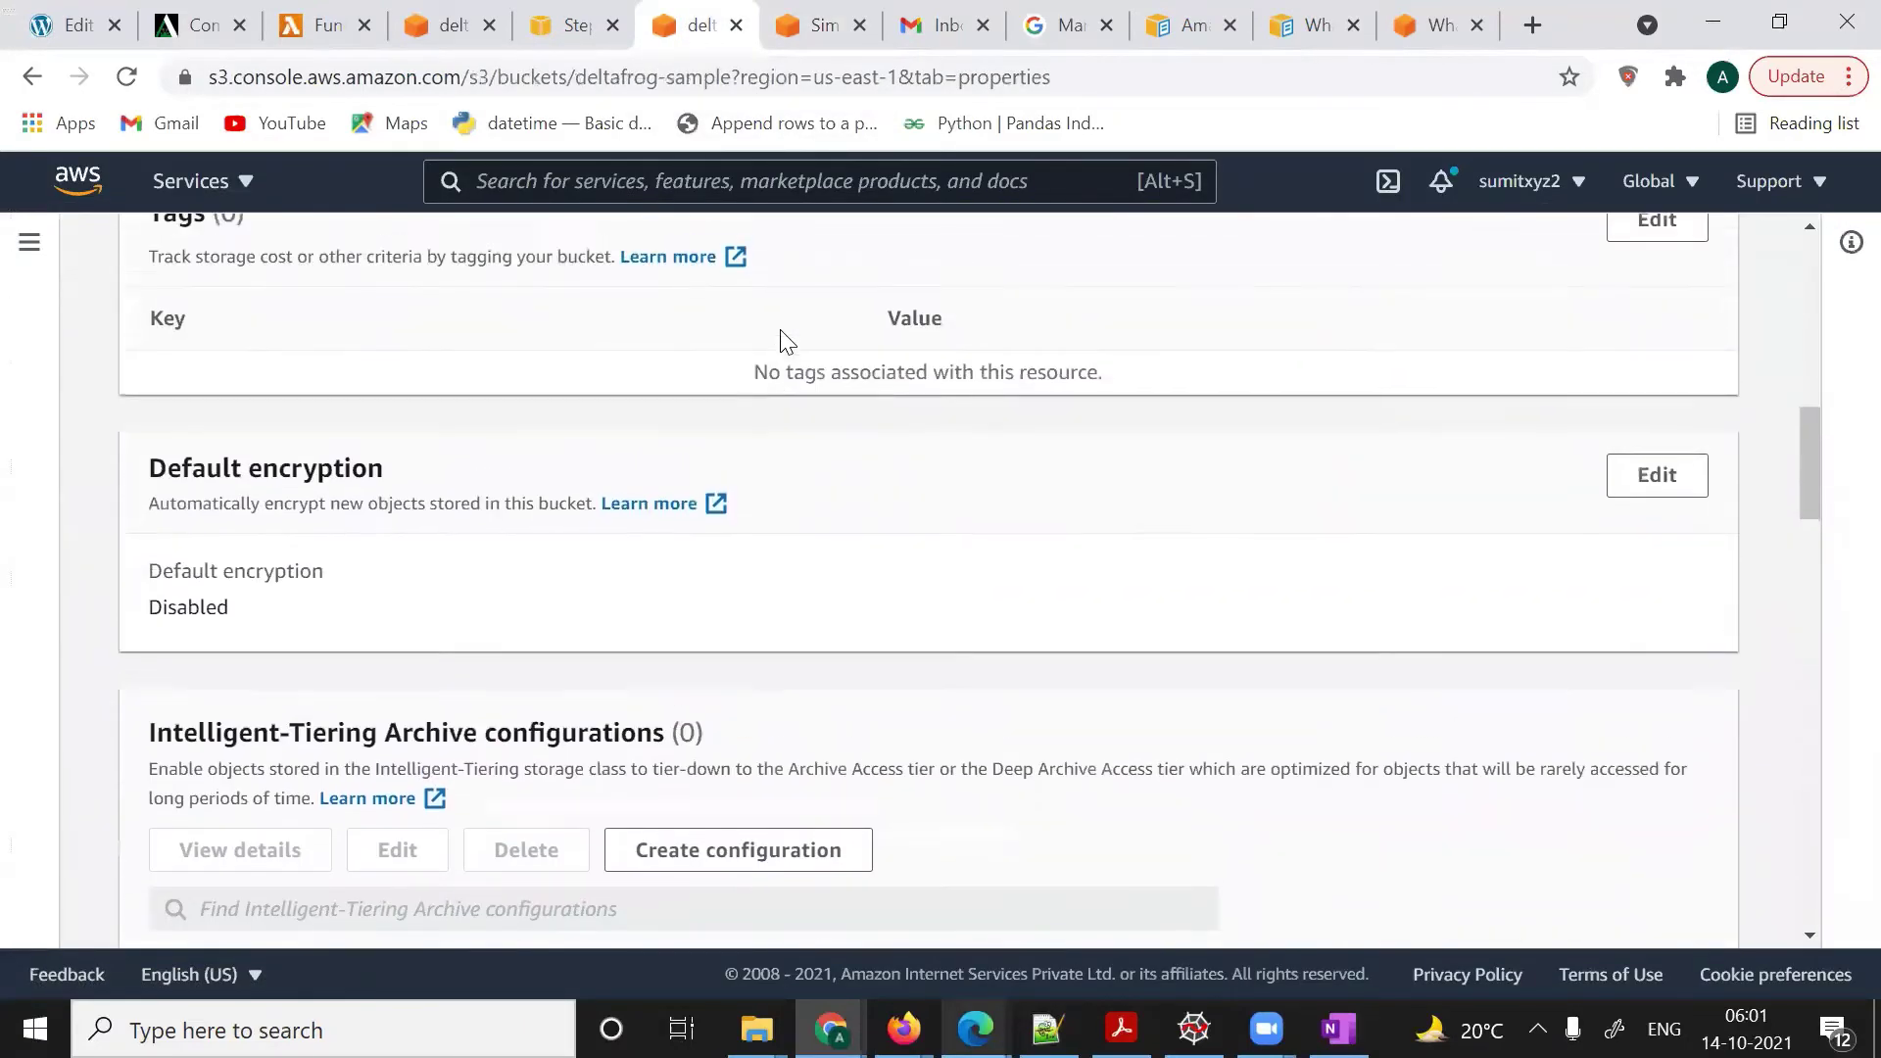
pyautogui.scroll(10, 787, 341)
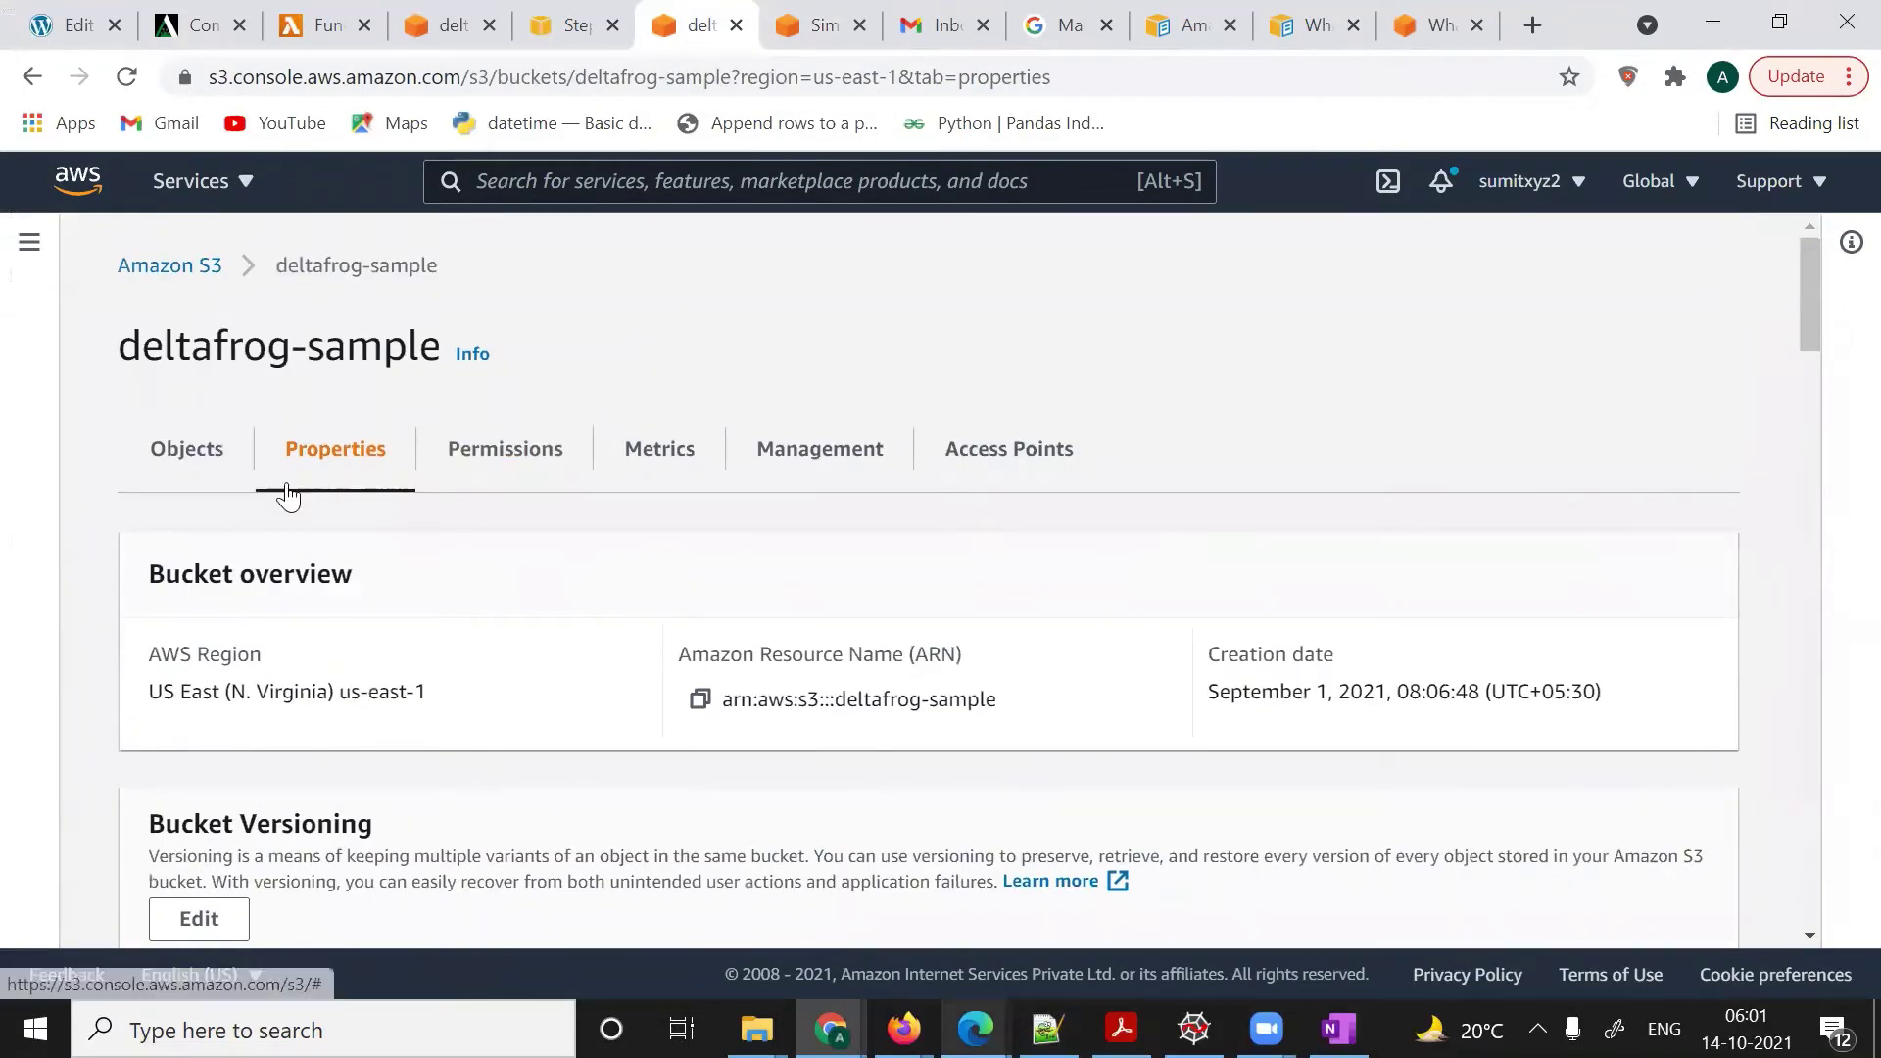
pyautogui.click(207, 454)
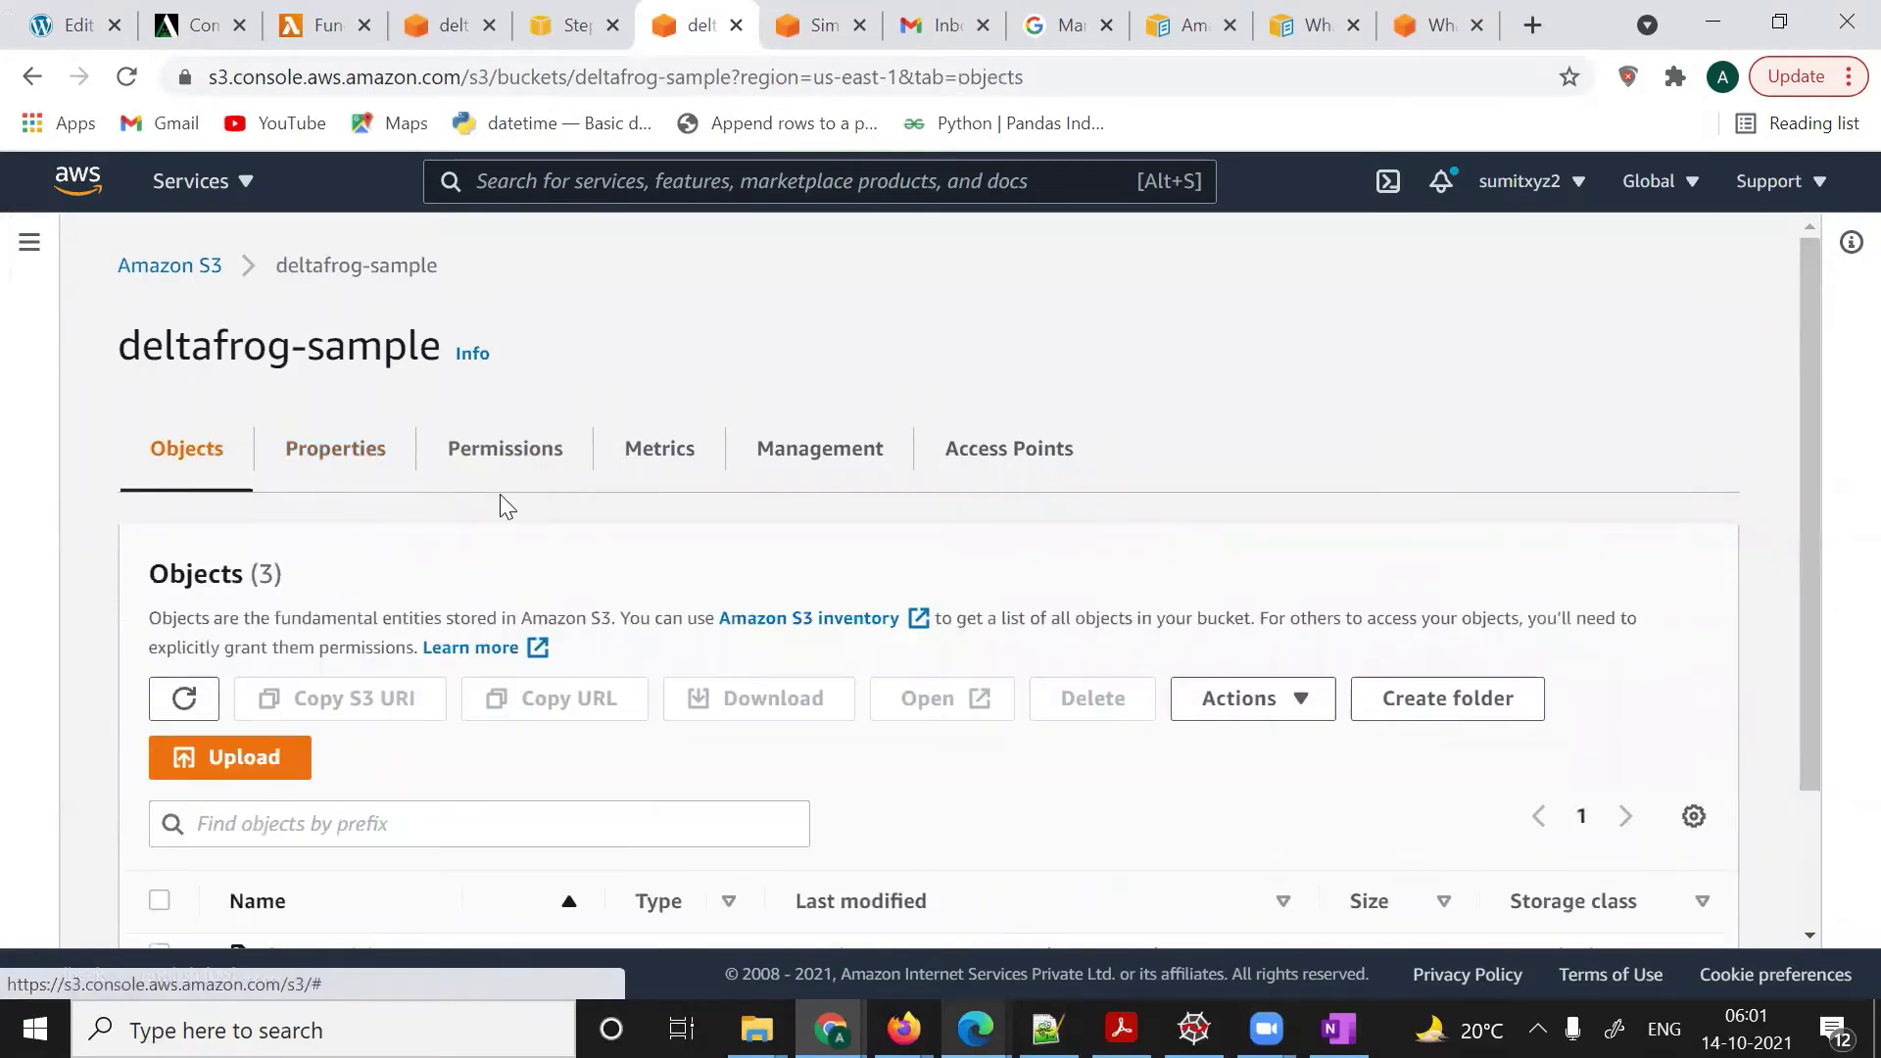
pyautogui.scroll(-2, 502, 505)
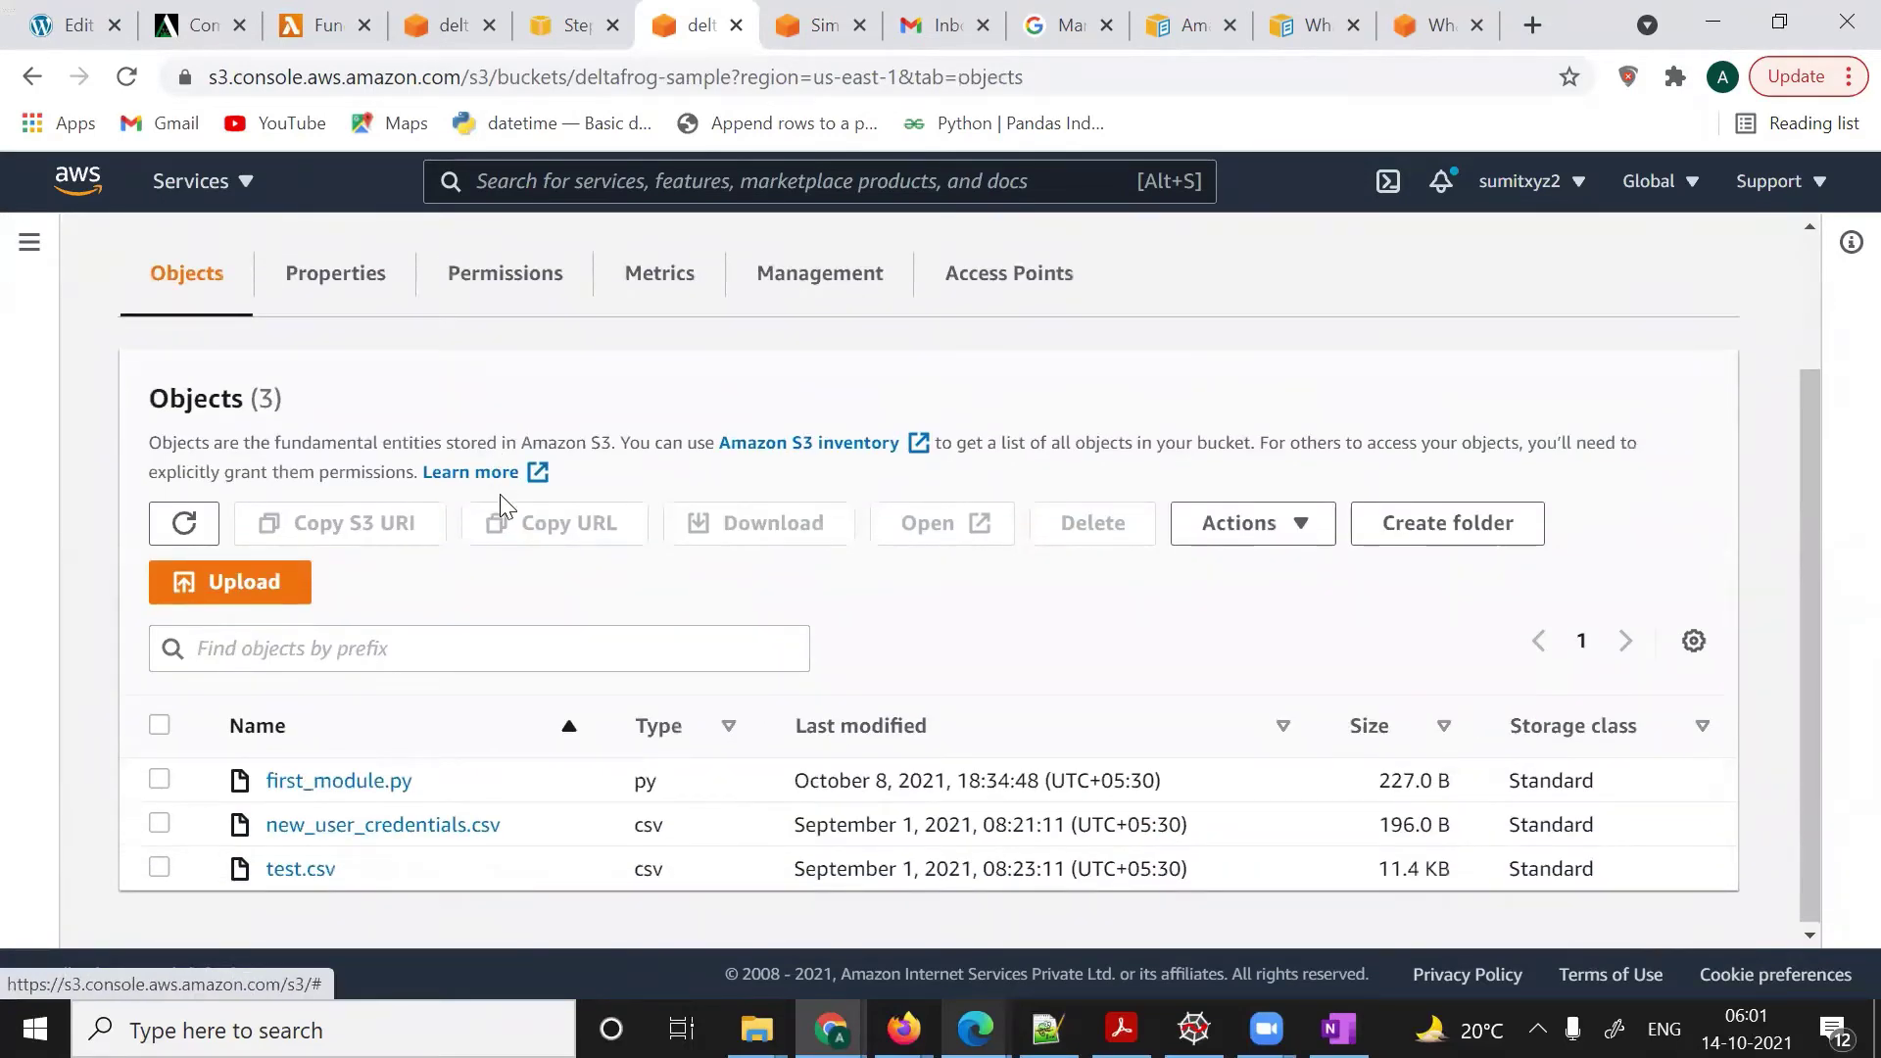
pyautogui.scroll(2, 501, 505)
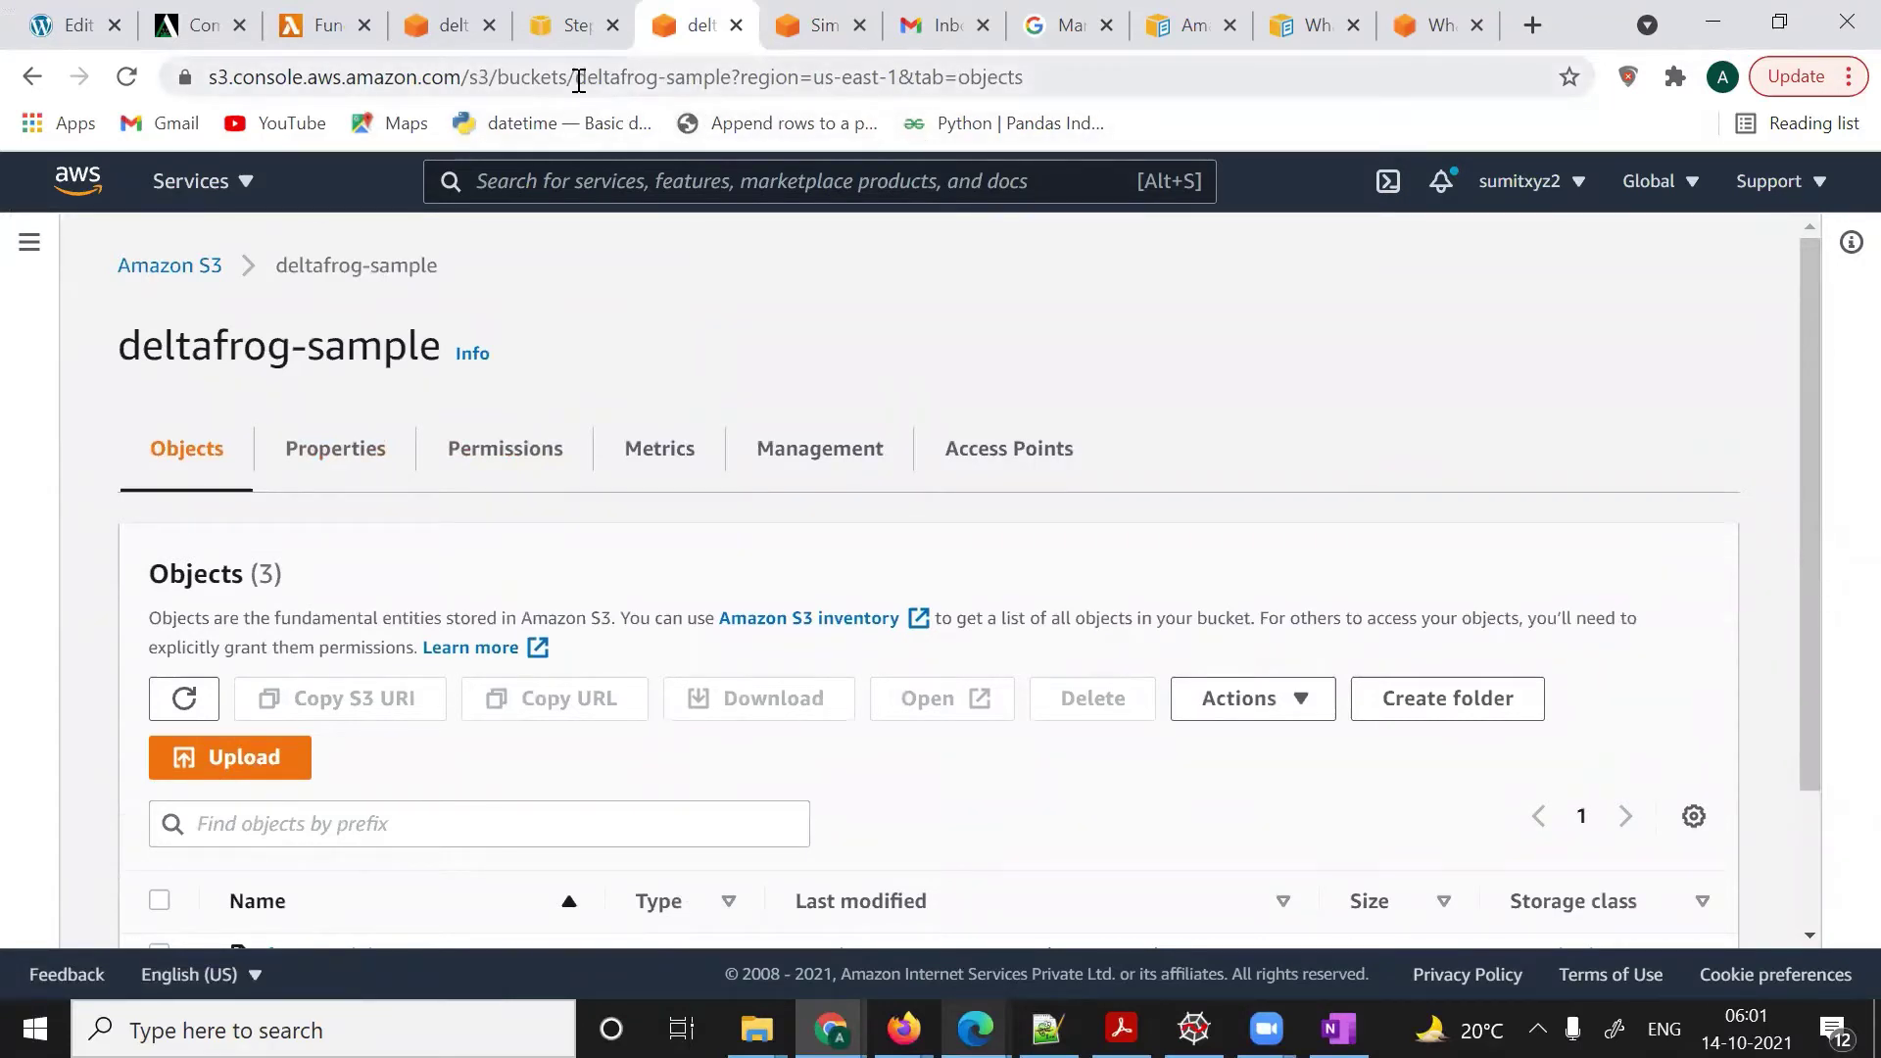
pyautogui.moveTo(575, 76); pyautogui.dragTo(729, 76)
pyautogui.hotkey('ctrl', 'c')
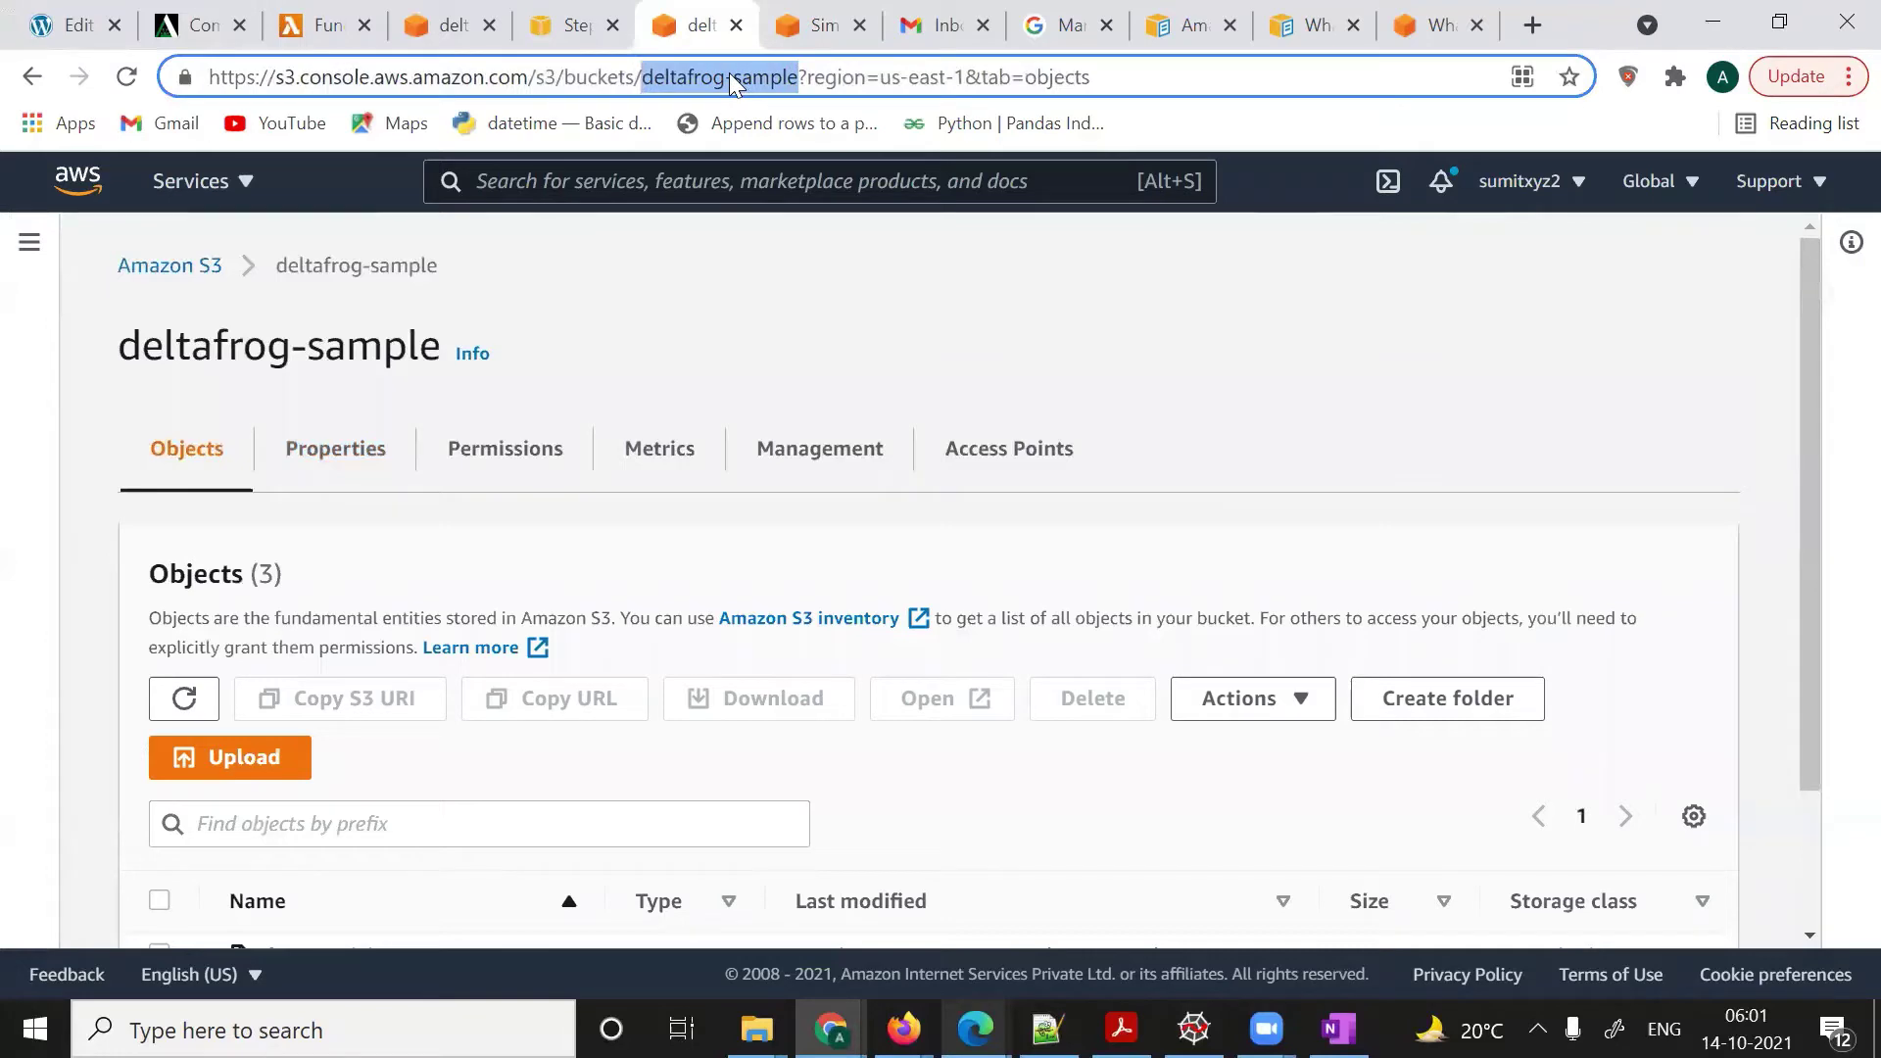
pyautogui.hotkey('alt', 'Tab')
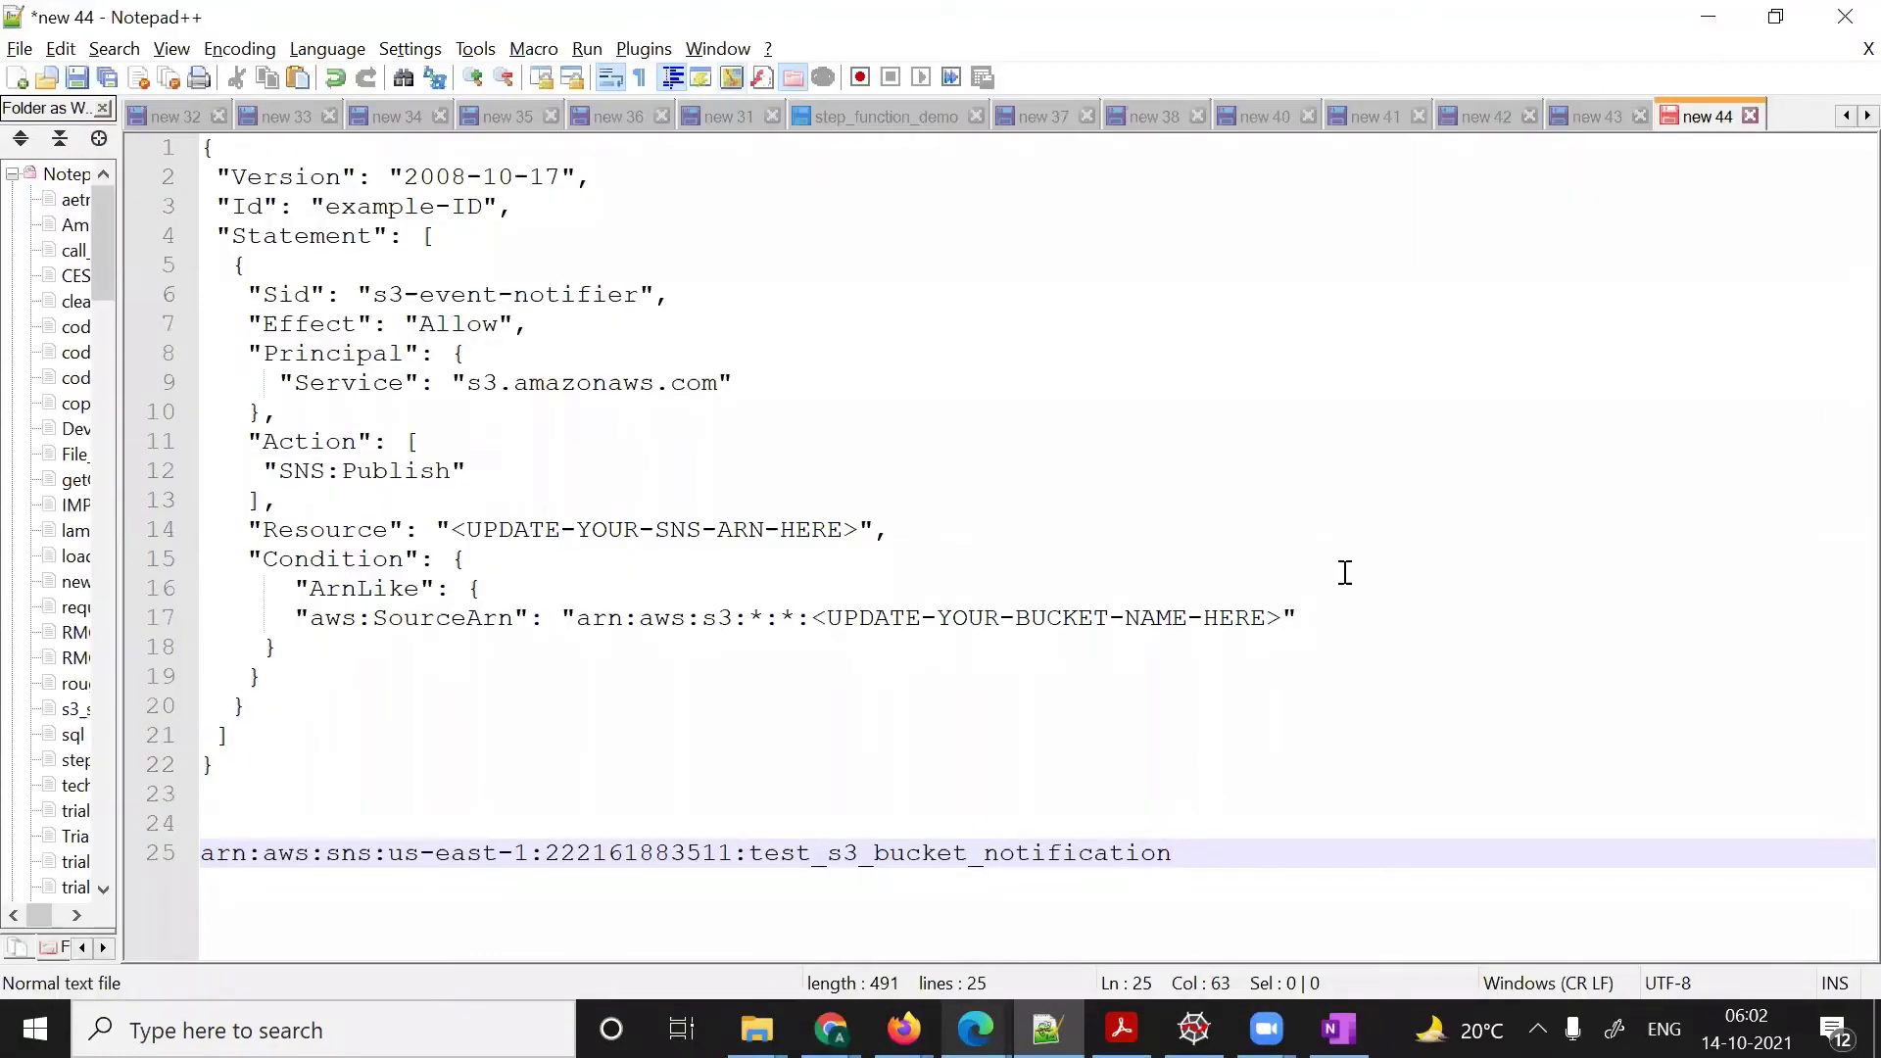
# - Paste deltafrog-sample on line 27 and replace <UPDATE-YOUR-SNS-ARN-HERE> with the topic ARN
pyautogui.press('Return')
pyautogui.press('Return')
pyautogui.hotkey('ctrl', 'v')
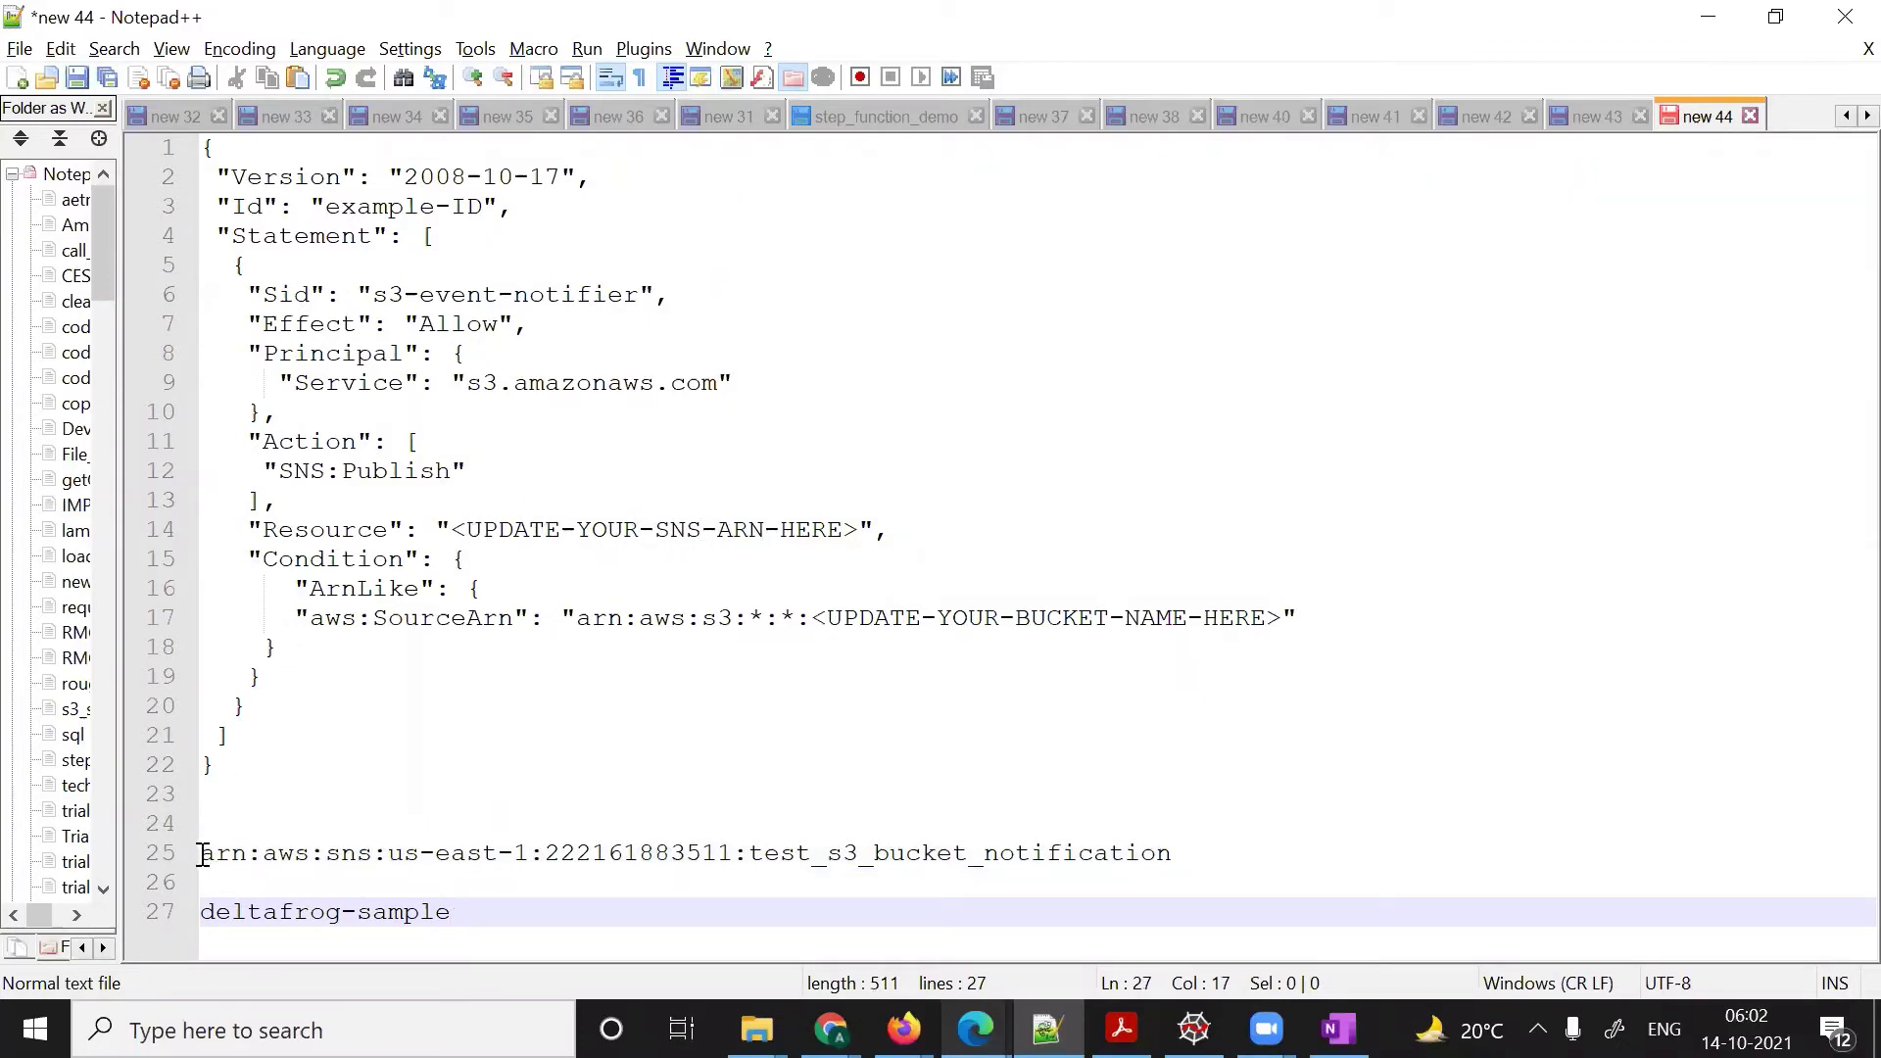
pyautogui.moveTo(201, 854); pyautogui.dragTo(1183, 851)
pyautogui.hotkey('ctrl', 'c')
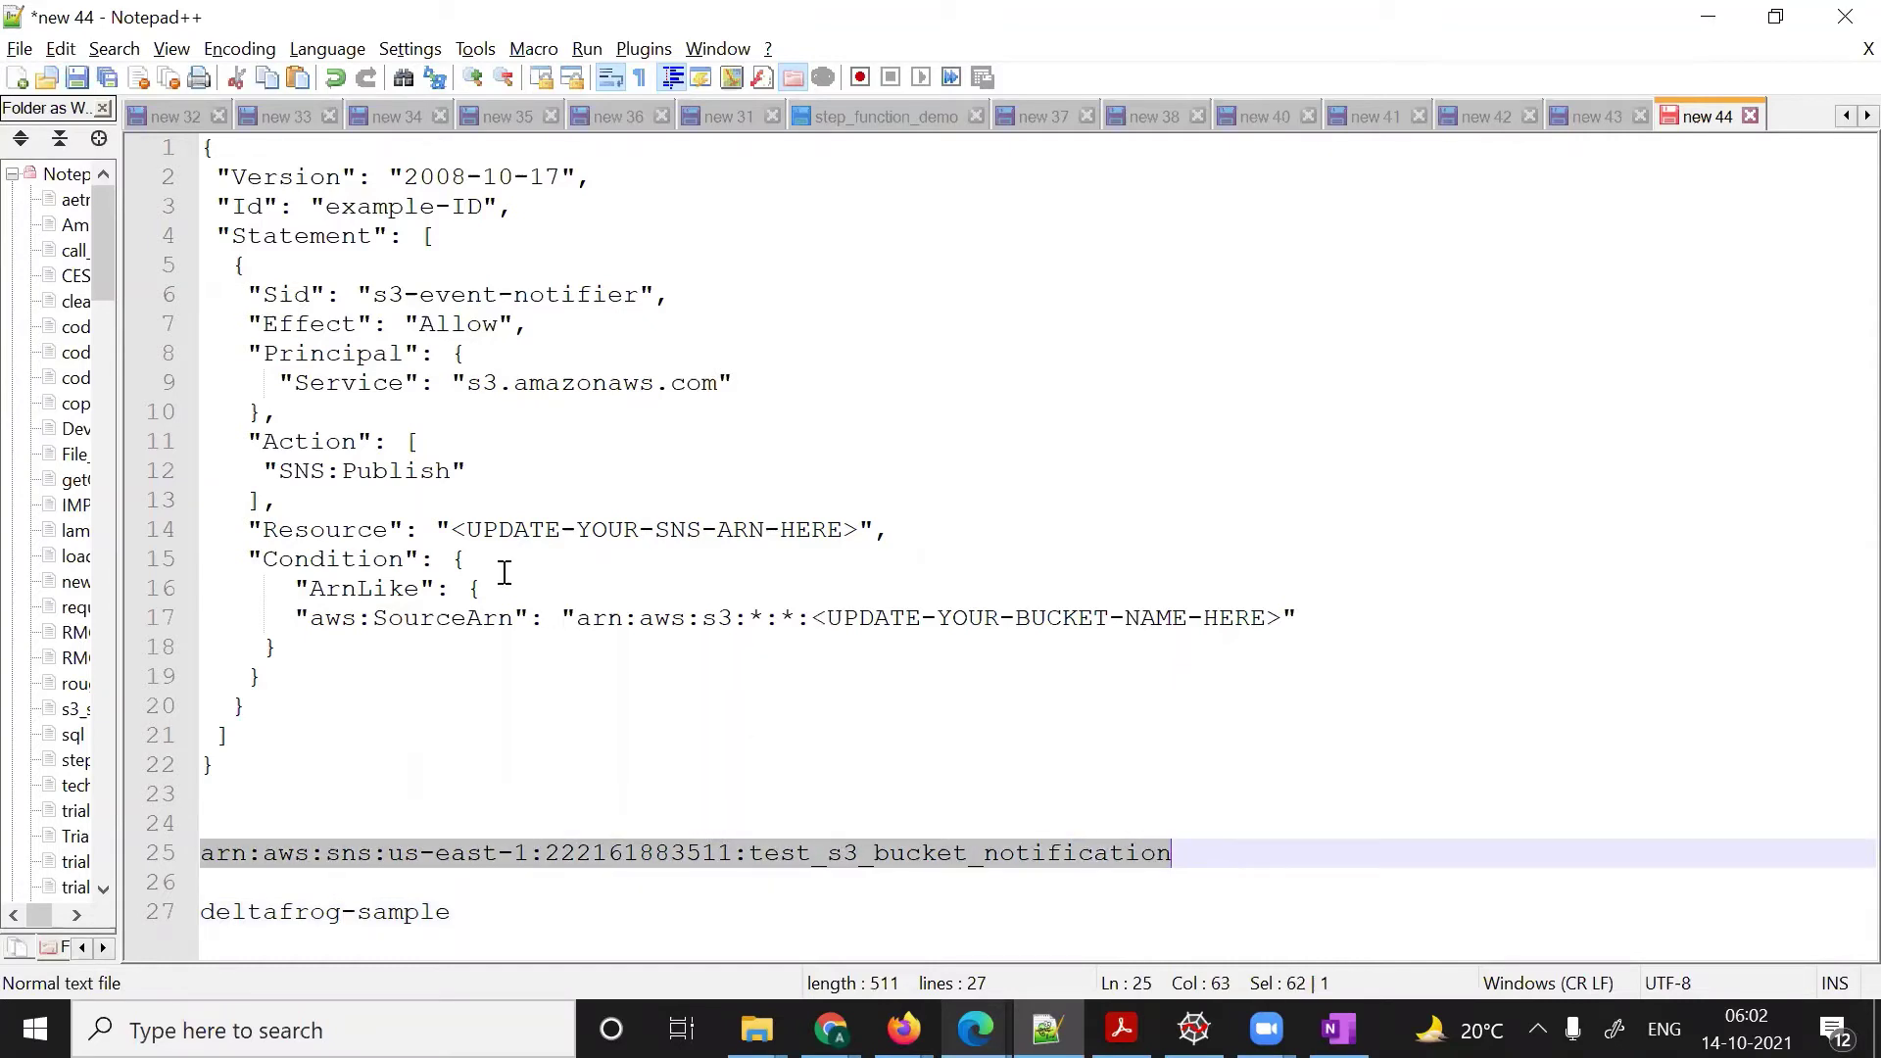
pyautogui.moveTo(452, 526); pyautogui.dragTo(864, 526)
pyautogui.hotkey('ctrl', 'v')
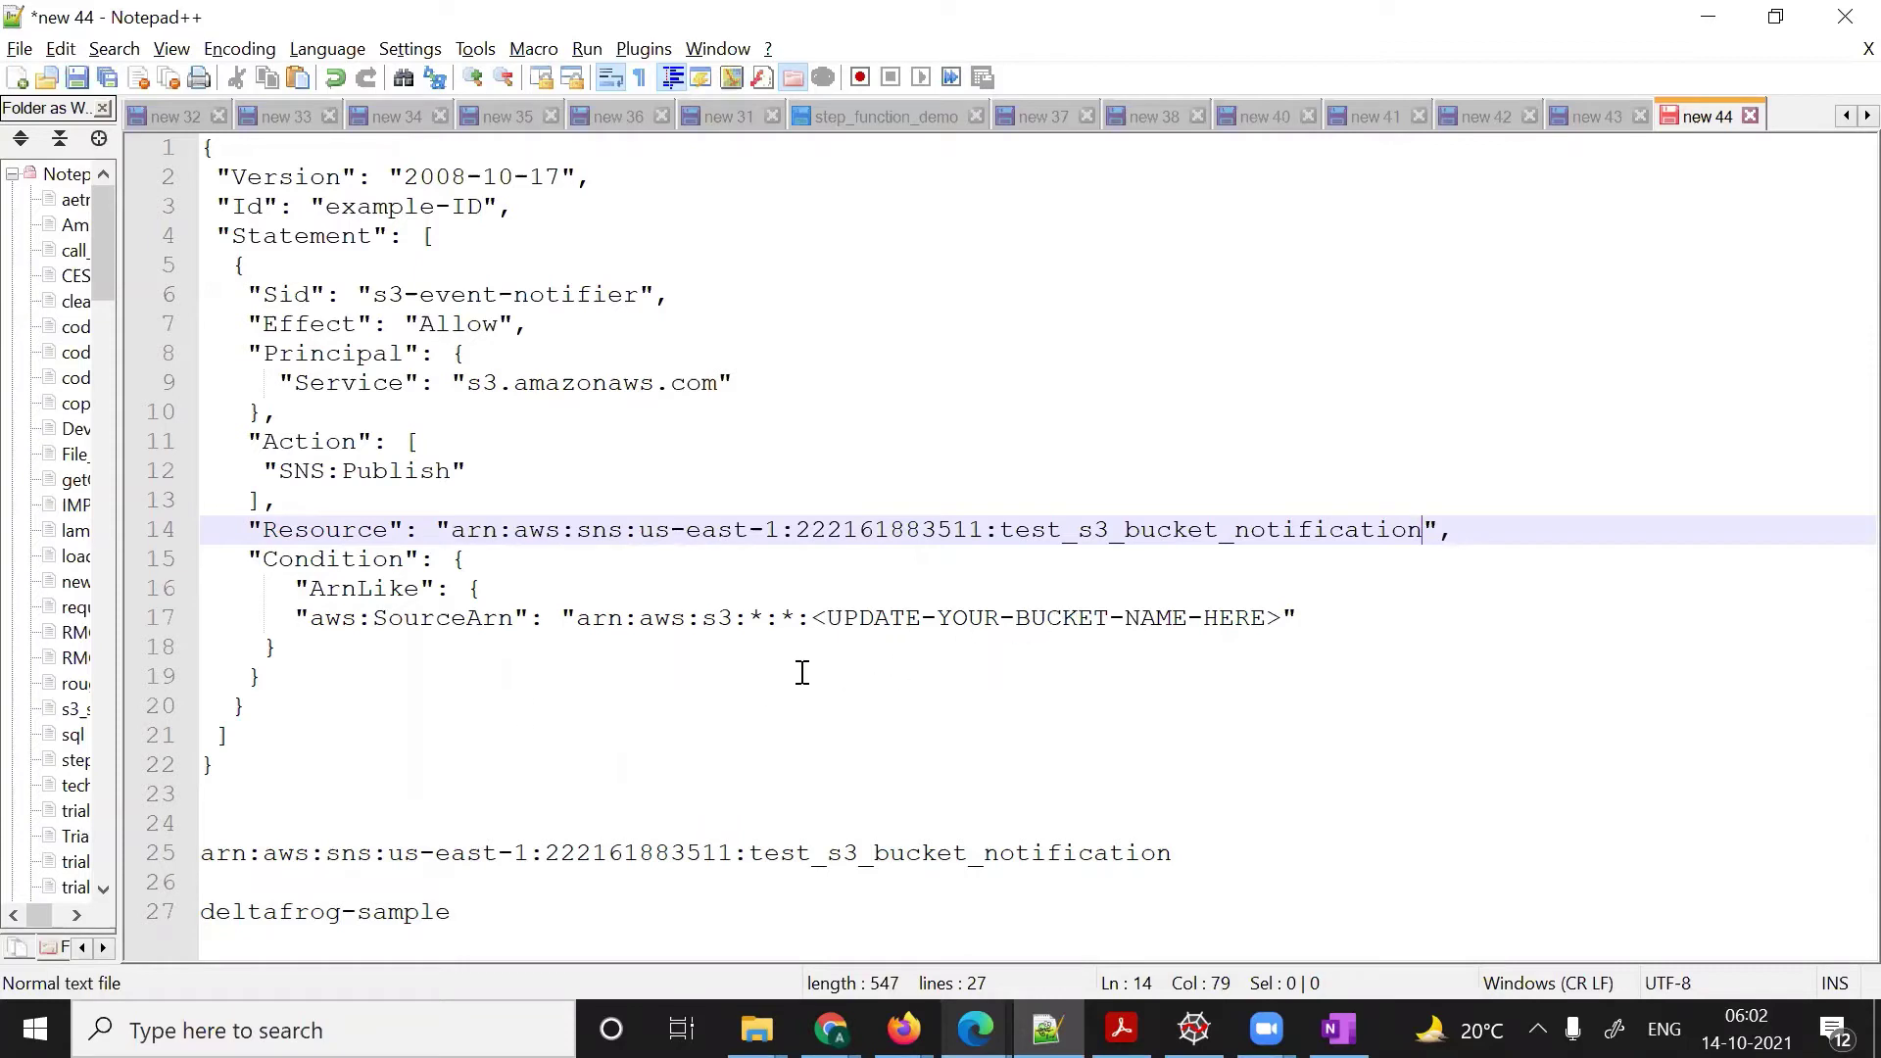
# - Replace <UPDATE-YOUR-BUCKET-NAME-HERE> with deltafrog-sample and select the whole policy JSON
pyautogui.moveTo(448, 913); pyautogui.dragTo(185, 939)
pyautogui.hotkey('ctrl', 'c')
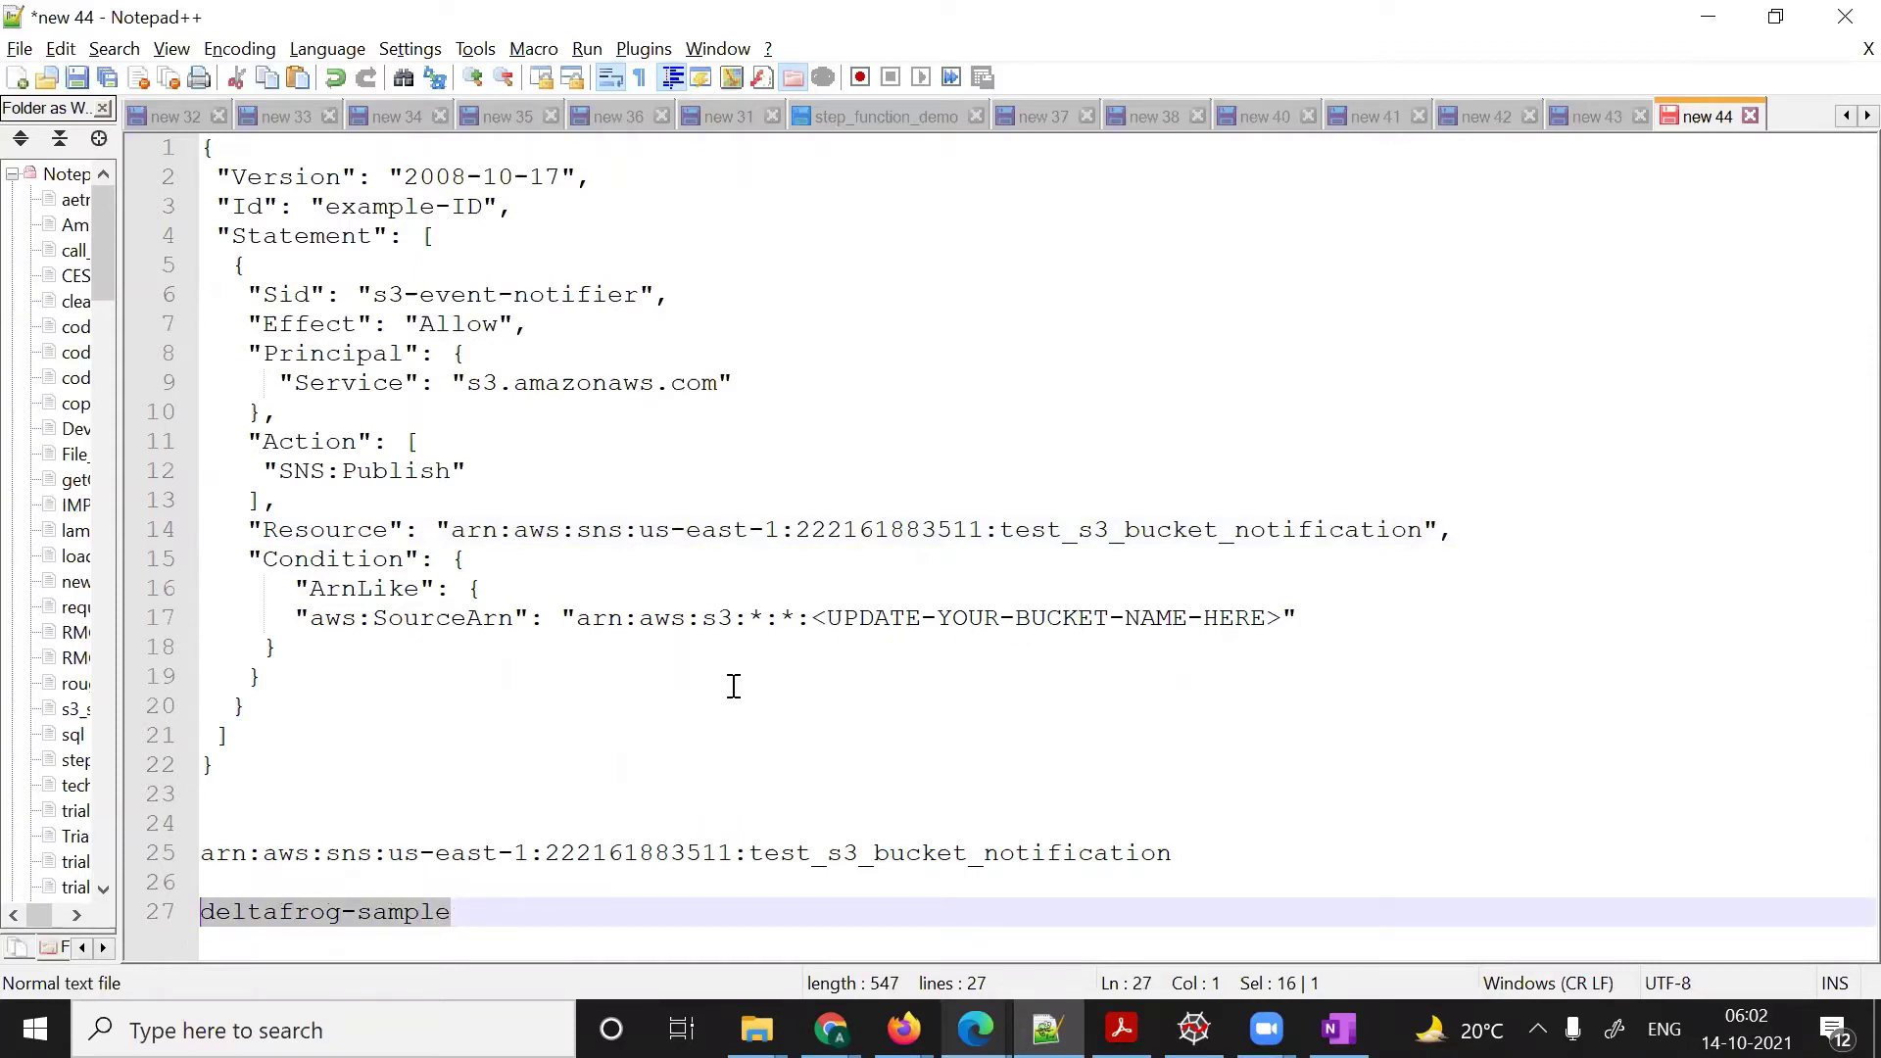
pyautogui.moveTo(818, 620); pyautogui.dragTo(1282, 613)
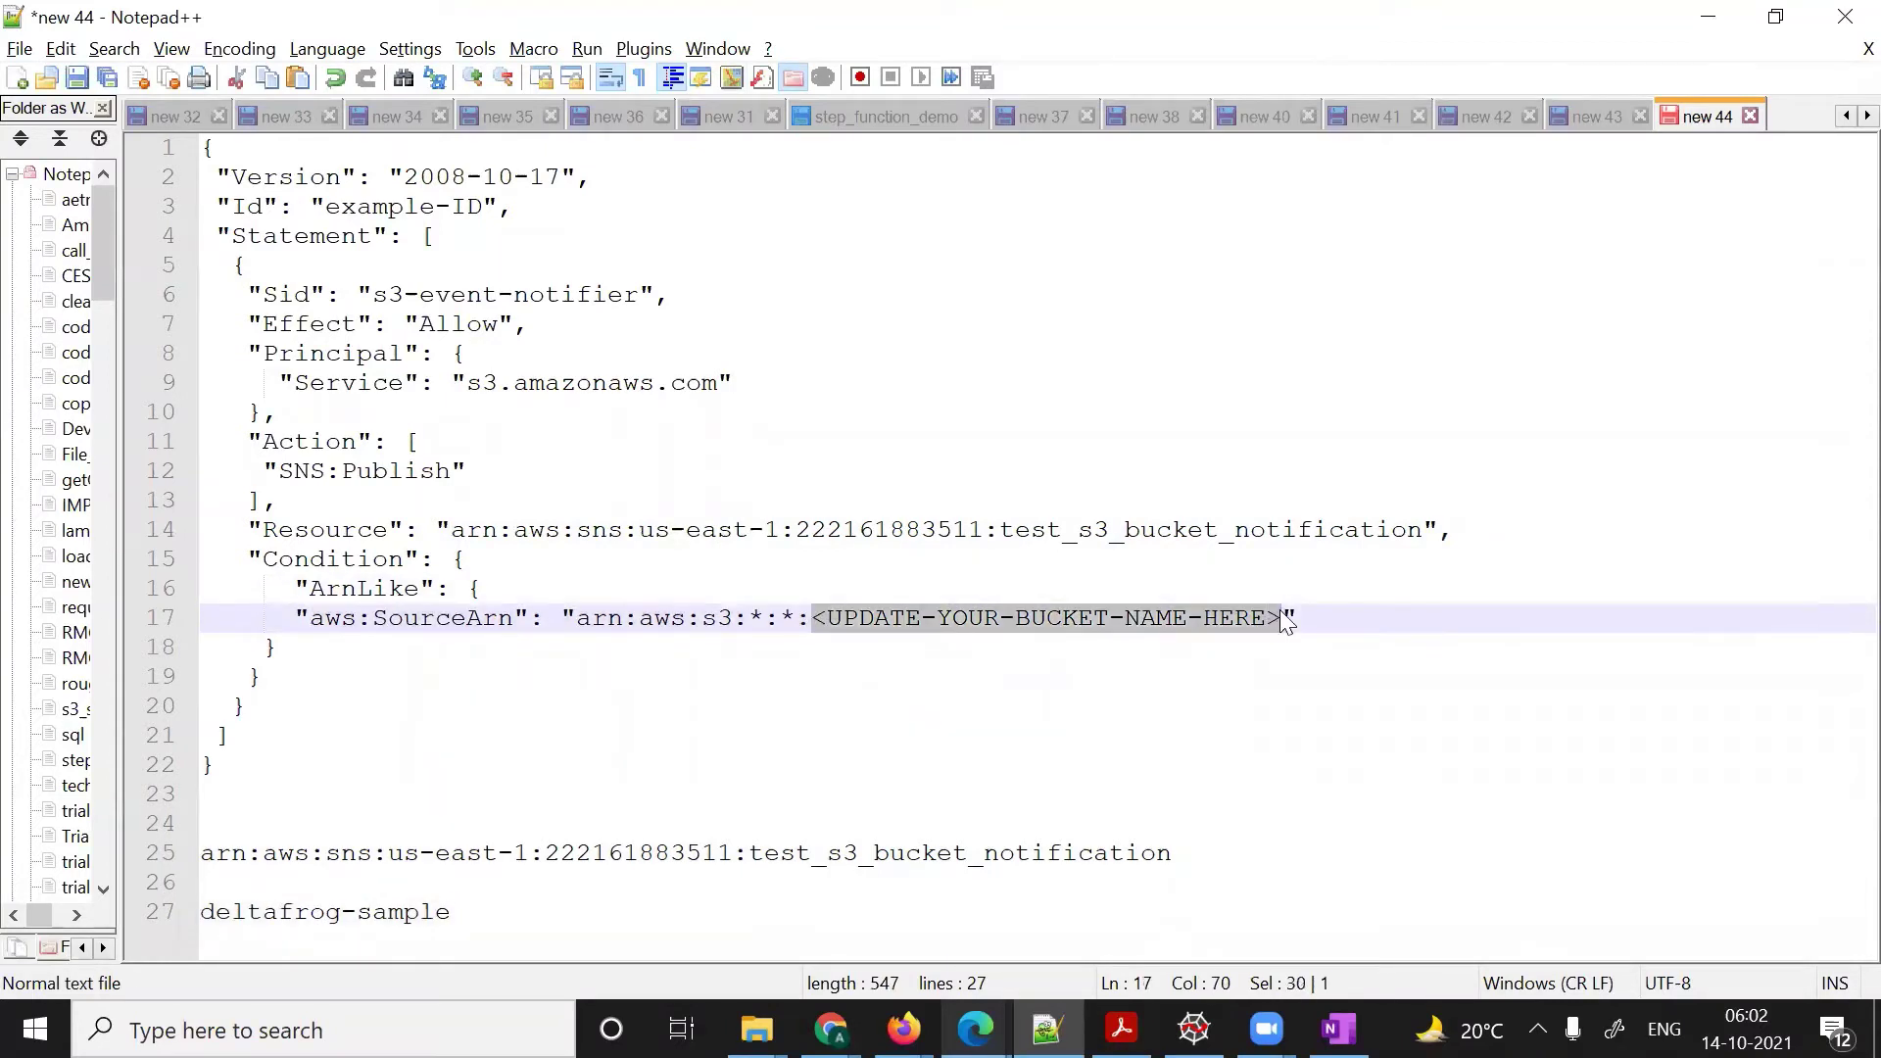
pyautogui.hotkey('ctrl', 'v')
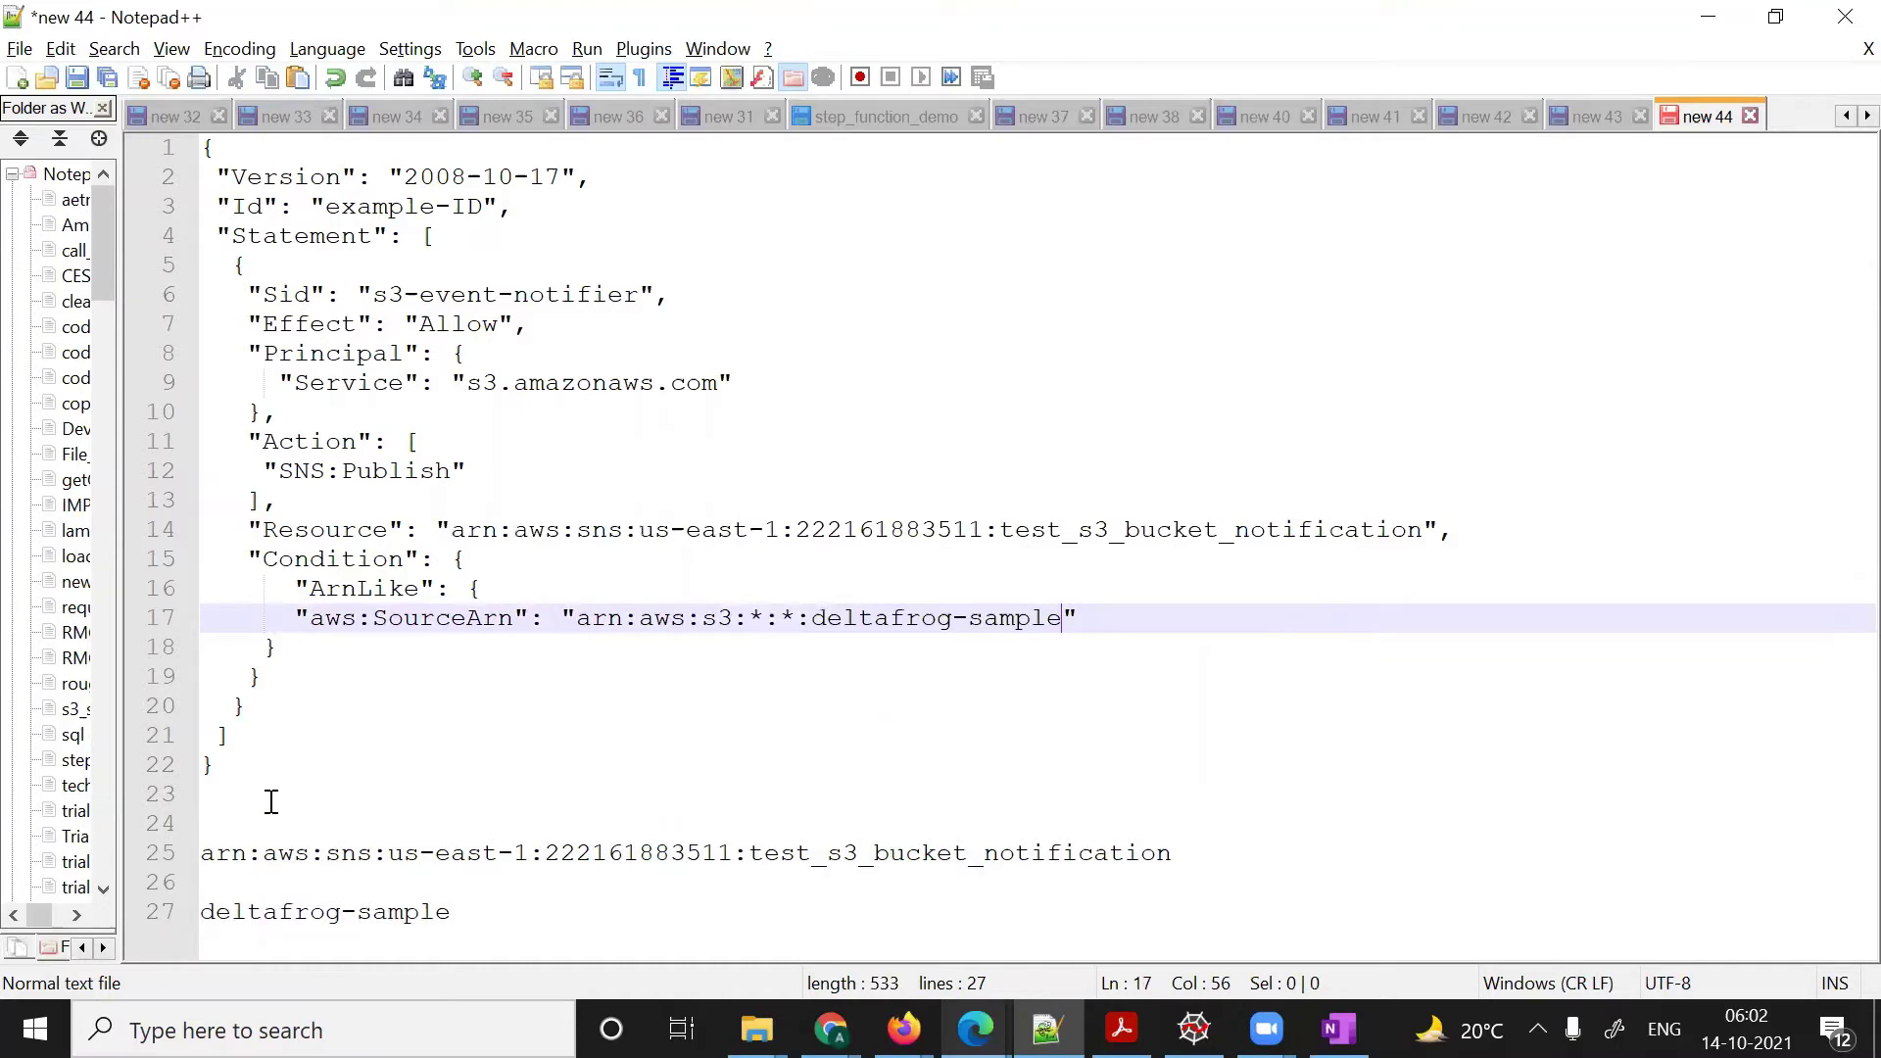
pyautogui.moveTo(231, 764); pyautogui.dragTo(66, 152)
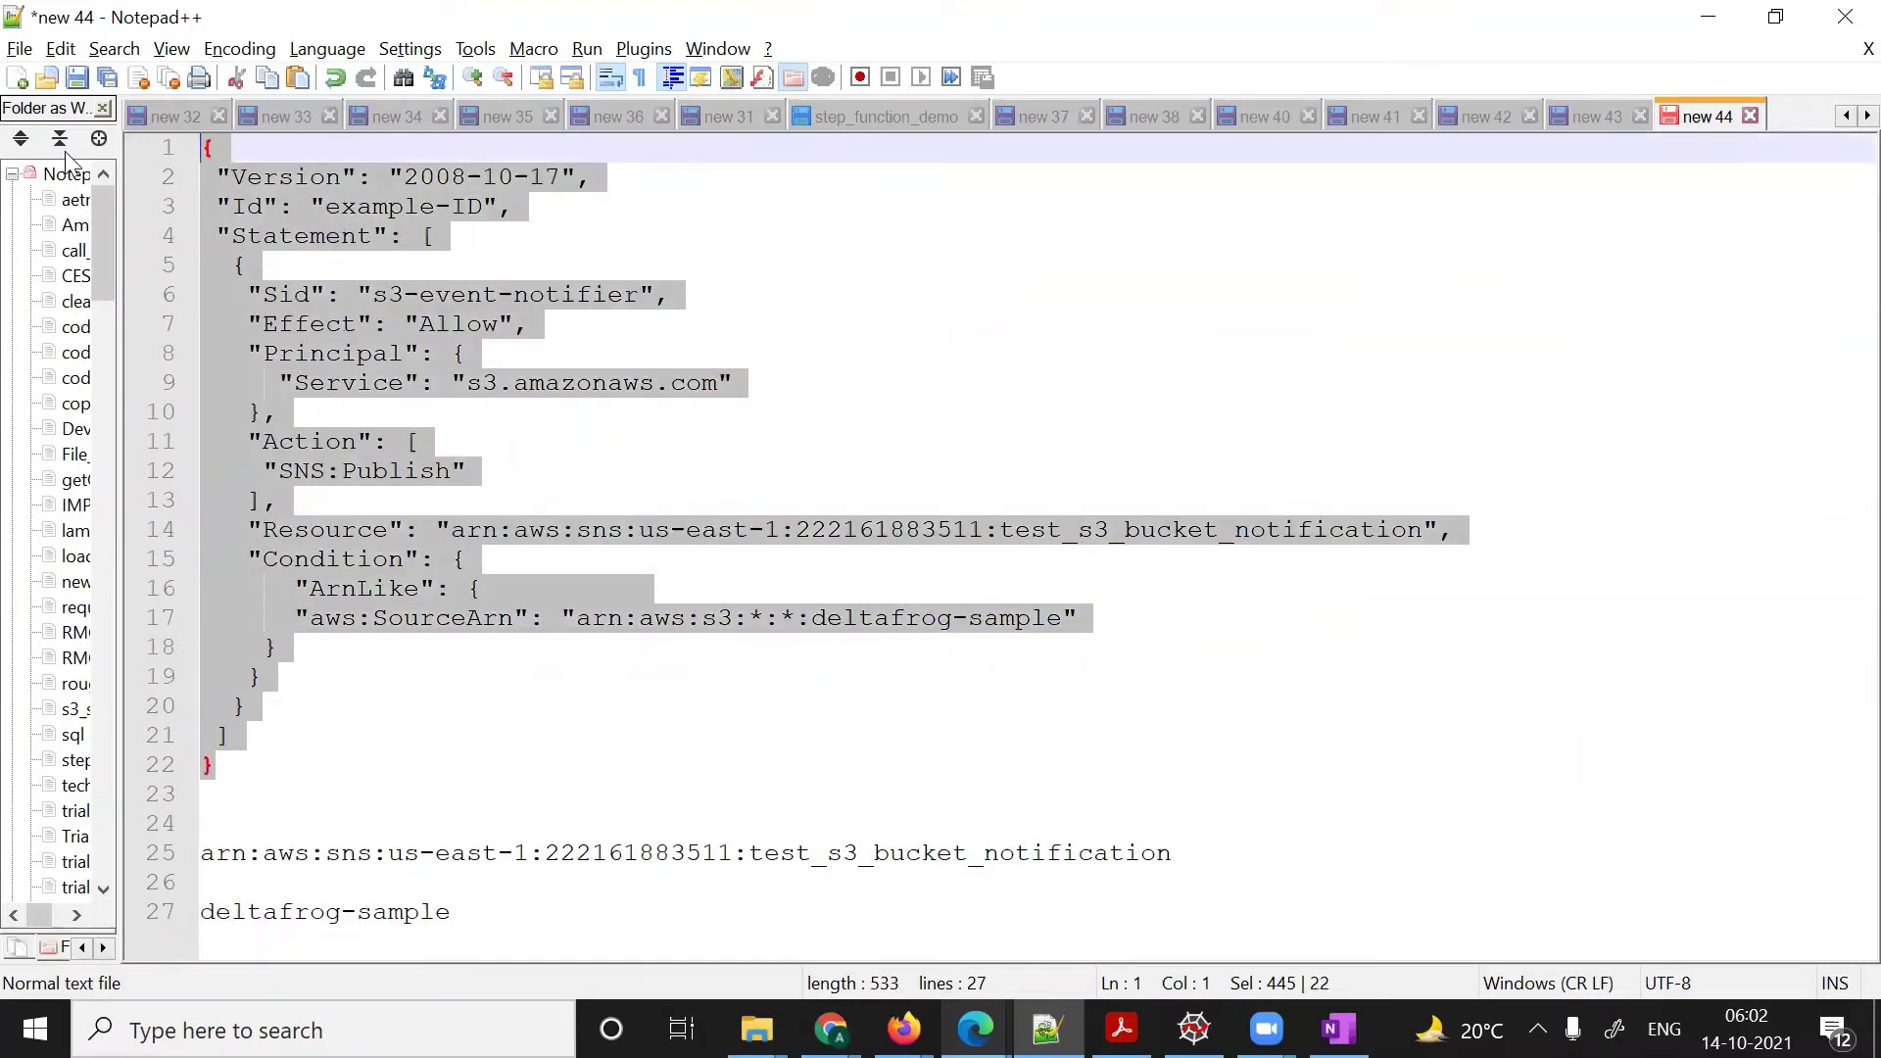
pyautogui.hotkey('alt', 'Tab')
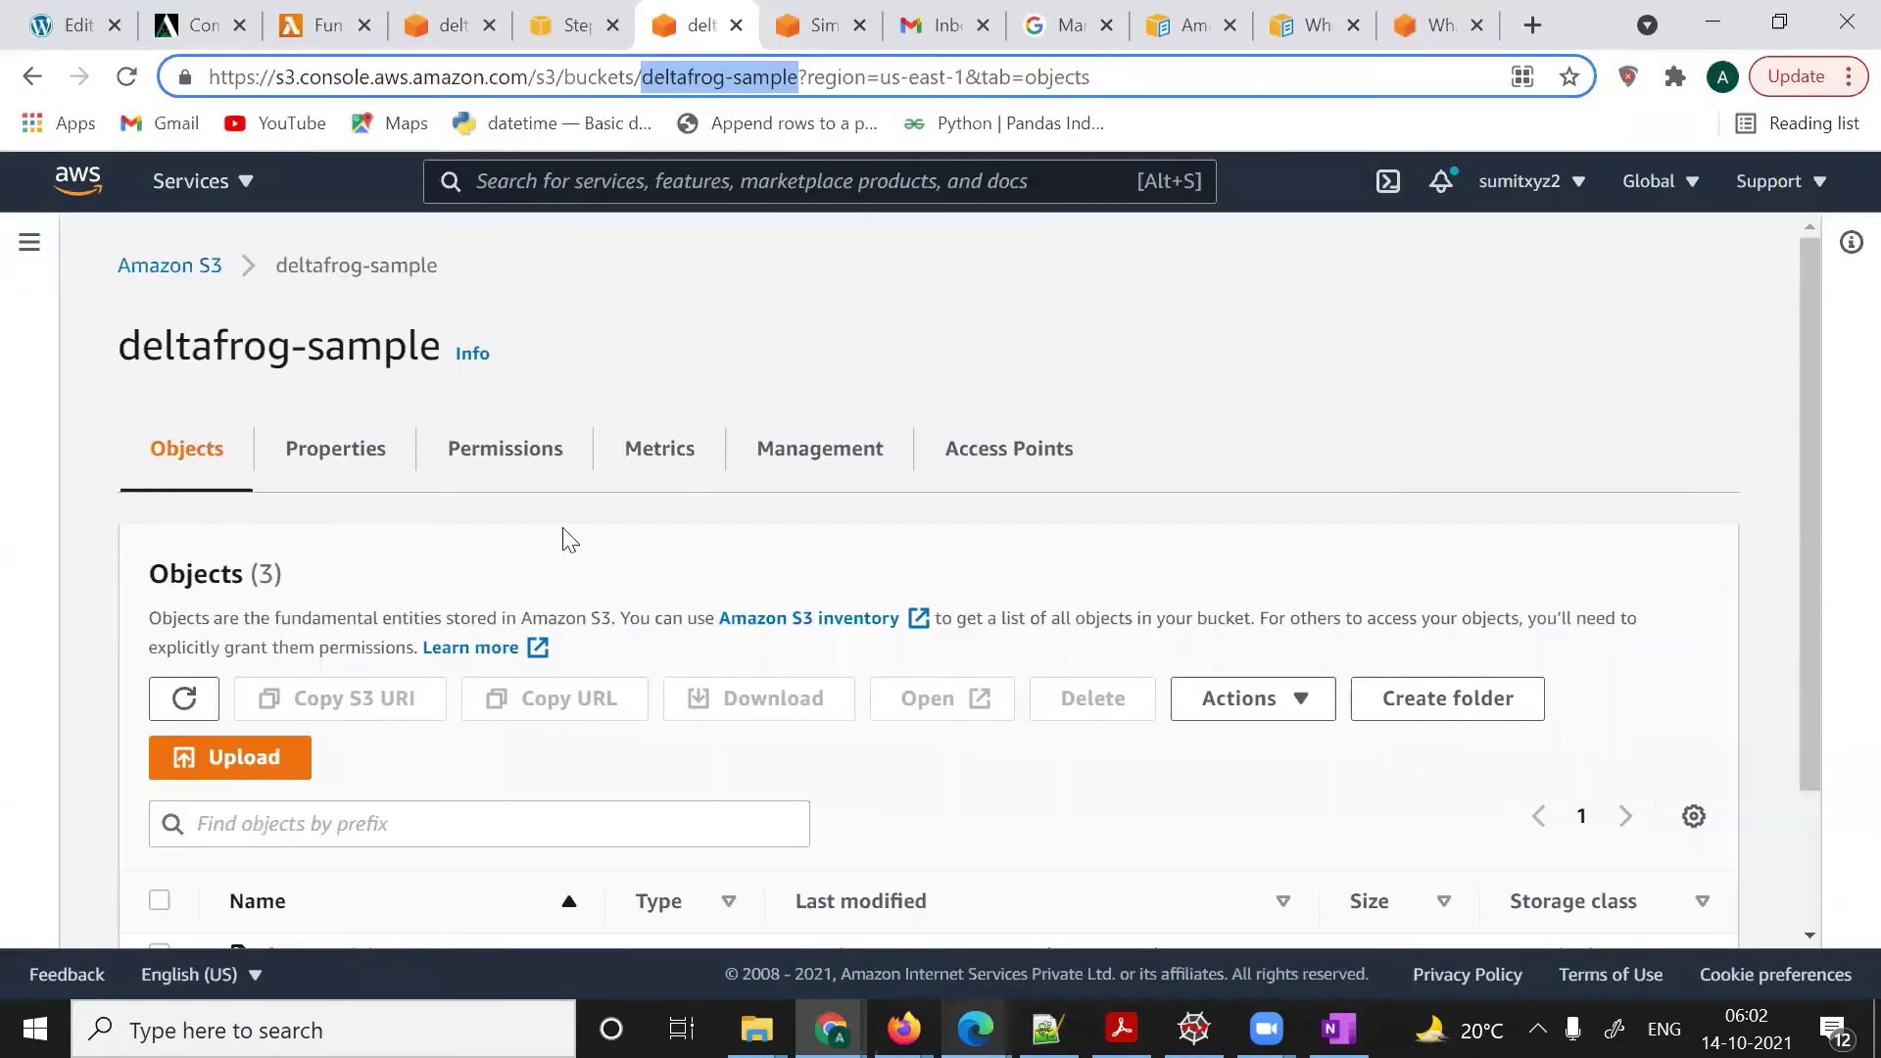
# - Start editing deltafrog-sample's bucket policy under Permissions, then return to the SNS topic tab
pyautogui.click(515, 457)
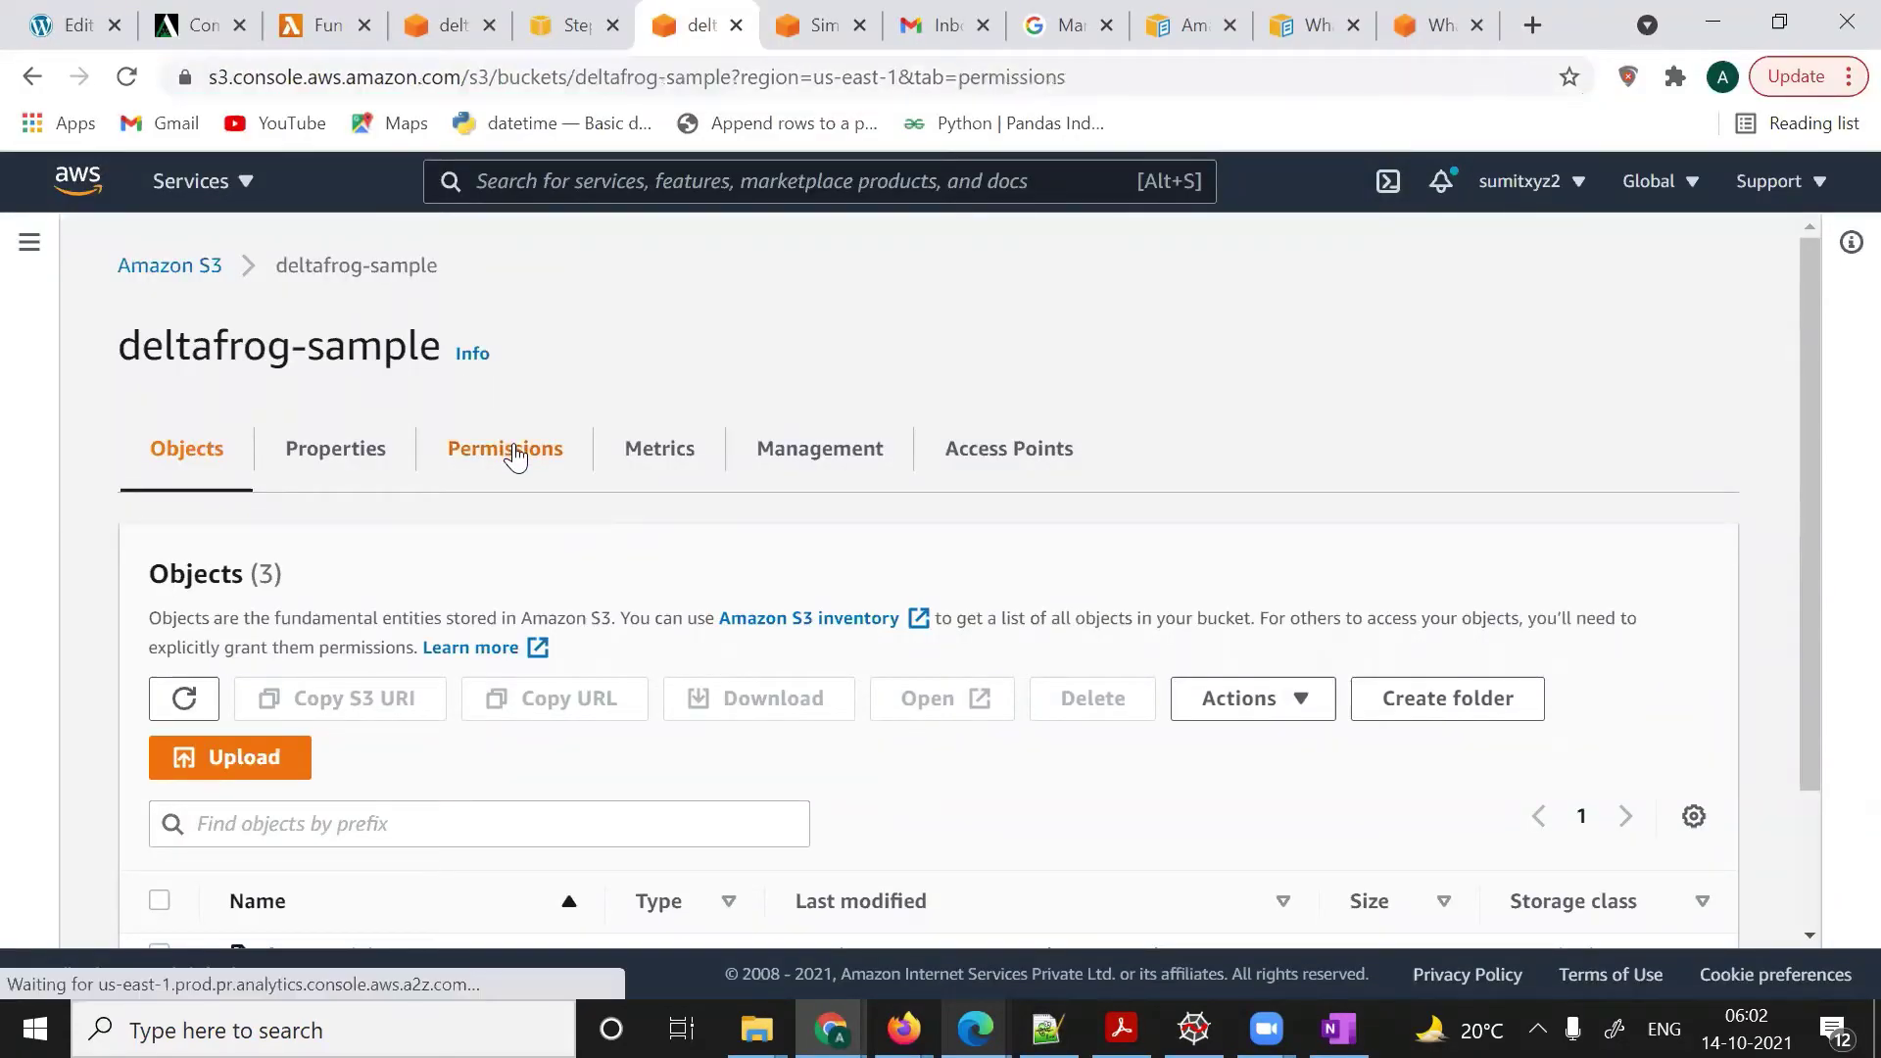
pyautogui.scroll(-3, 674, 681)
pyautogui.scroll(-3, 674, 683)
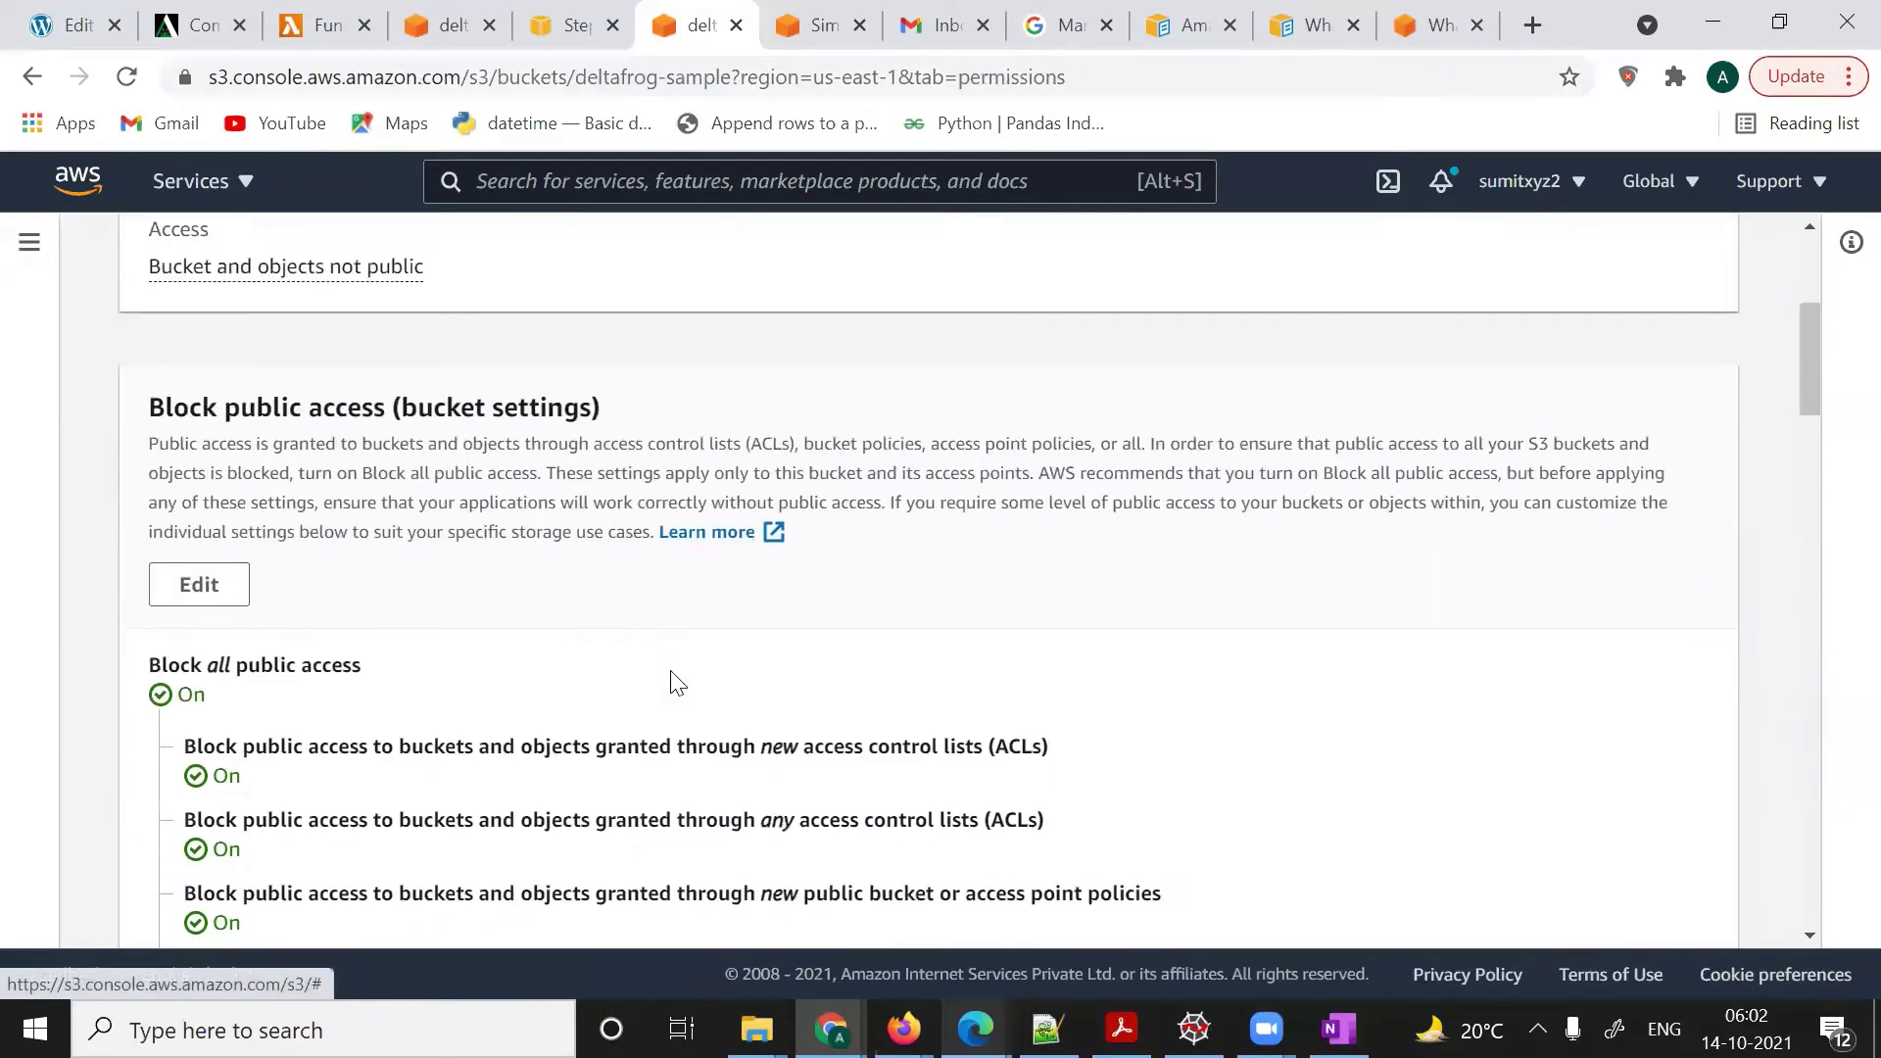
pyautogui.rightClick(674, 683)
pyautogui.click(1453, 798)
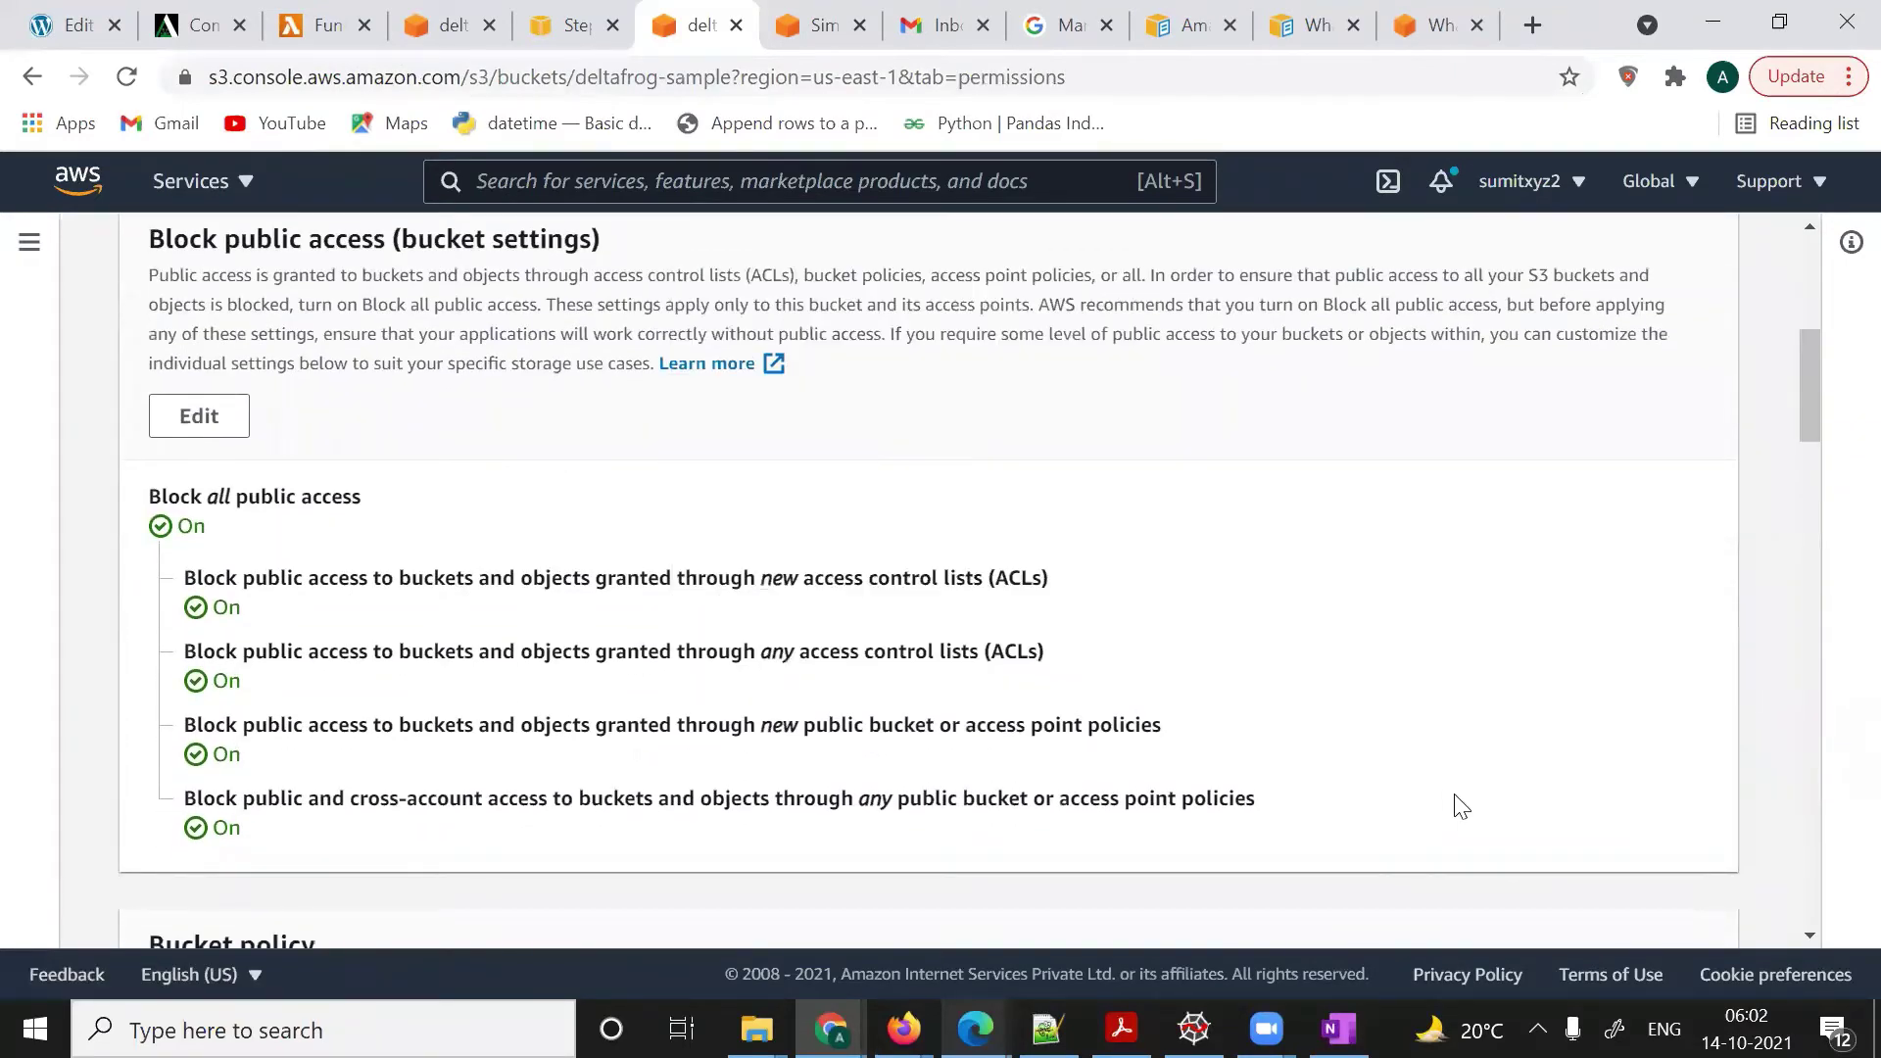
pyautogui.scroll(-3, 1453, 798)
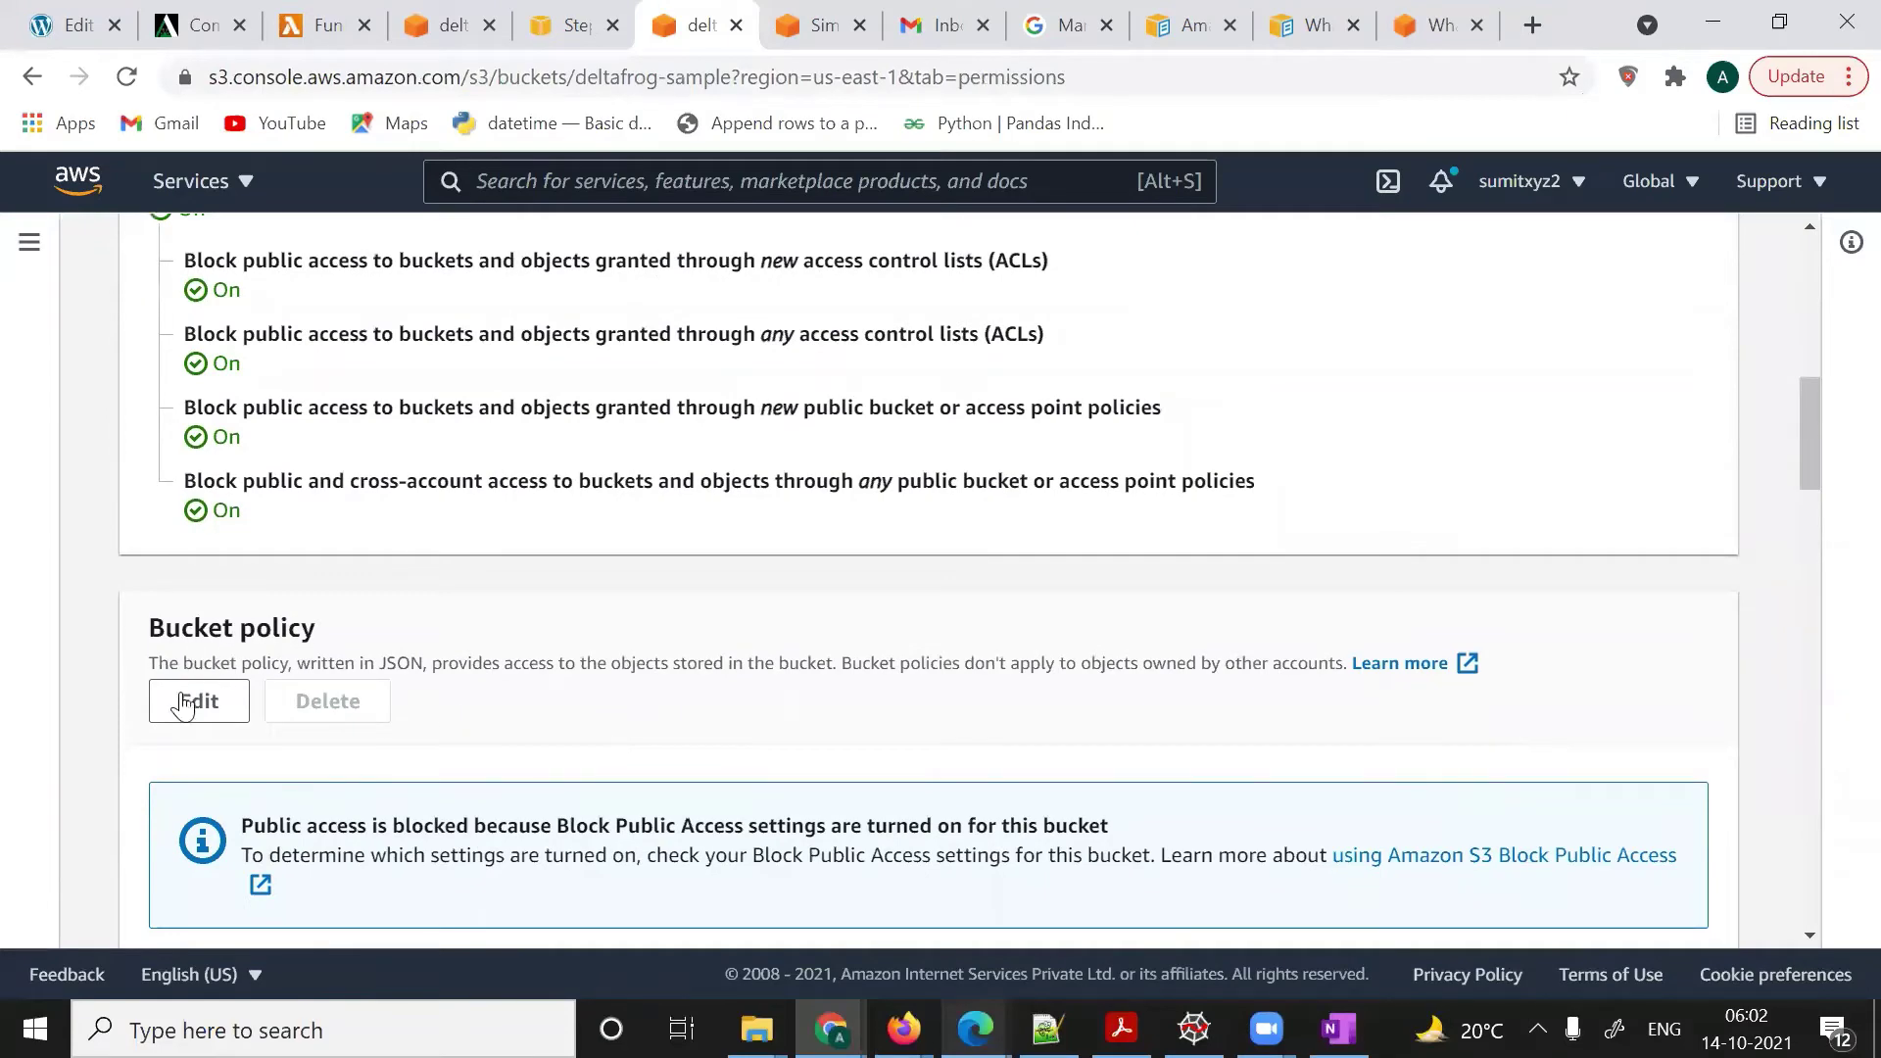
pyautogui.click(177, 699)
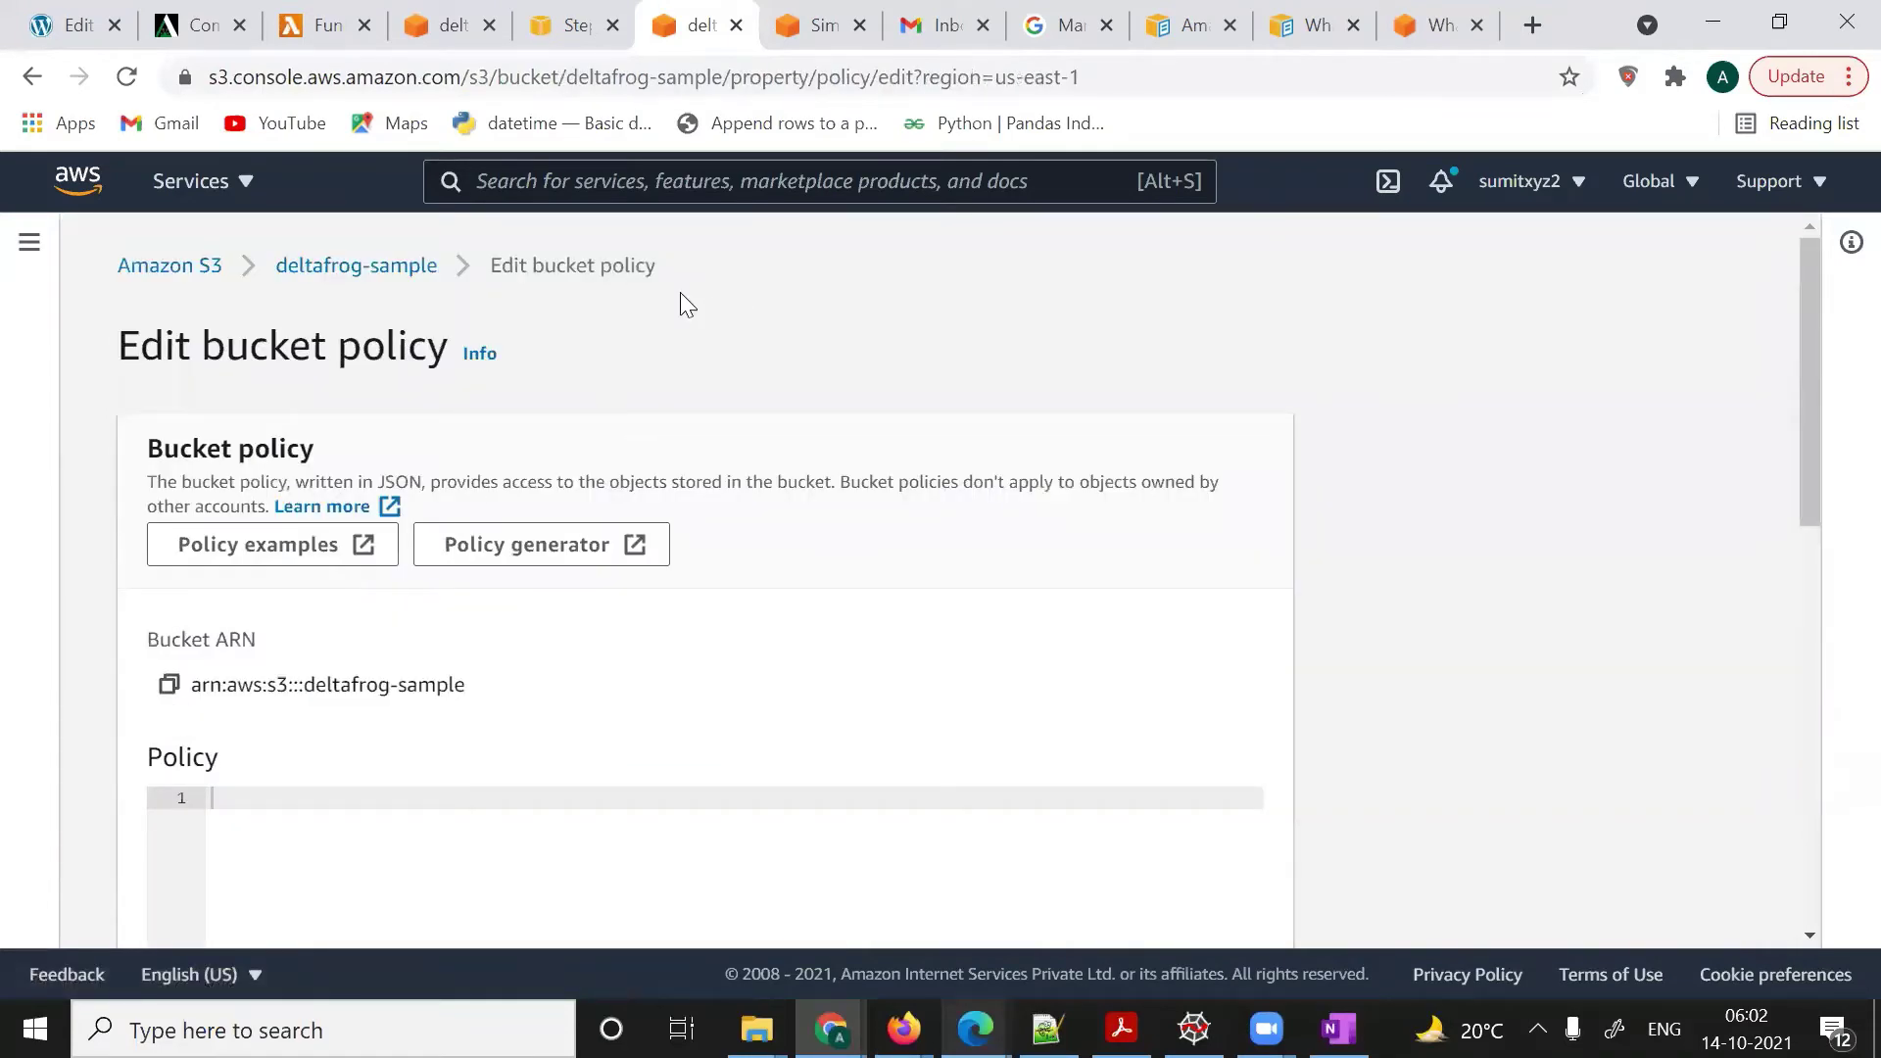
pyautogui.click(828, 25)
# - Review test_s3_bucket_notification's default JSON access policy, including its SourceOwner condition
pyautogui.scroll(-2, 932, 523)
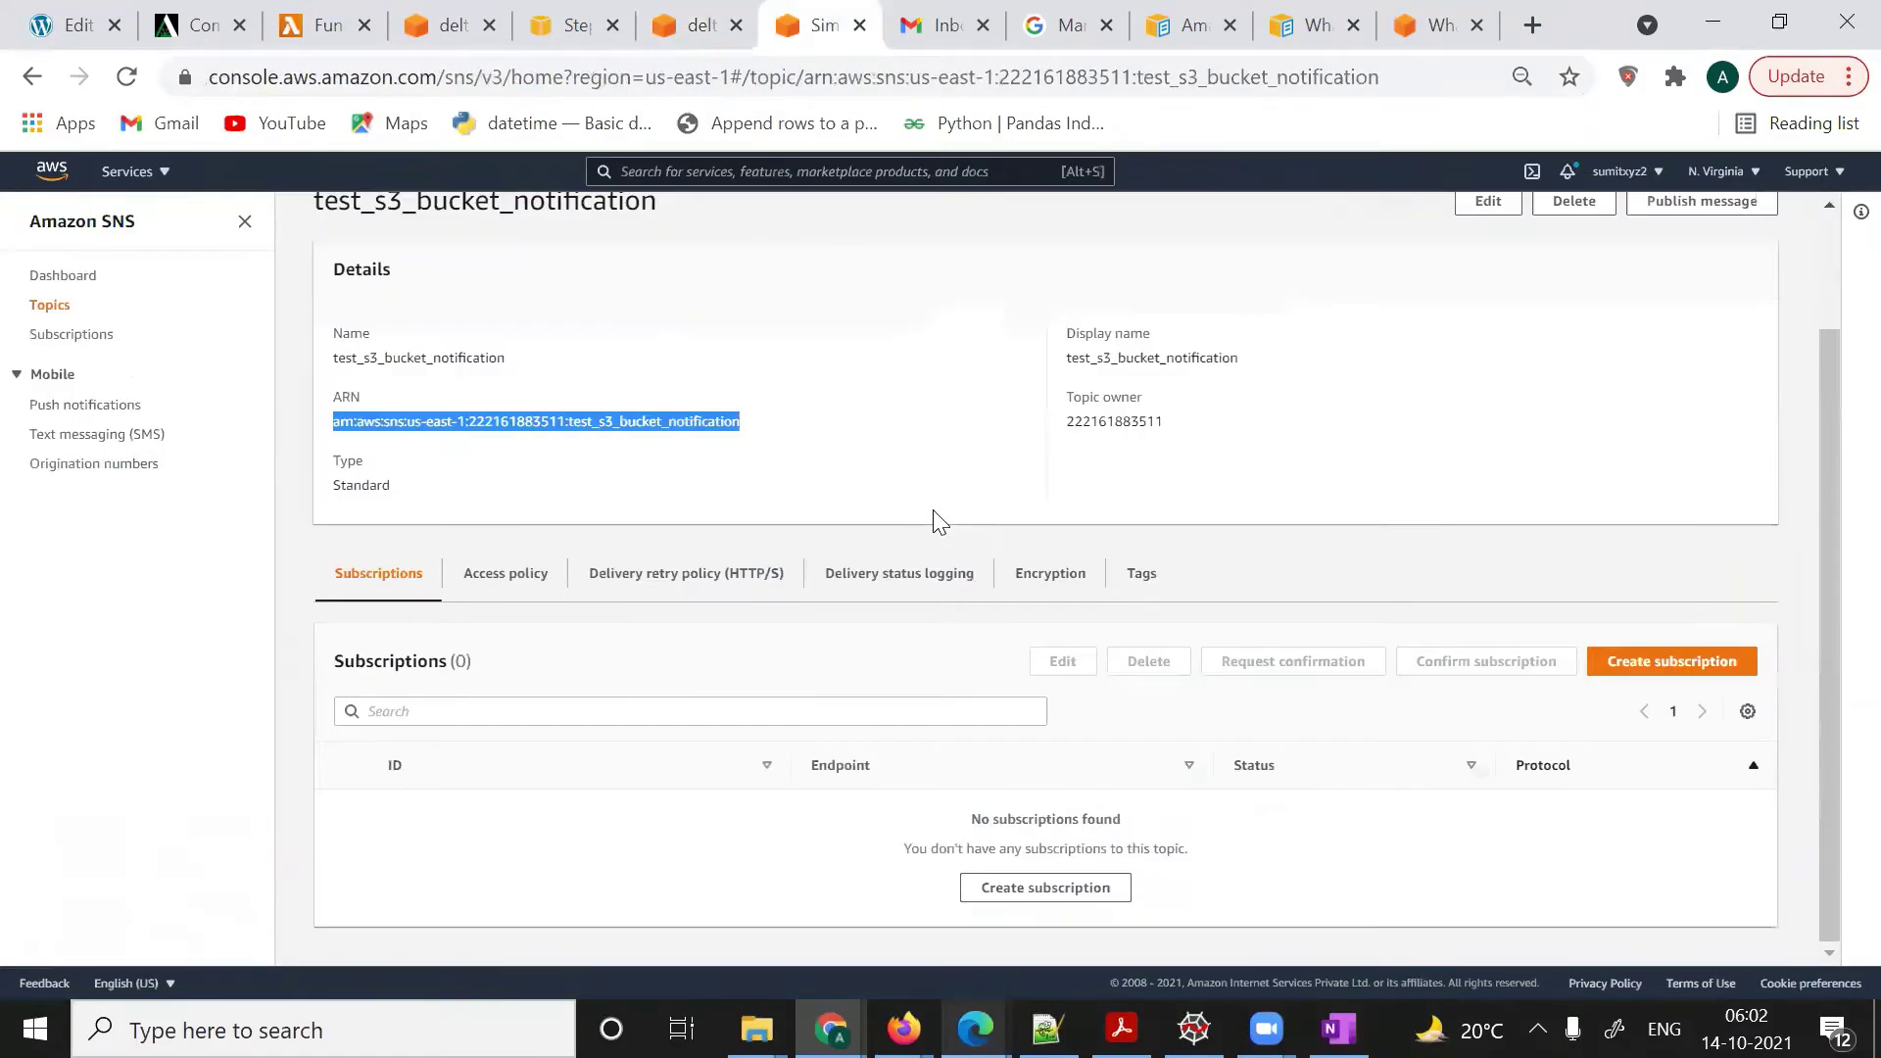
pyautogui.click(511, 591)
pyautogui.scroll(-2, 845, 725)
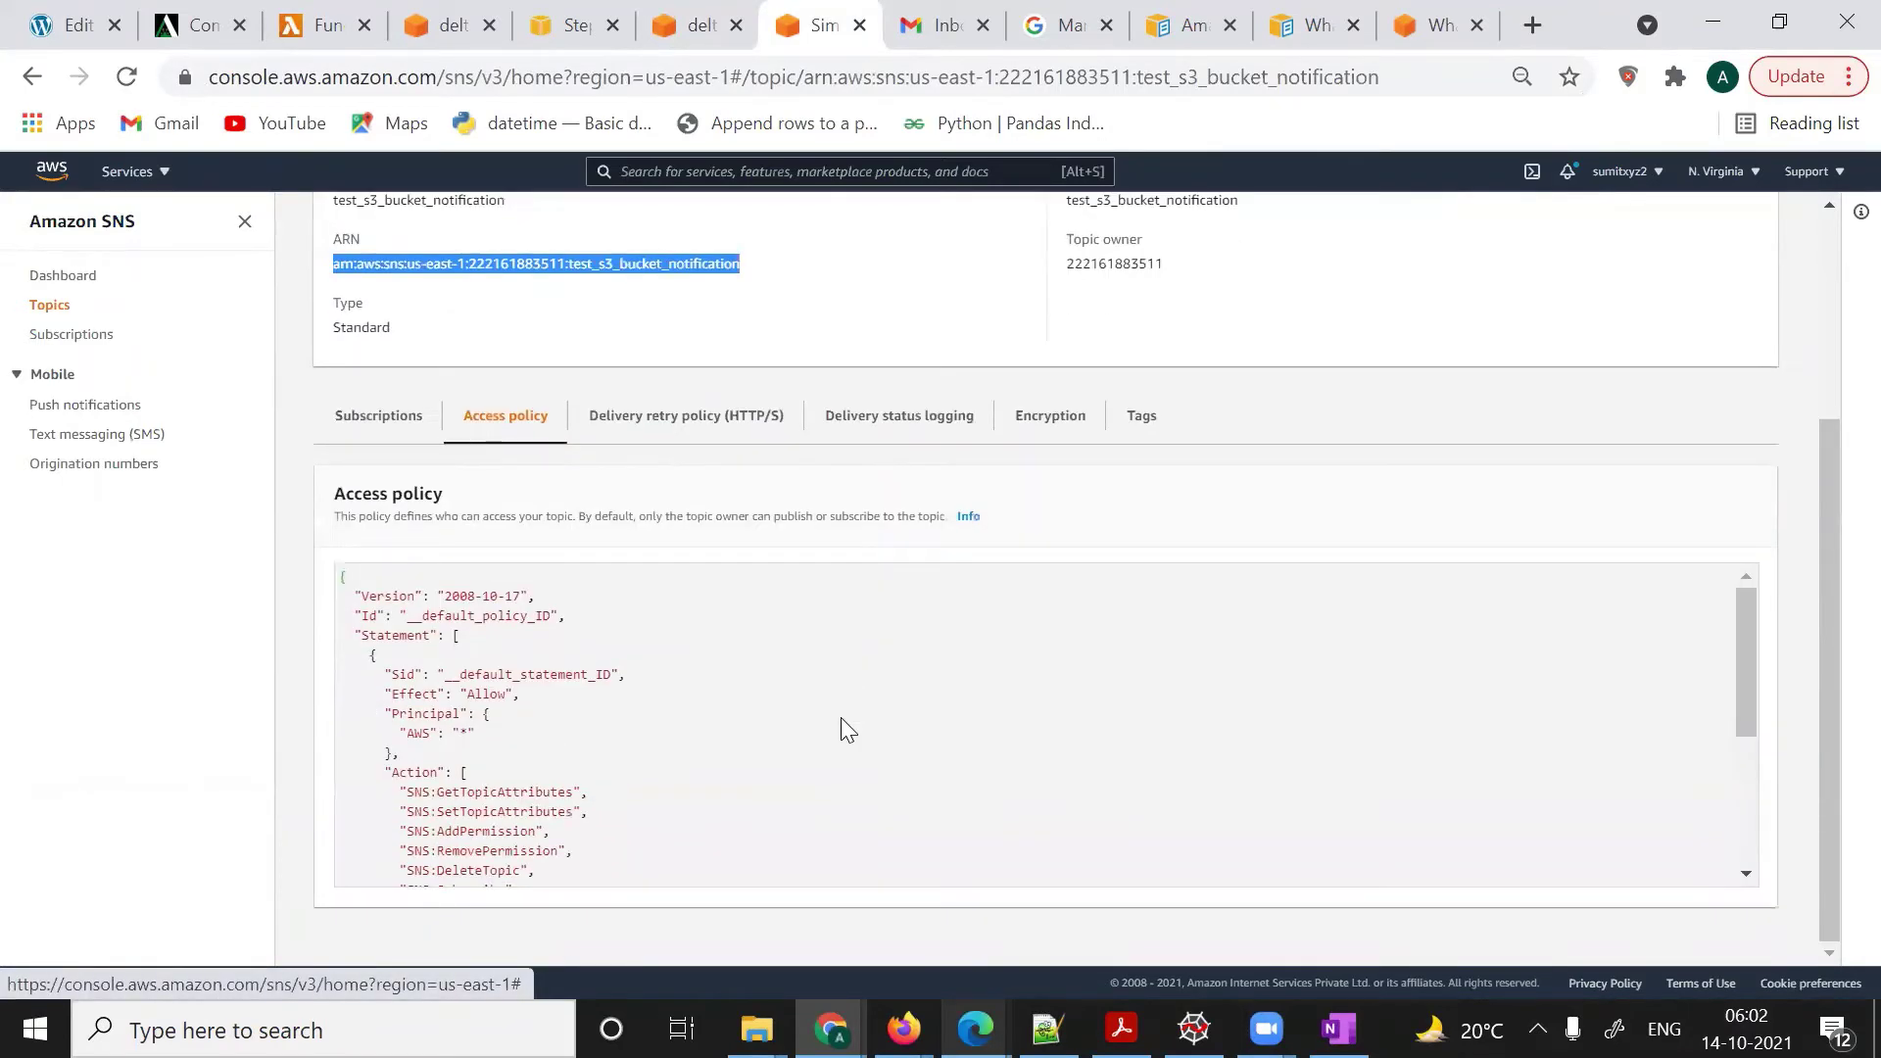
pyautogui.scroll(-3, 840, 718)
pyautogui.scroll(-2, 843, 720)
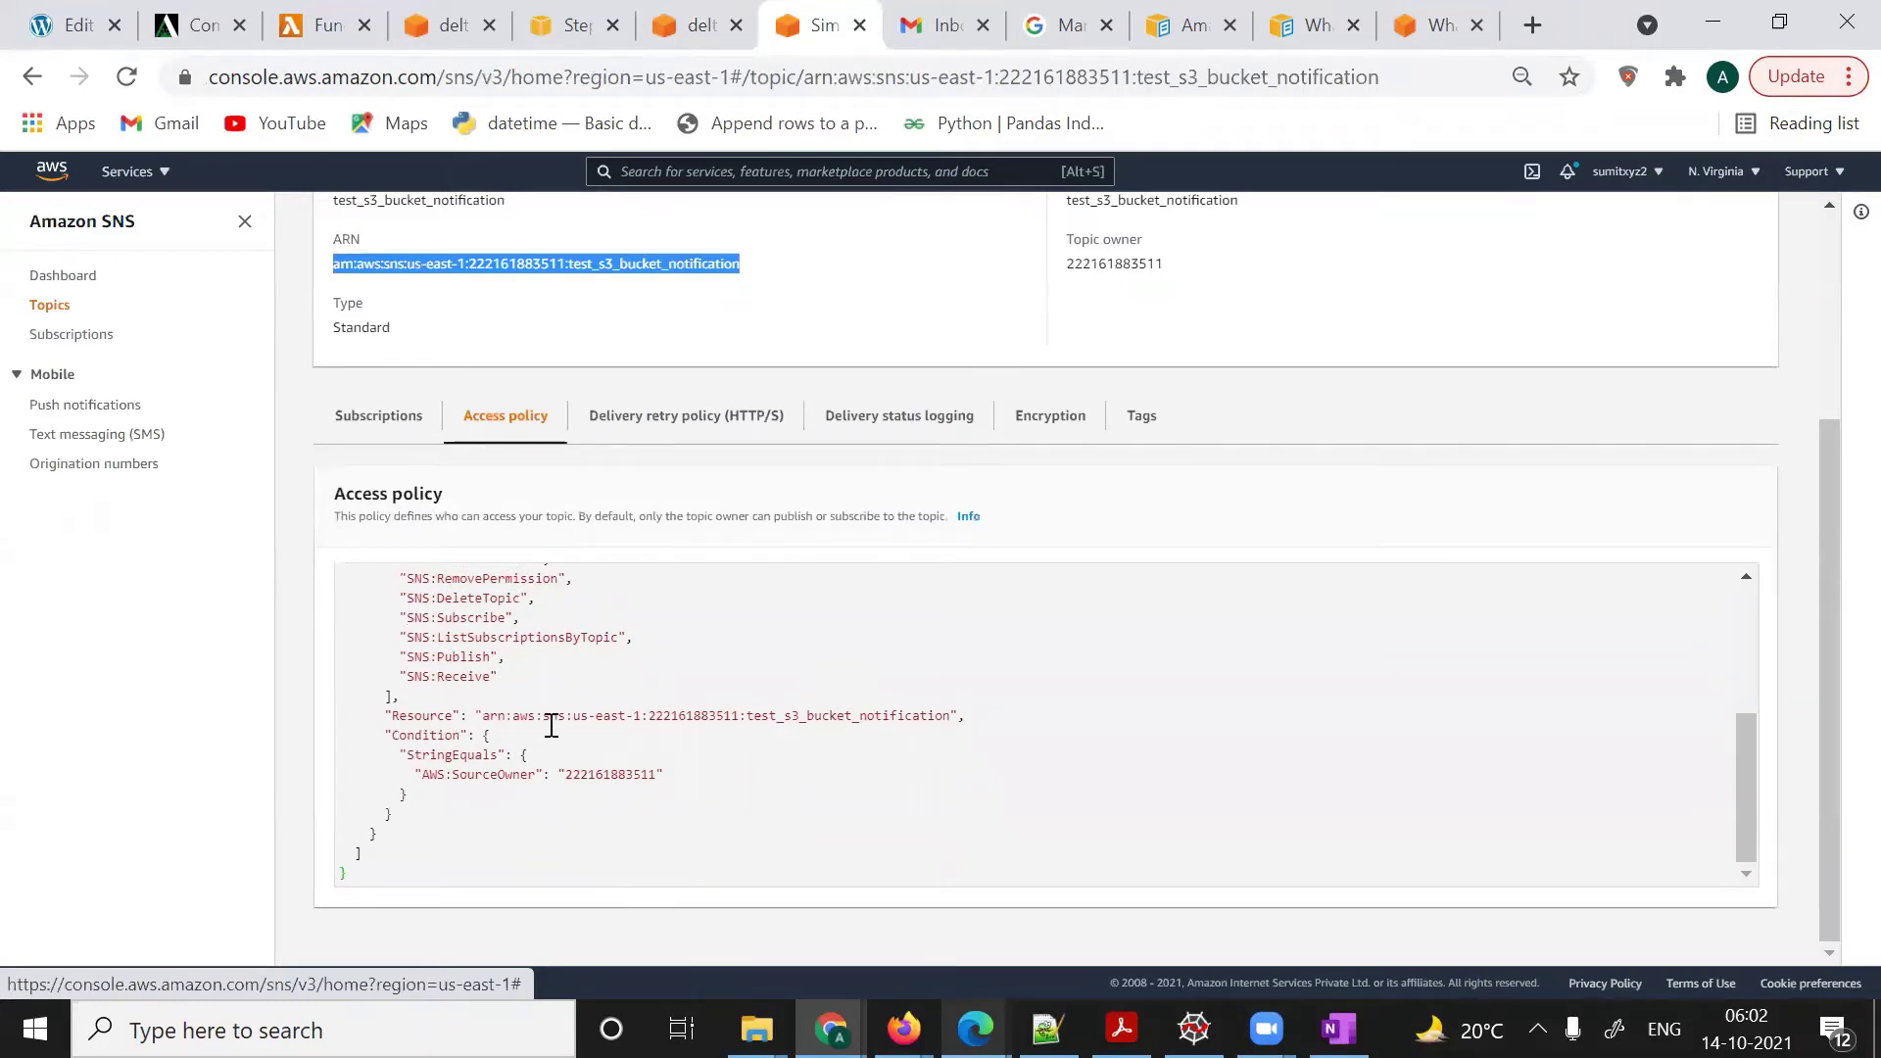
pyautogui.click(540, 637)
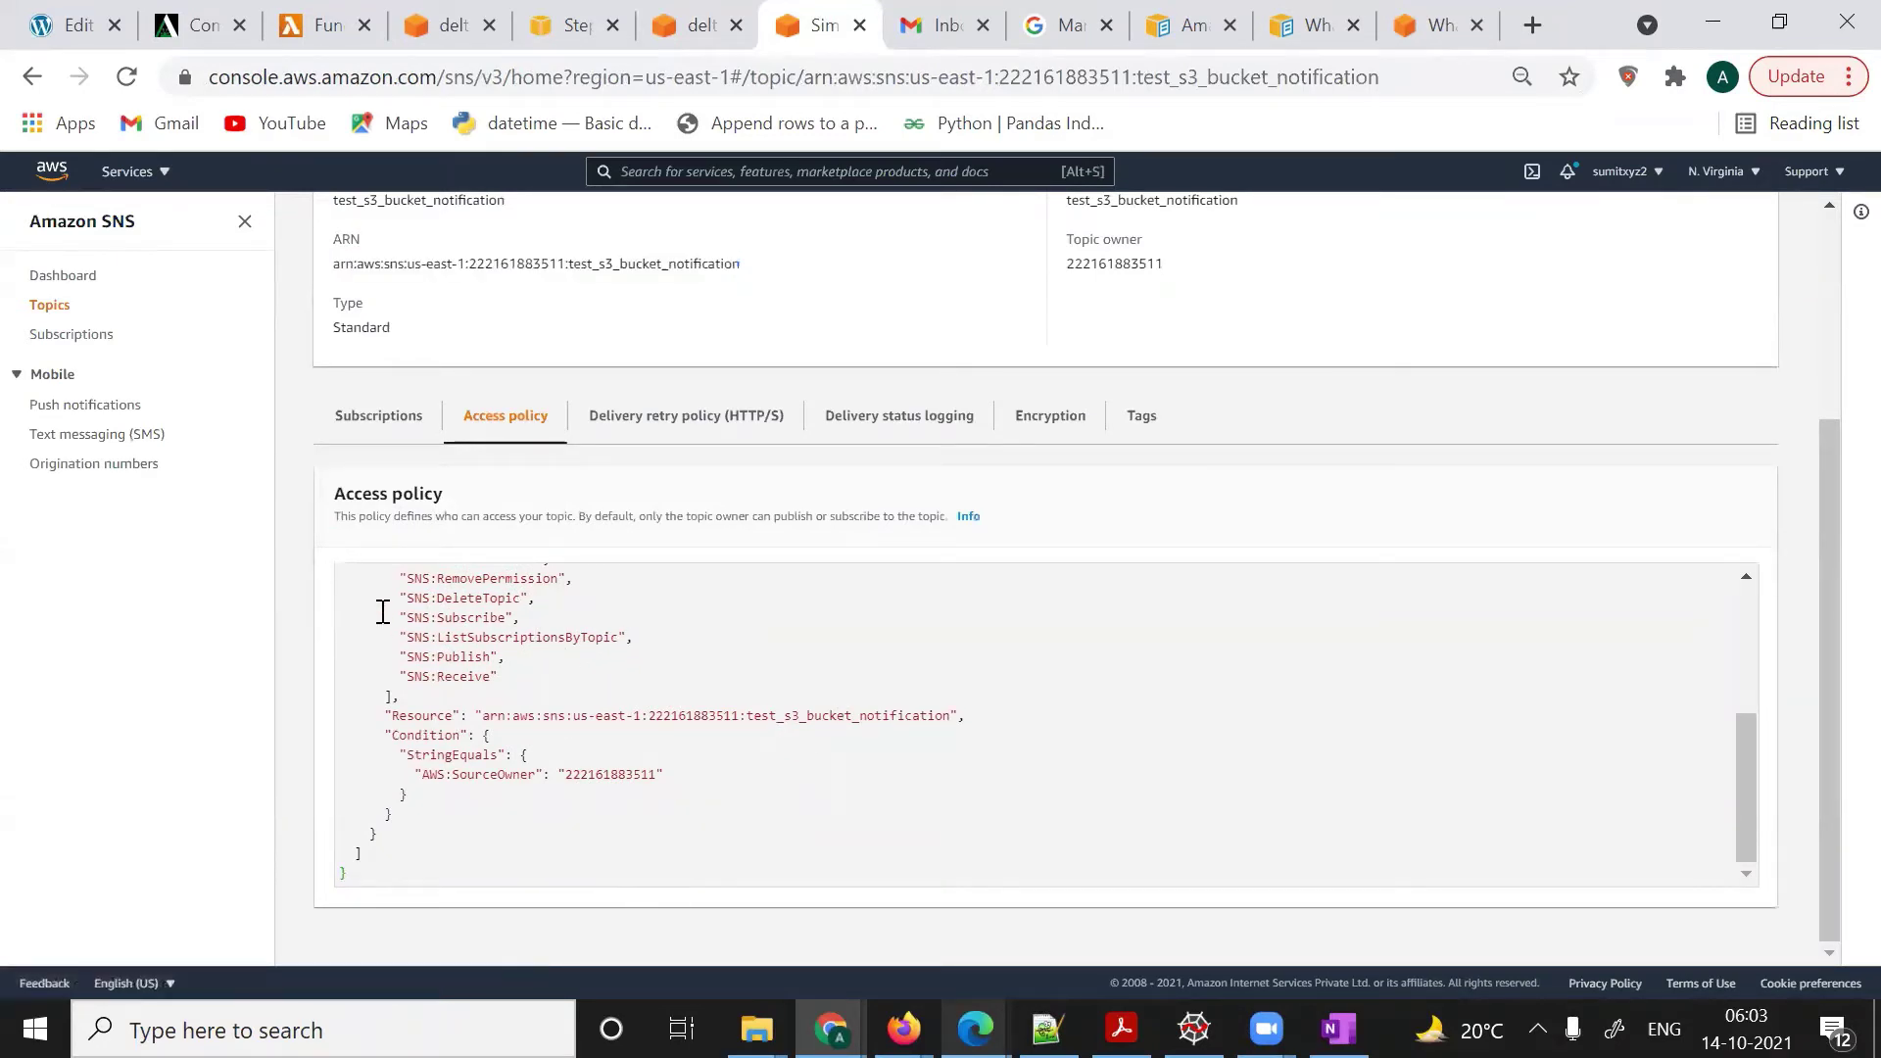
pyautogui.moveTo(377, 586); pyautogui.dragTo(474, 900)
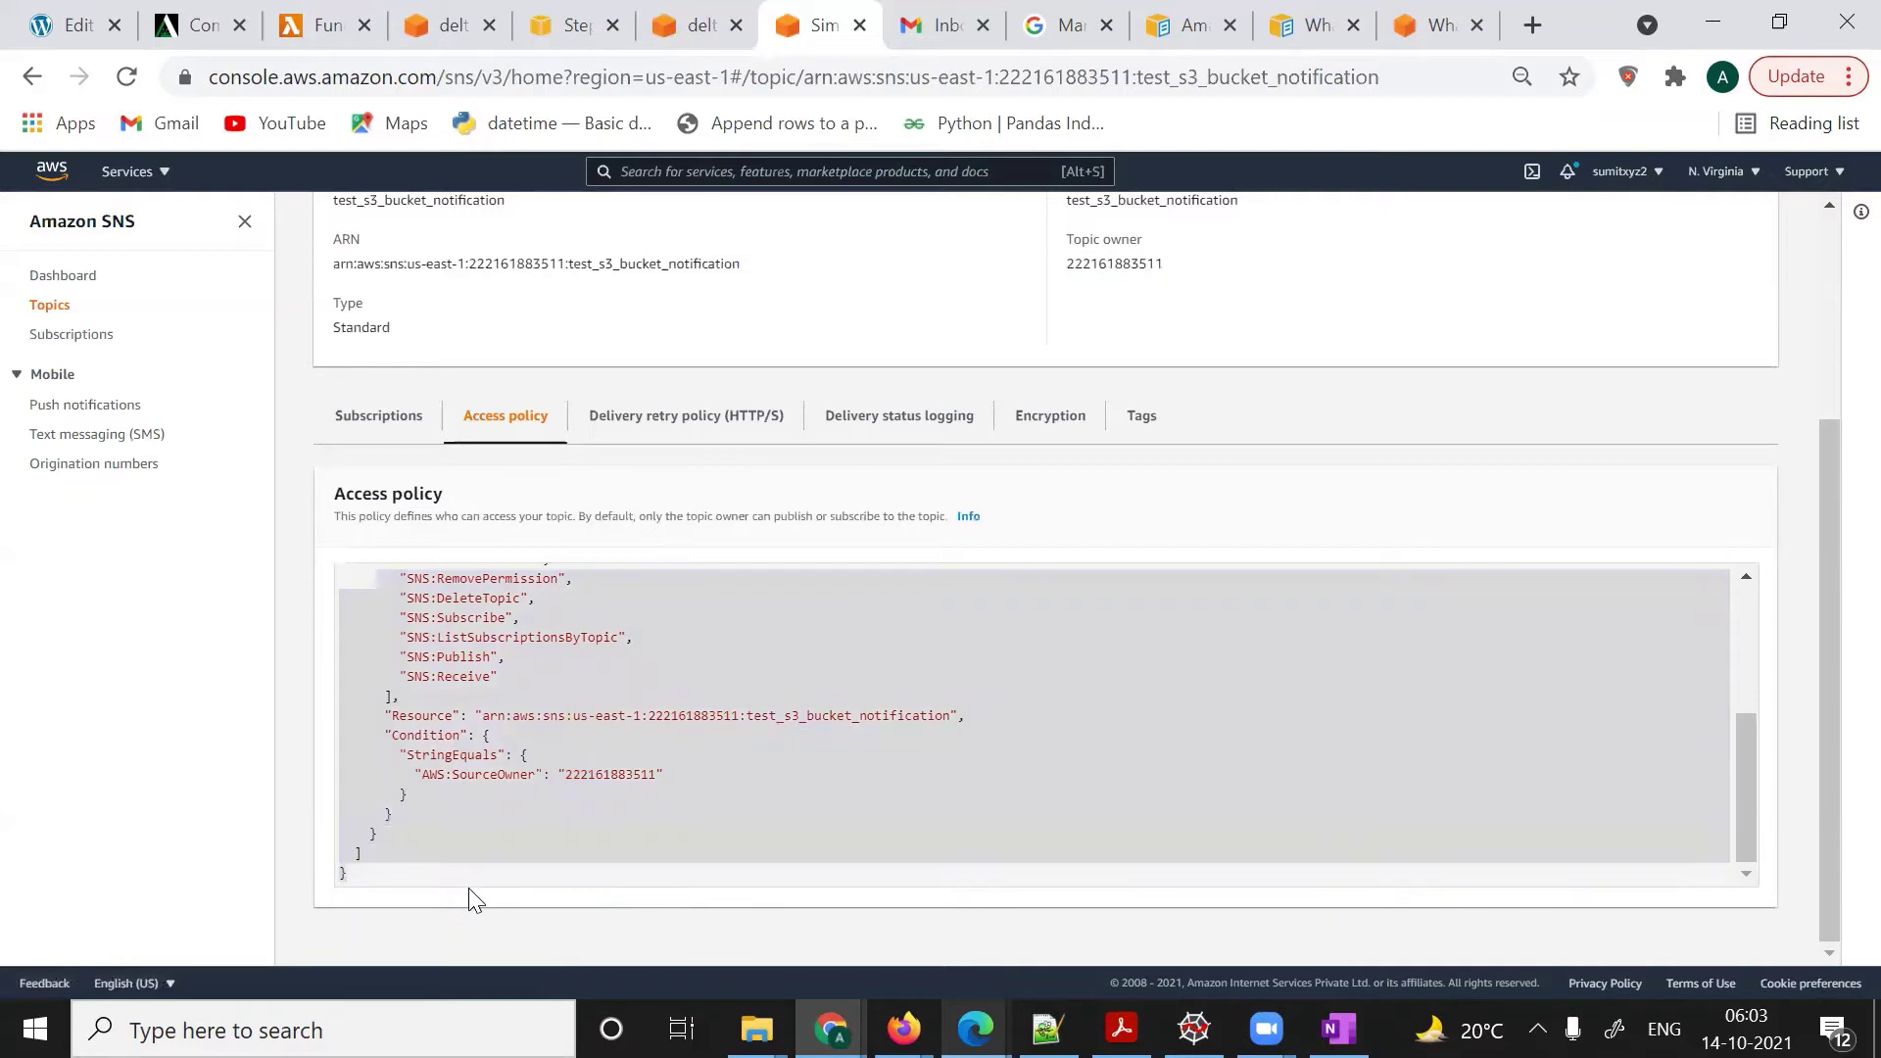
pyautogui.scroll(3, 588, 740)
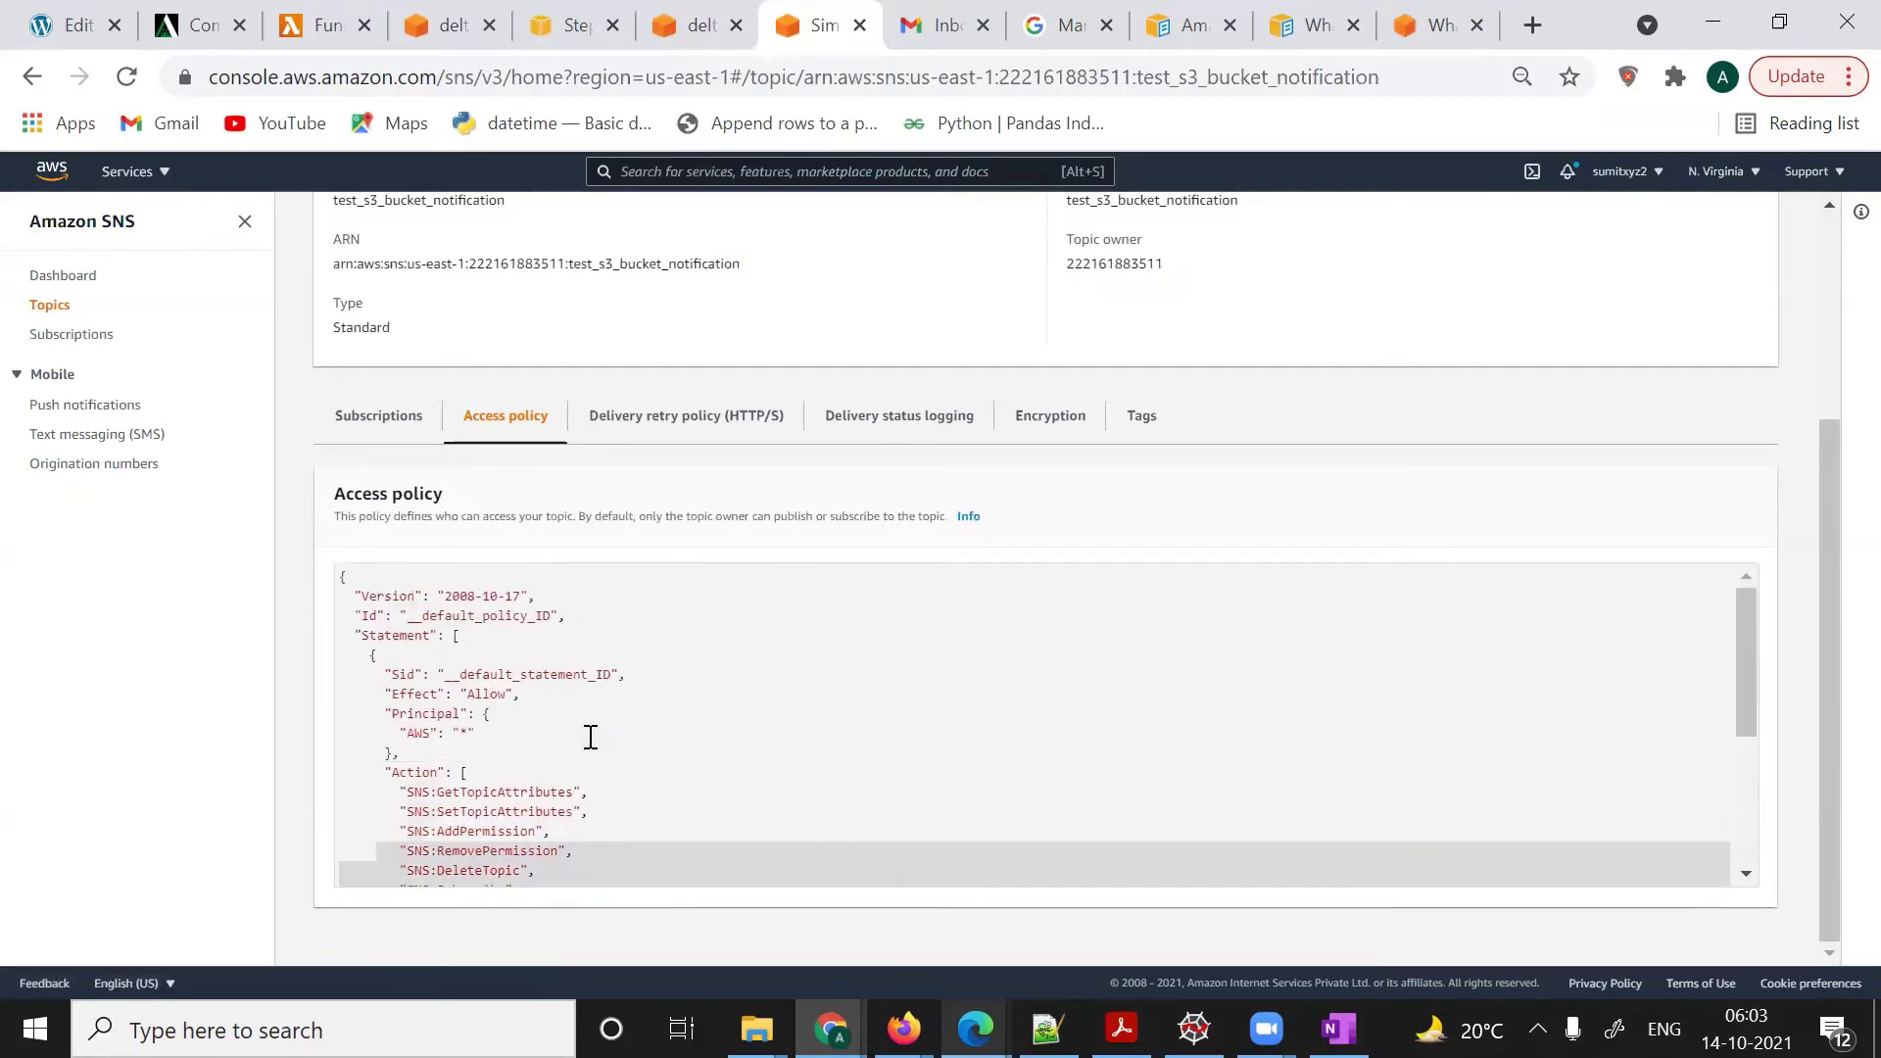
pyautogui.scroll(3, 591, 737)
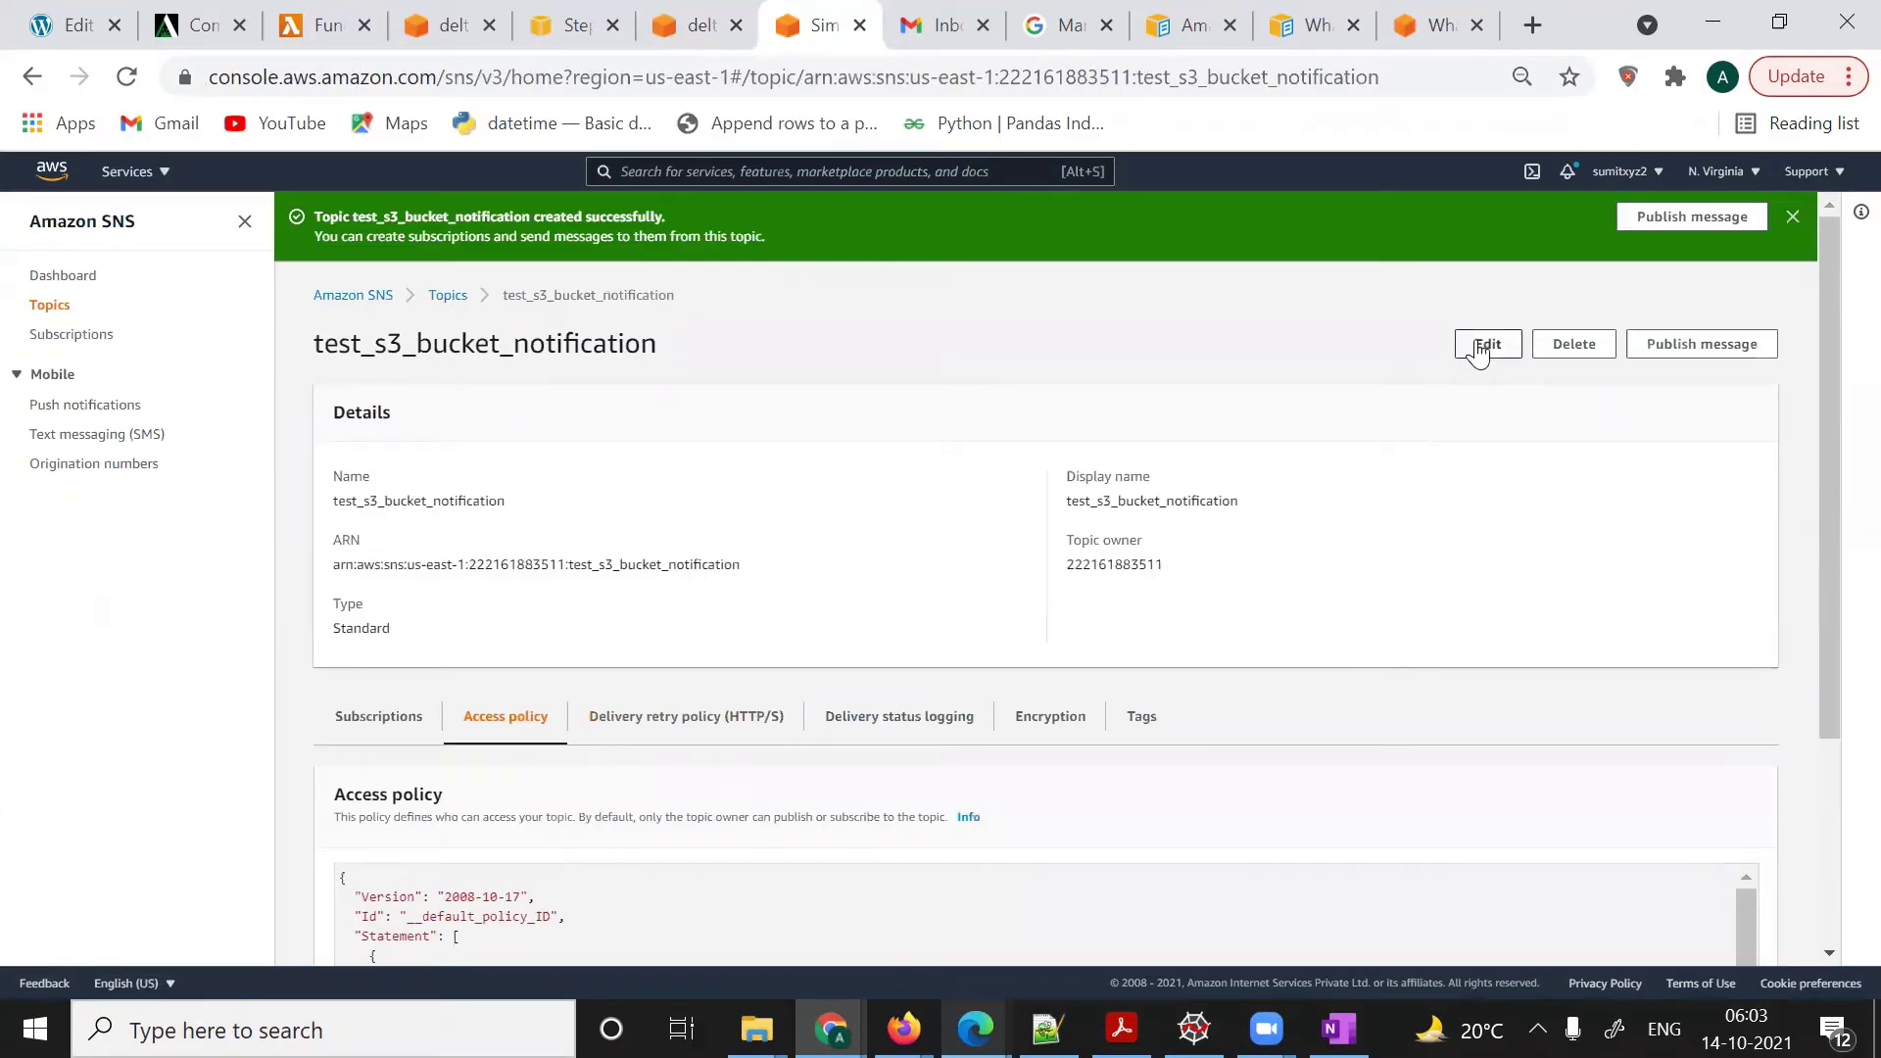
# - Overwrite the topic's access policy with the pasted S3 publish policy and save changes
pyautogui.click(1479, 345)
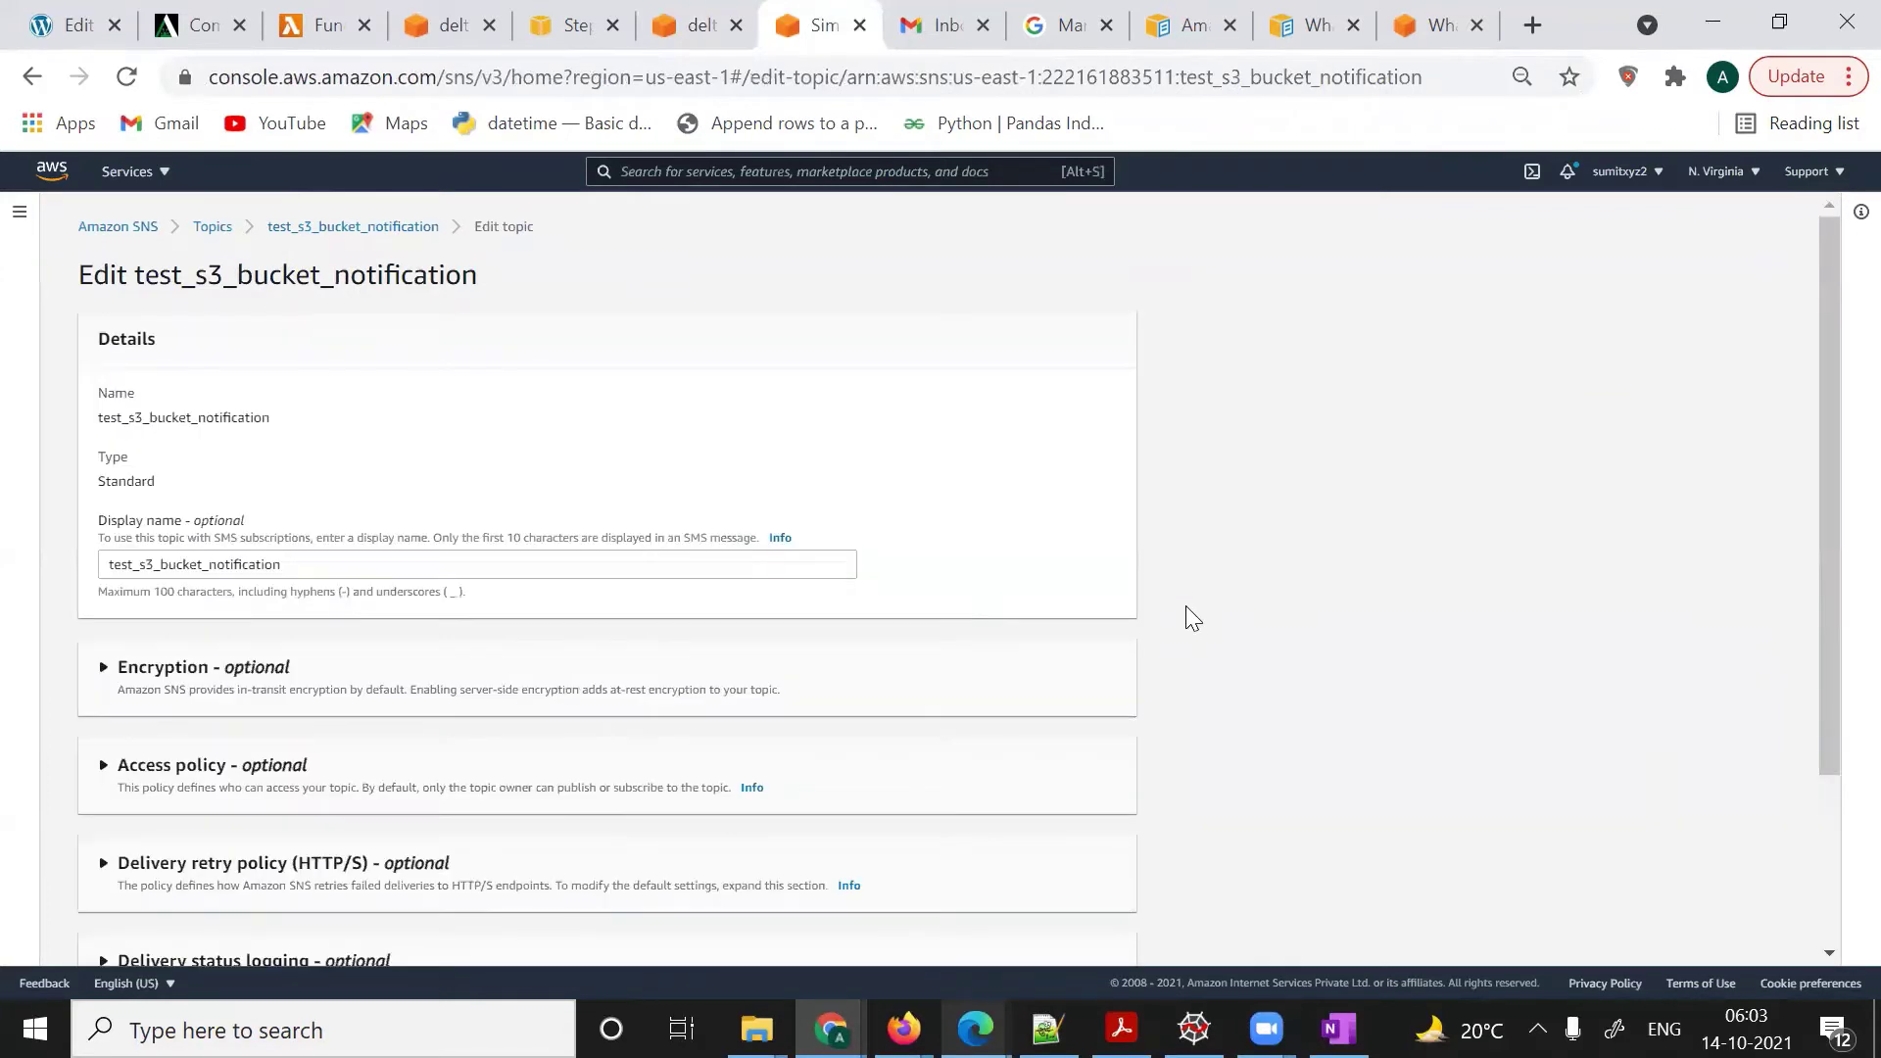
pyautogui.scroll(-3, 1192, 618)
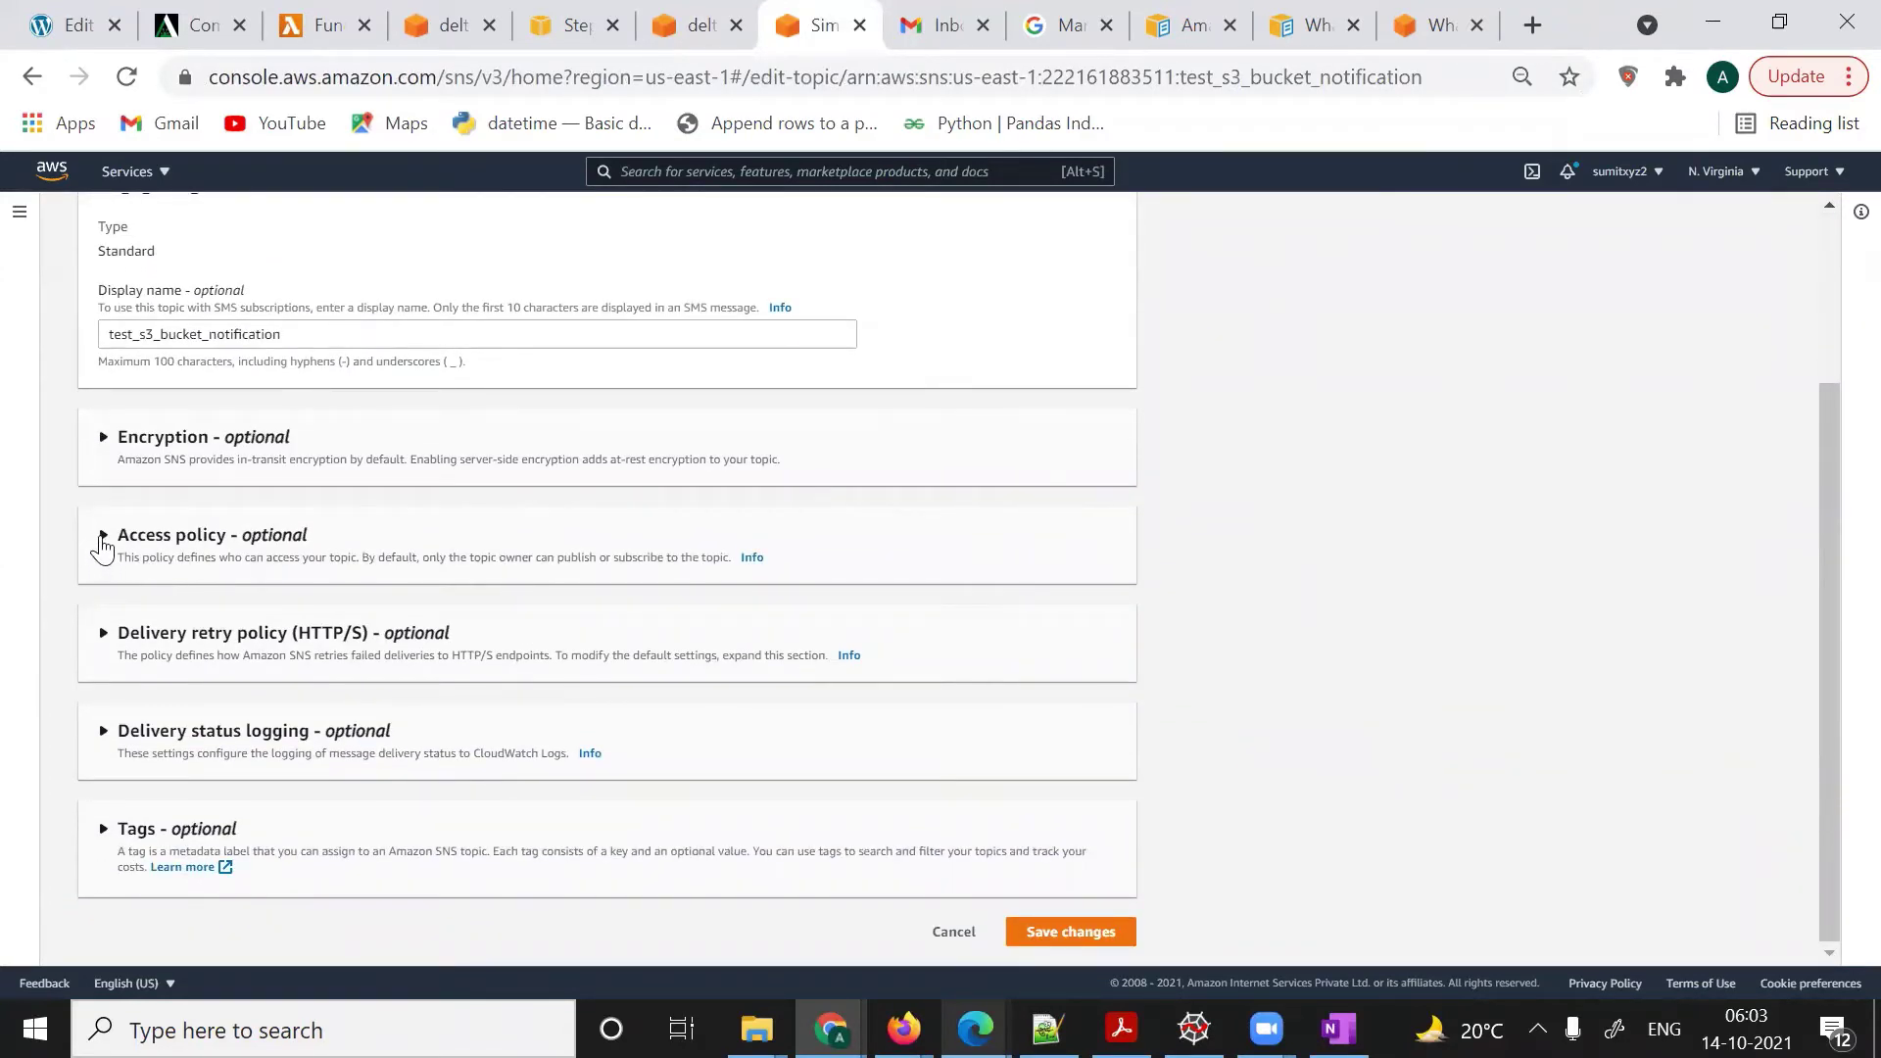
pyautogui.click(102, 546)
pyautogui.scroll(-3, 536, 692)
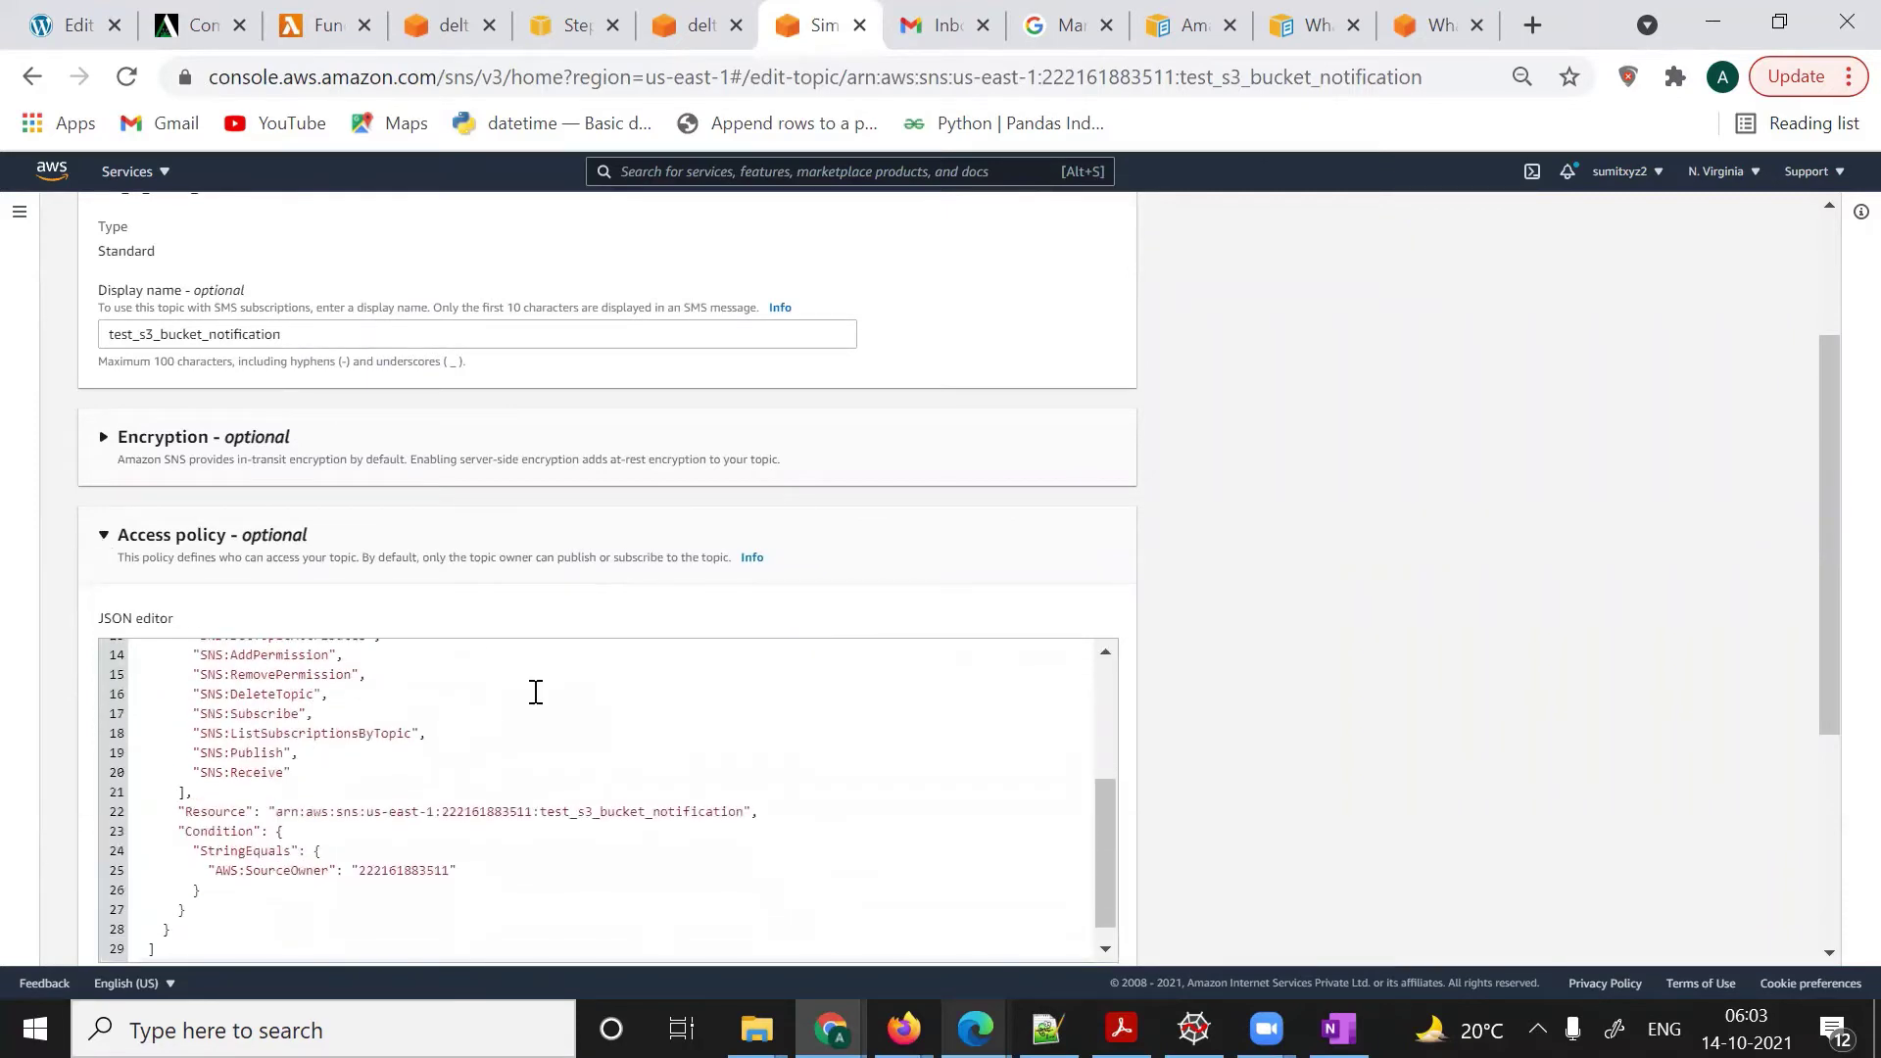
pyautogui.scroll(-4, 1287, 565)
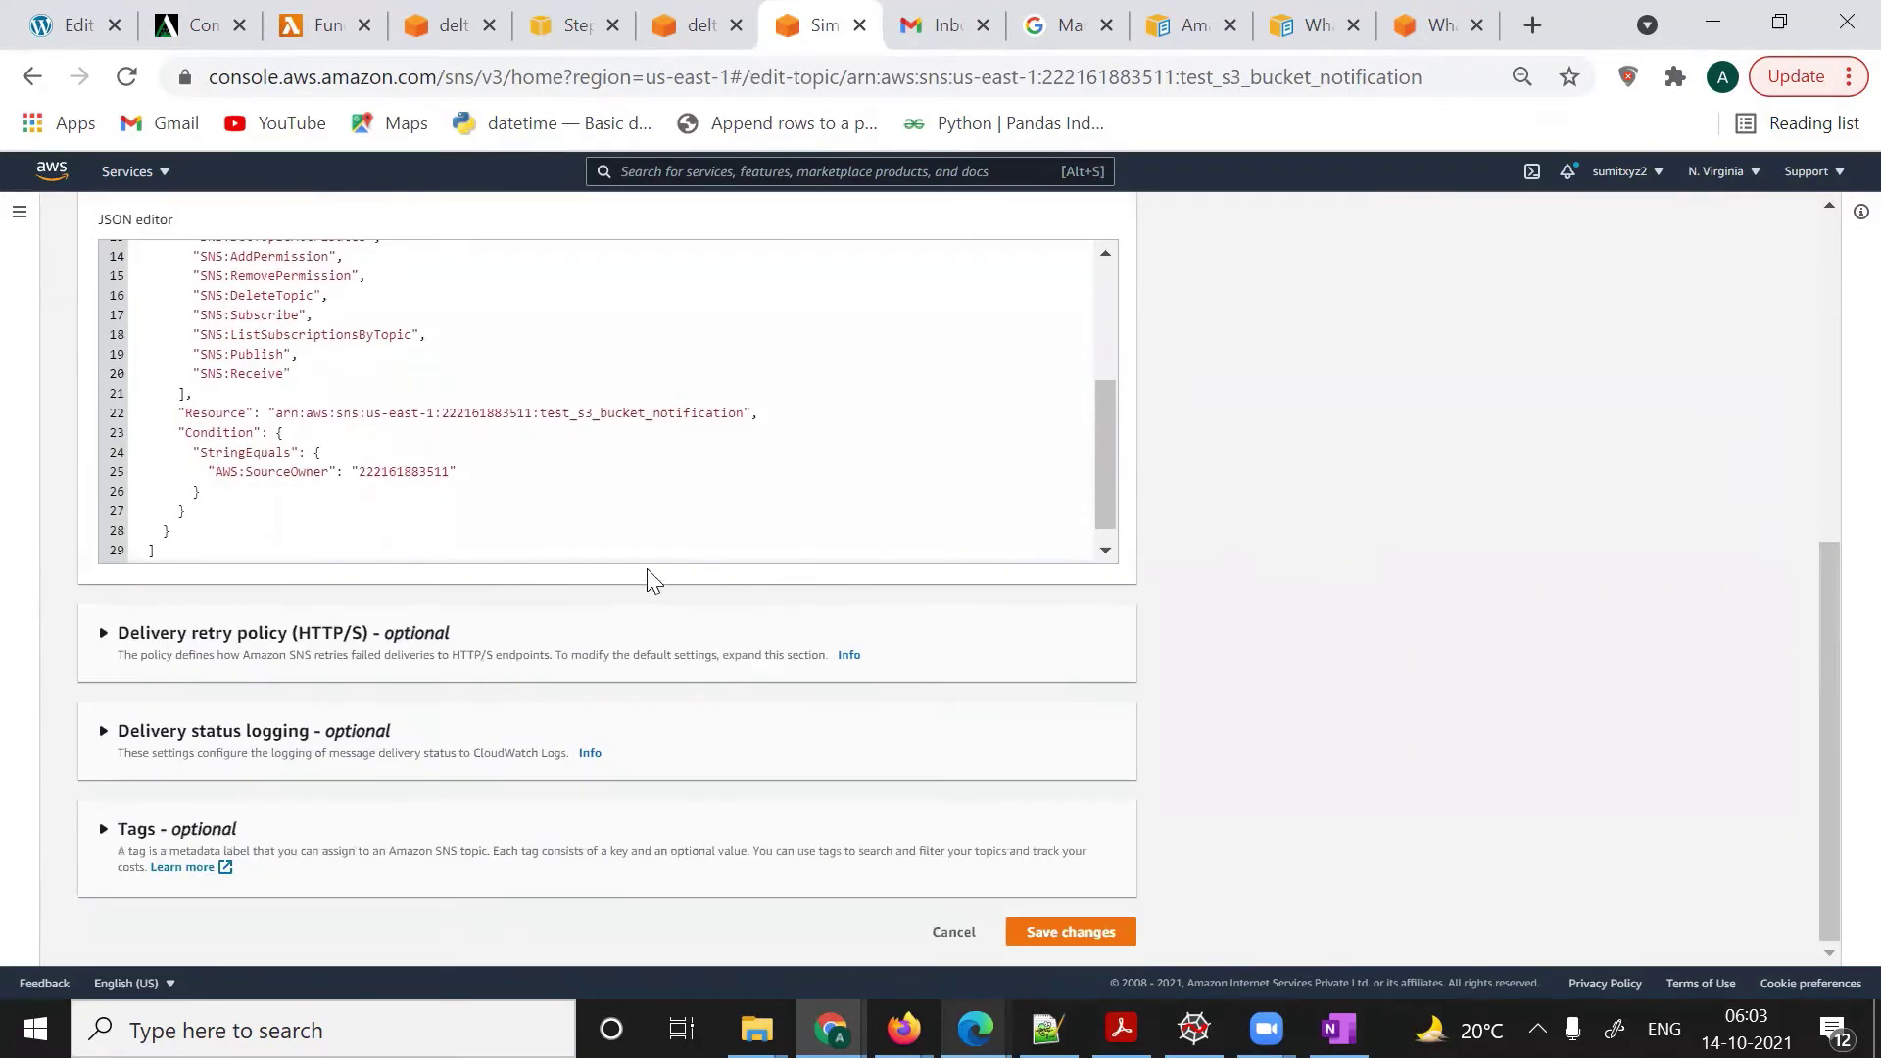
pyautogui.click(322, 544)
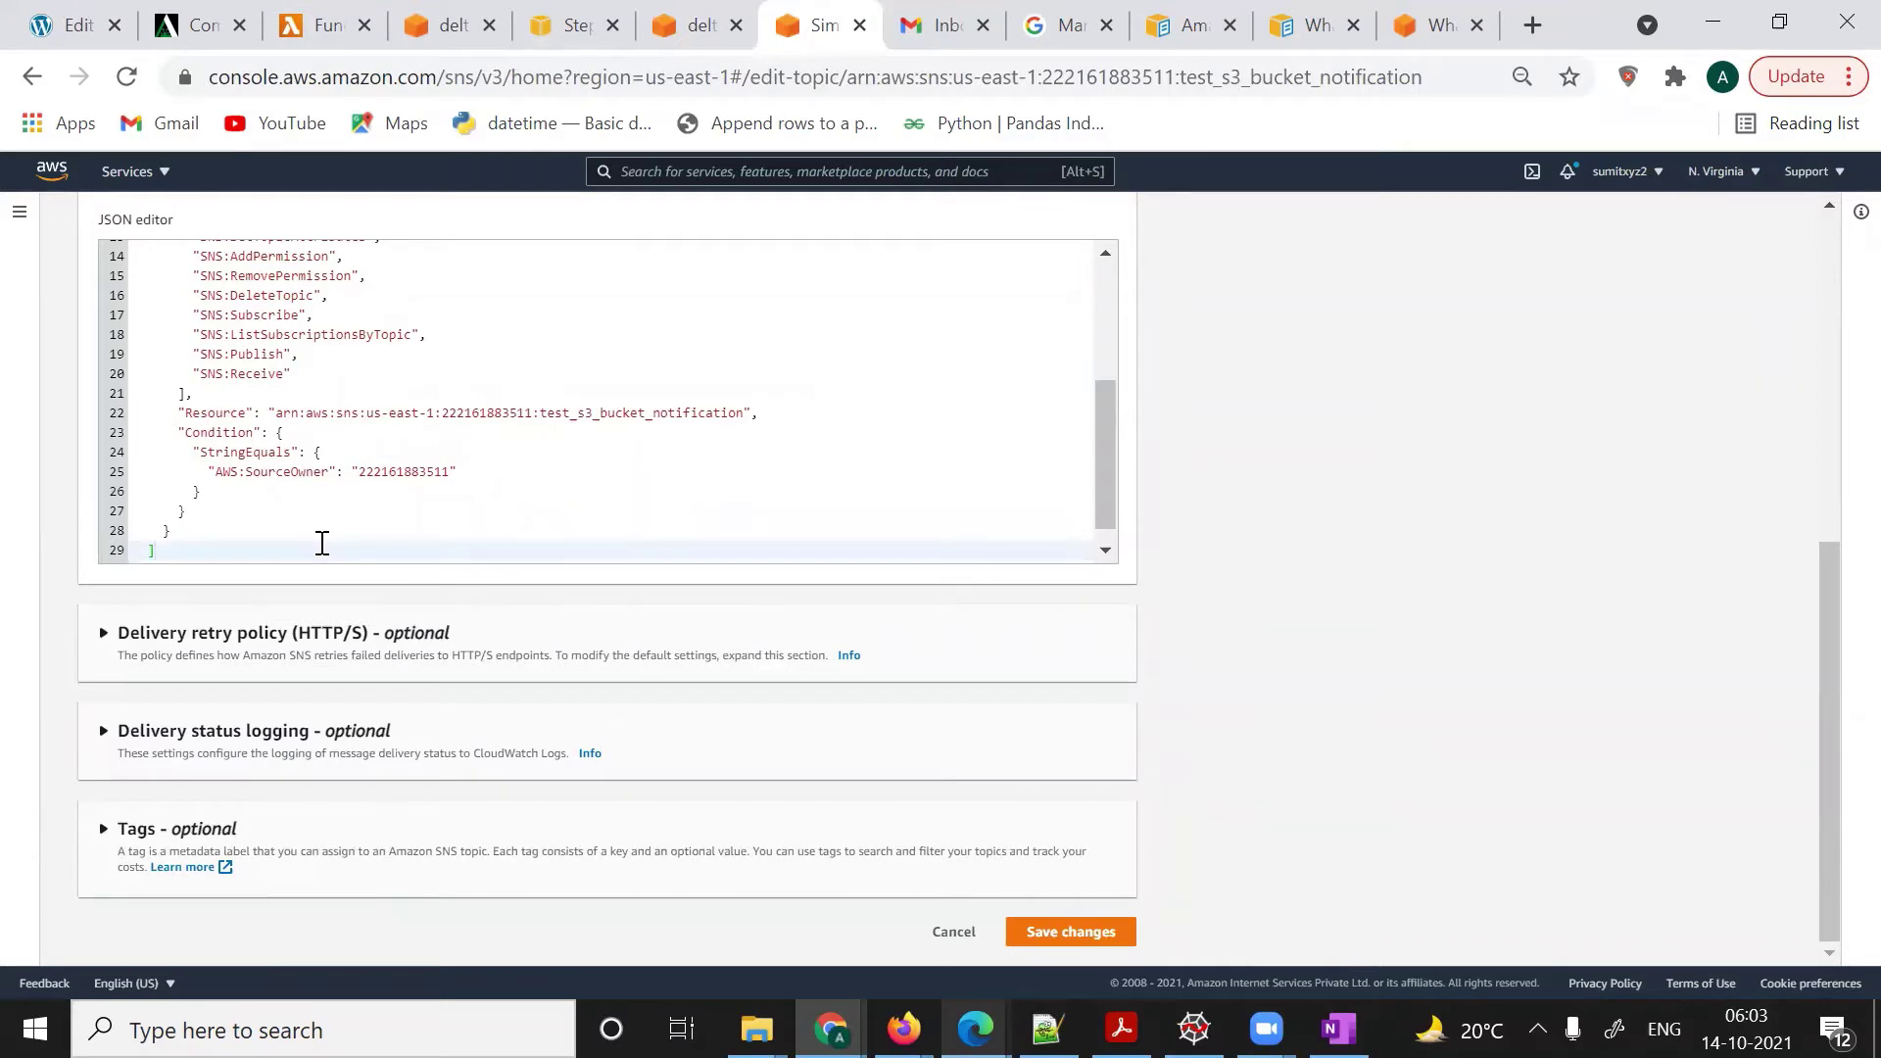
pyautogui.hotkey('ctrl', 'a')
pyautogui.hotkey('ctrl', 'v')
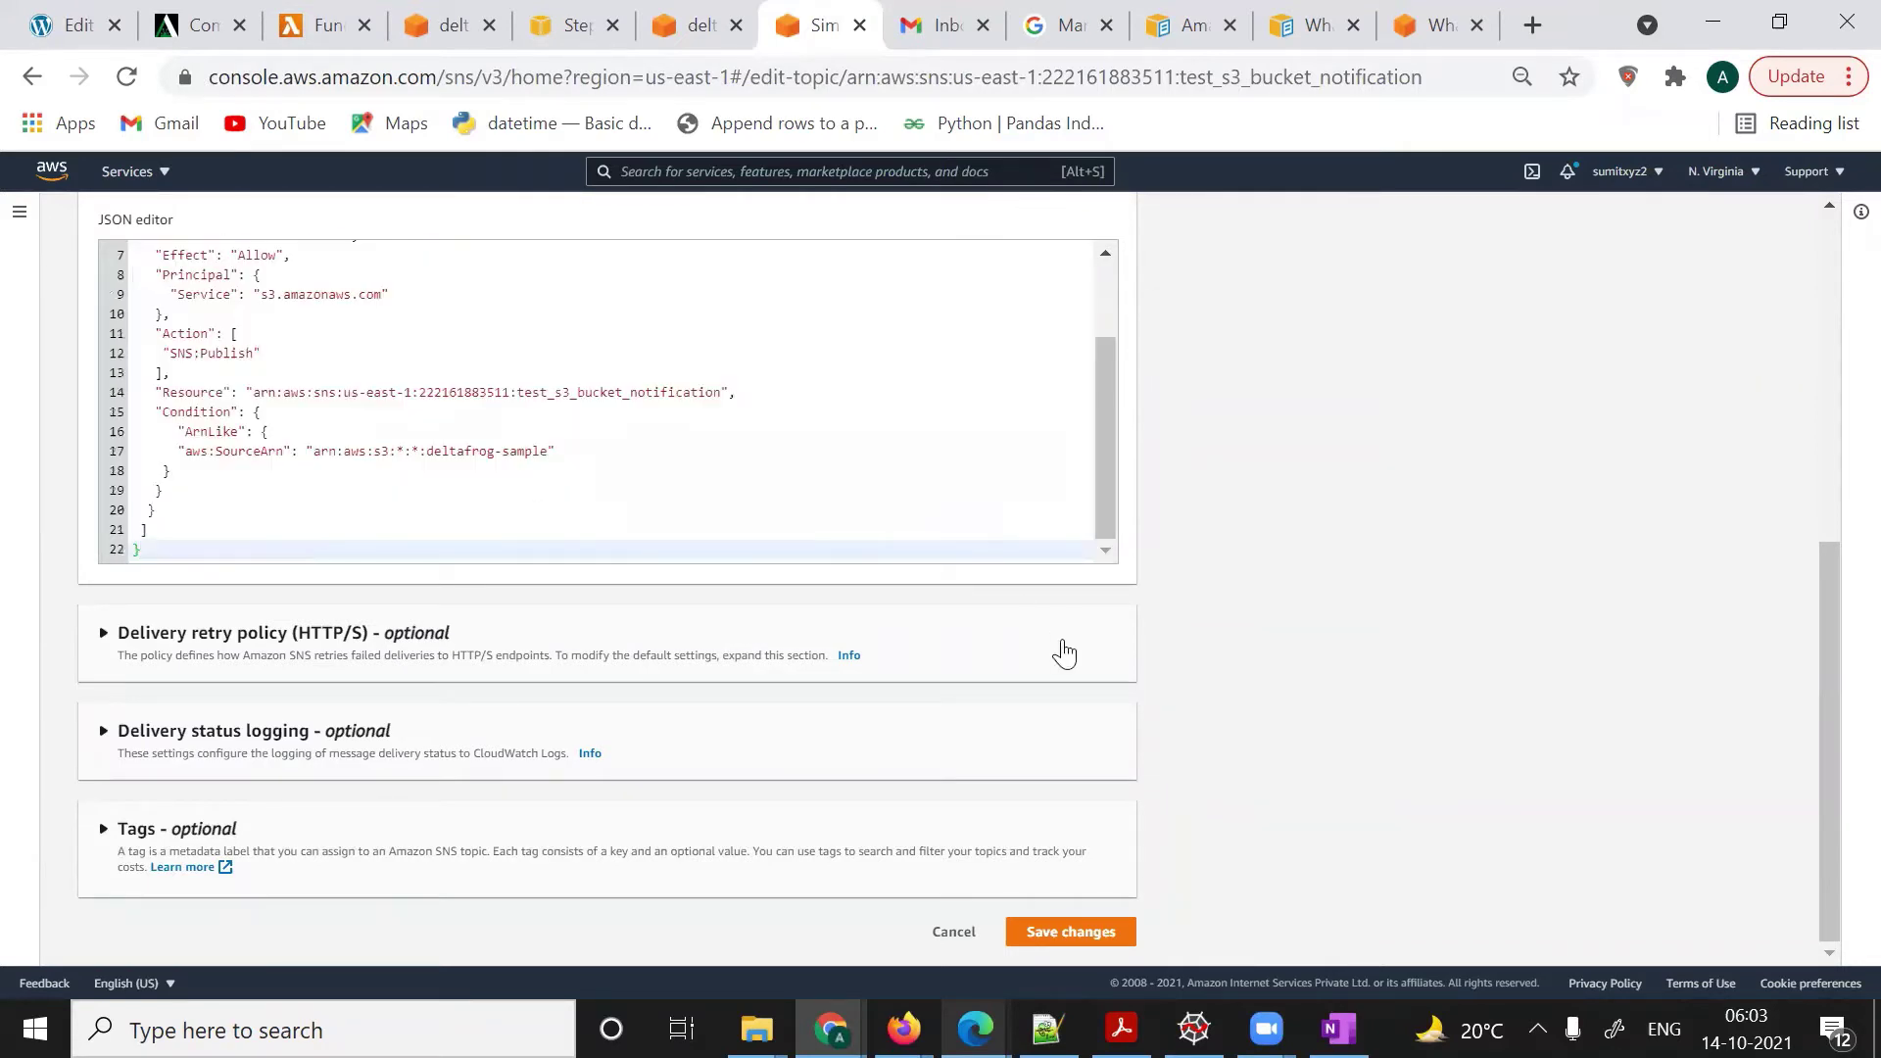
pyautogui.moveTo(1107, 494); pyautogui.dragTo(1091, 545)
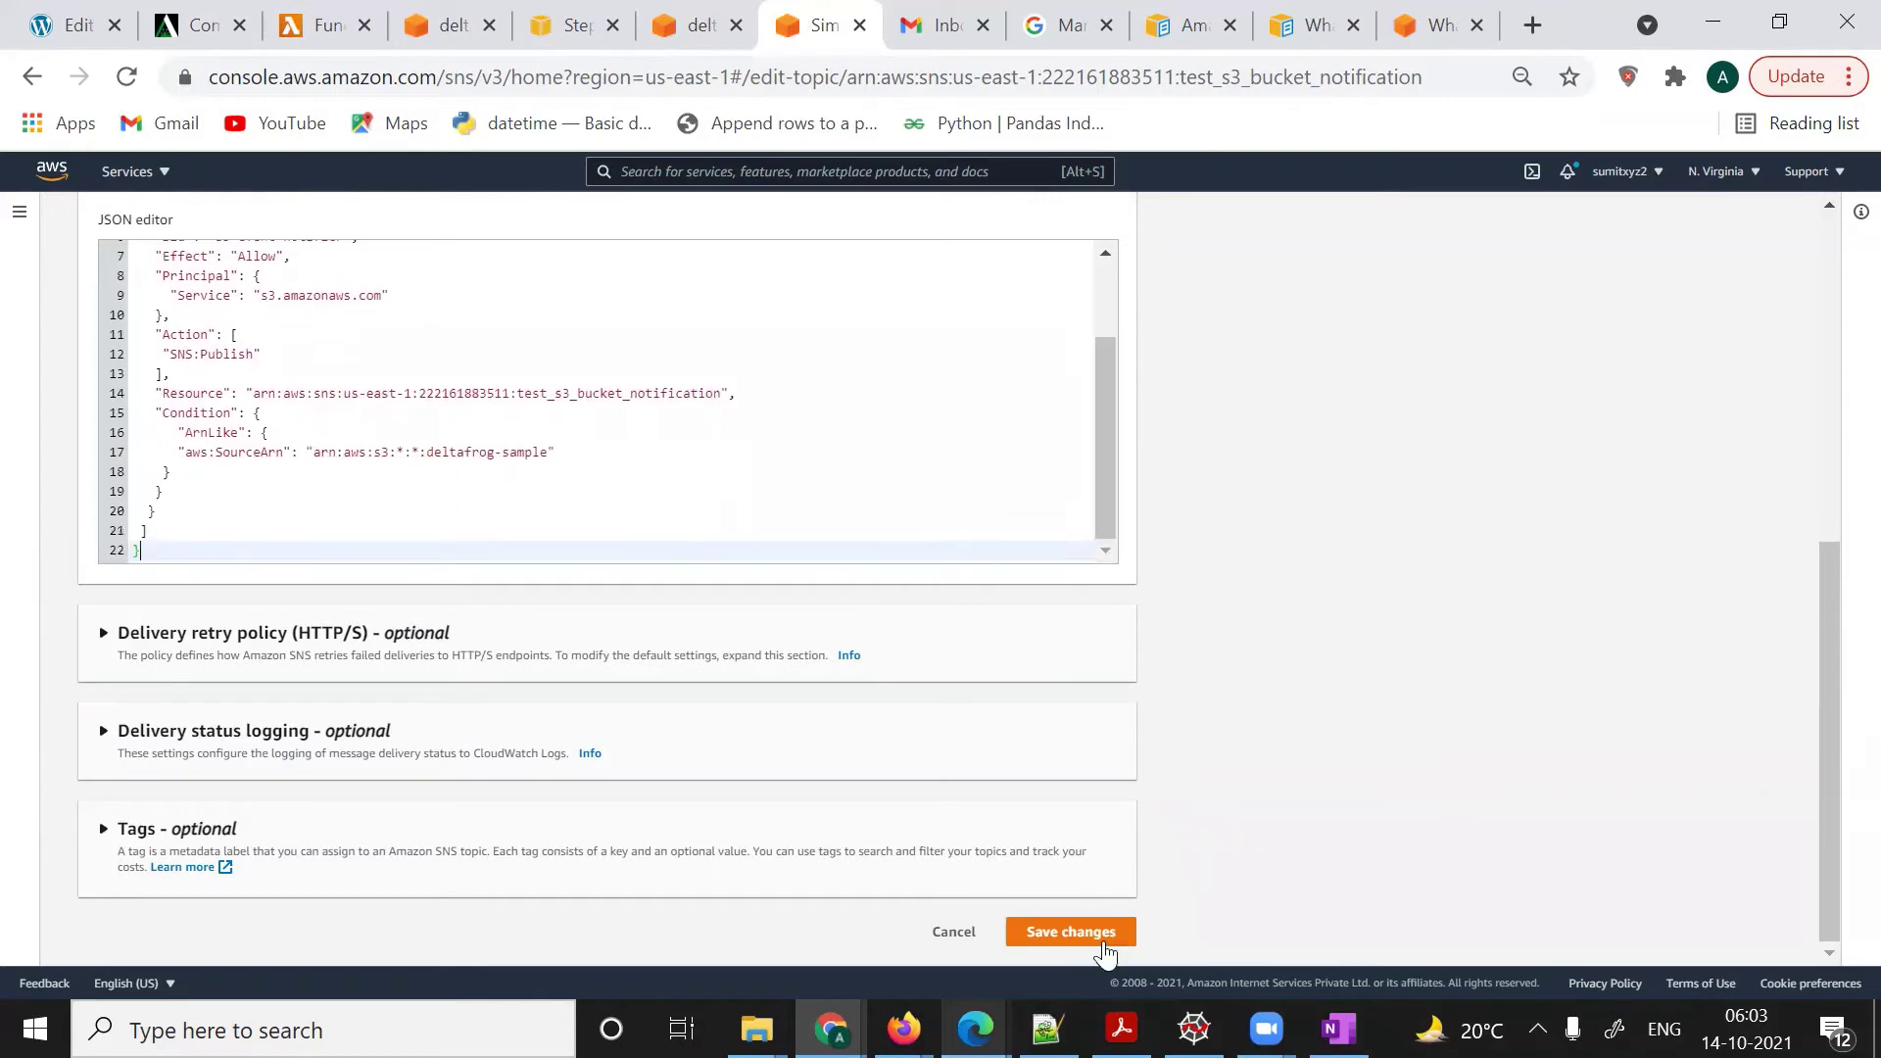
pyautogui.click(1062, 936)
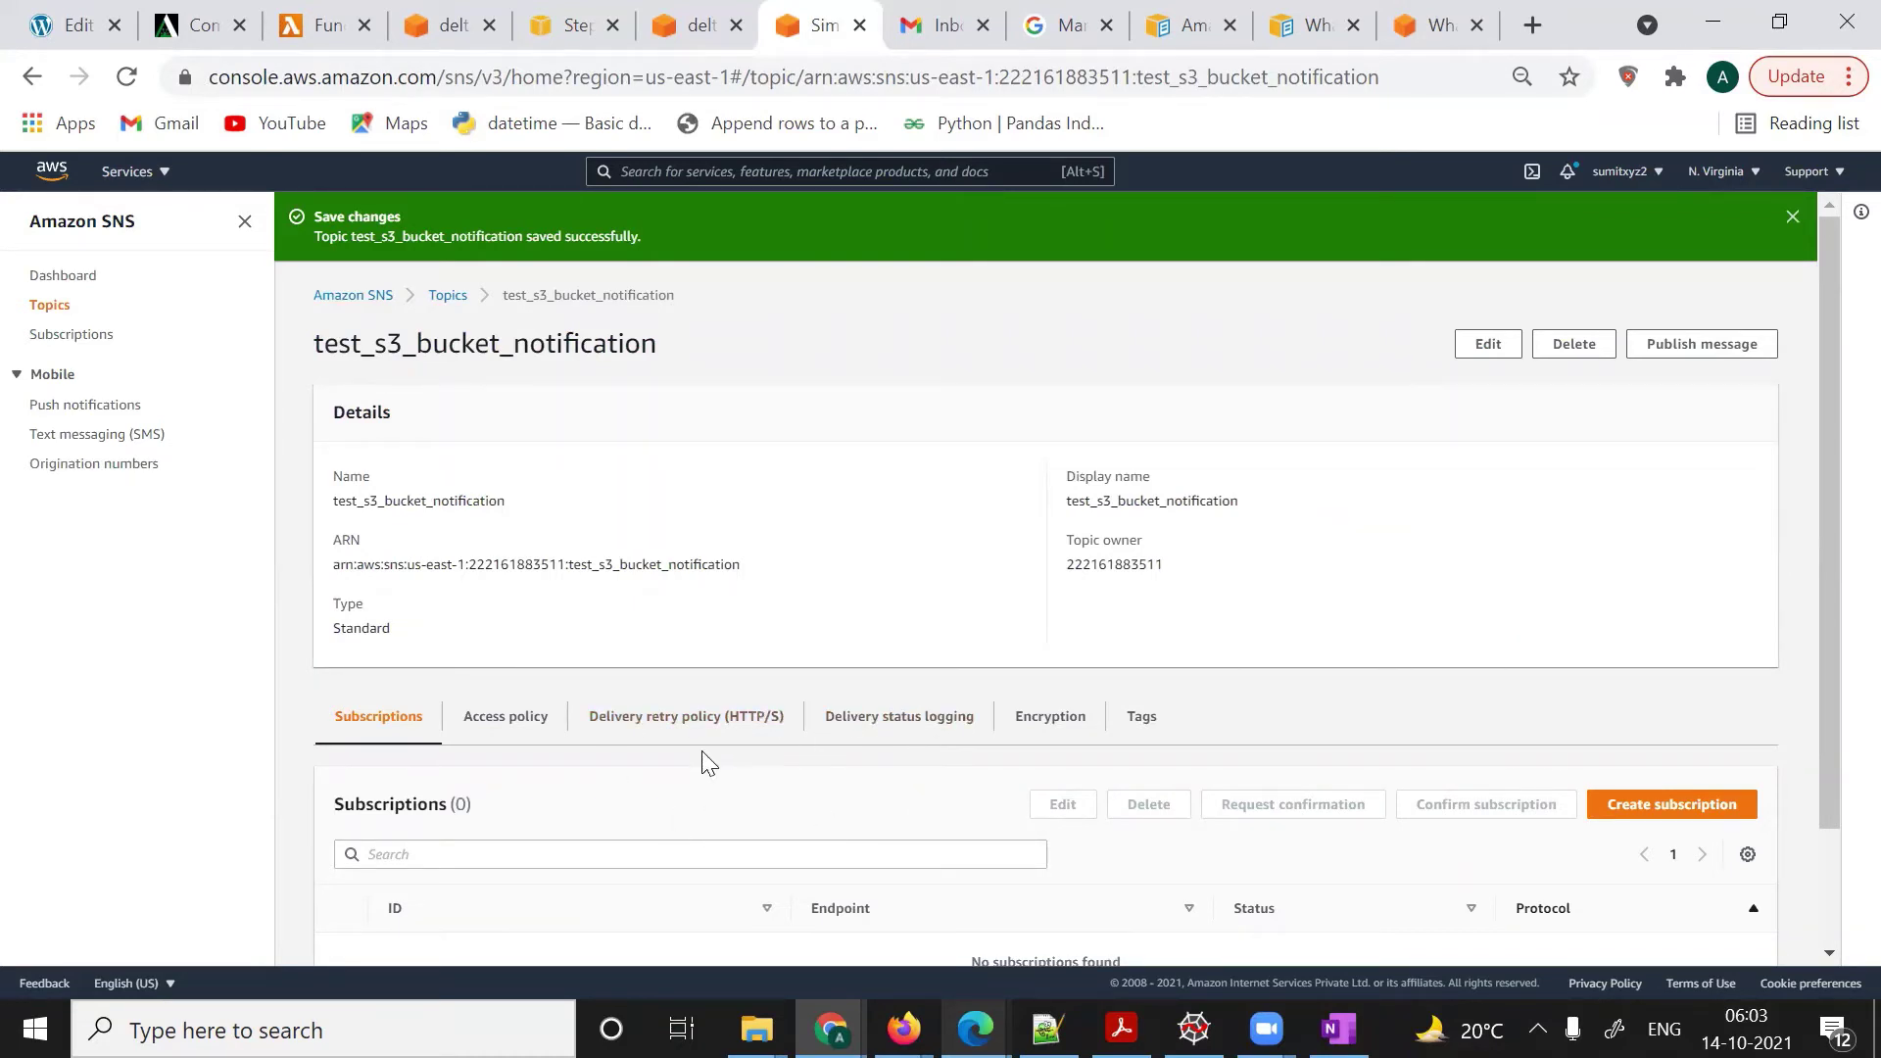
# - Begin a new subscription form with the test_s3_bucket_notification topic ARN prefilled
pyautogui.scroll(-2, 897, 770)
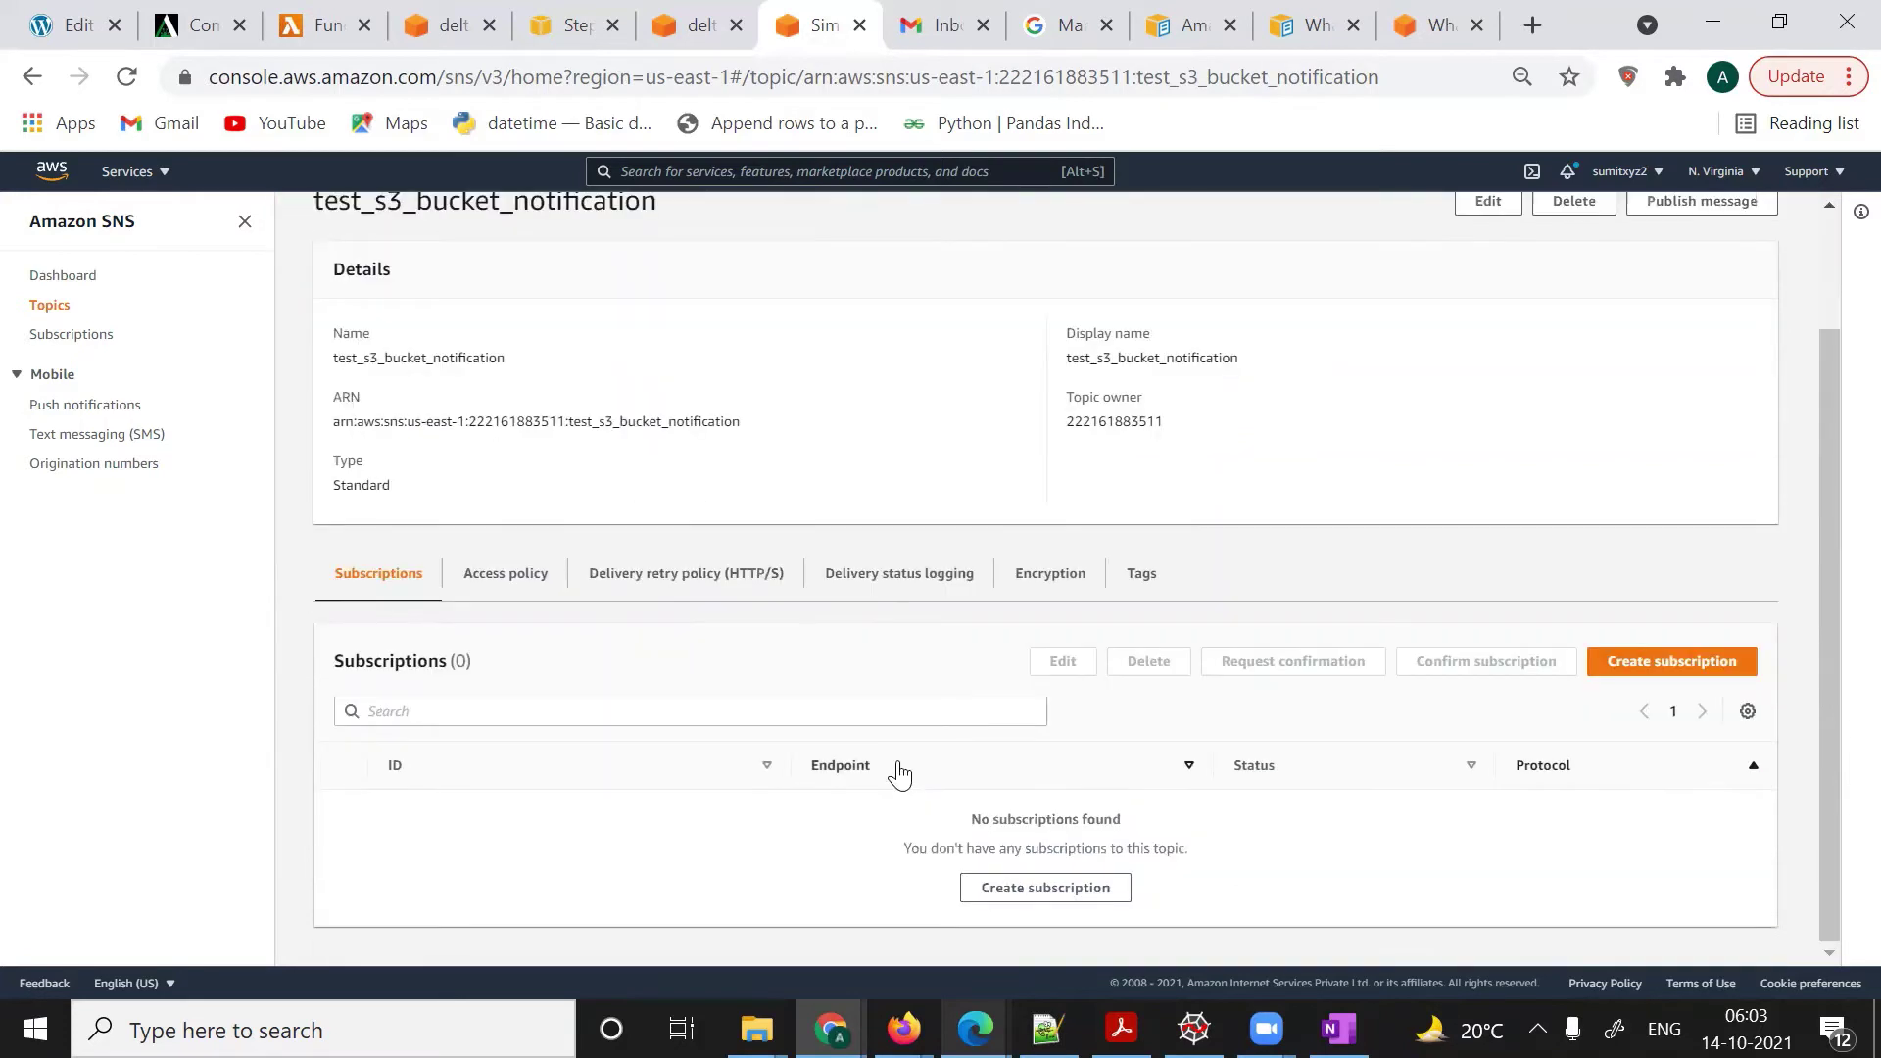
pyautogui.scroll(2, 896, 770)
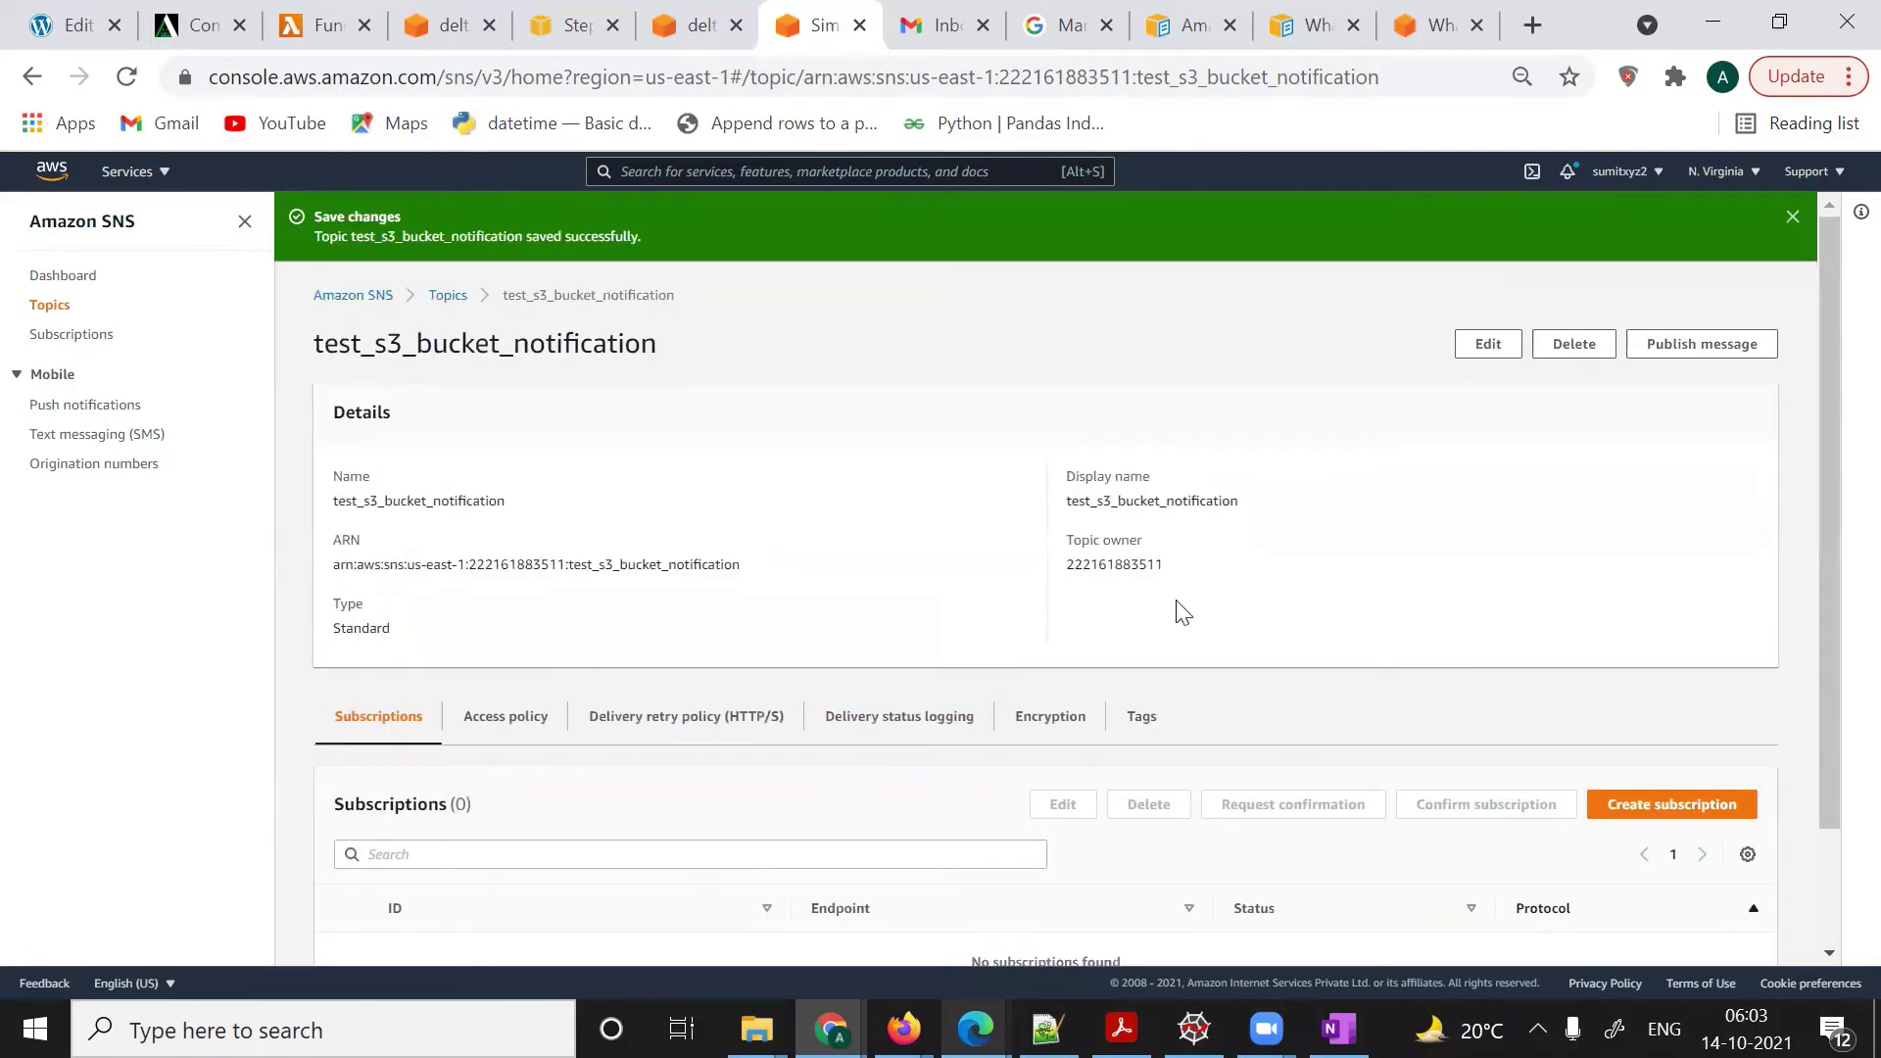
pyautogui.click(1666, 806)
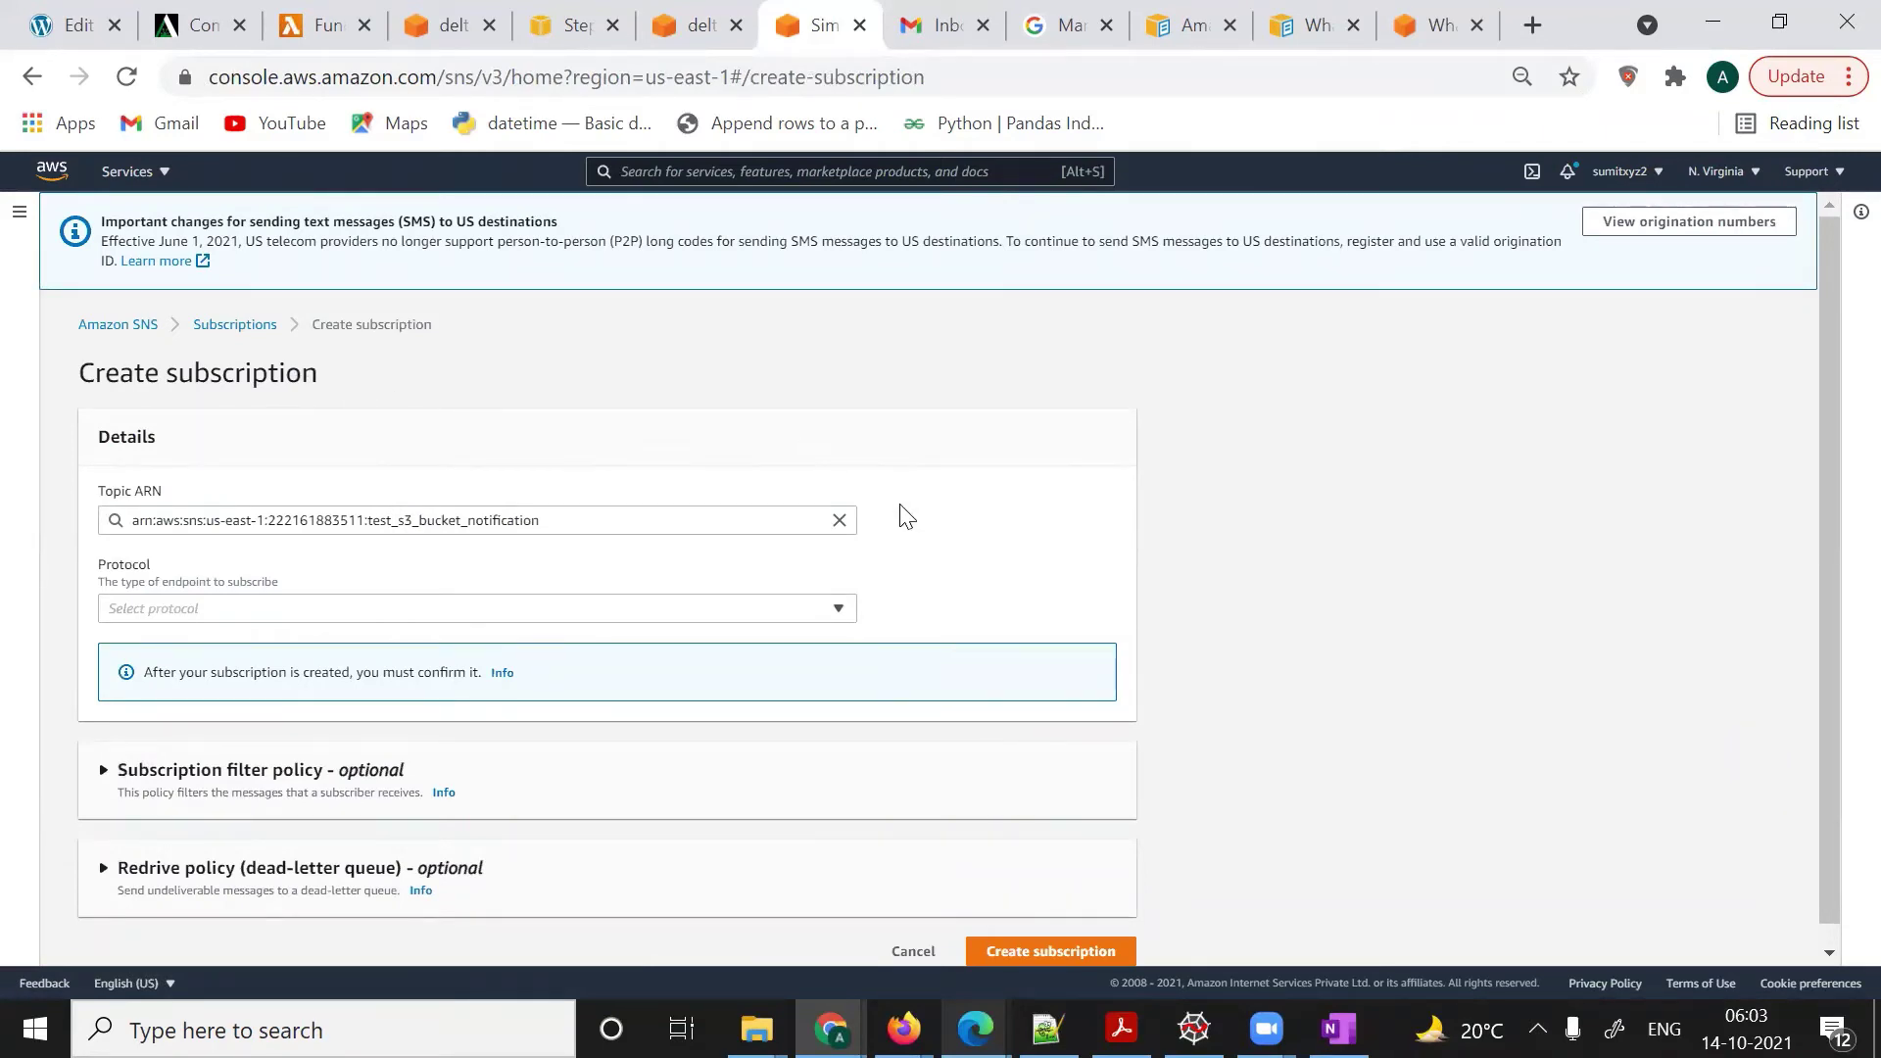
# - Create an Email-protocol subscription with the subscriber's Gmail address as the endpoint
pyautogui.scroll(-1, 423, 384)
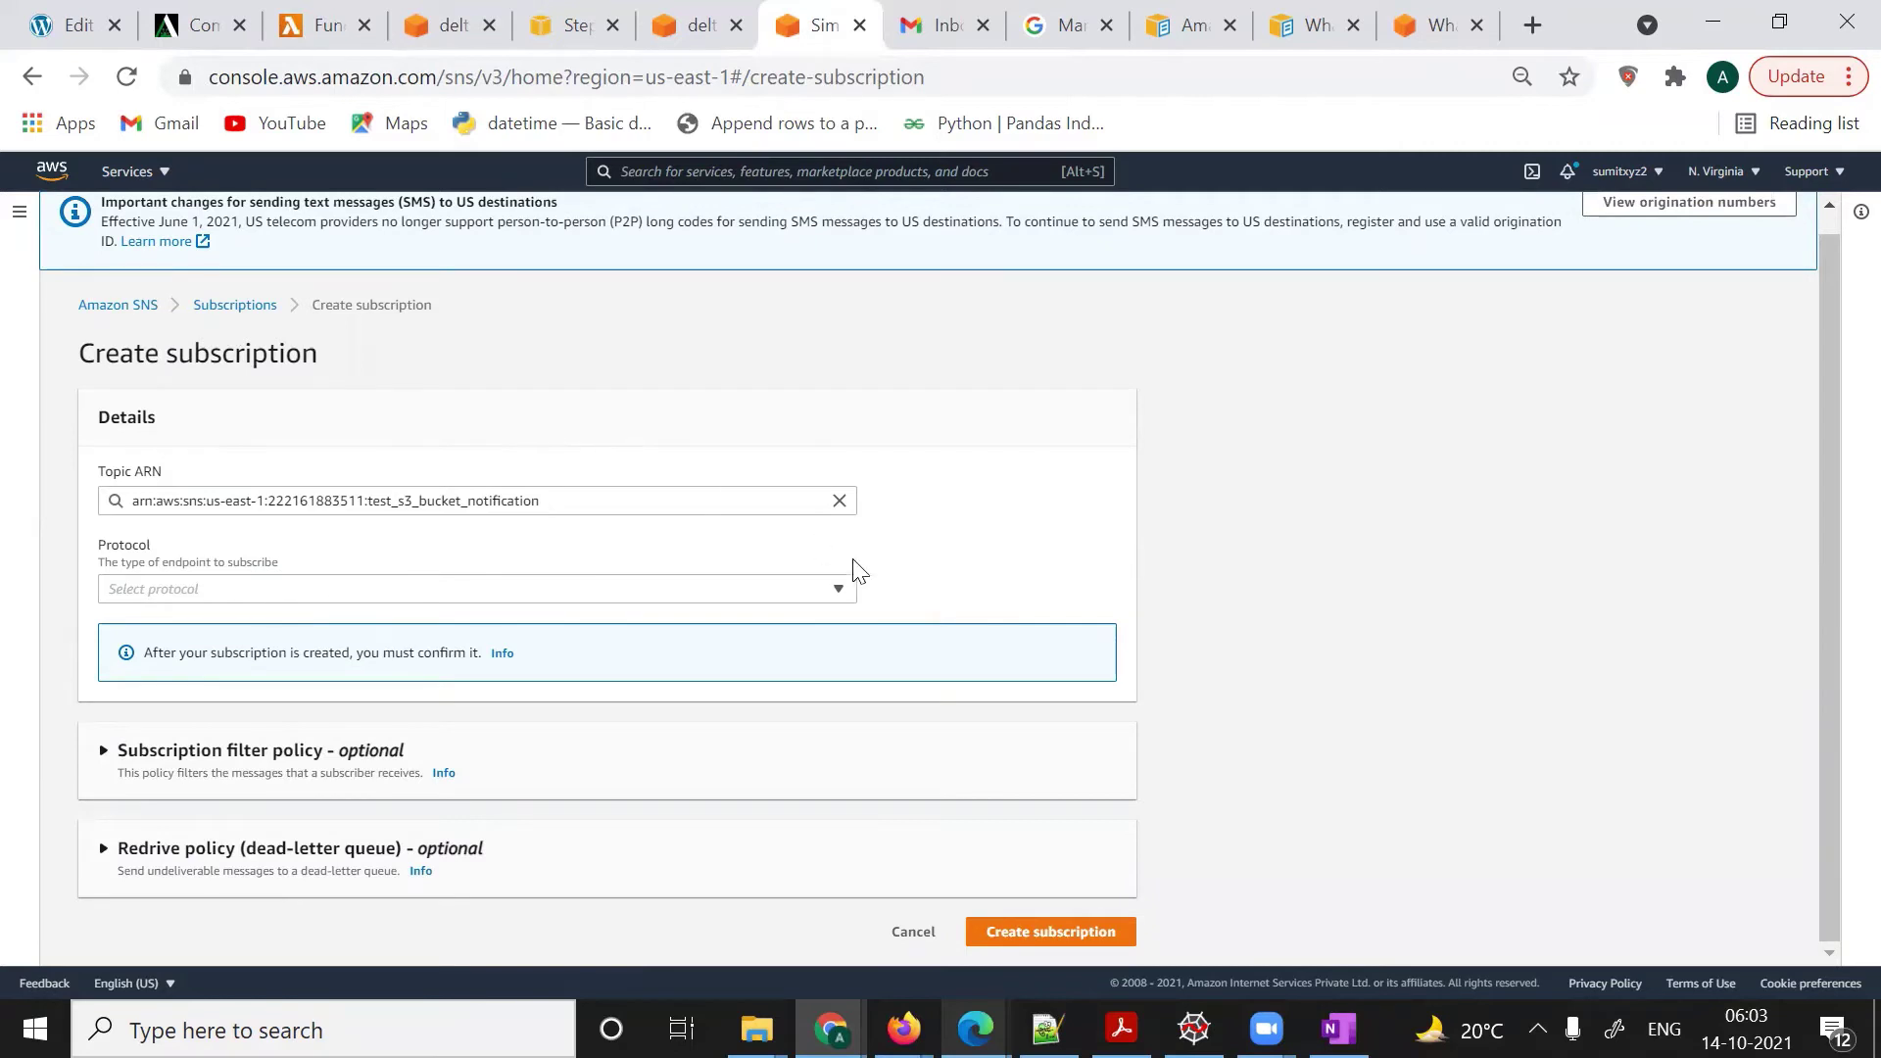
pyautogui.click(841, 593)
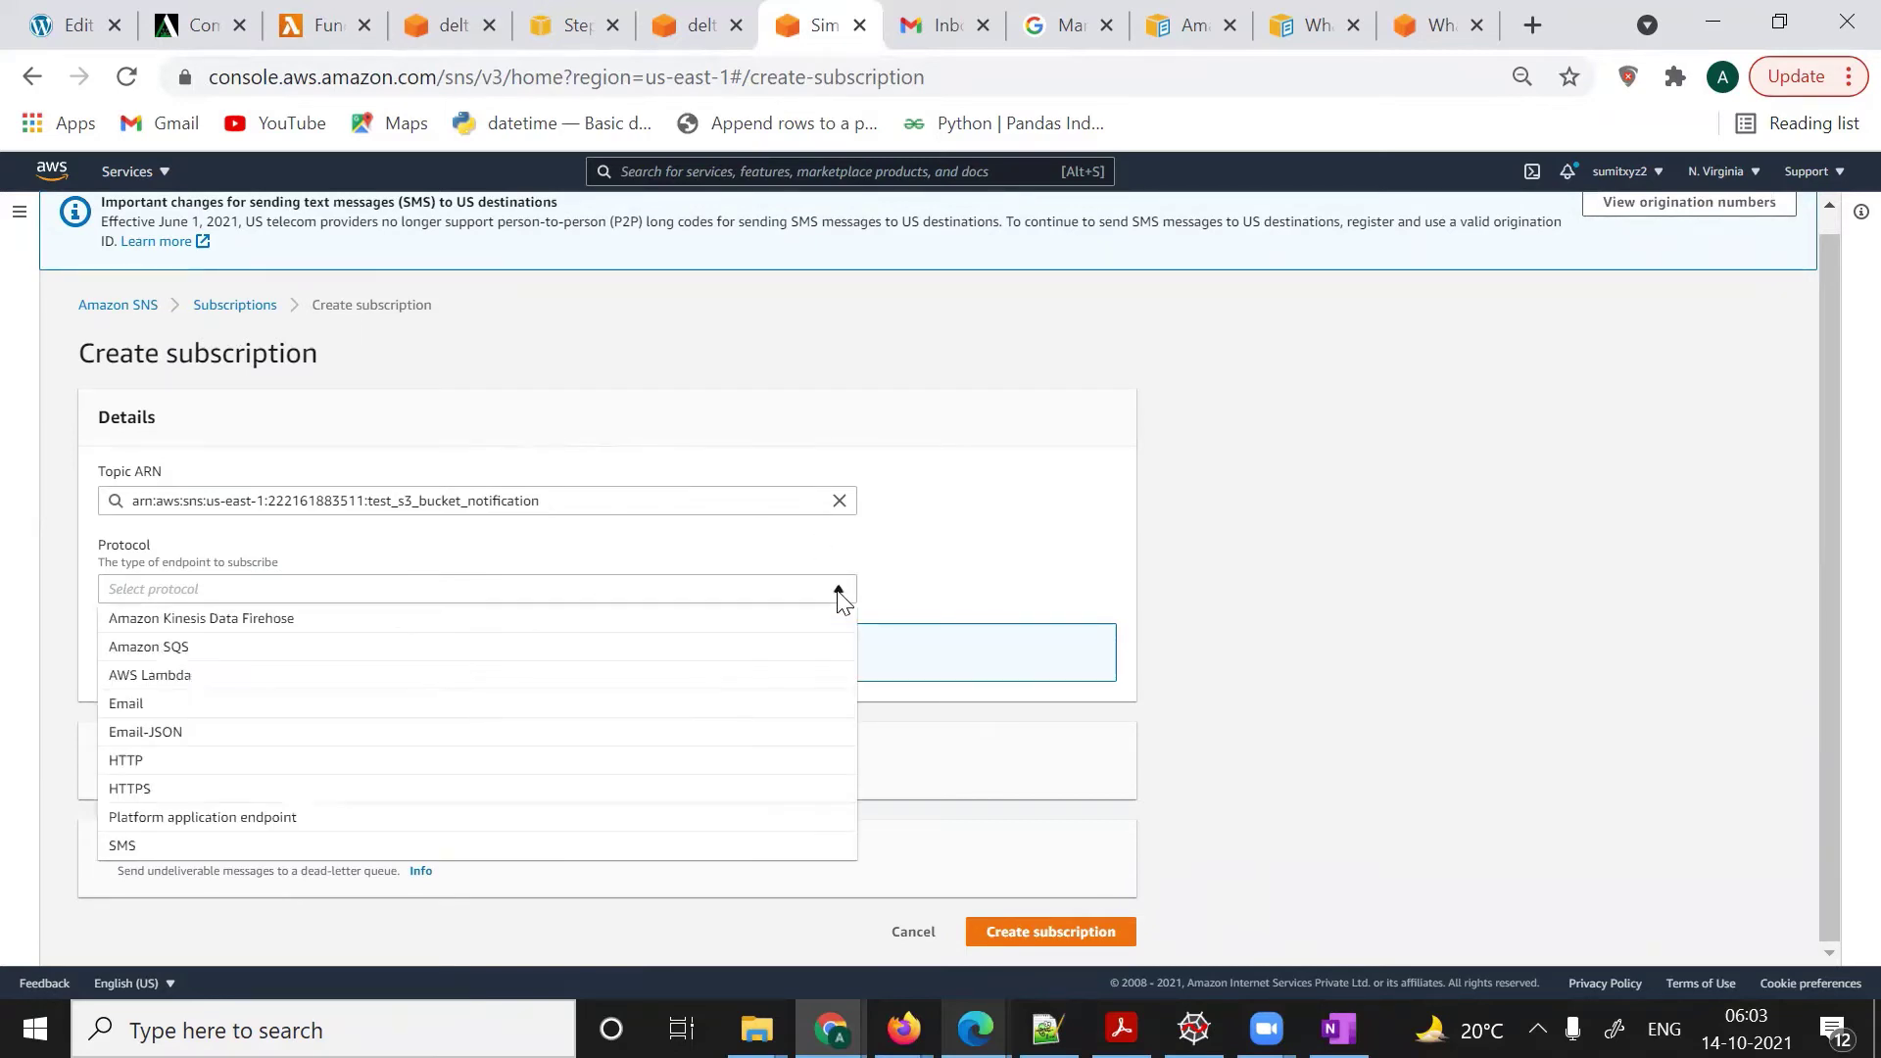
pyautogui.click(399, 709)
pyautogui.click(234, 678)
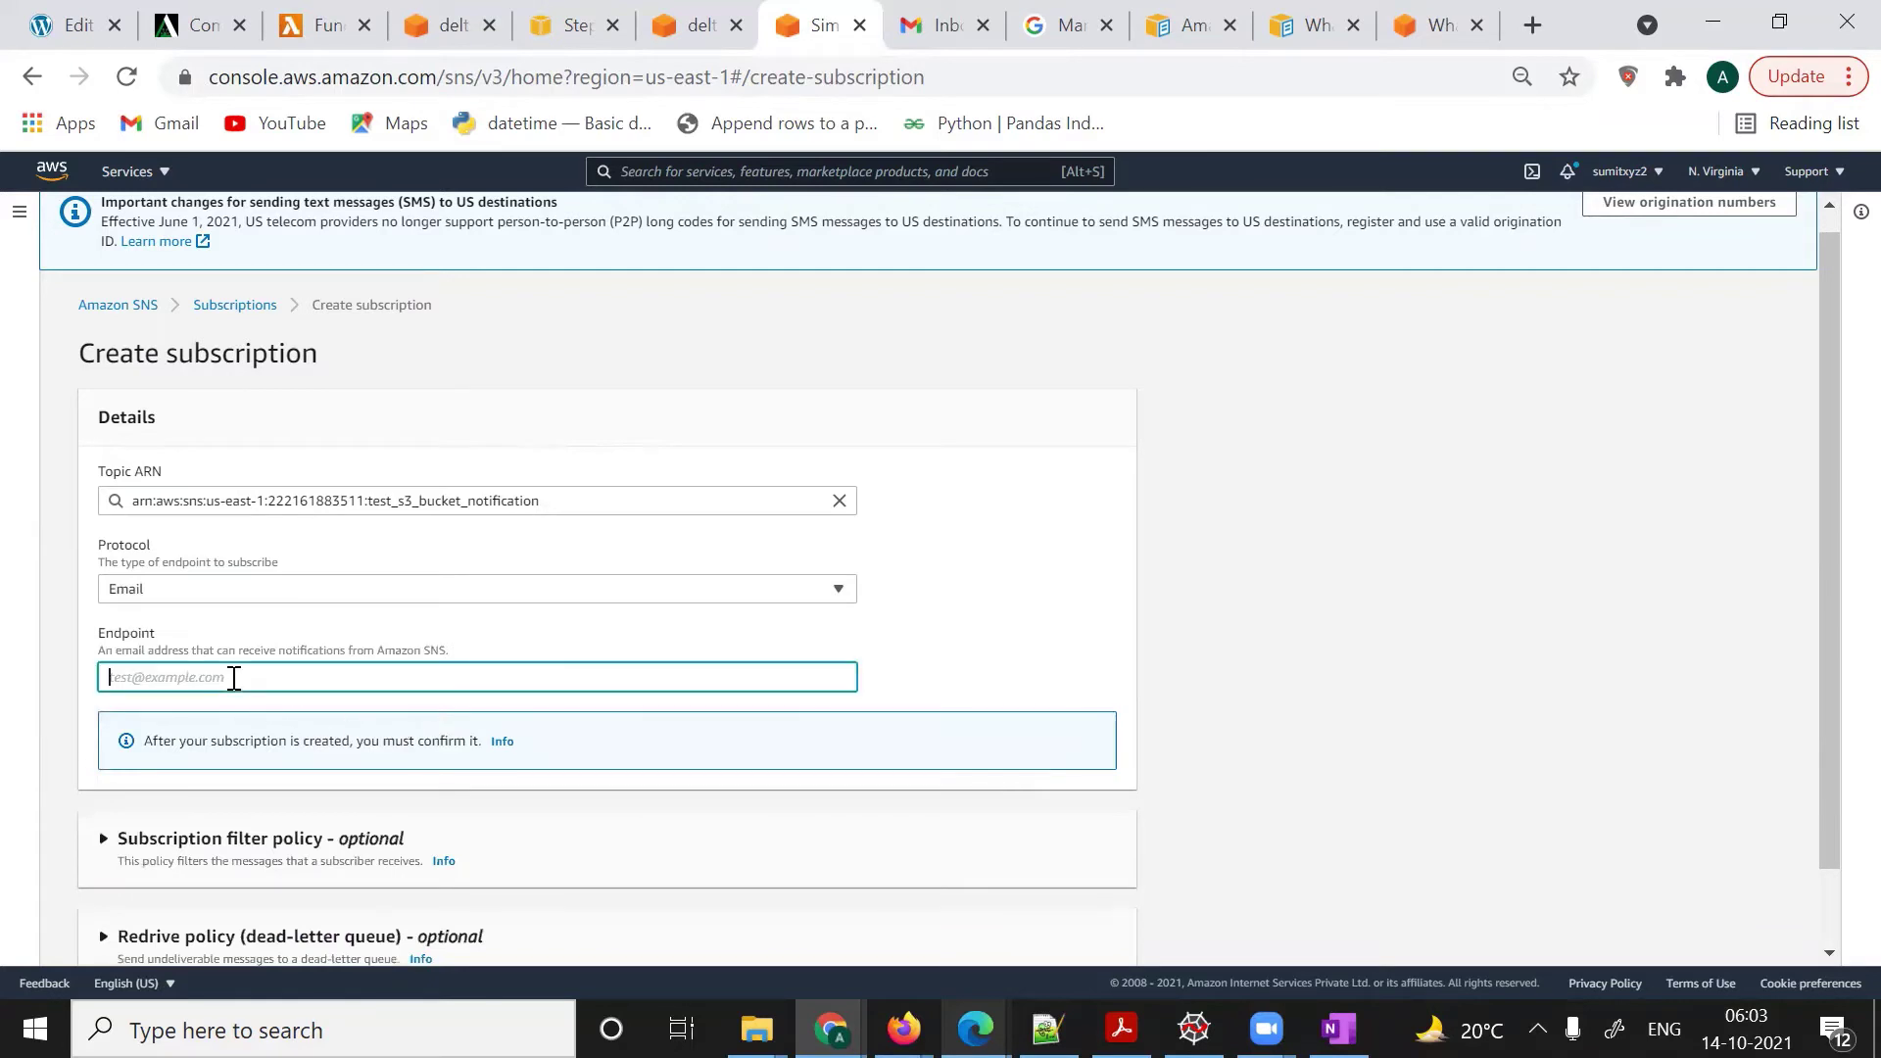
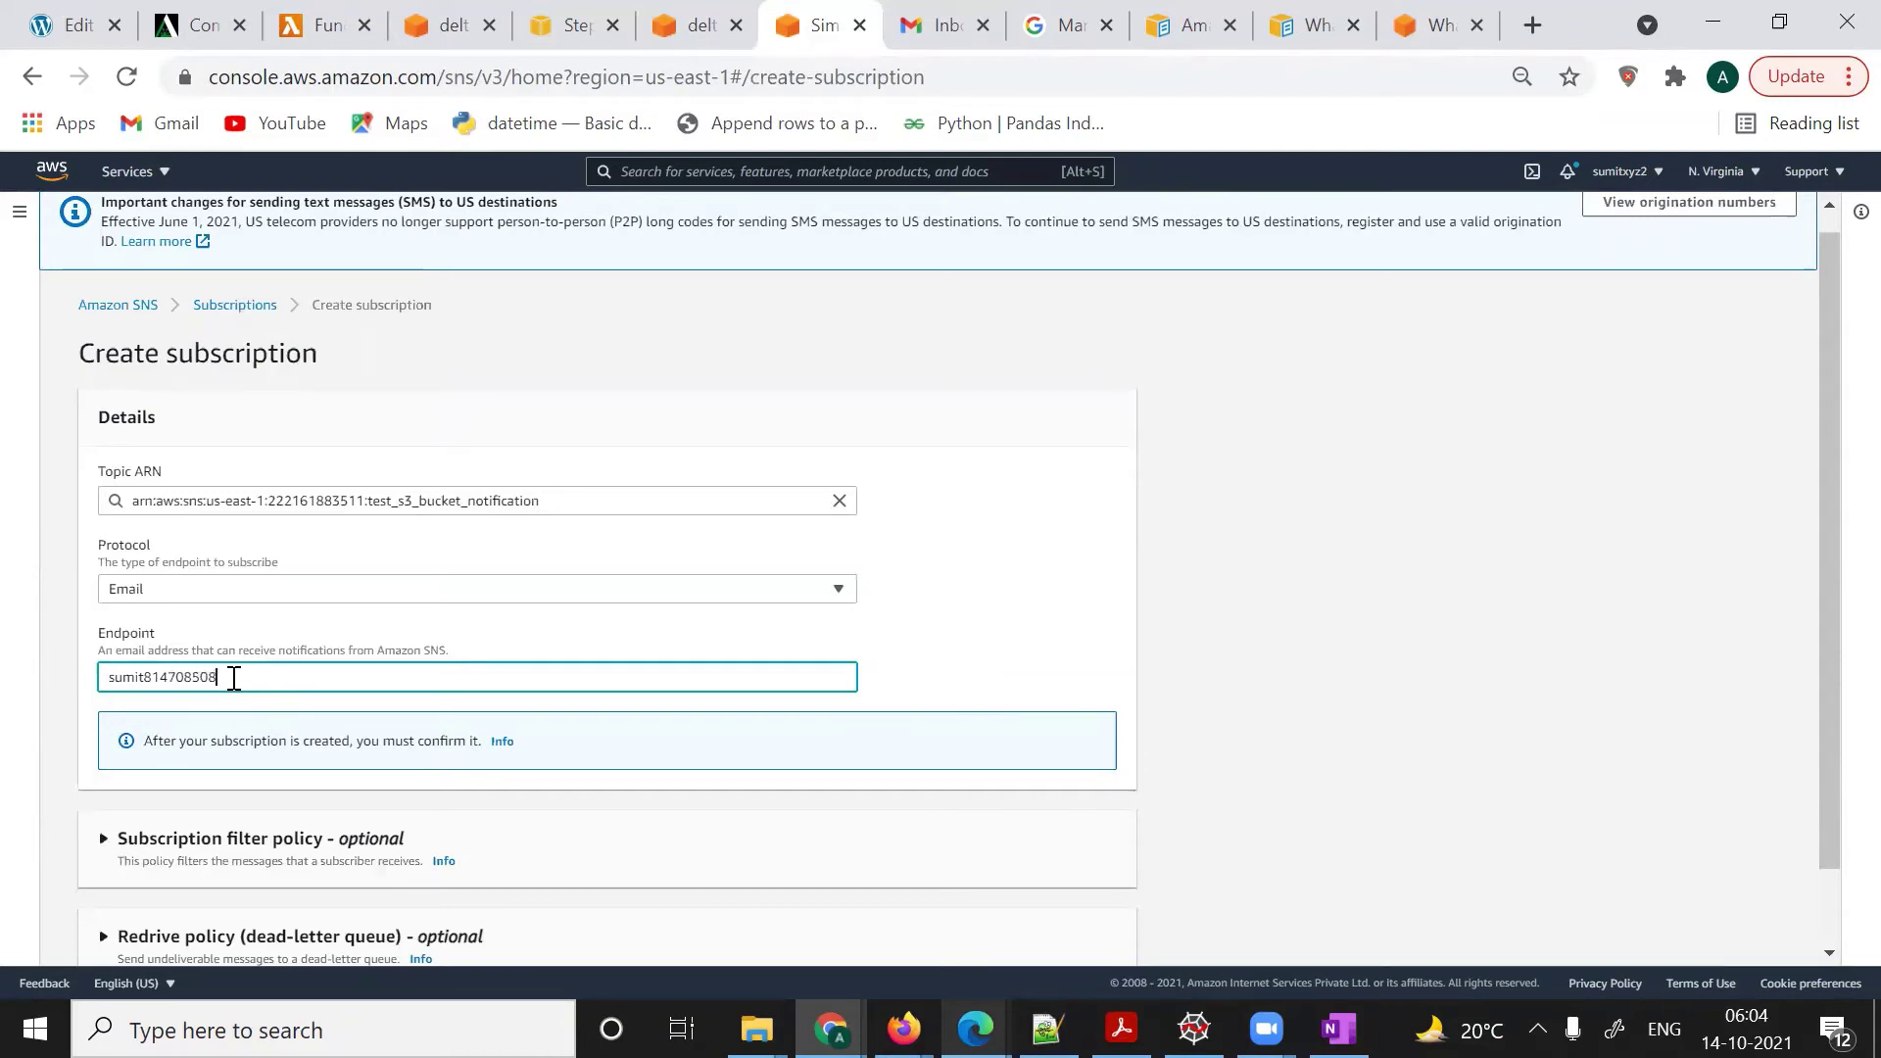
pyautogui.scroll(-2, 970, 755)
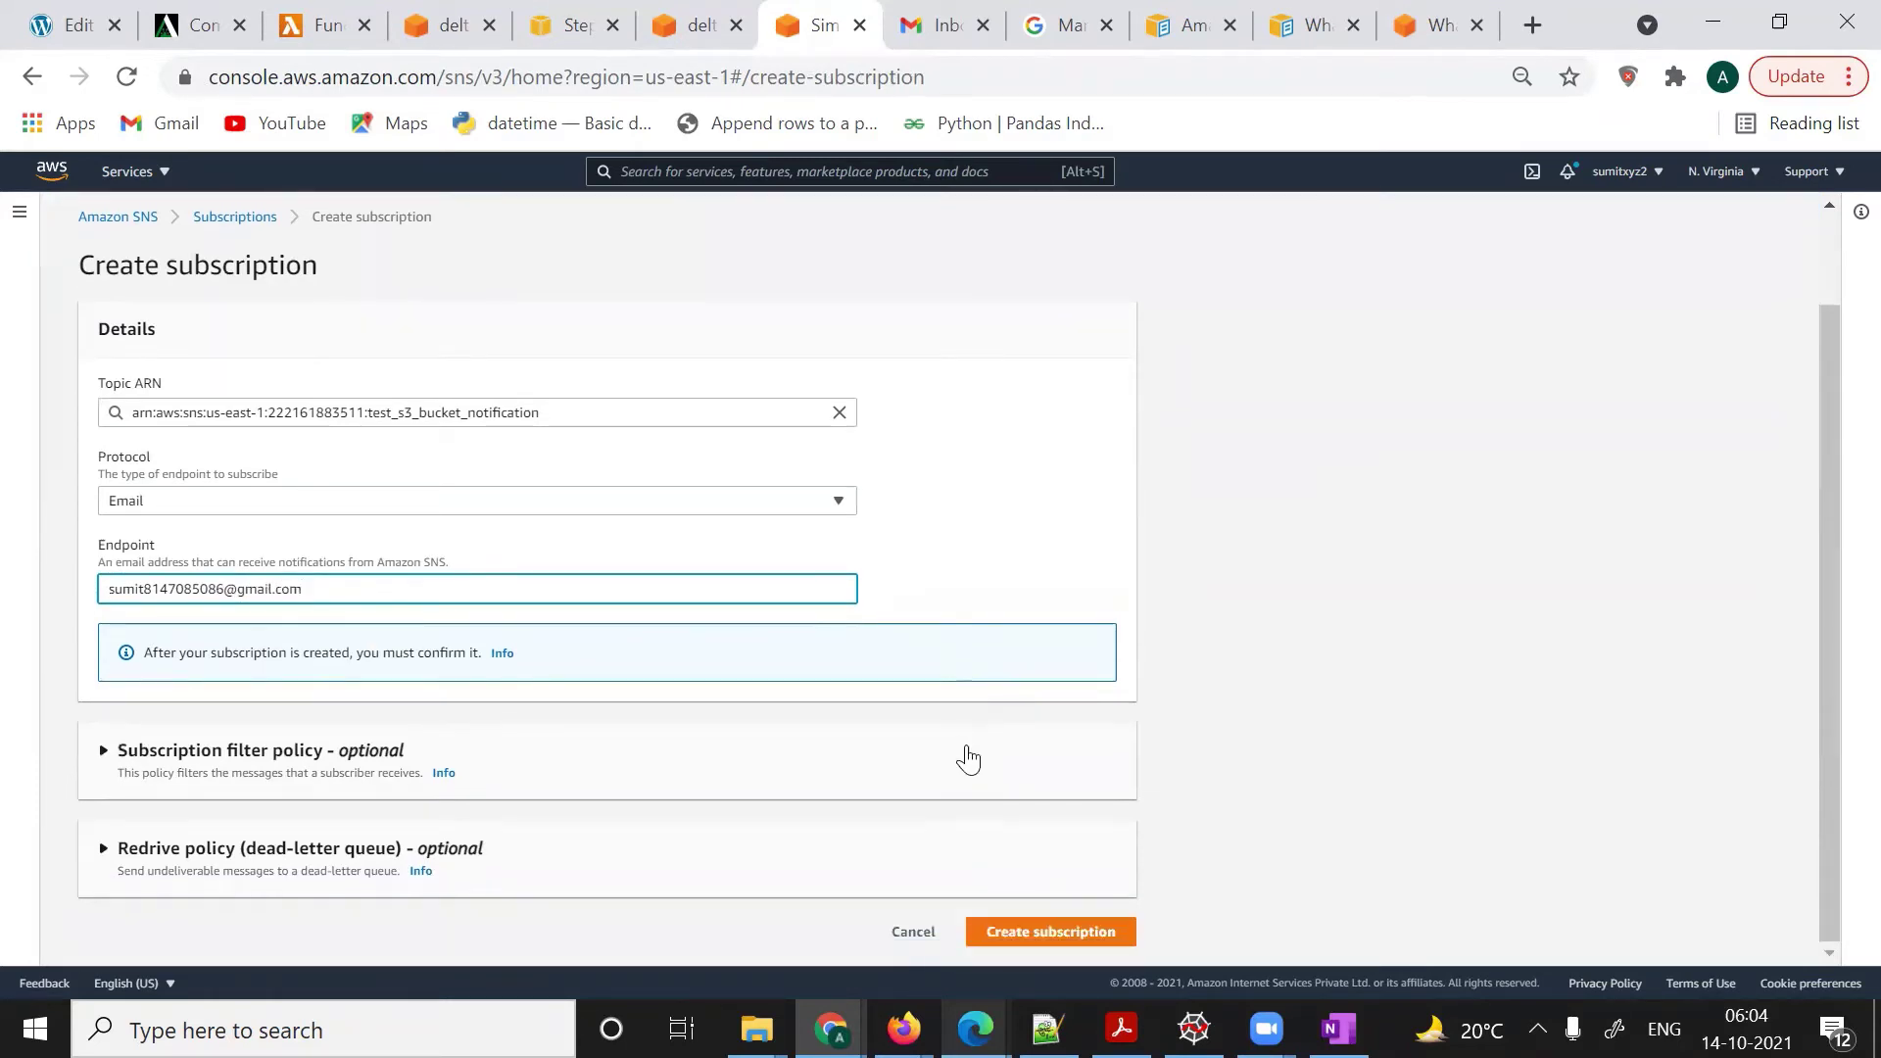
pyautogui.click(1042, 936)
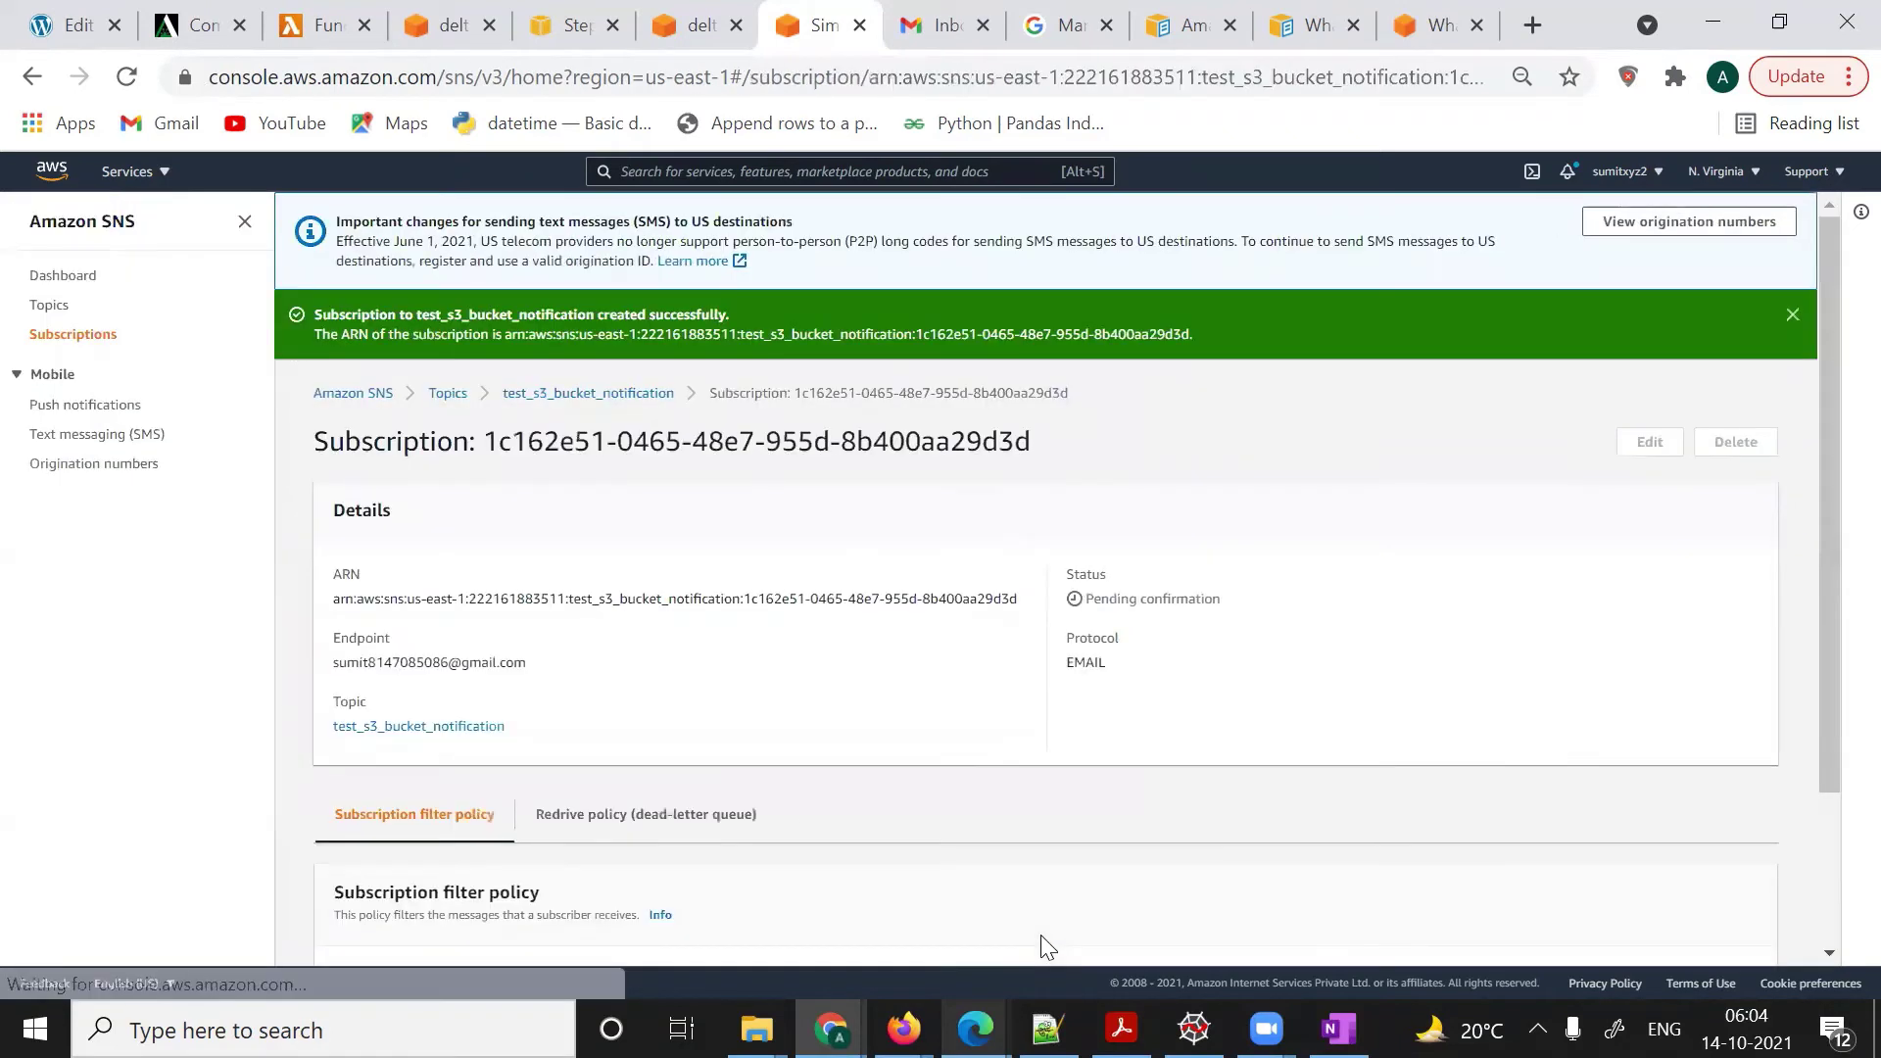
# - Return to the topic listing the pending email subscription, then check Gmail for the confirmation email
pyautogui.scroll(-2, 1041, 934)
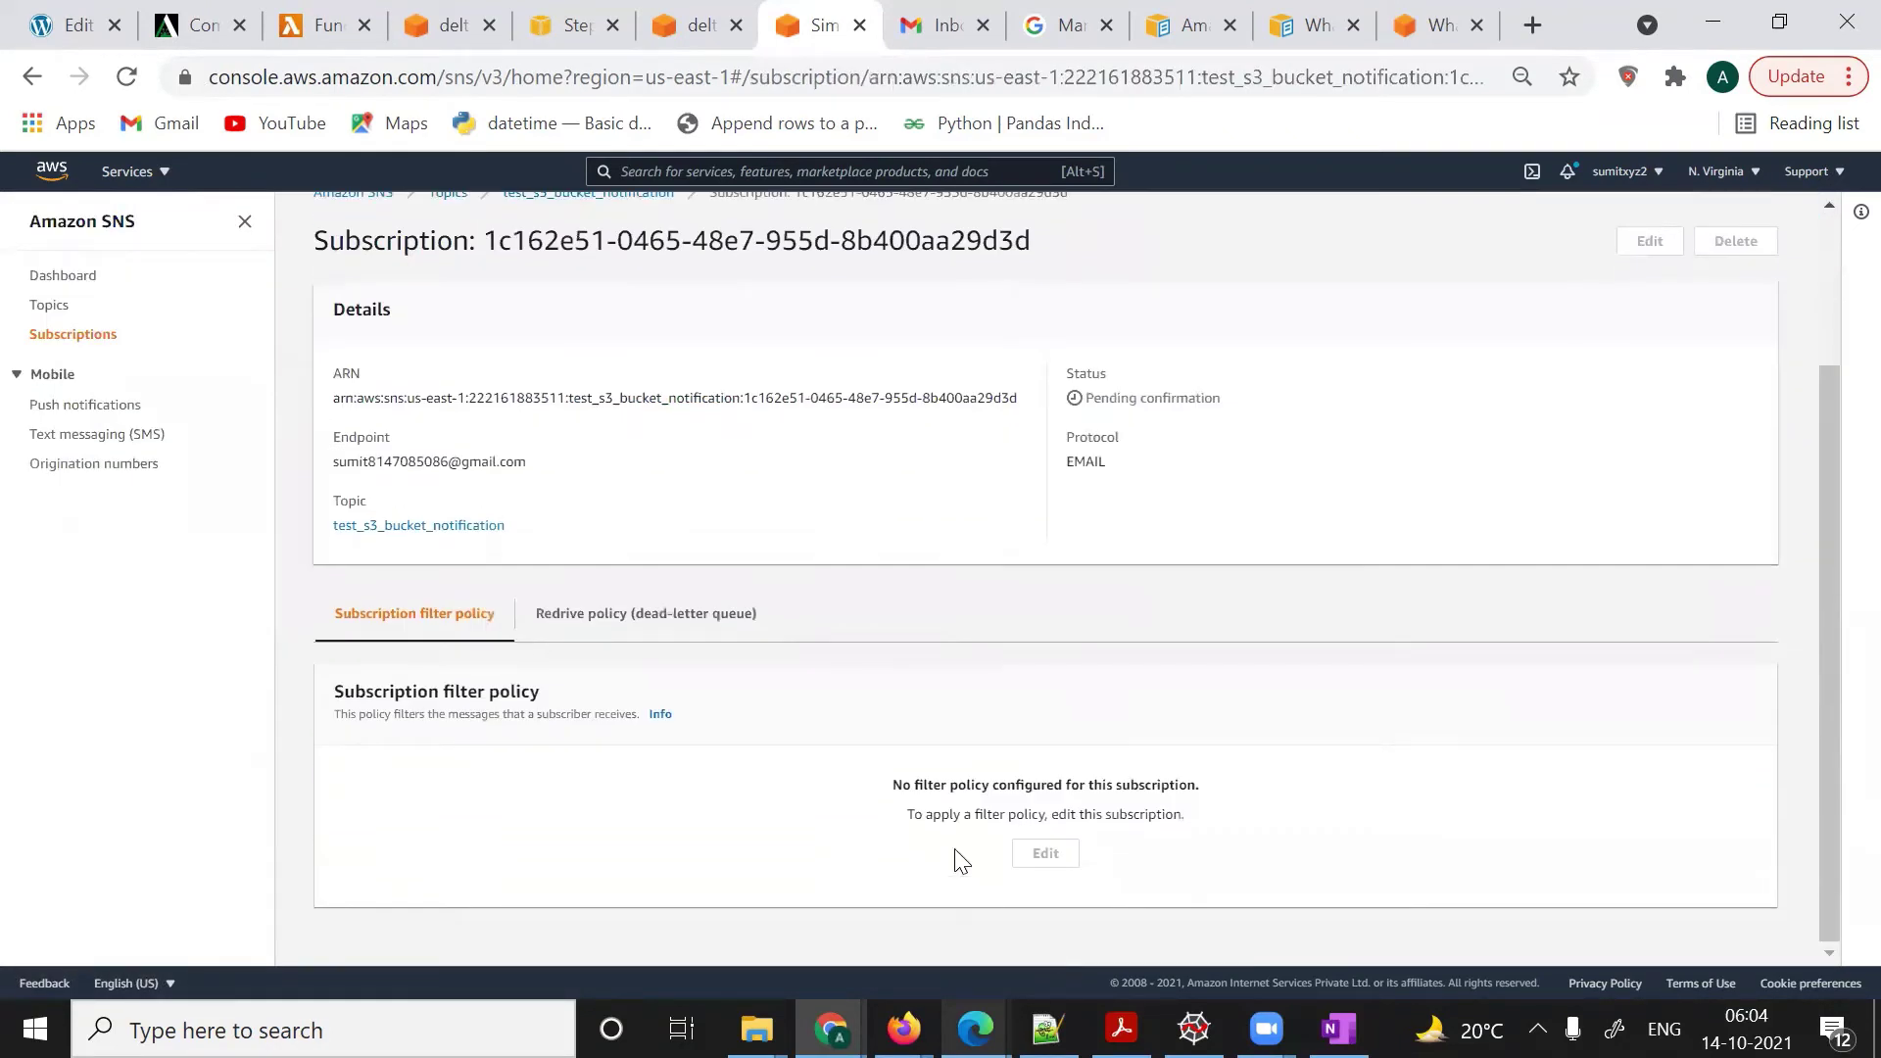
pyautogui.scroll(2, 1054, 760)
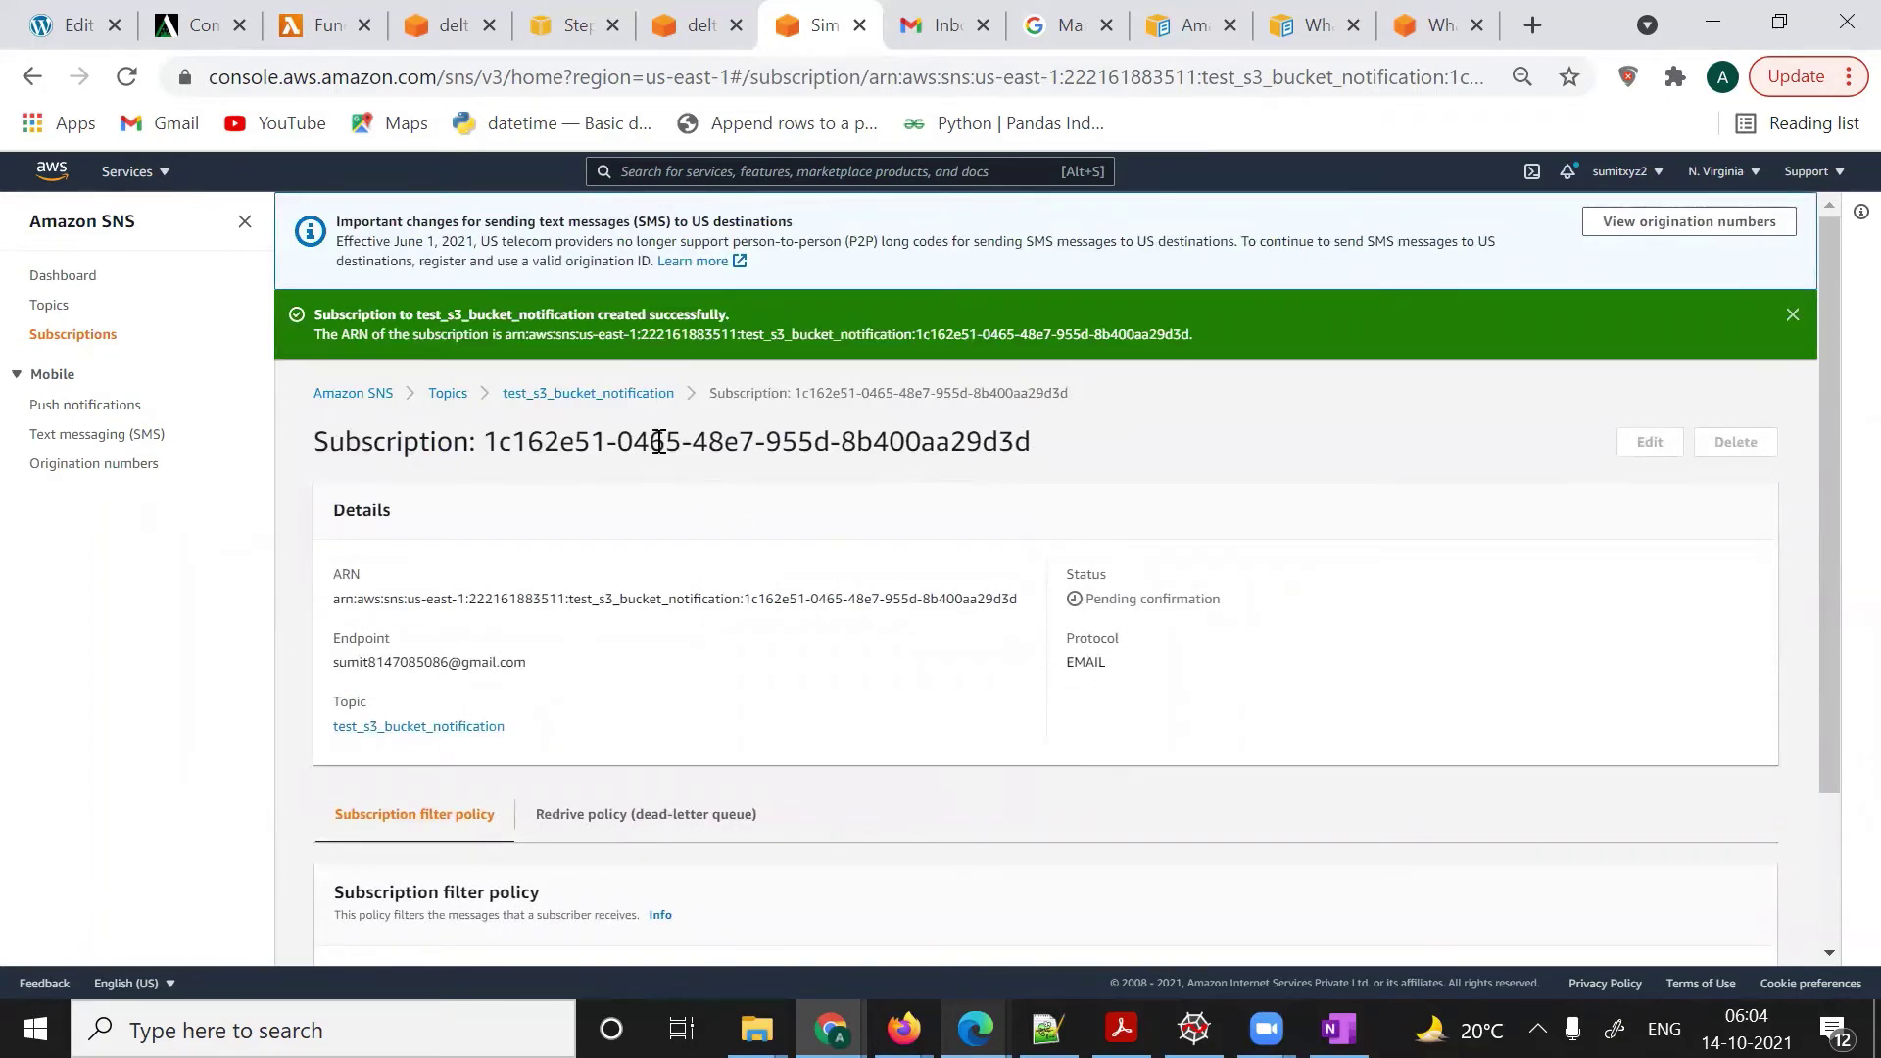
pyautogui.click(630, 393)
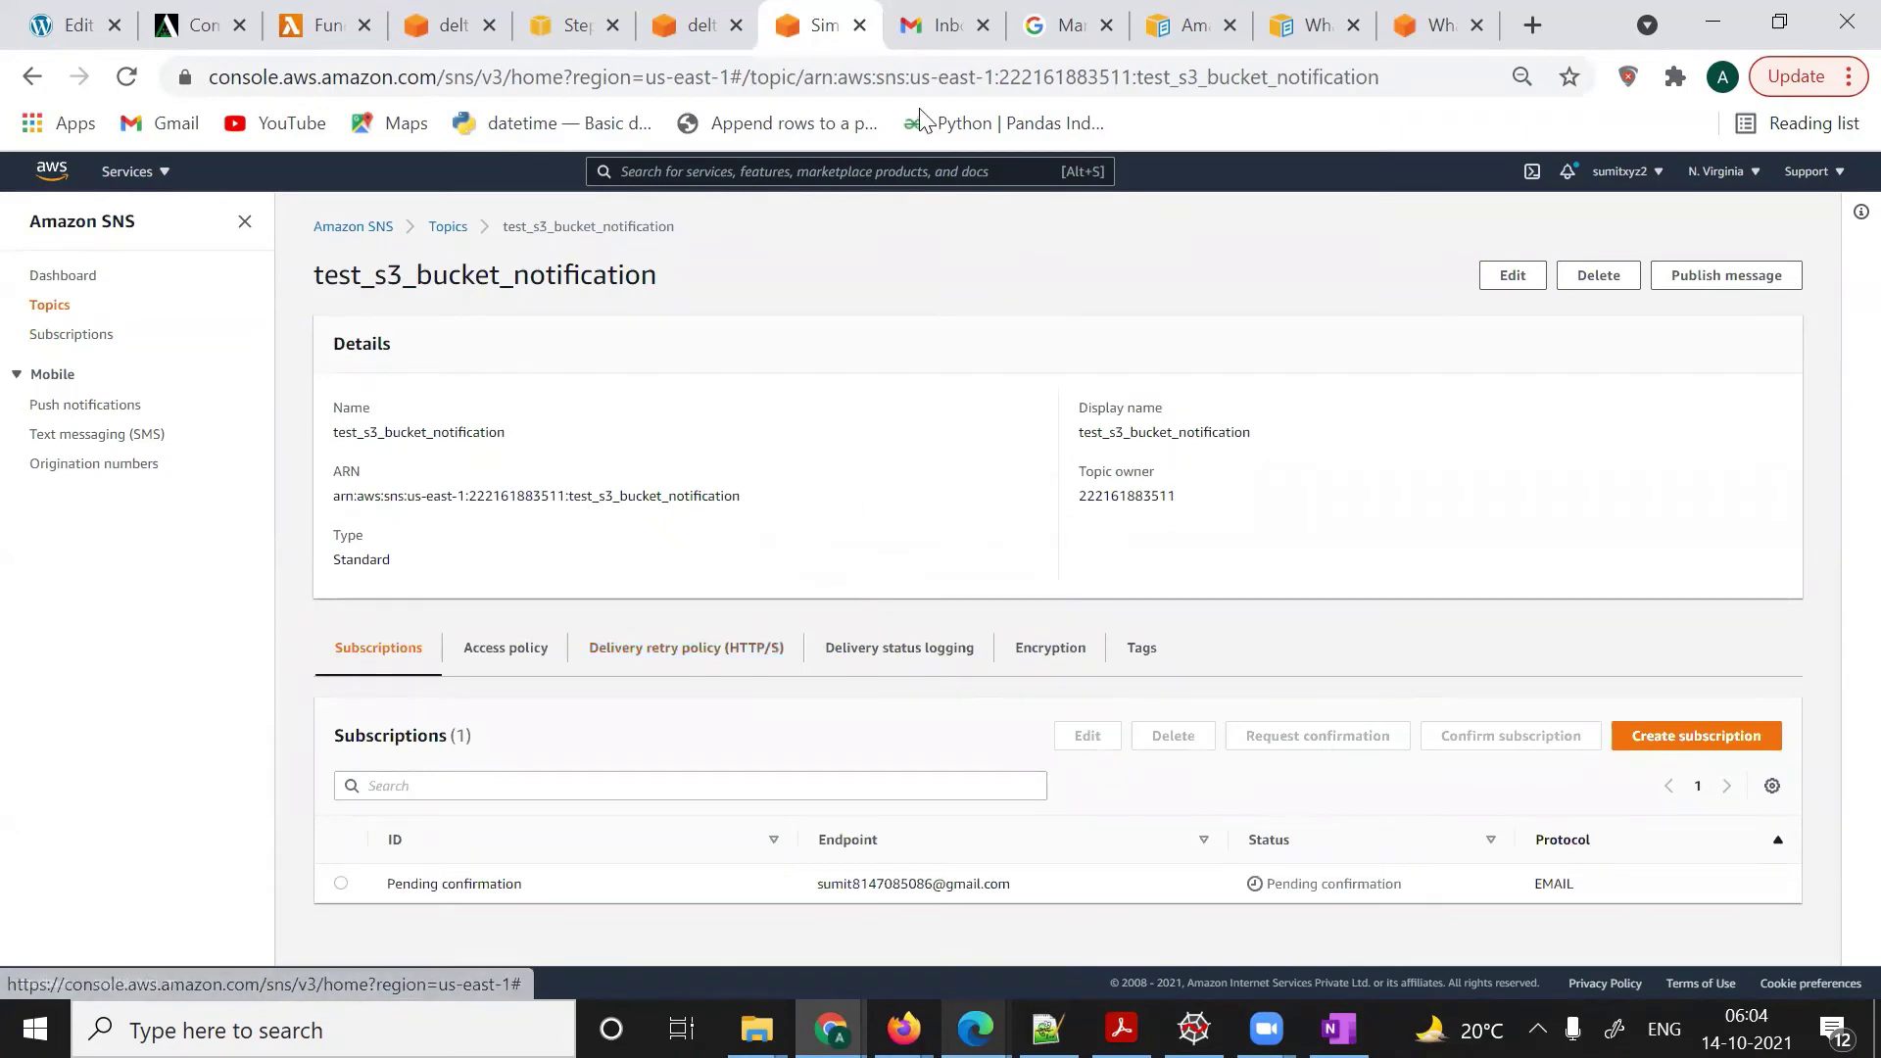
pyautogui.click(927, 19)
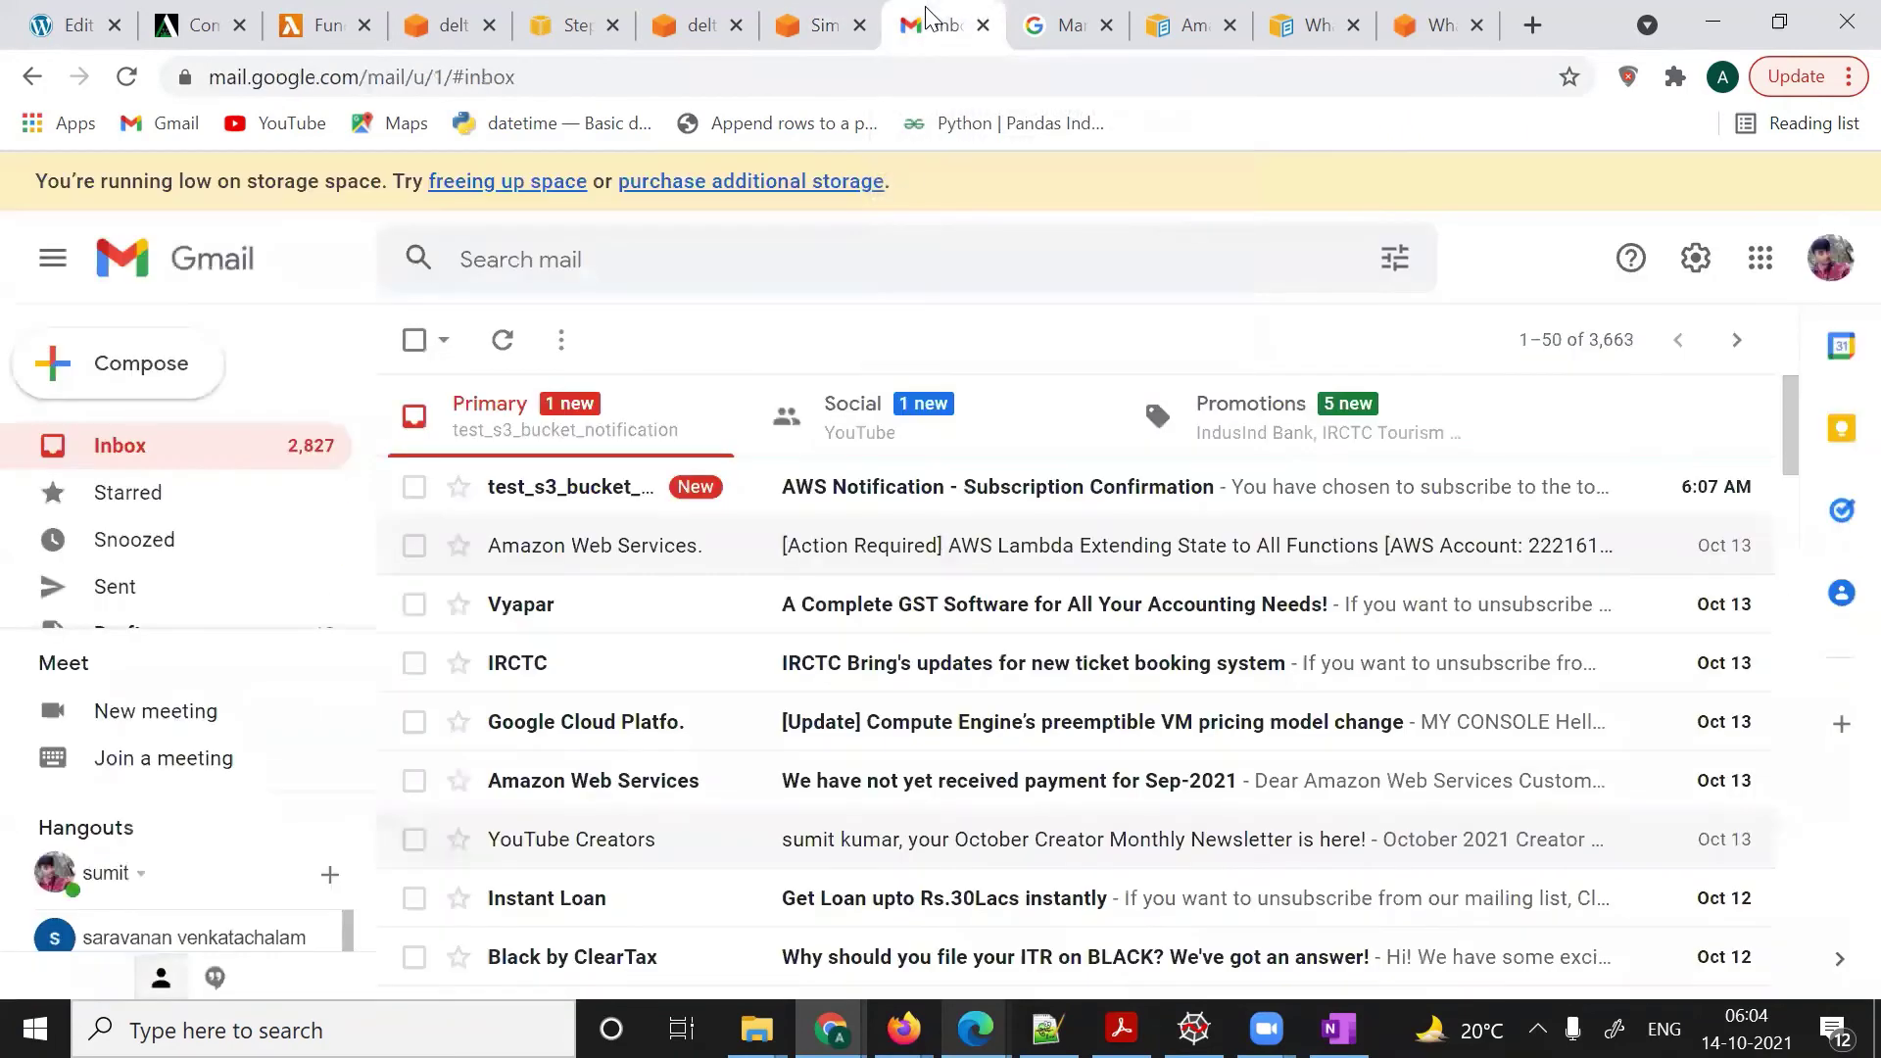
# - Confirm the subscription via the link in the AWS Notification - Subscription Confirmation email
pyautogui.click(949, 497)
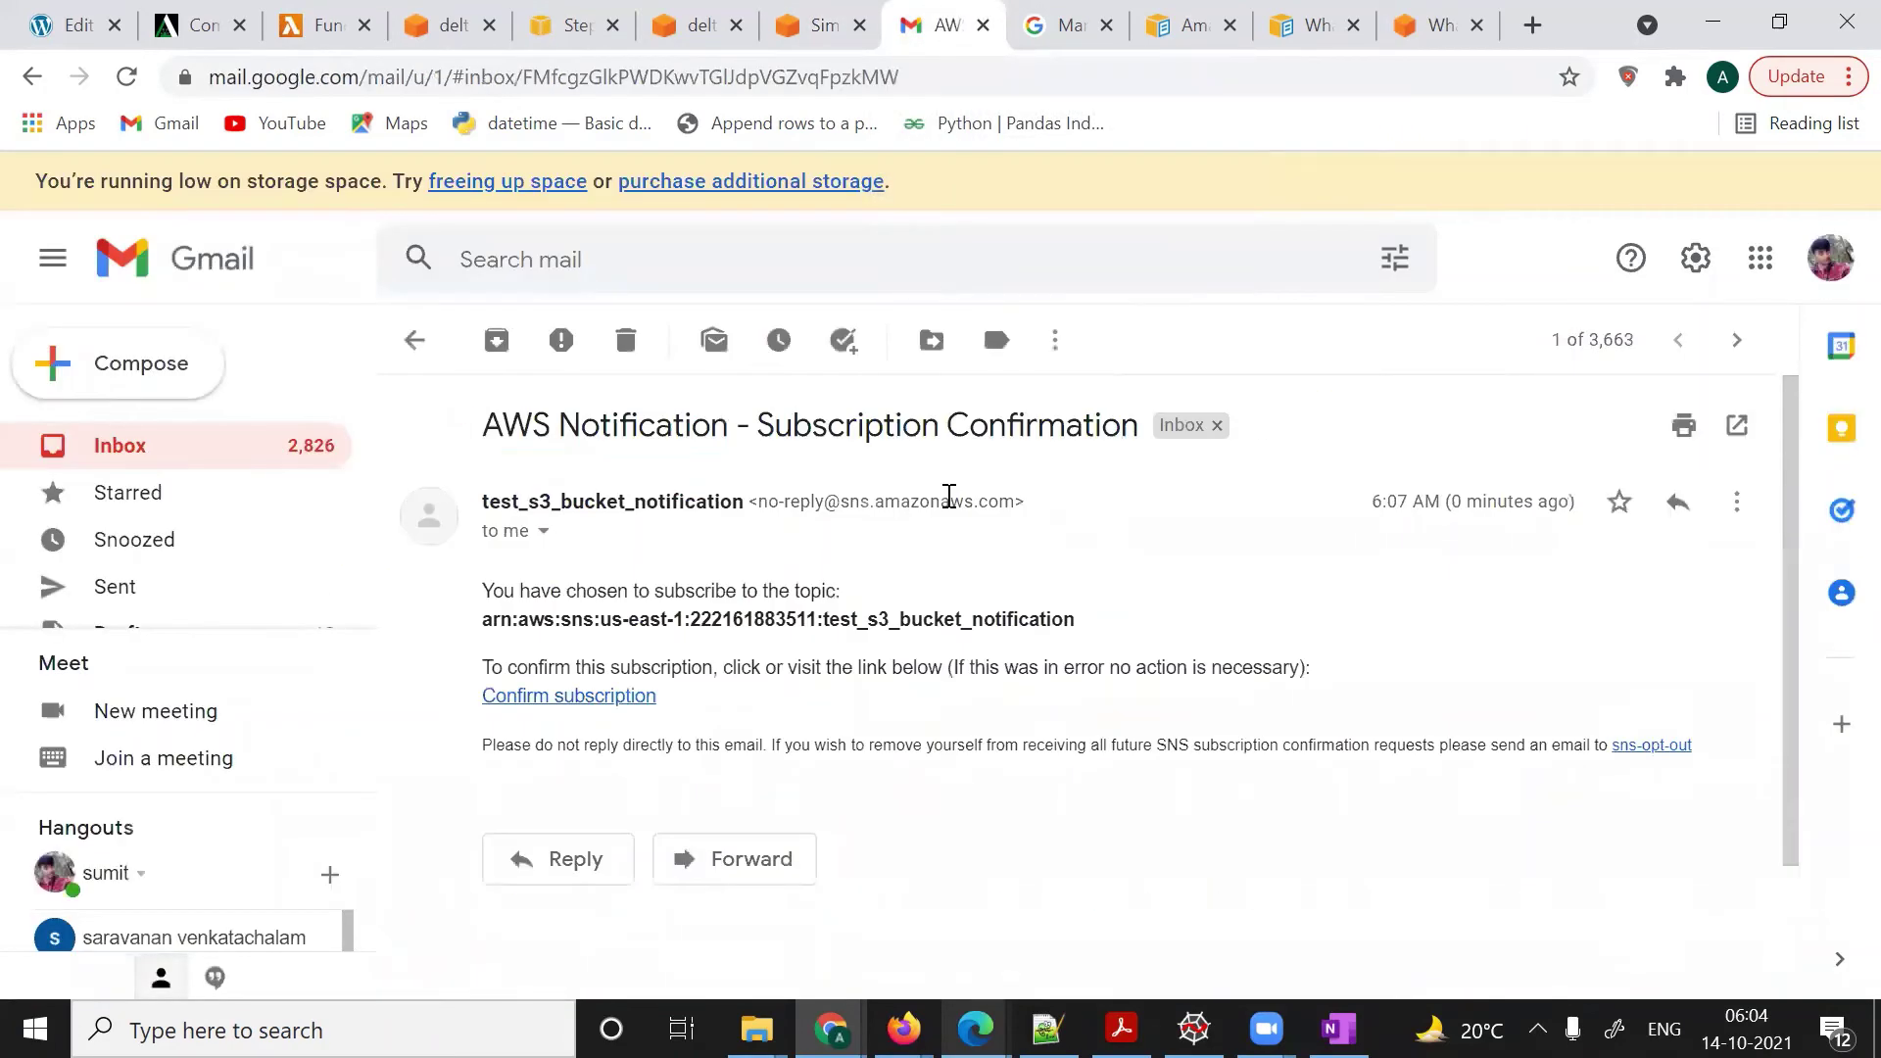
pyautogui.scroll(-2, 1096, 576)
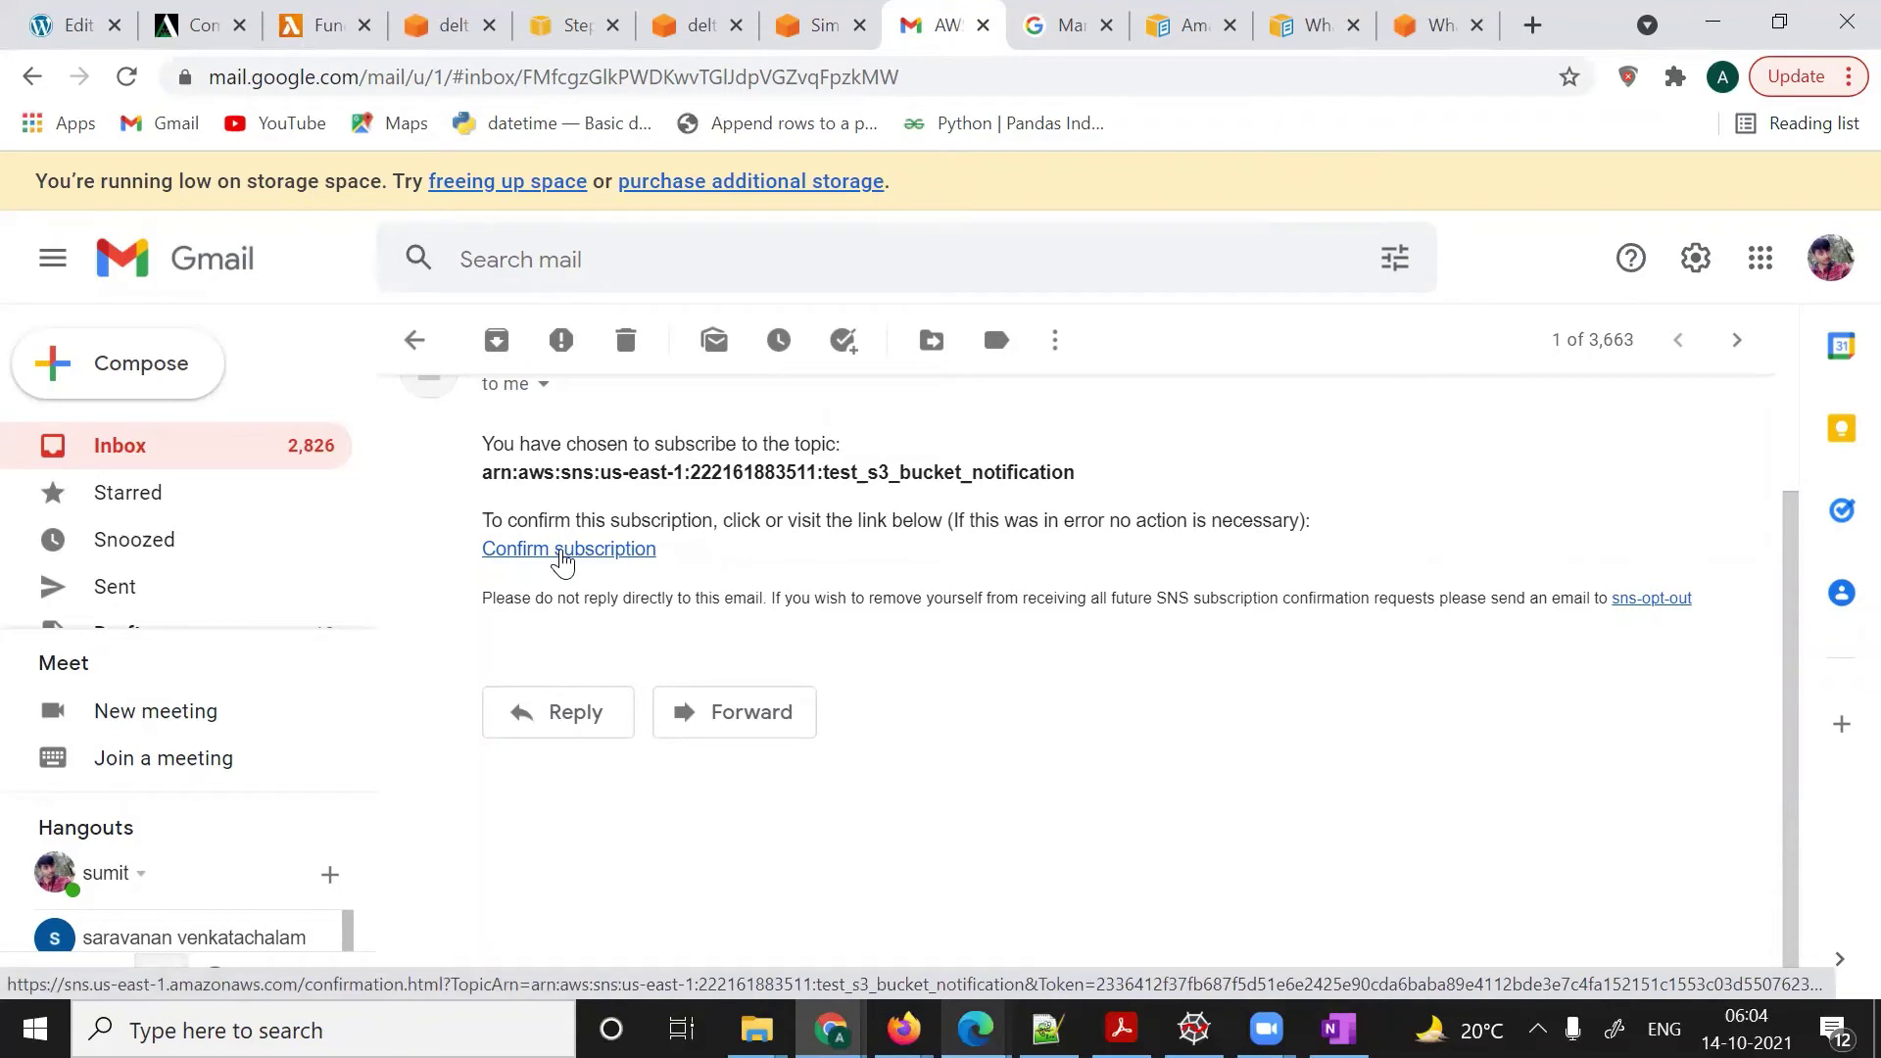
pyautogui.click(563, 552)
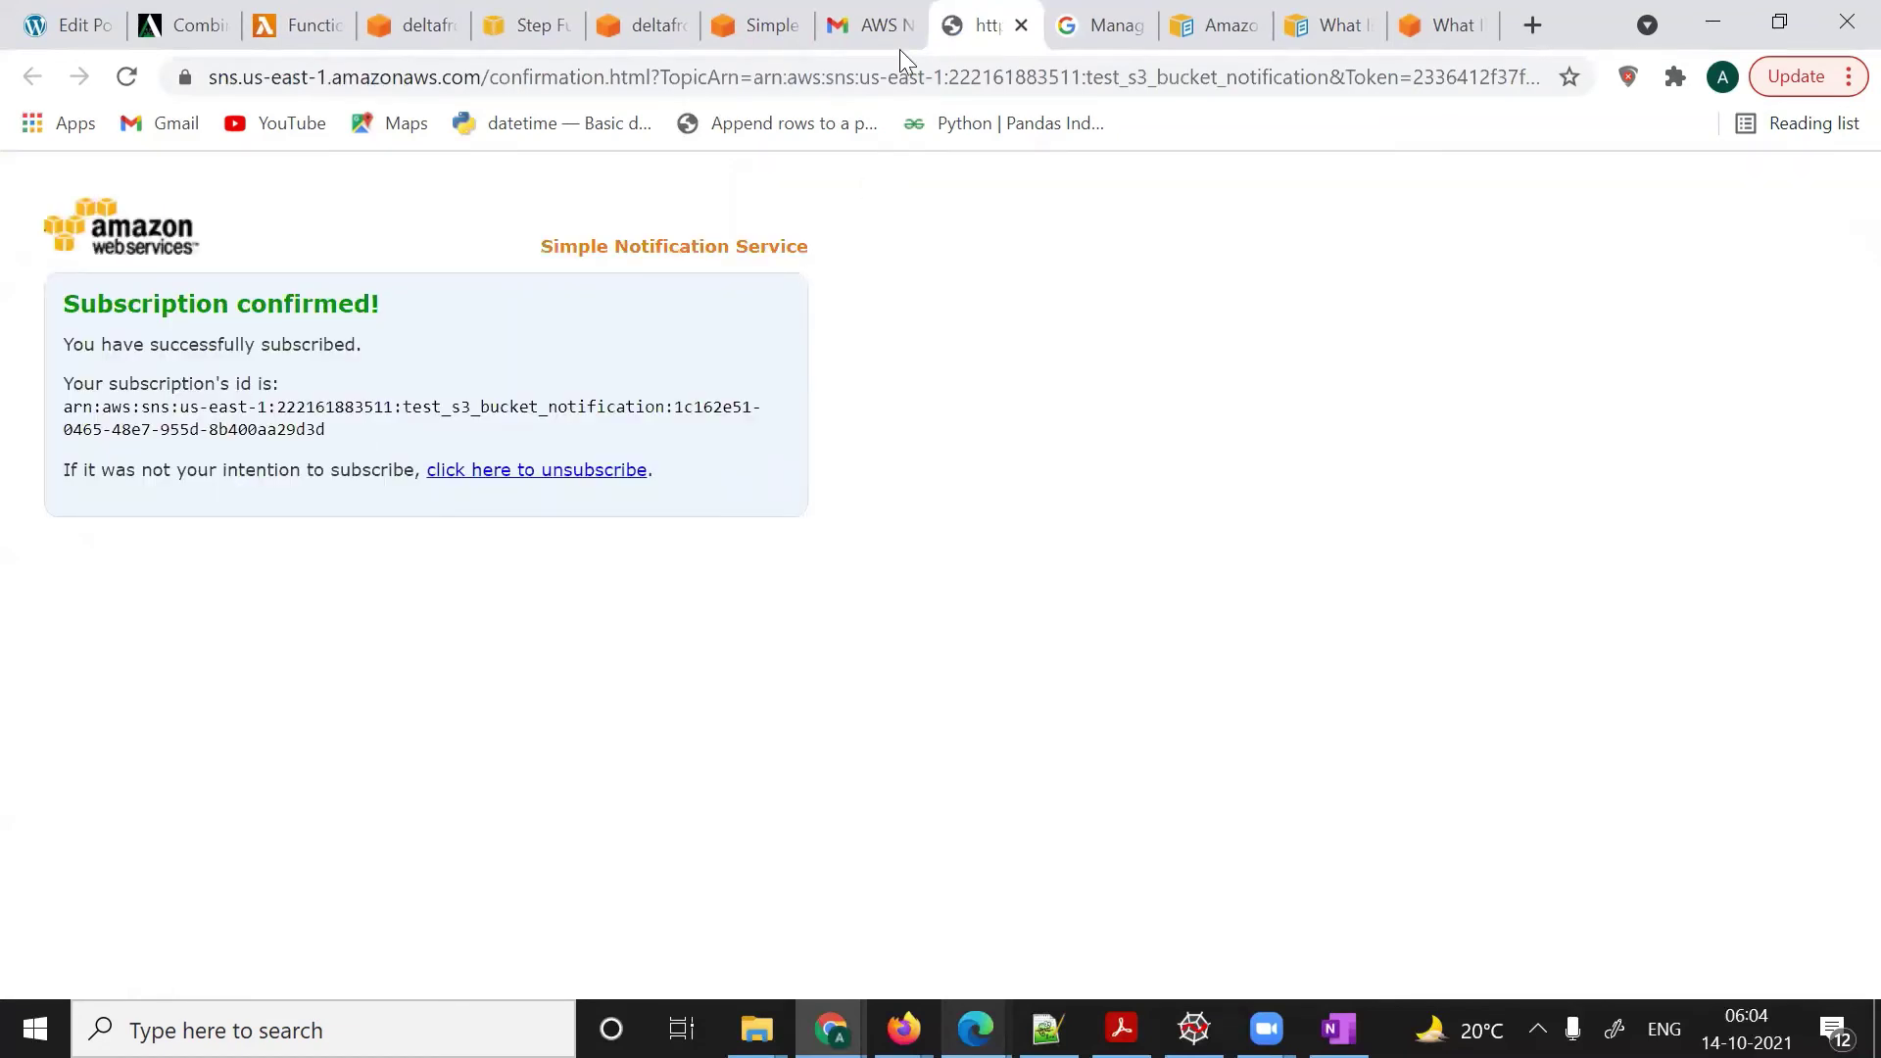
pyautogui.click(864, 30)
pyautogui.click(747, 41)
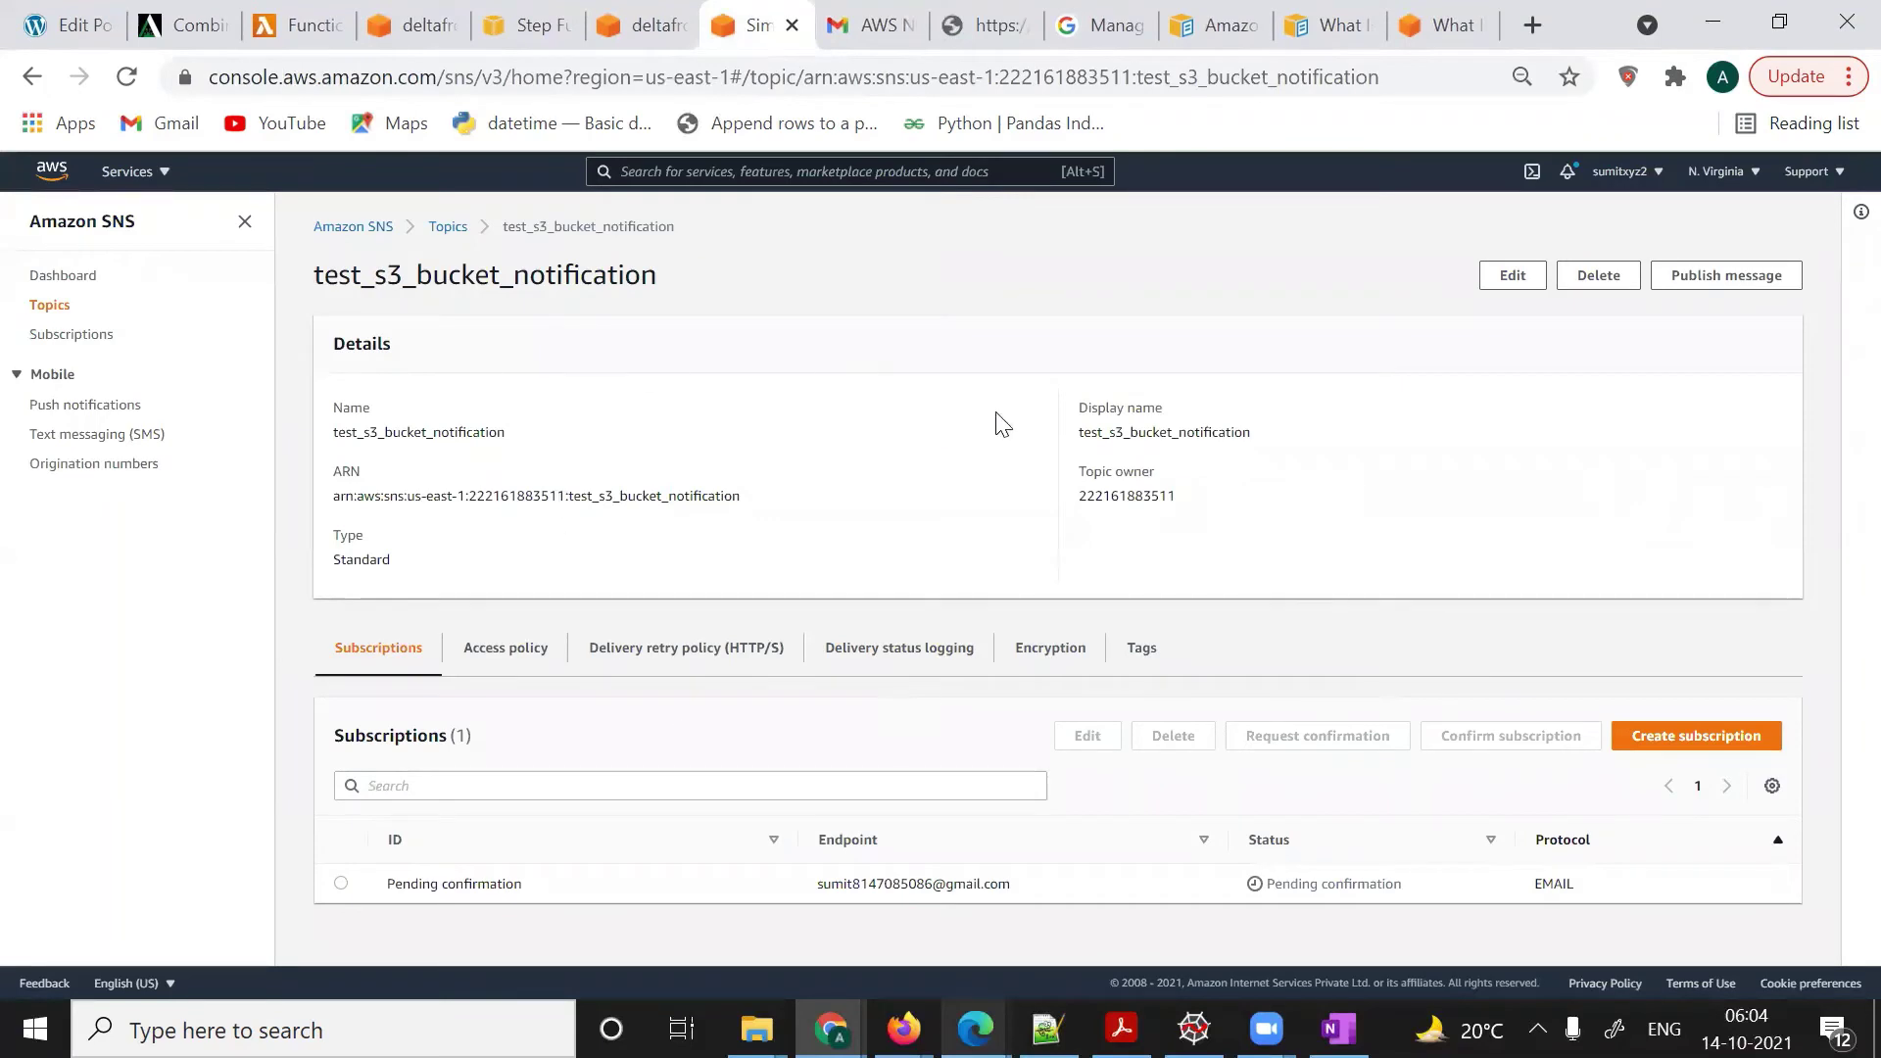
# - Reload the topic to show the email subscription as Confirmed, then go to deltafrog-sample's tab
pyautogui.click(129, 78)
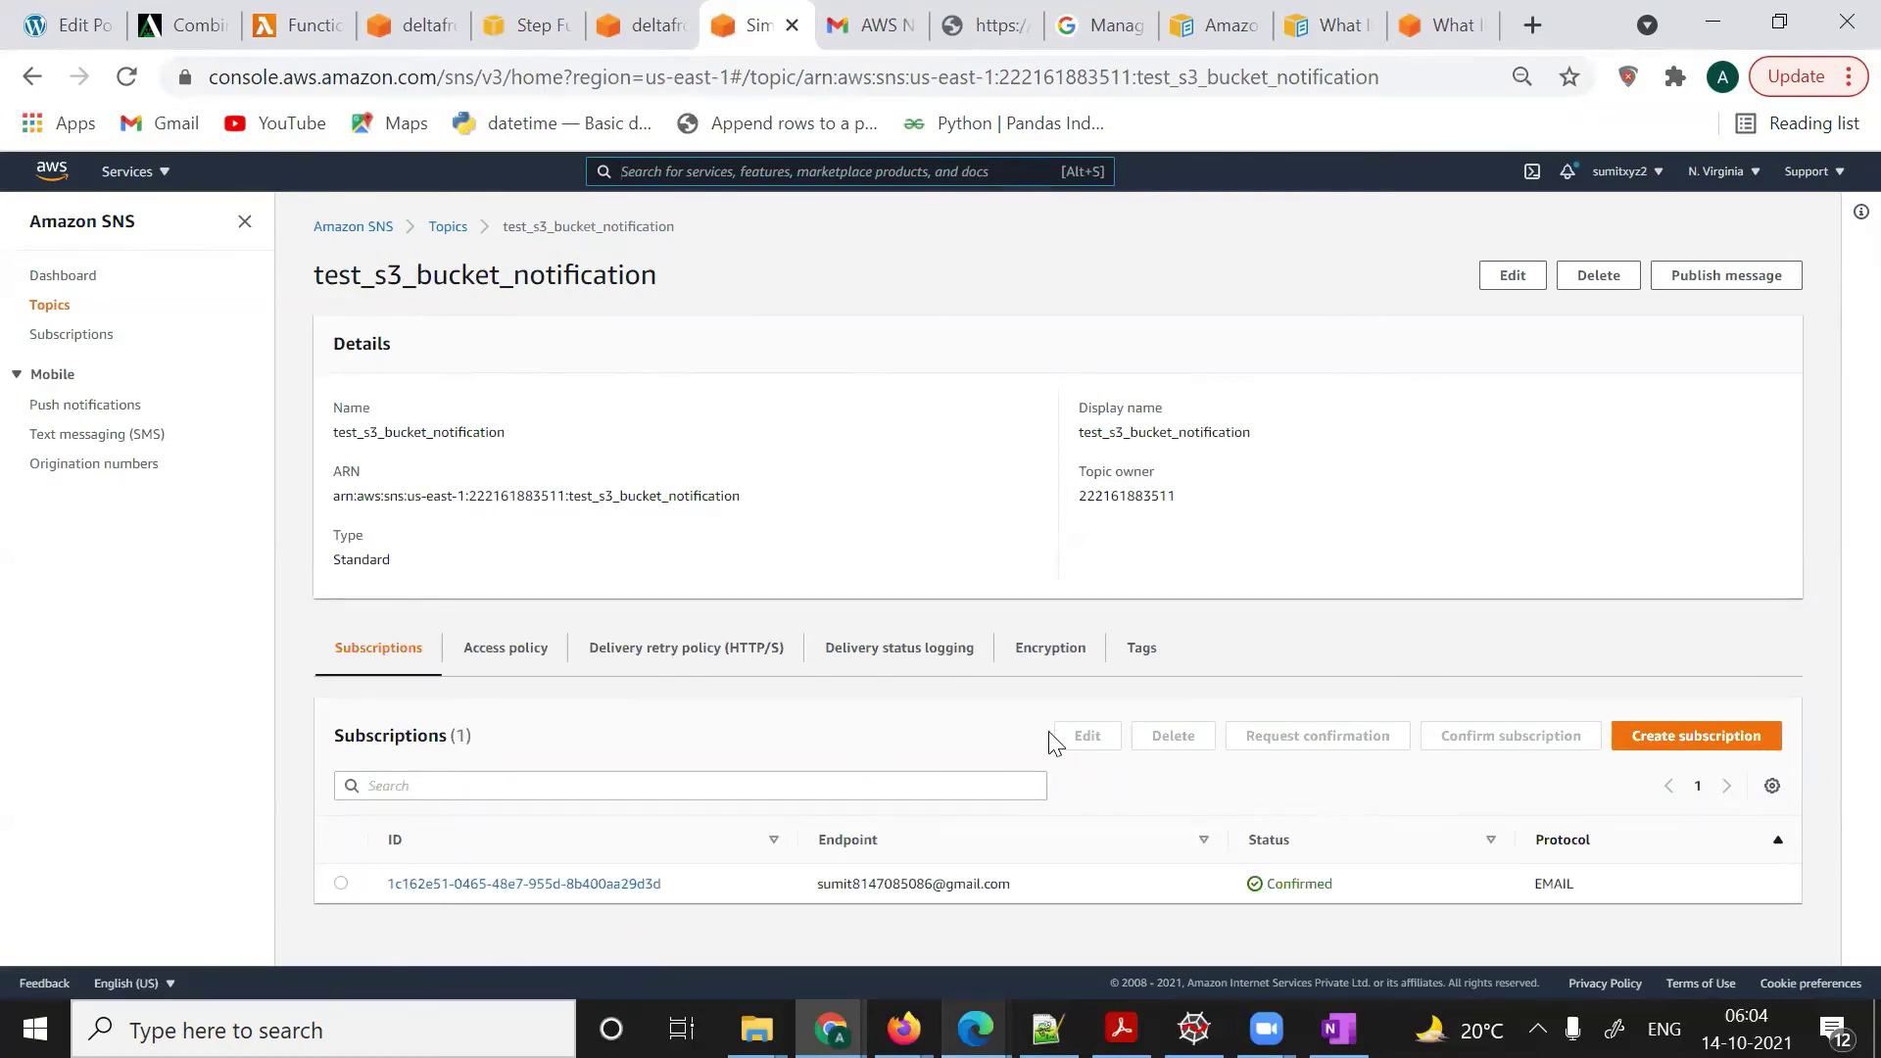
pyautogui.scroll(3, 1050, 732)
pyautogui.scroll(-3, 1050, 732)
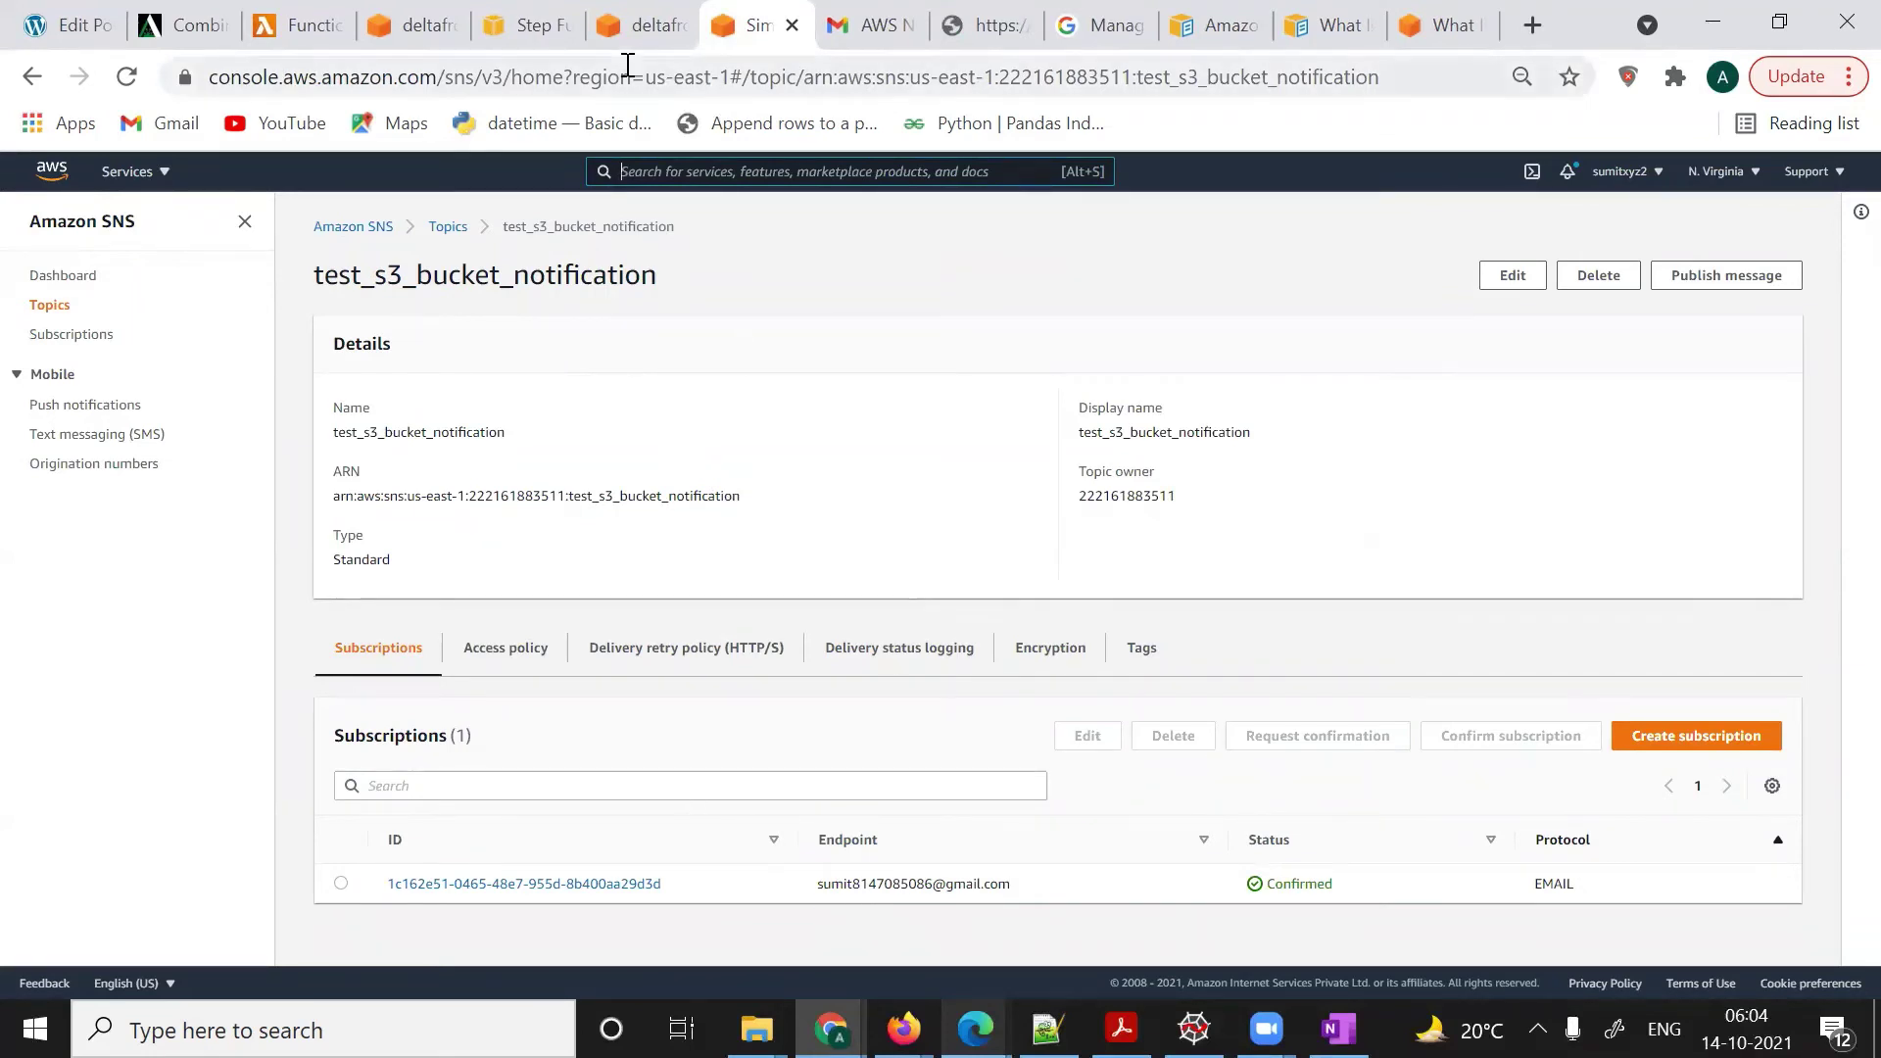
pyautogui.click(637, 29)
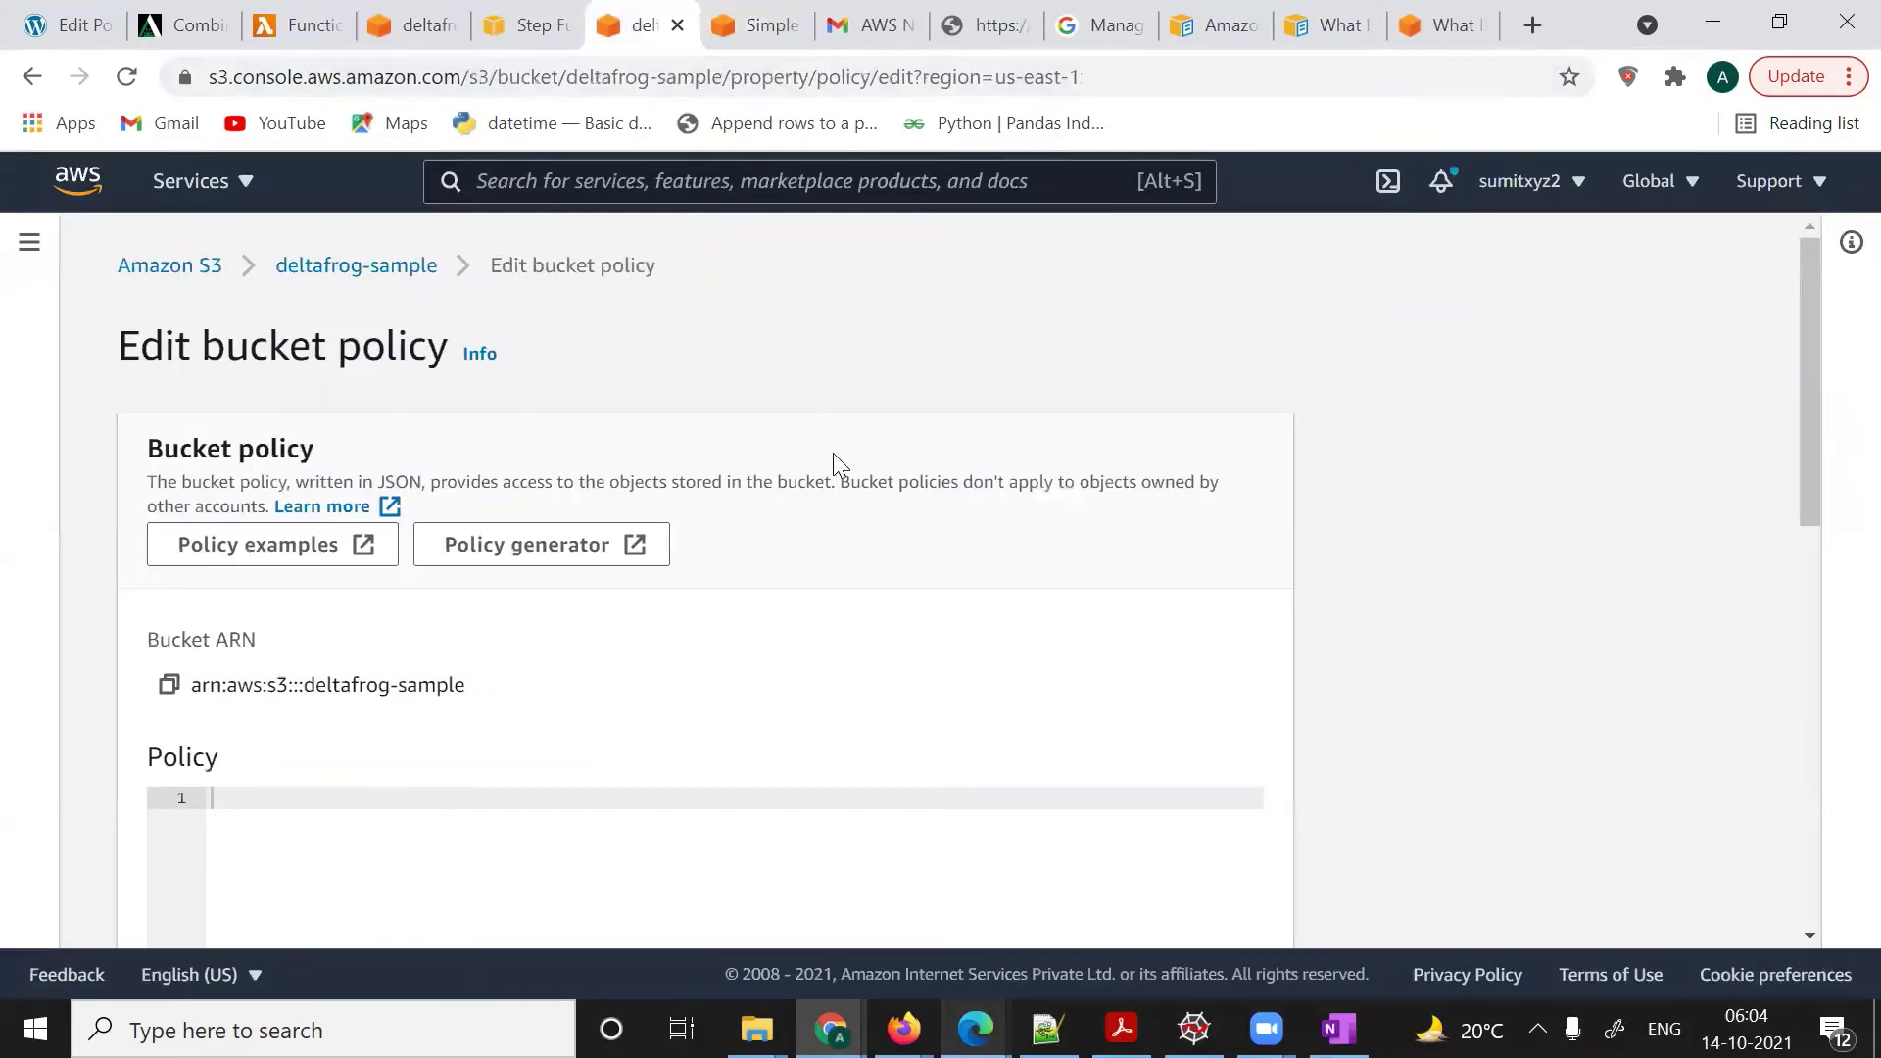
# - Open deltafrog-sample's Properties and begin a new event notification
pyautogui.click(330, 282)
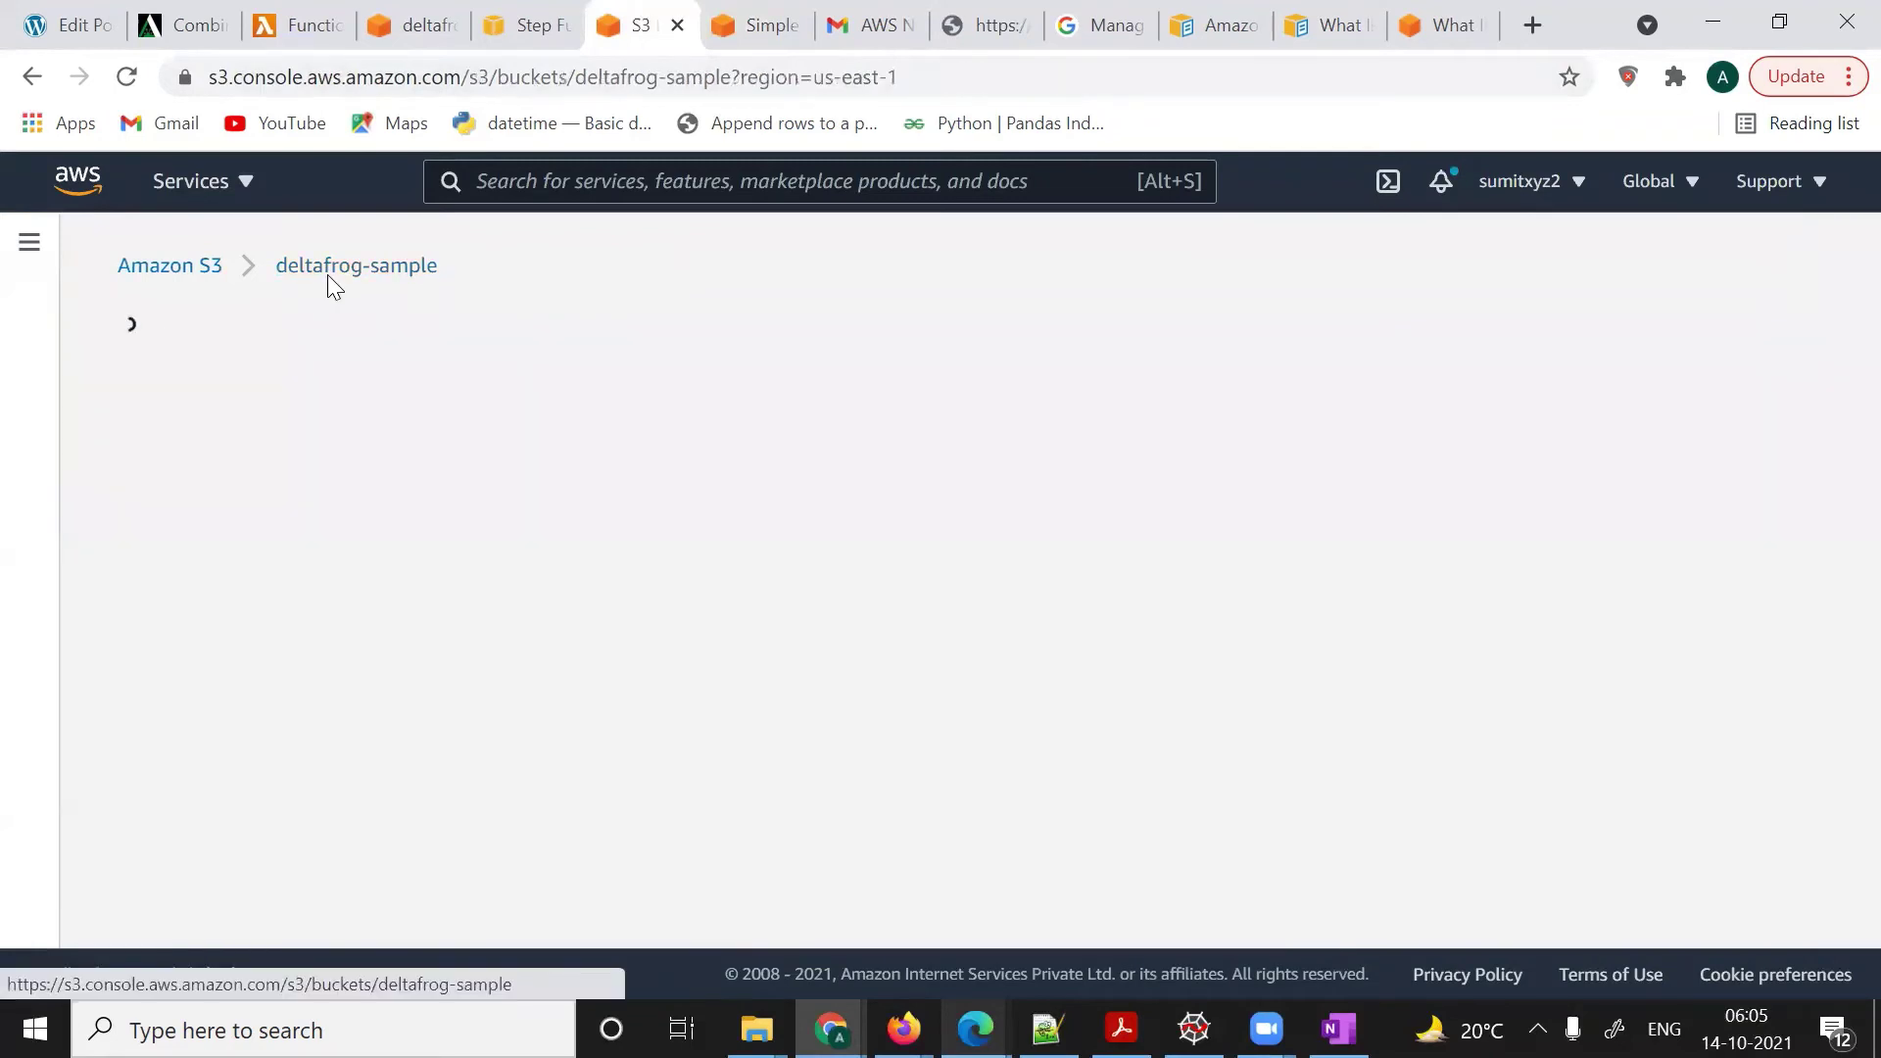
pyautogui.scroll(-1, 376, 333)
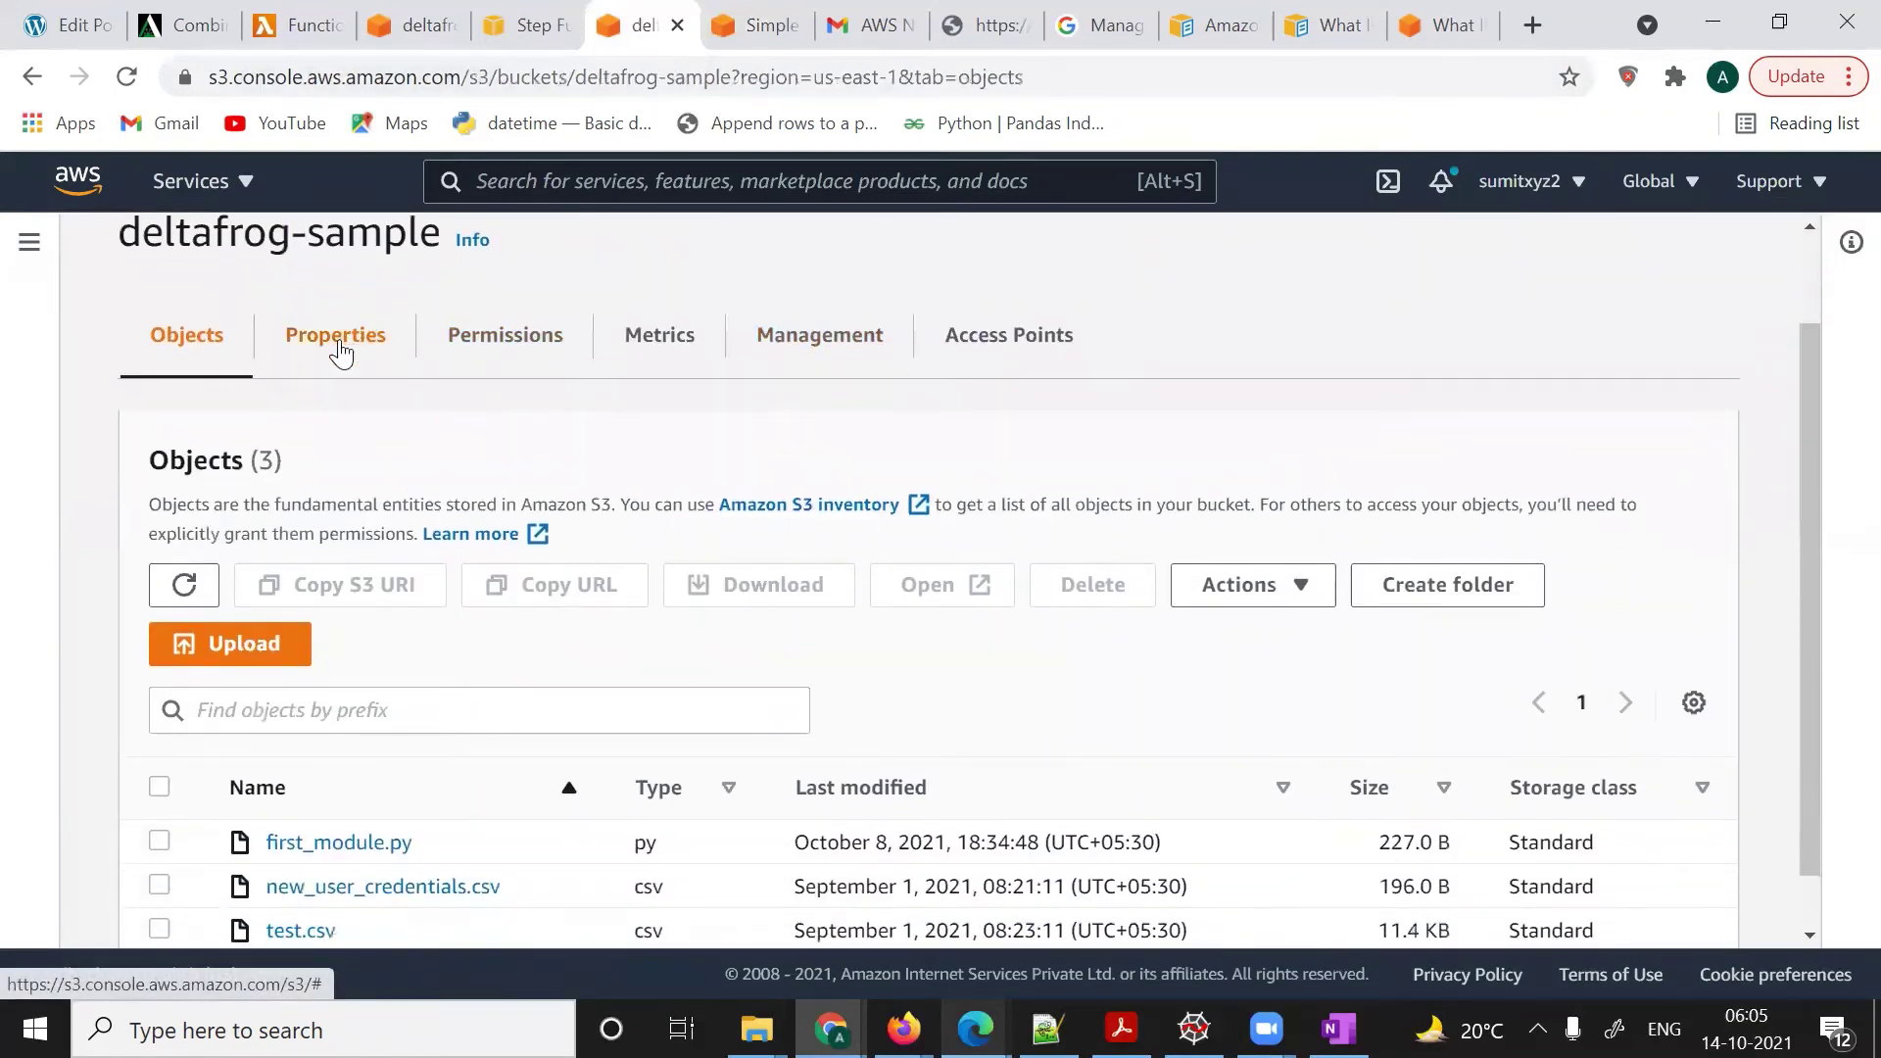
pyautogui.click(339, 349)
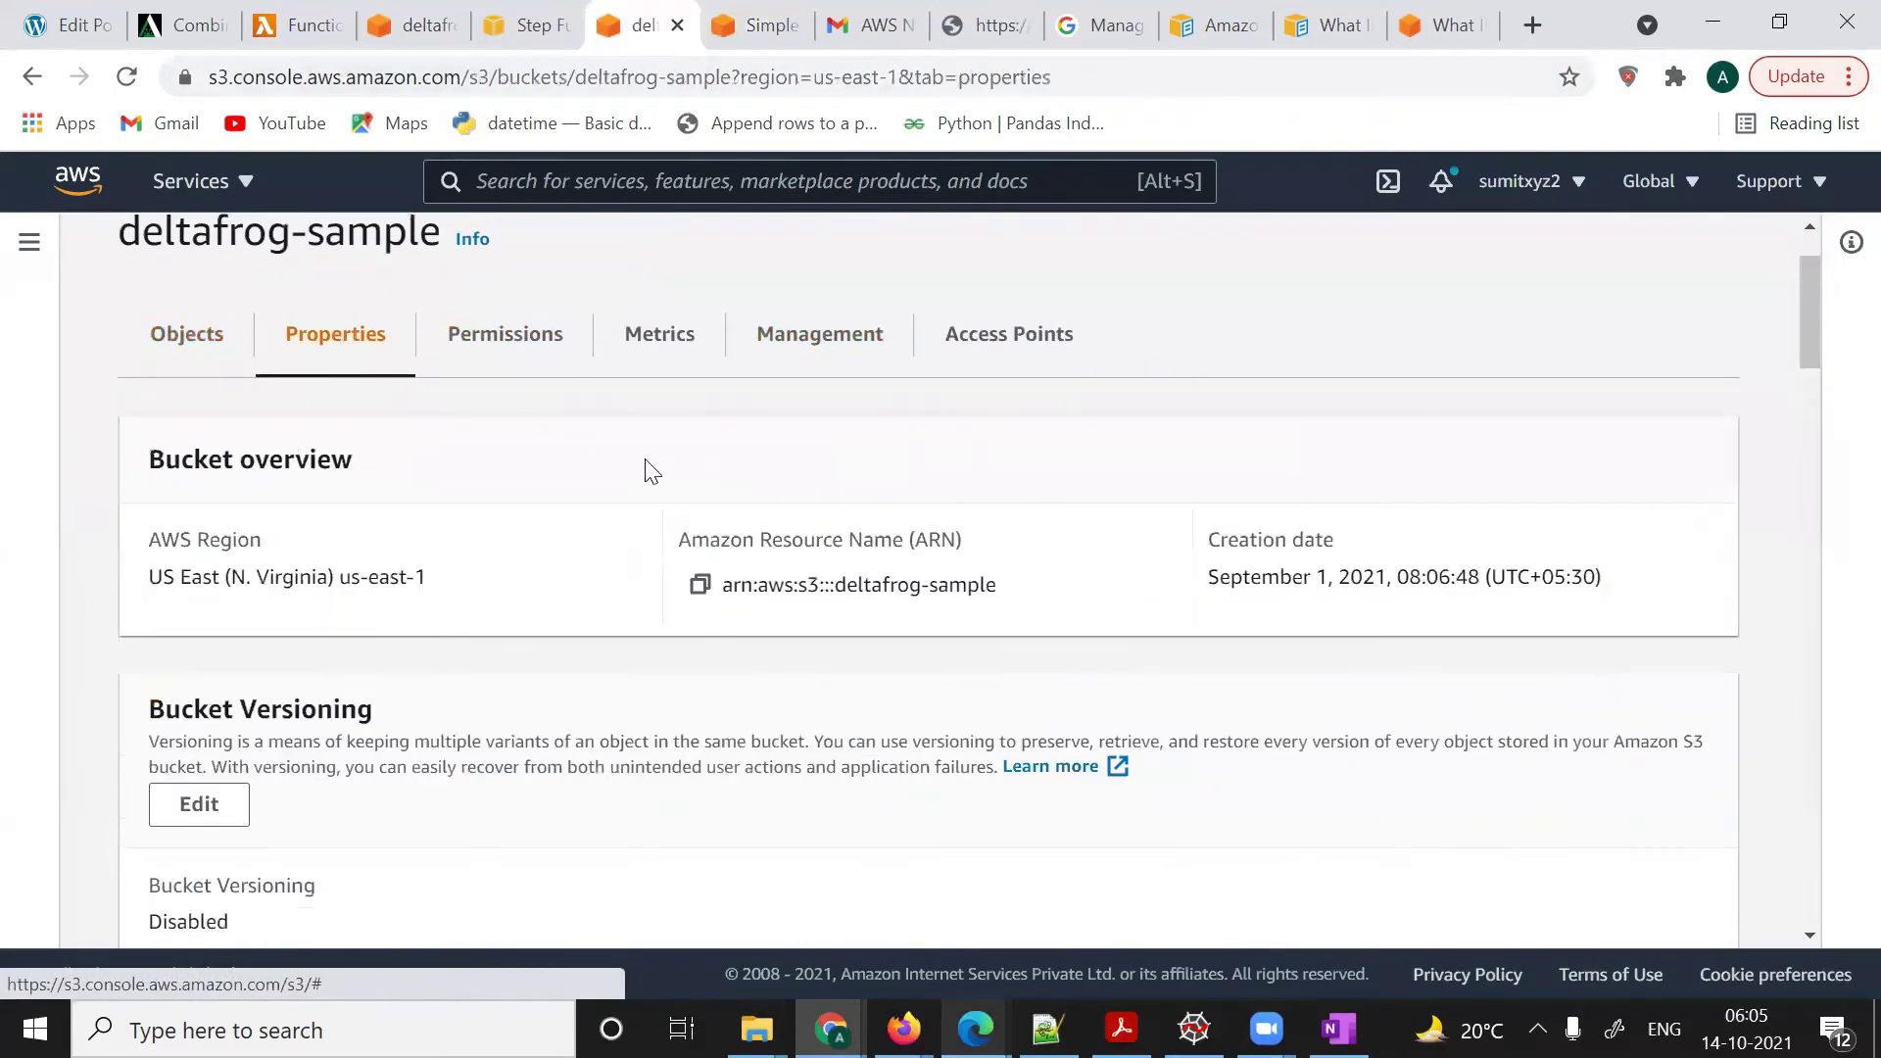
pyautogui.scroll(-10, 644, 461)
pyautogui.scroll(-12, 645, 453)
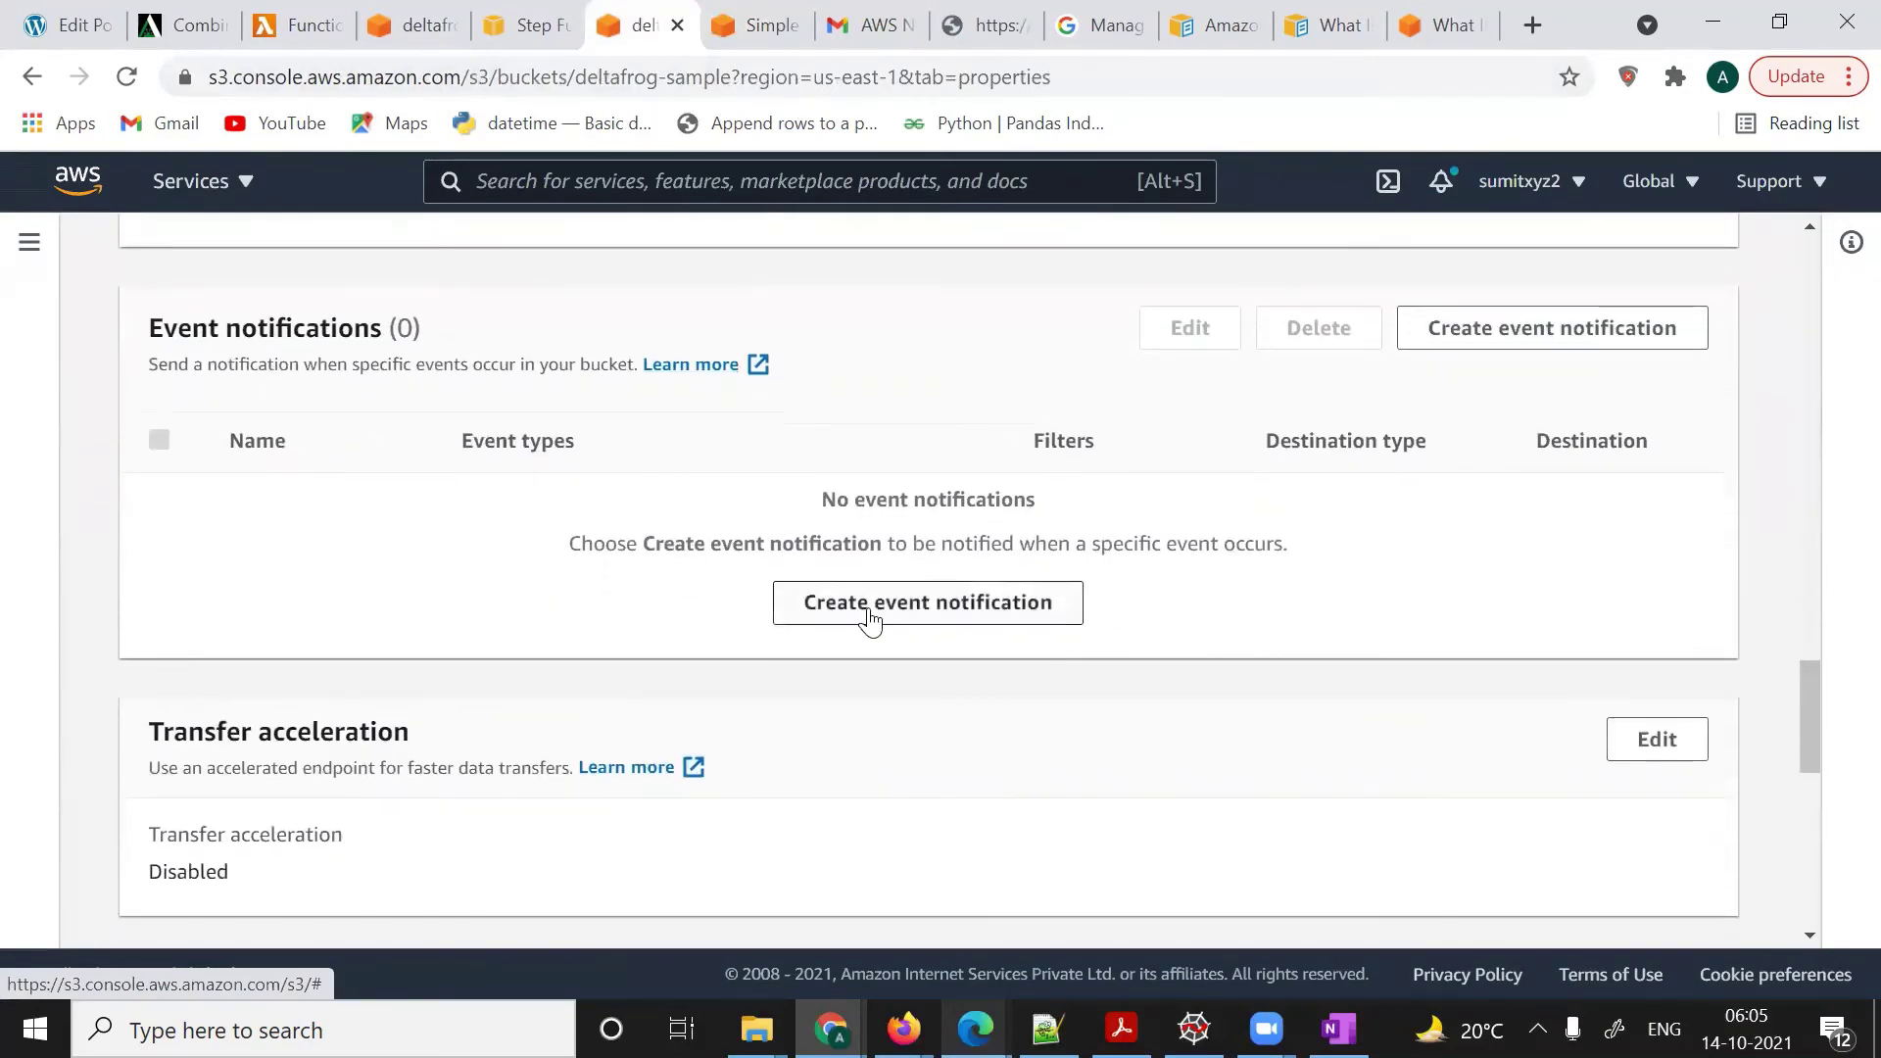
pyautogui.click(894, 609)
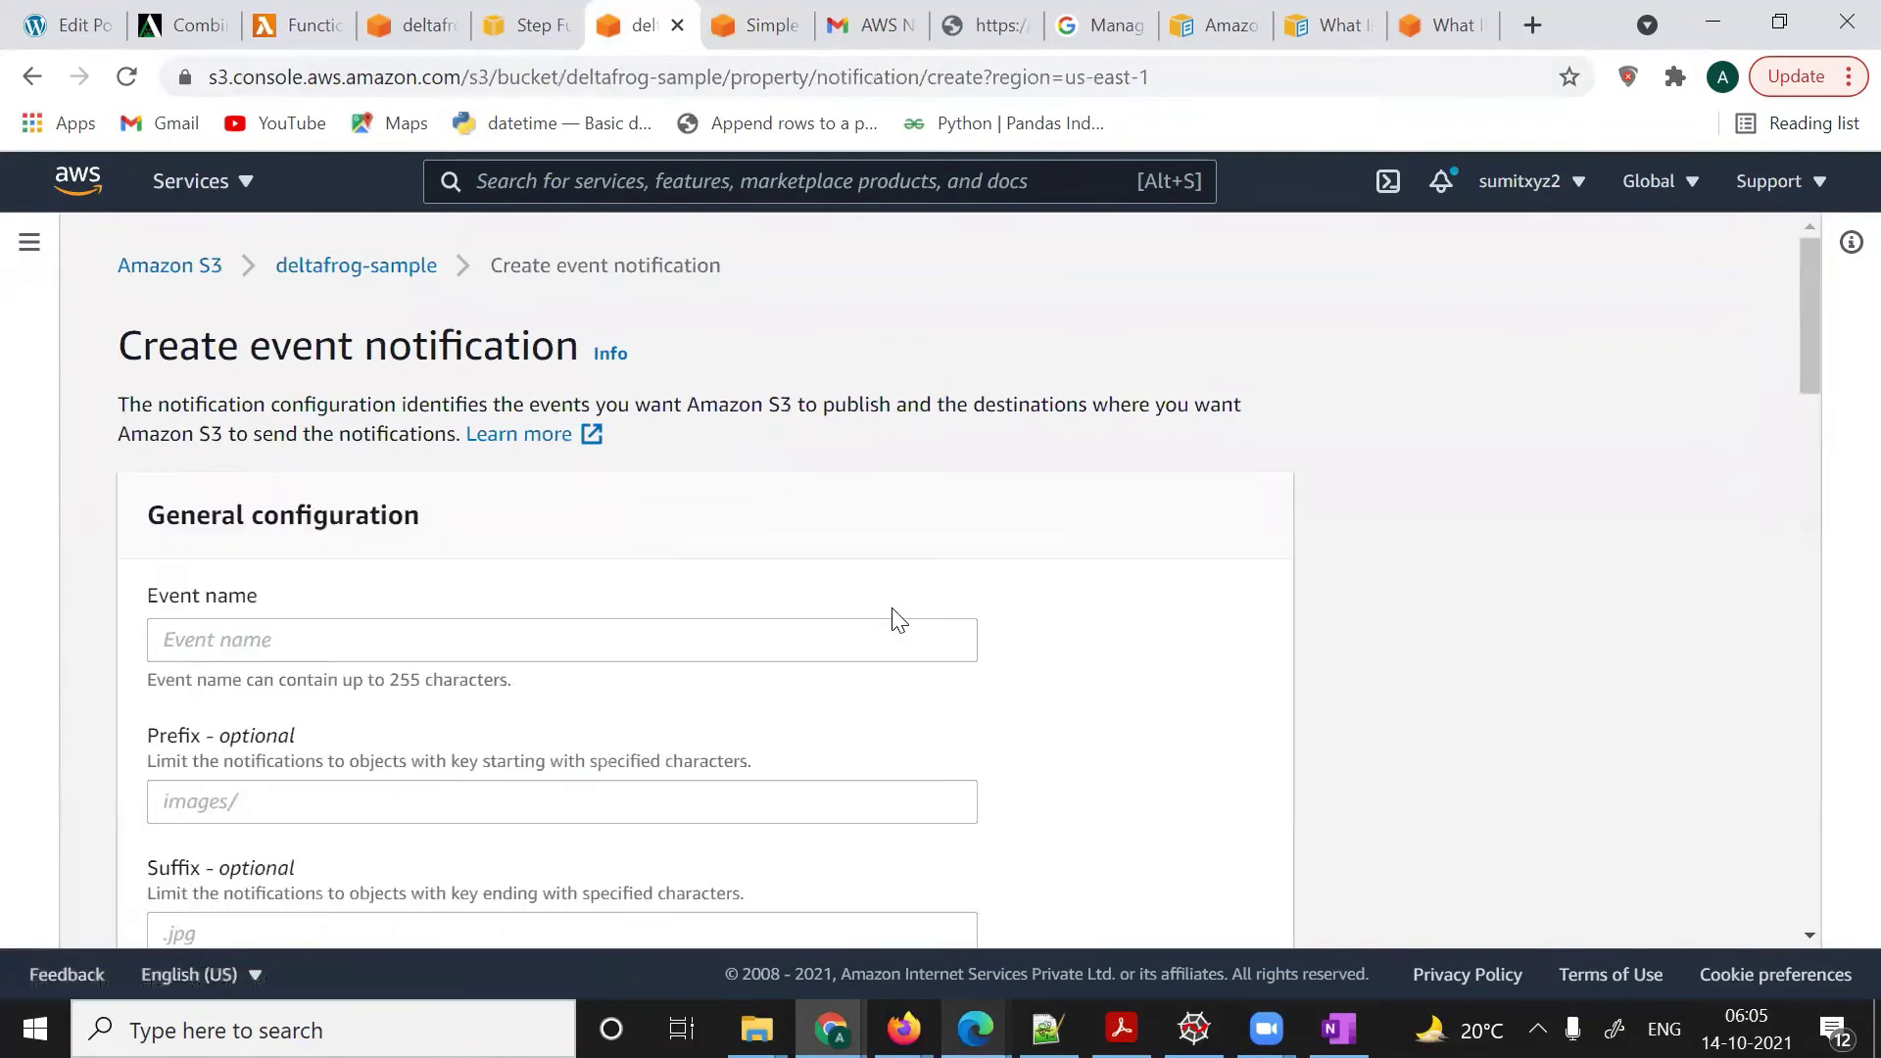
pyautogui.rightClick(894, 611)
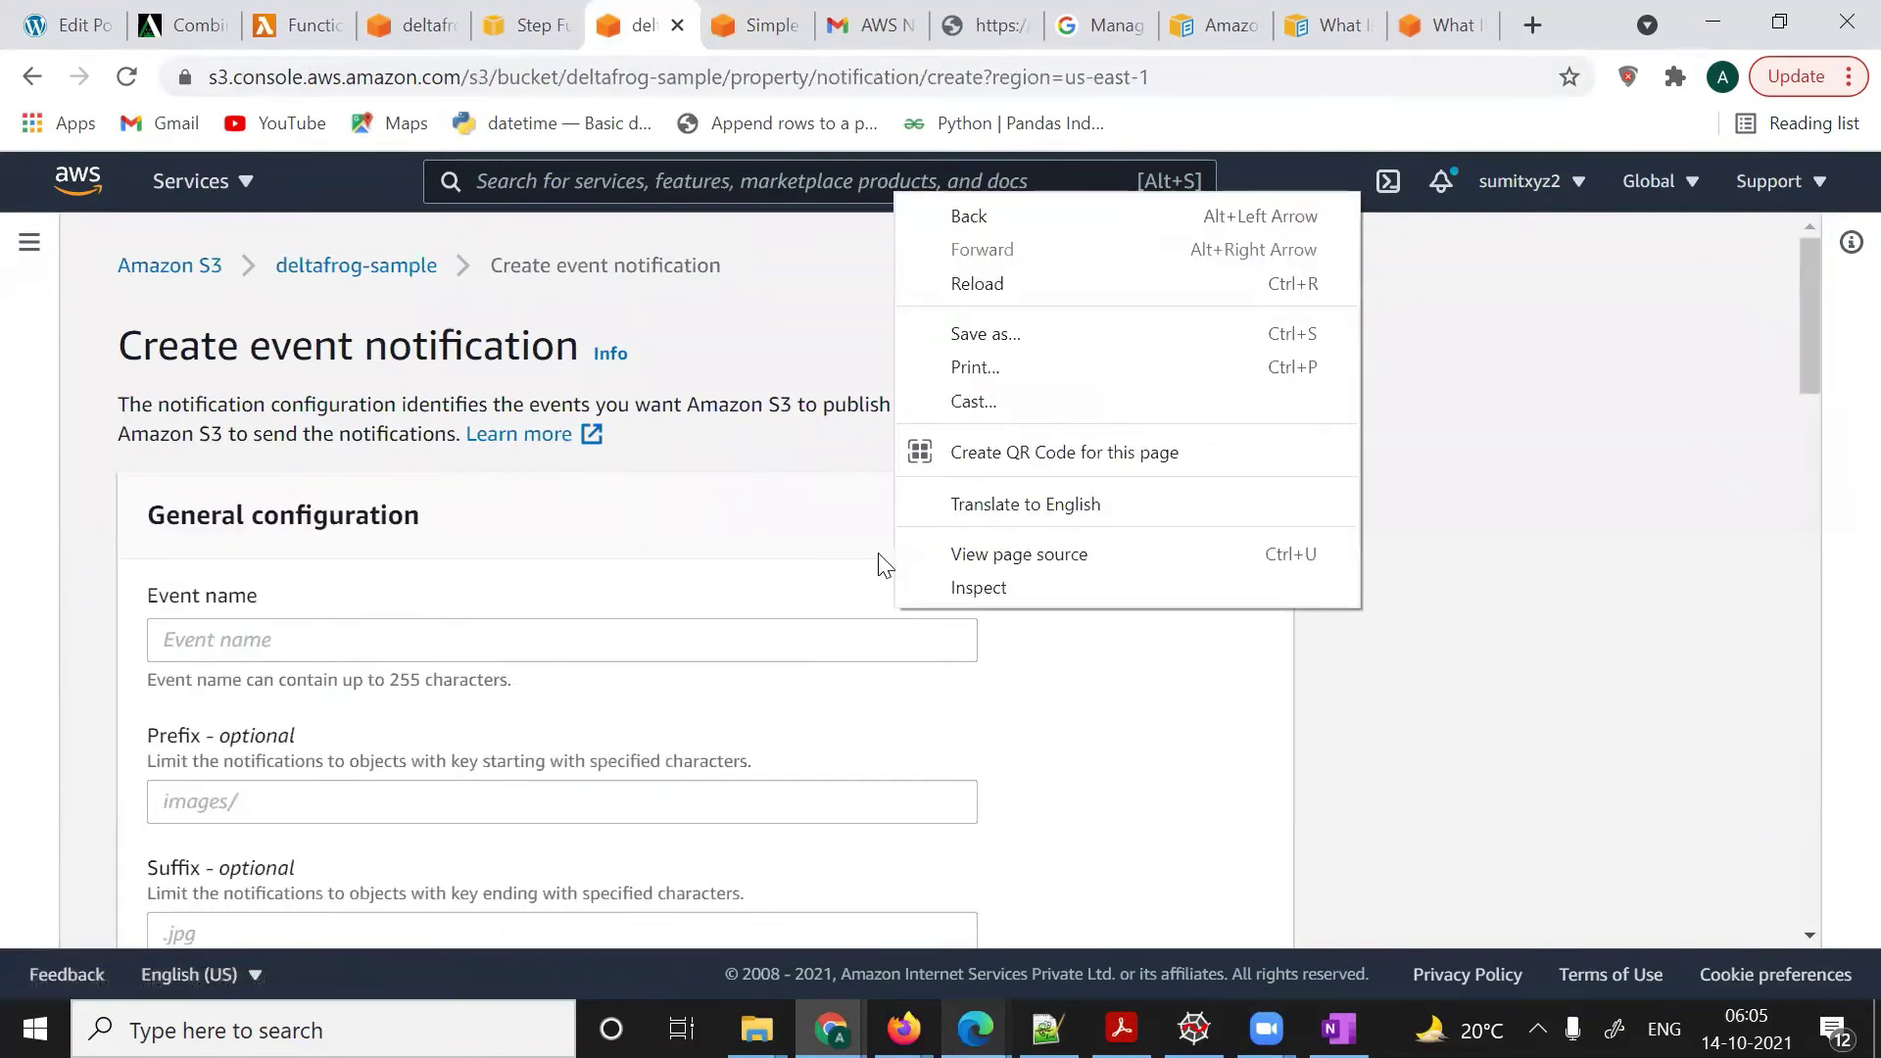
# - Name the notification SNS_trigger and enable All object create events (s3:ObjectCreated:*)
pyautogui.click(370, 638)
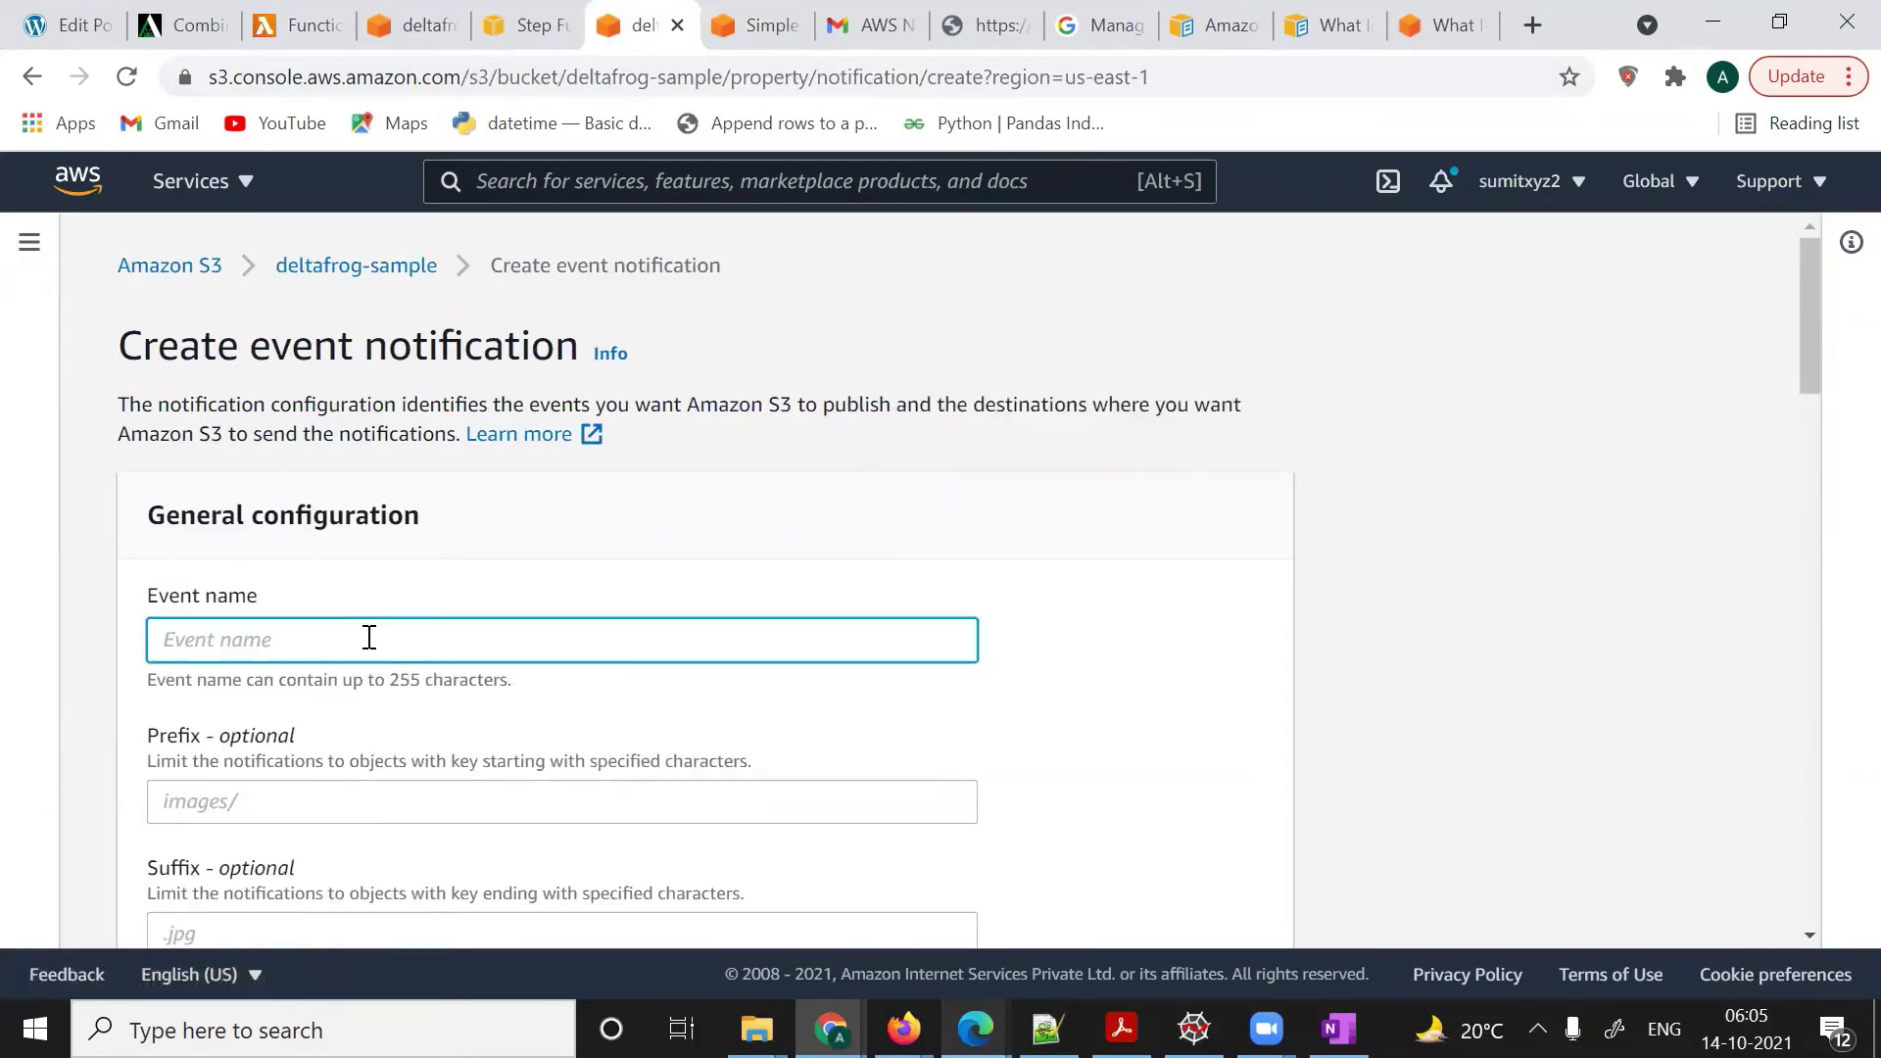
pyautogui.write('SNS_trigger')
pyautogui.scroll(-4, 316, 819)
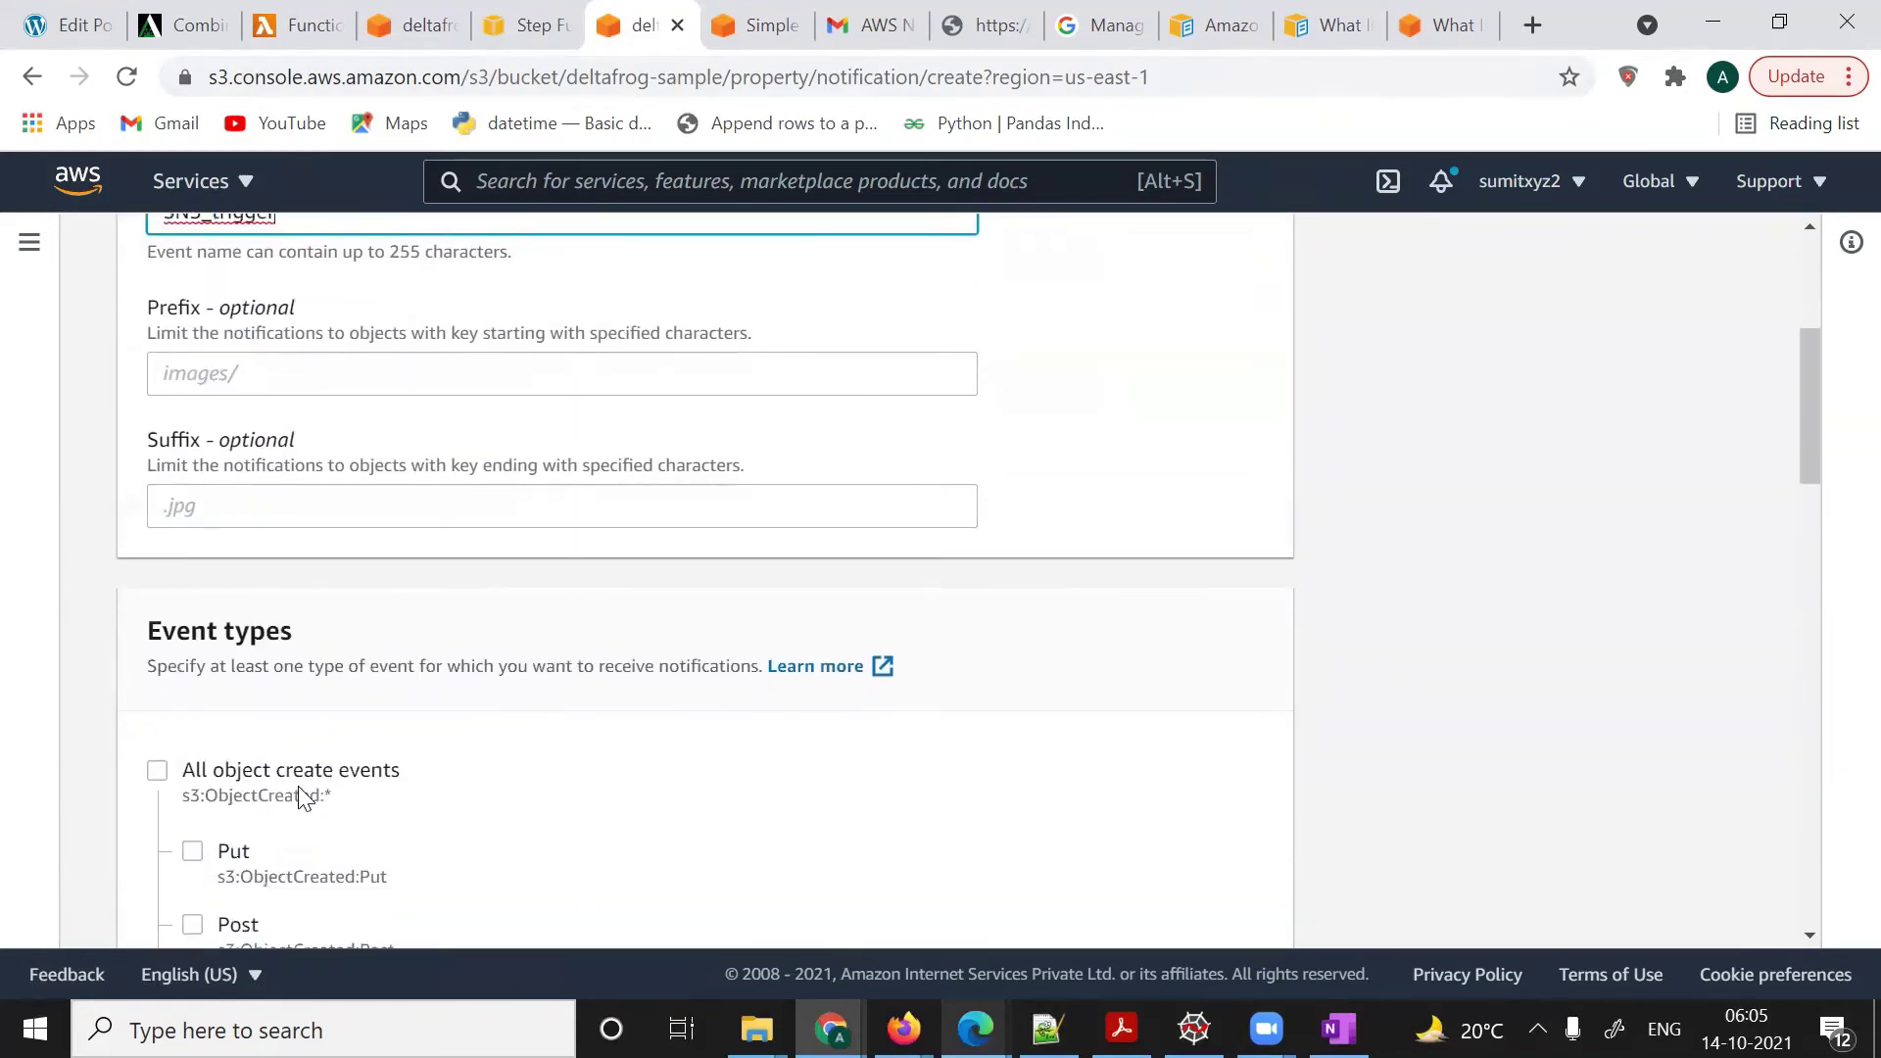
pyautogui.click(157, 770)
pyautogui.scroll(-2, 498, 769)
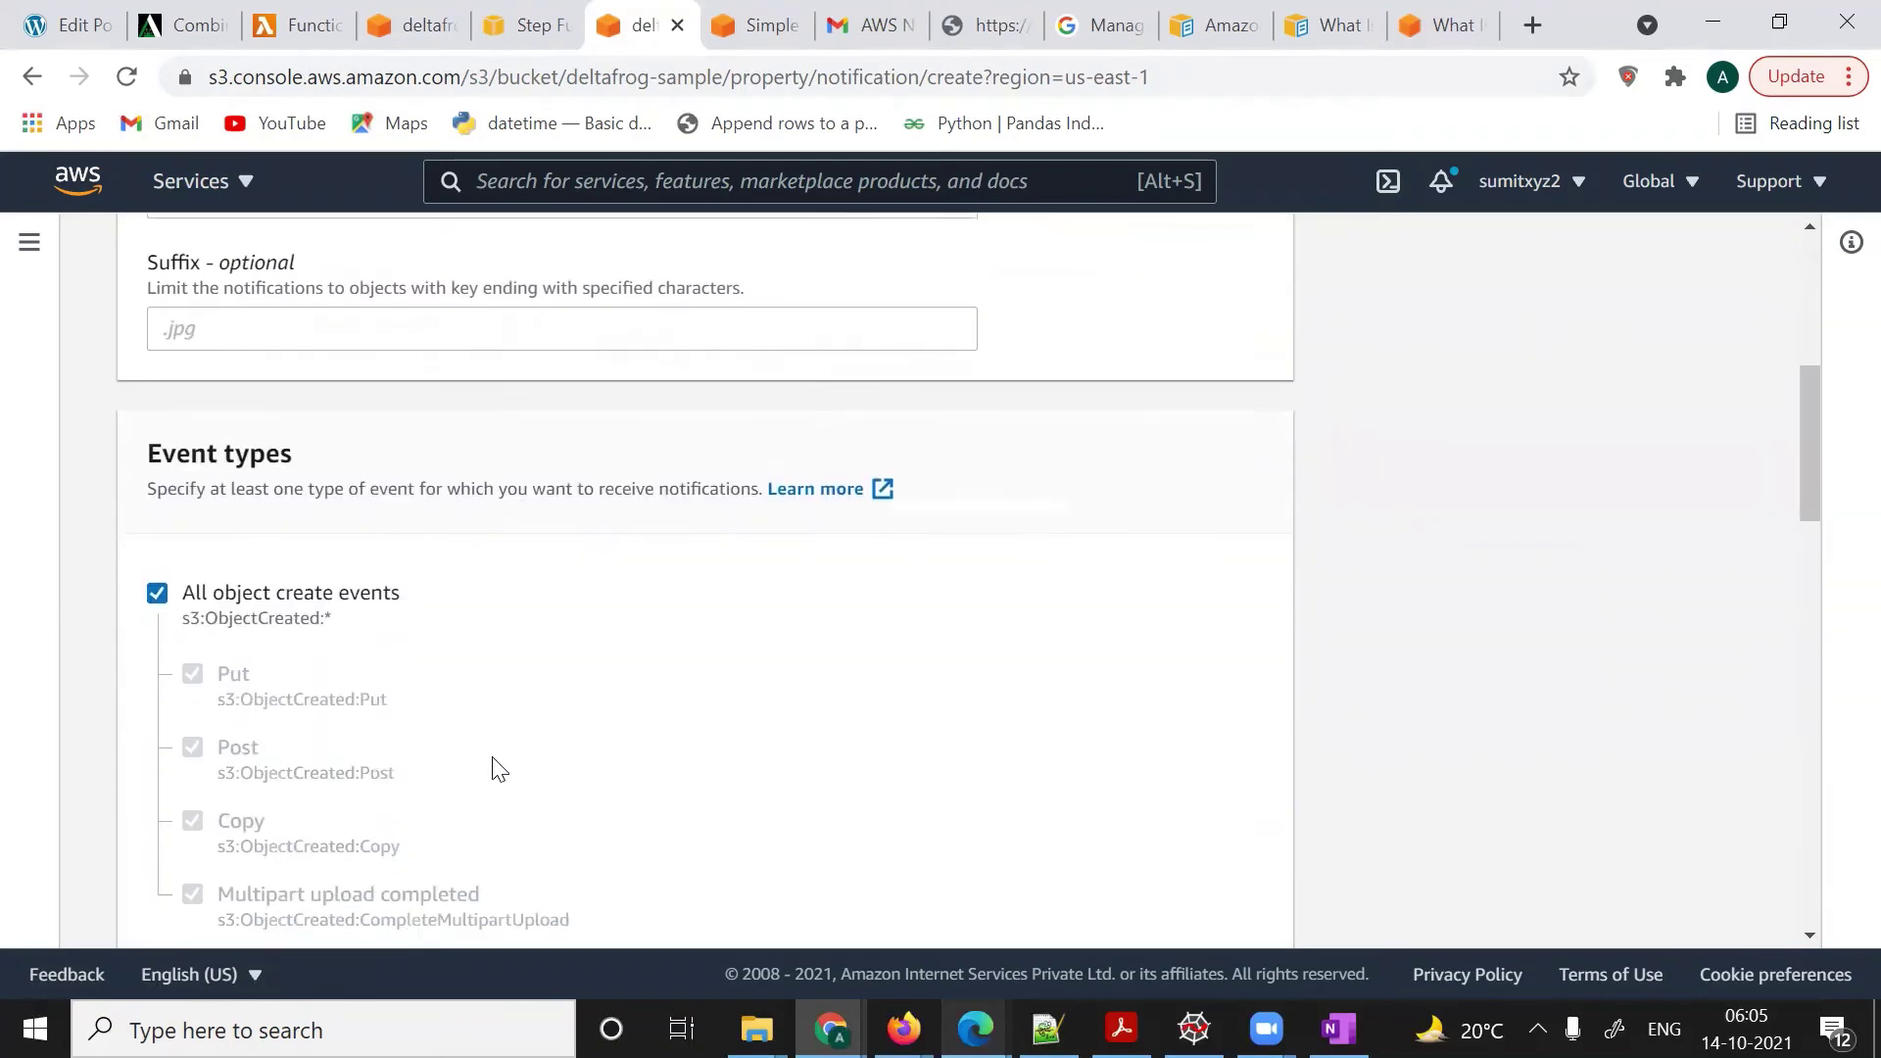
pyautogui.scroll(-3, 495, 768)
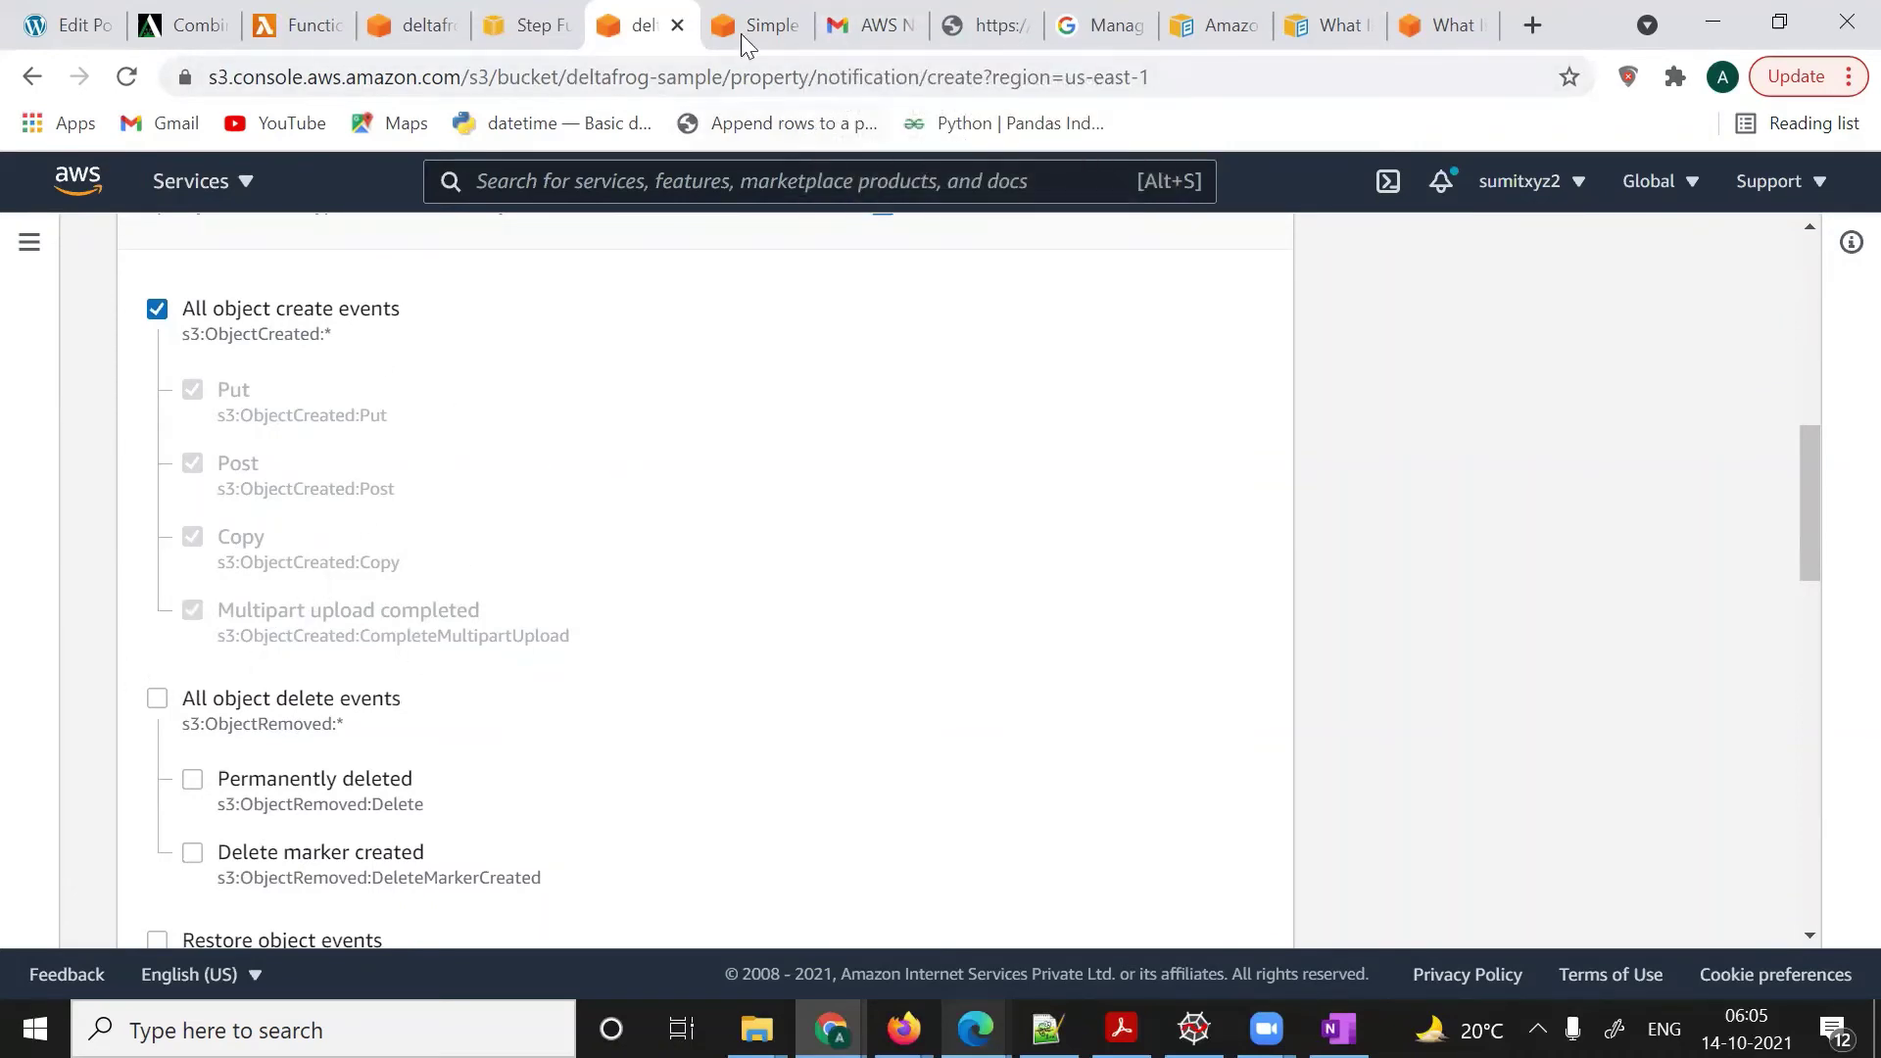
pyautogui.scroll(-7, 689, 559)
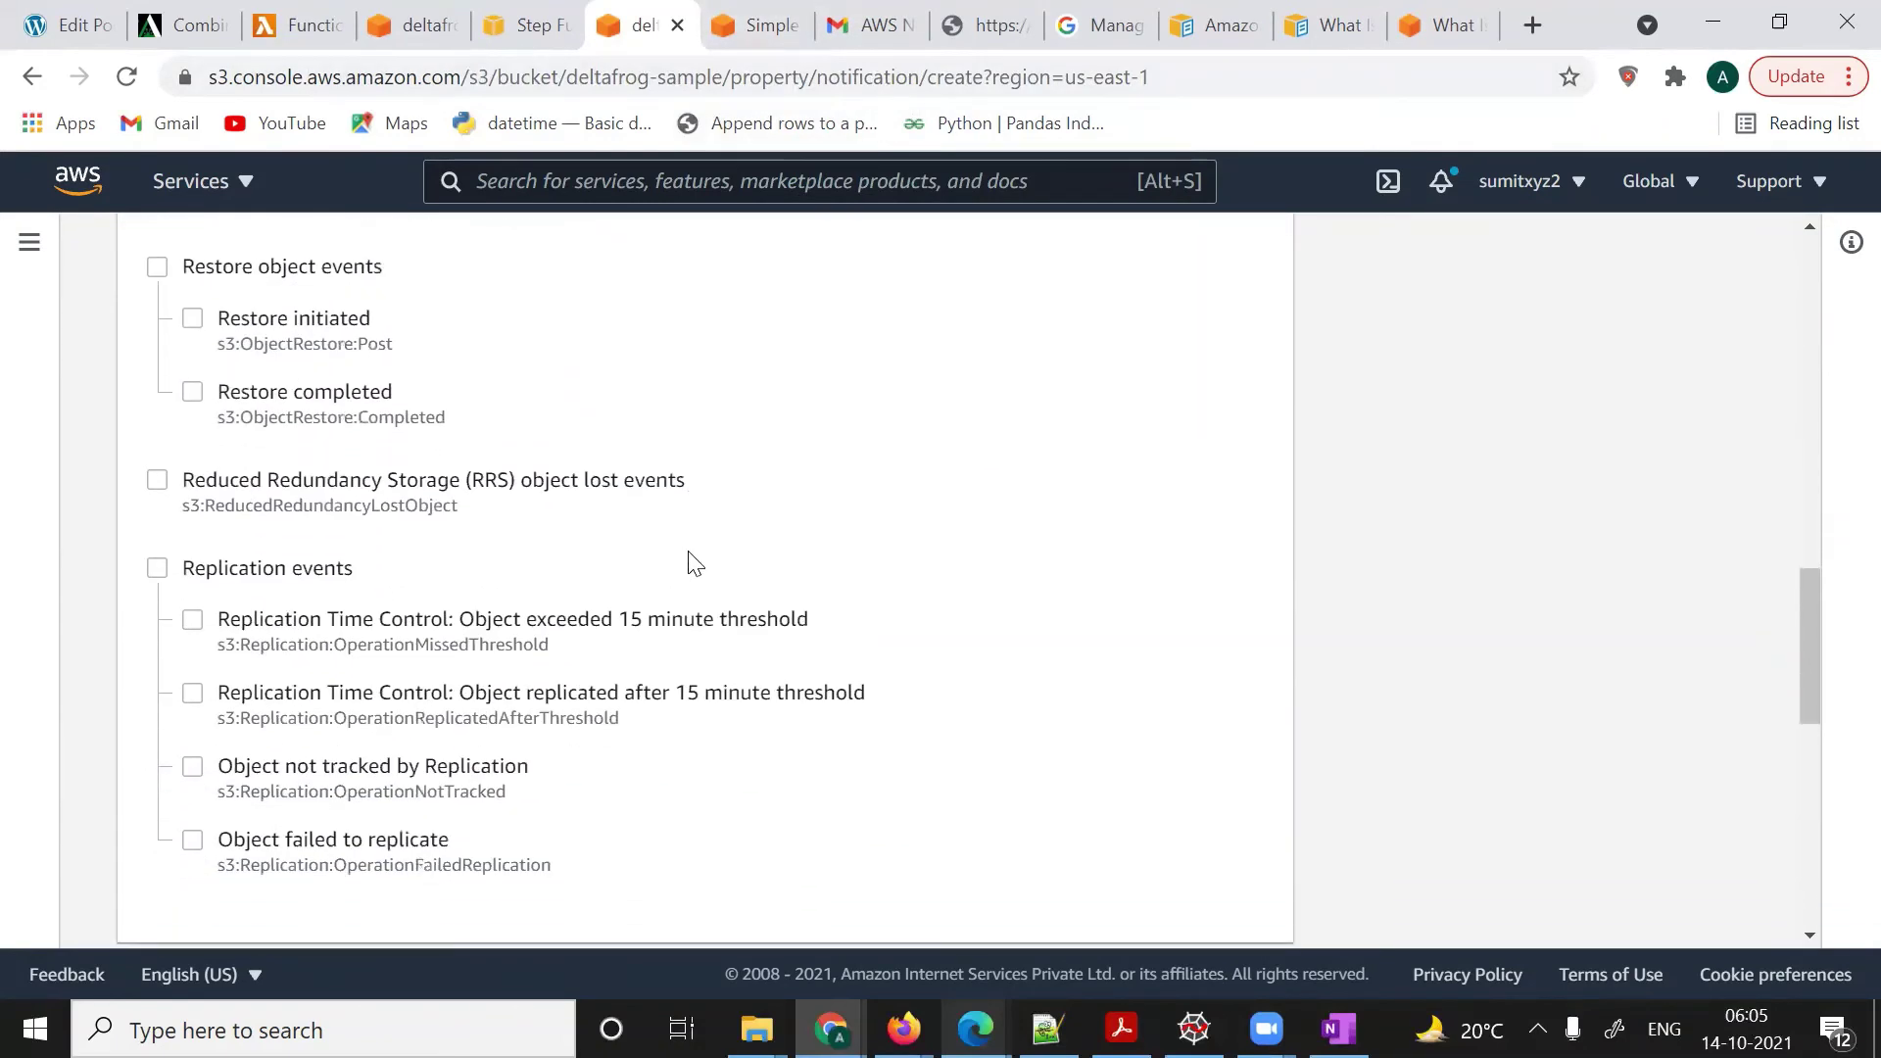
pyautogui.scroll(5, 689, 558)
pyautogui.scroll(-4, 689, 559)
pyautogui.scroll(4, 312, 481)
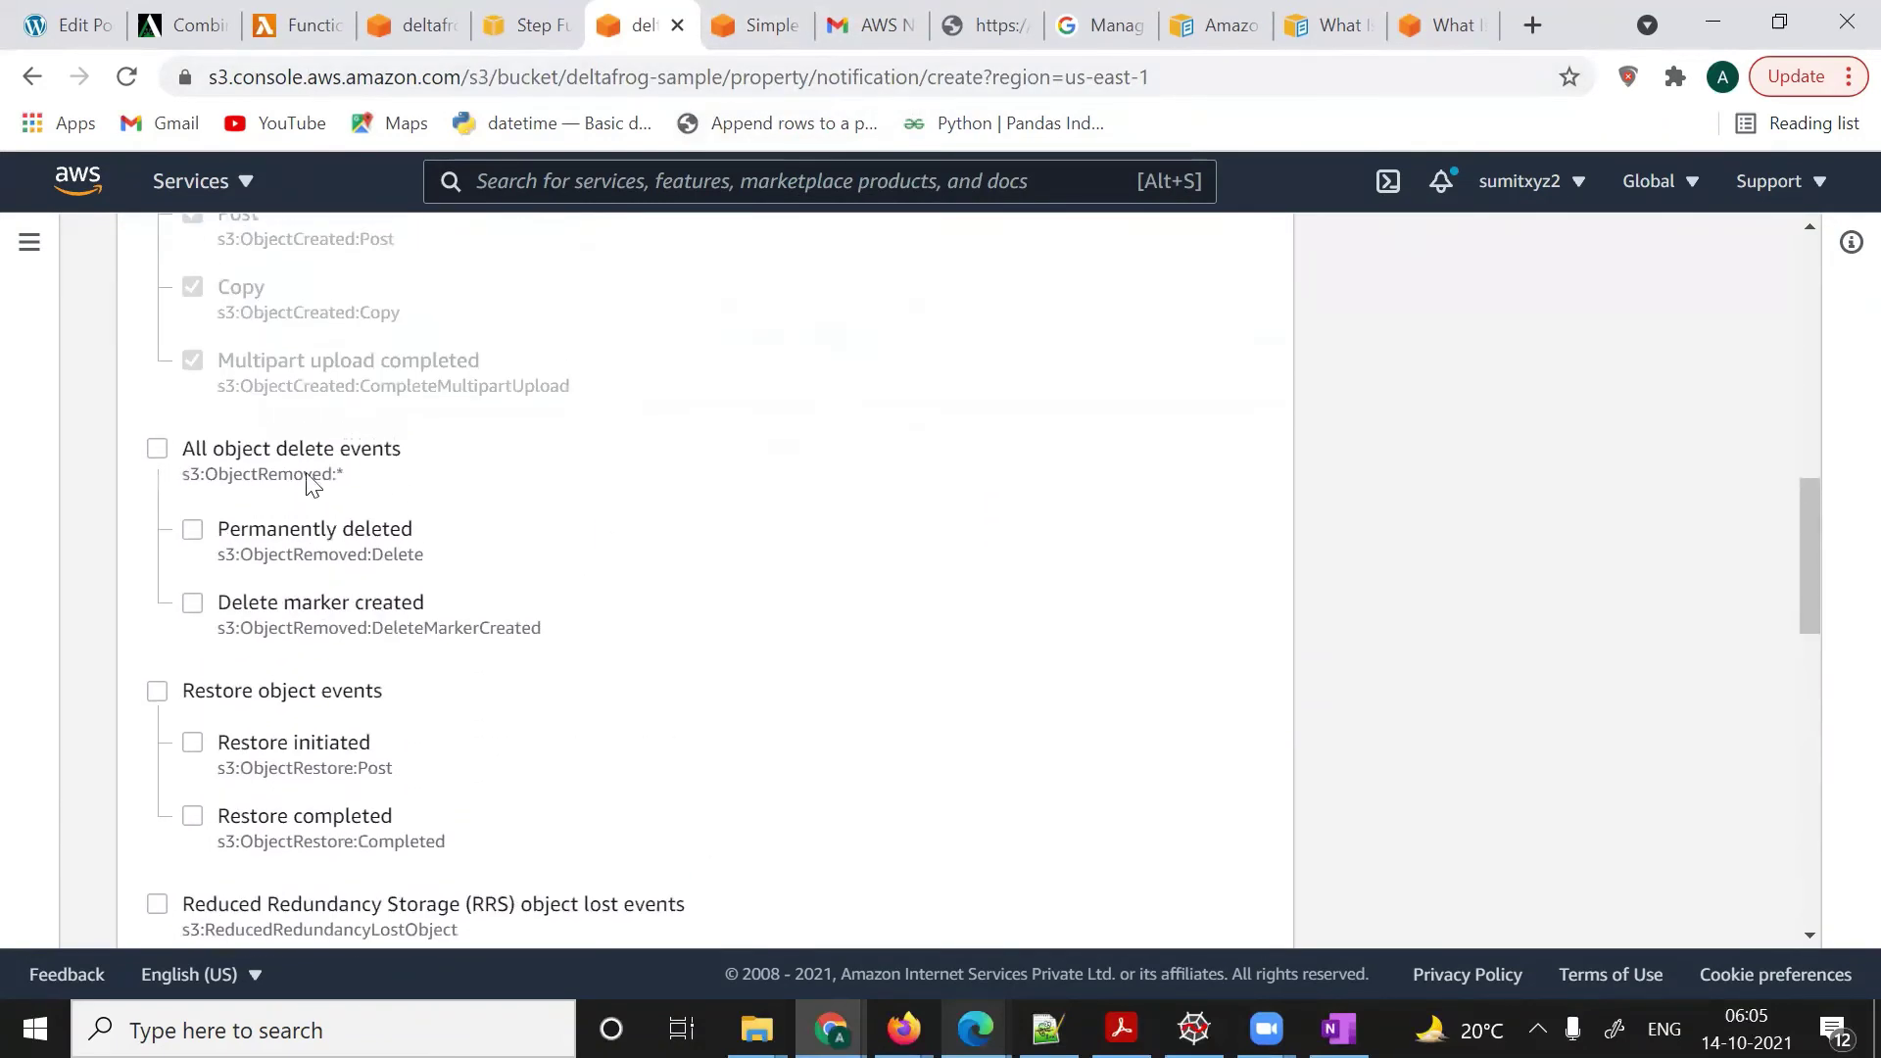
pyautogui.scroll(-1, 617, 693)
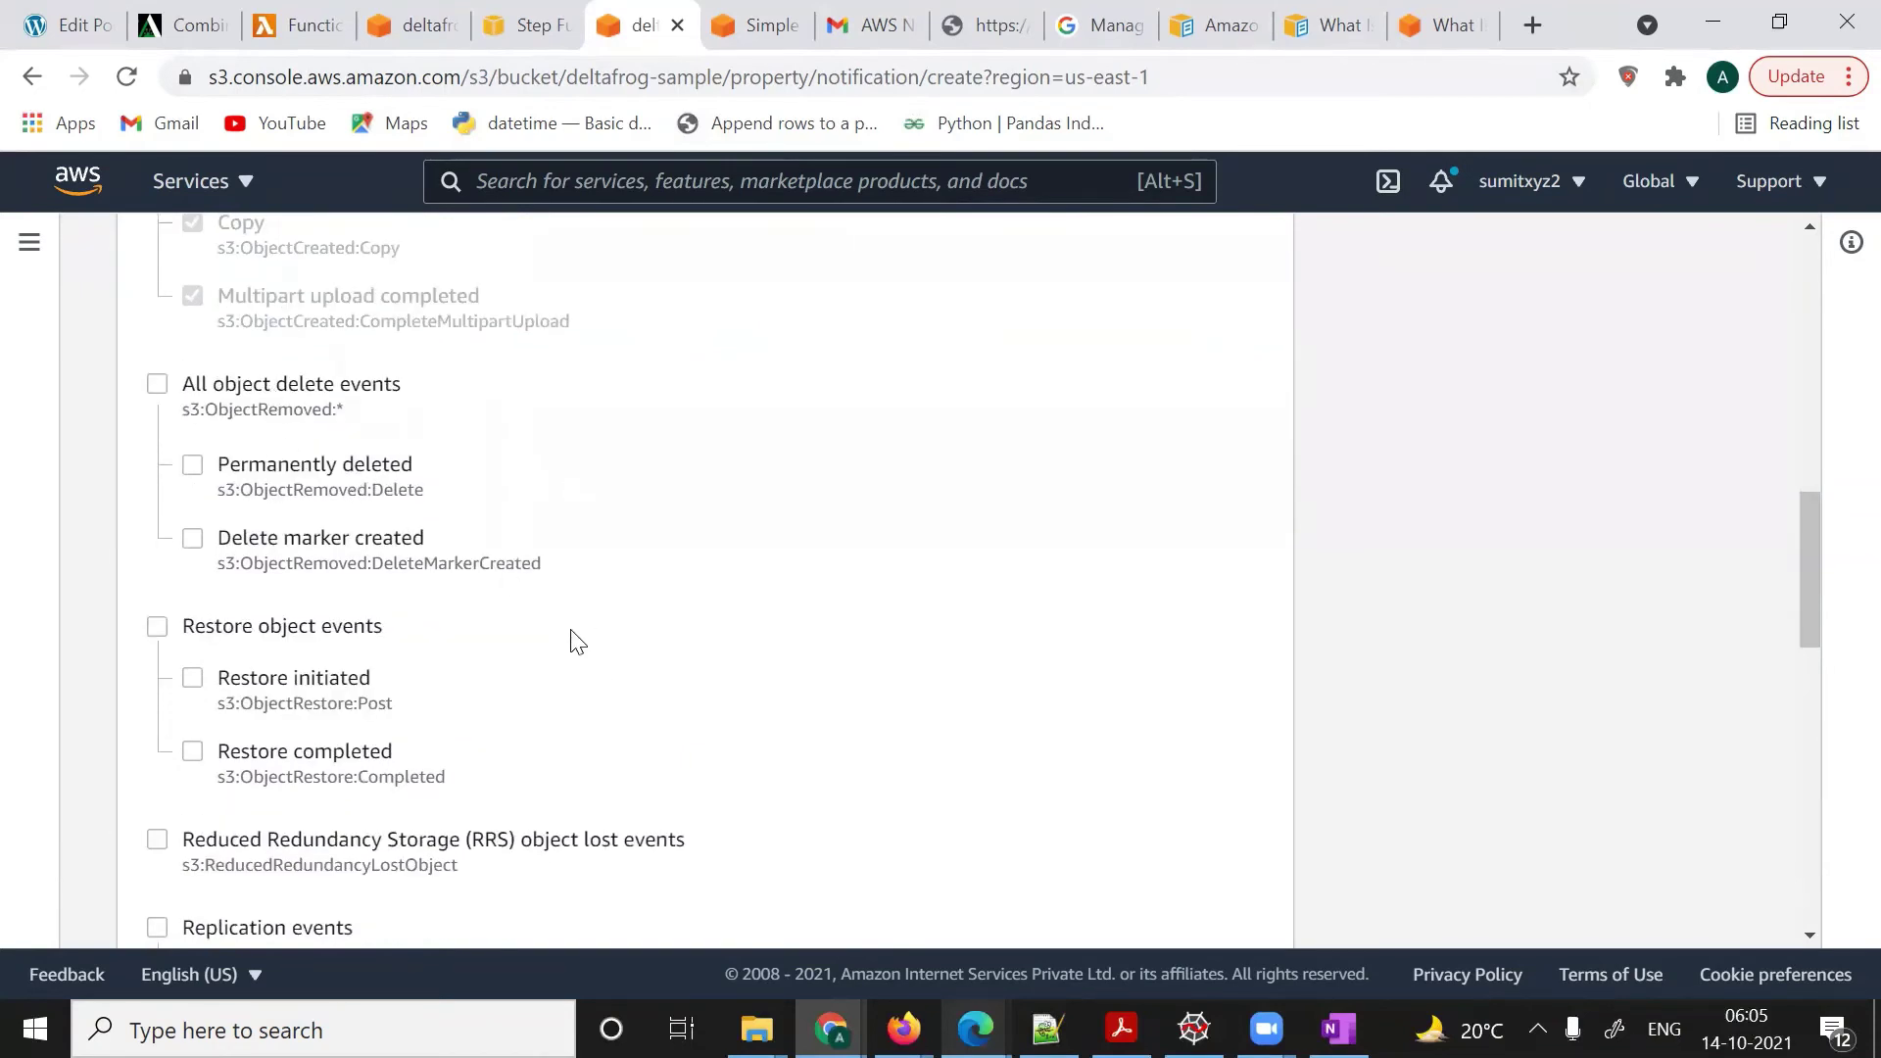
pyautogui.scroll(-1, 573, 639)
pyautogui.scroll(-12, 576, 642)
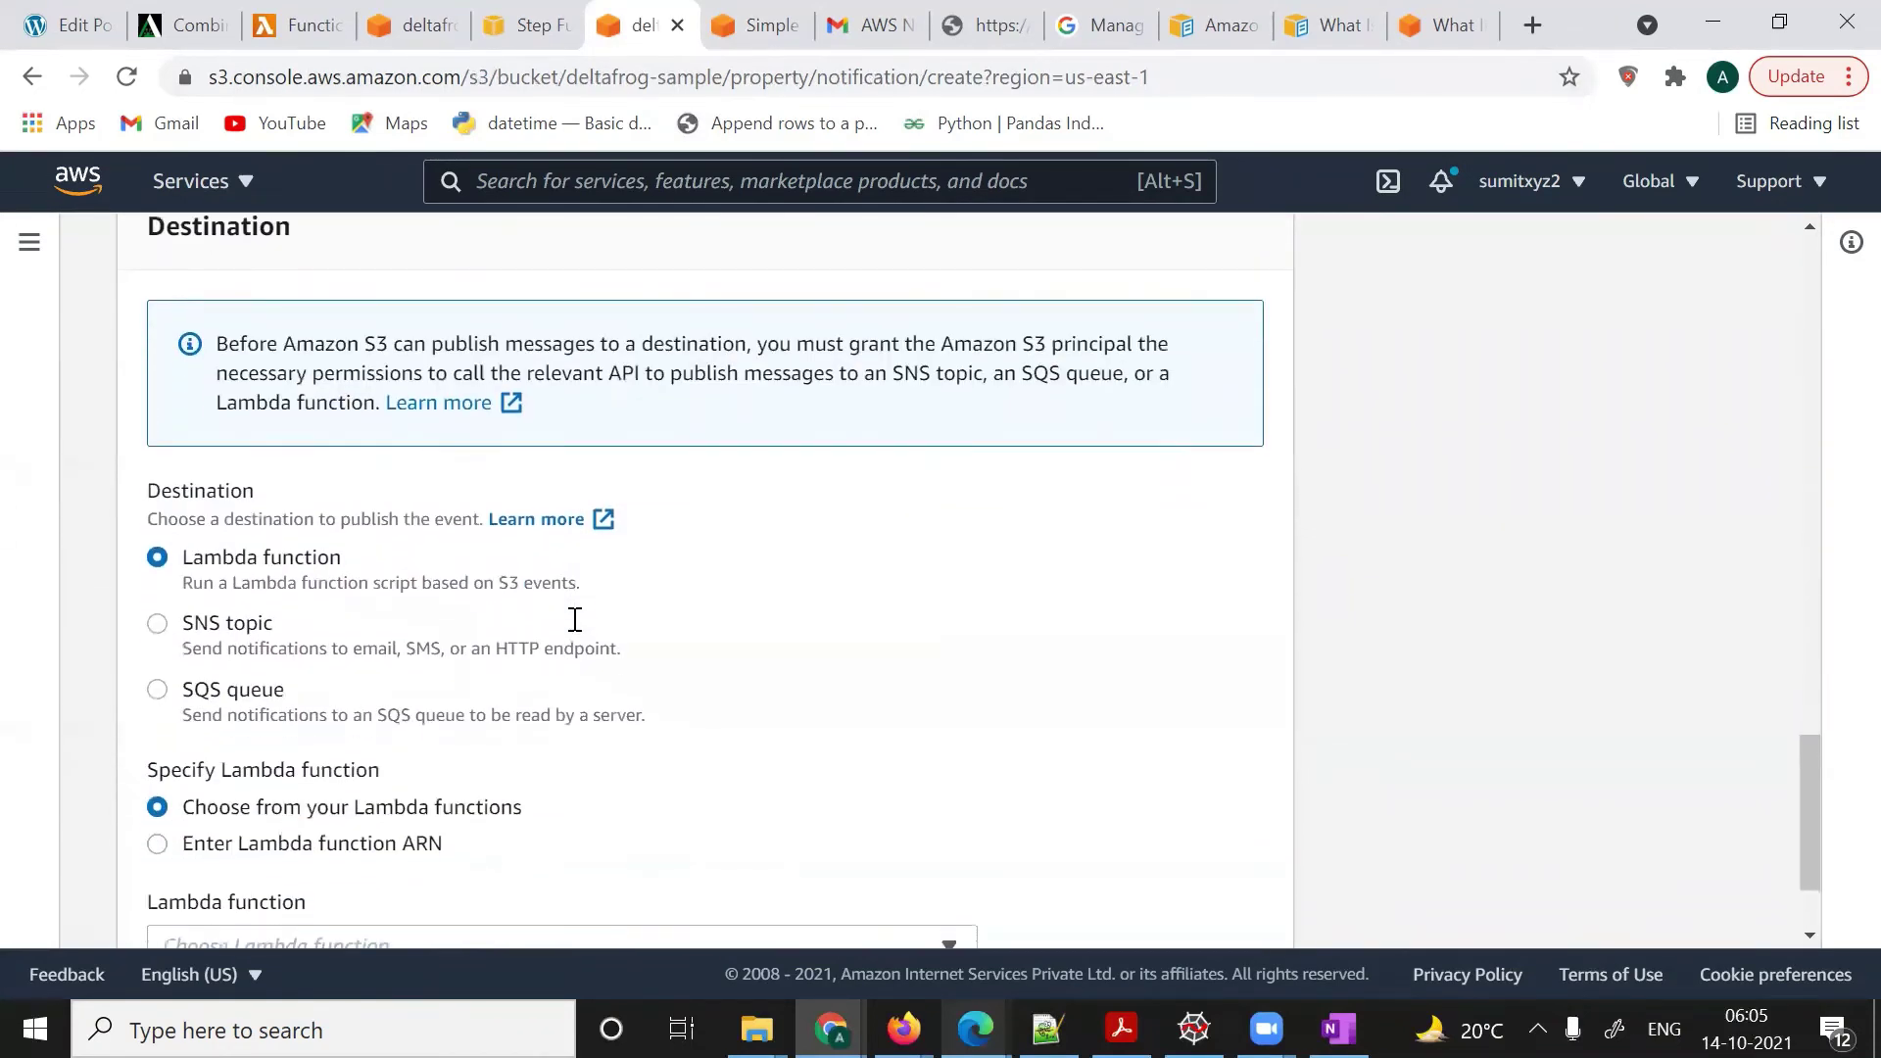
# - Set SNS_trigger's destination to the test_s3_bucket_notification SNS topic and save it
pyautogui.click(157, 618)
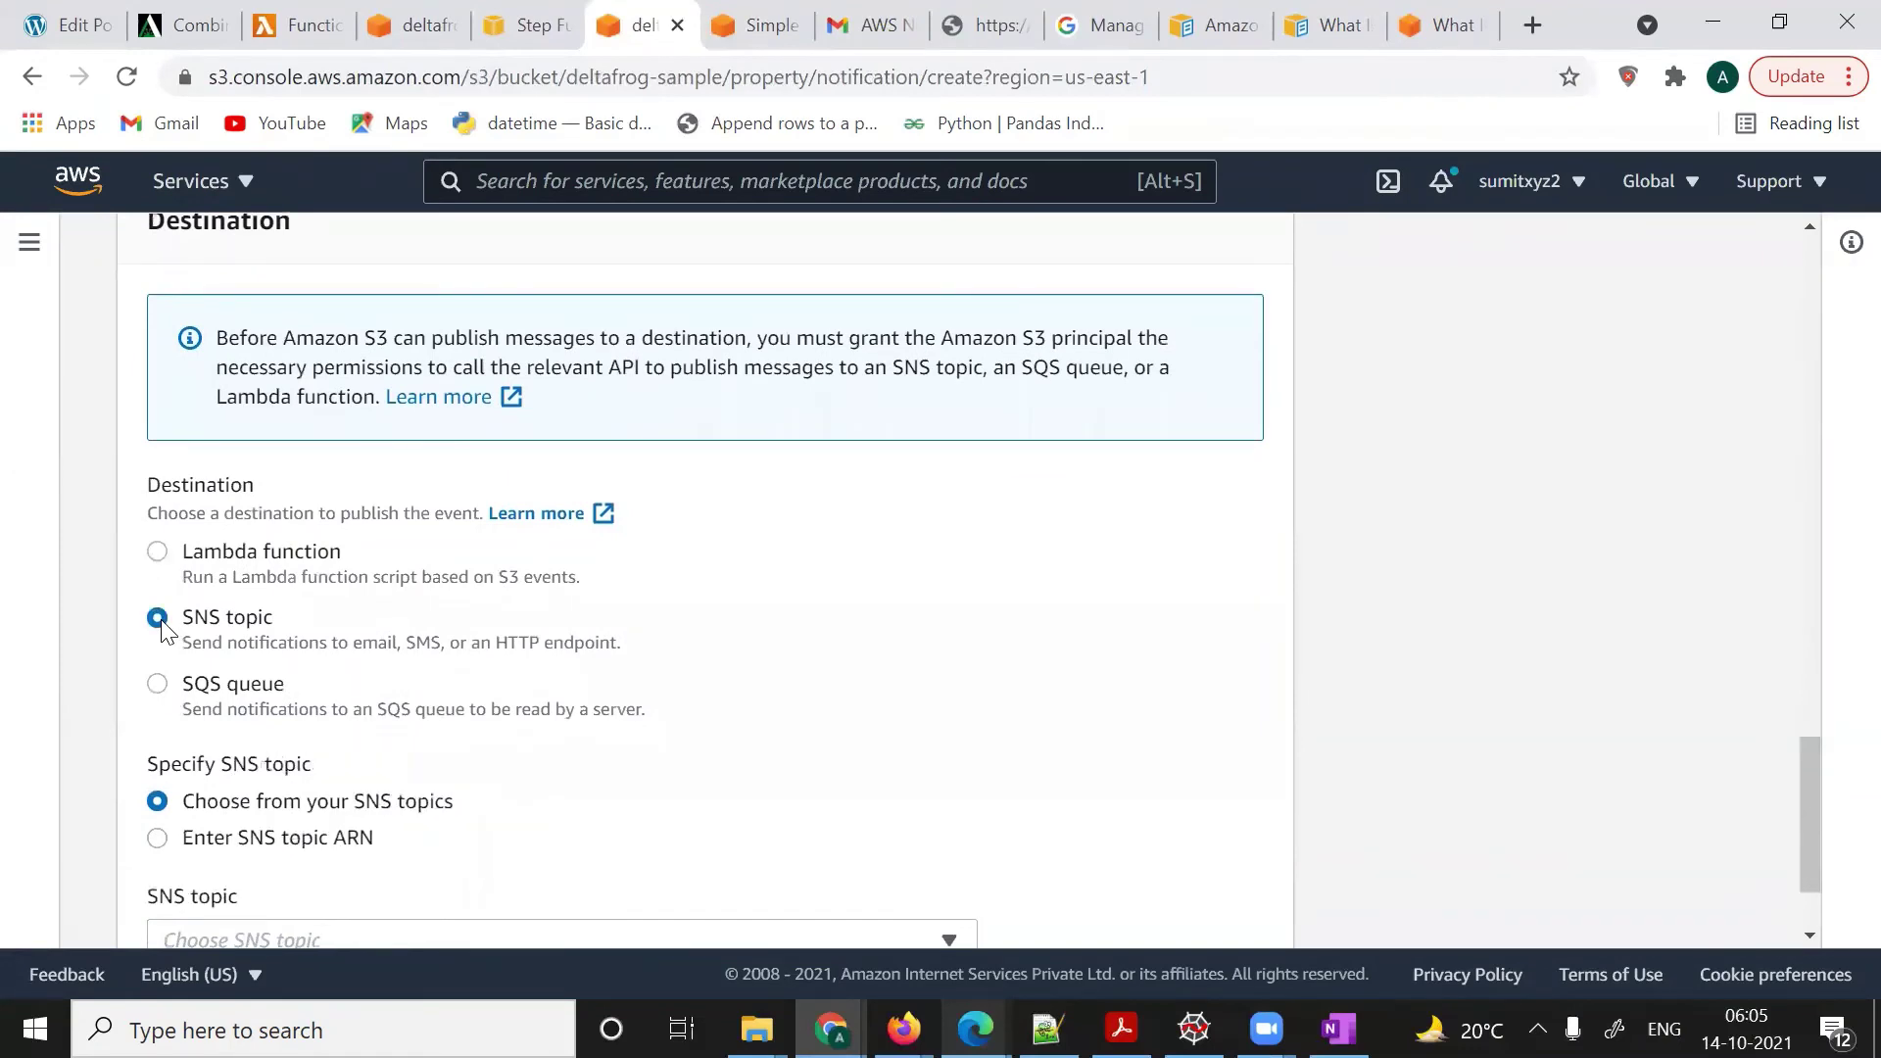
pyautogui.scroll(-2, 611, 619)
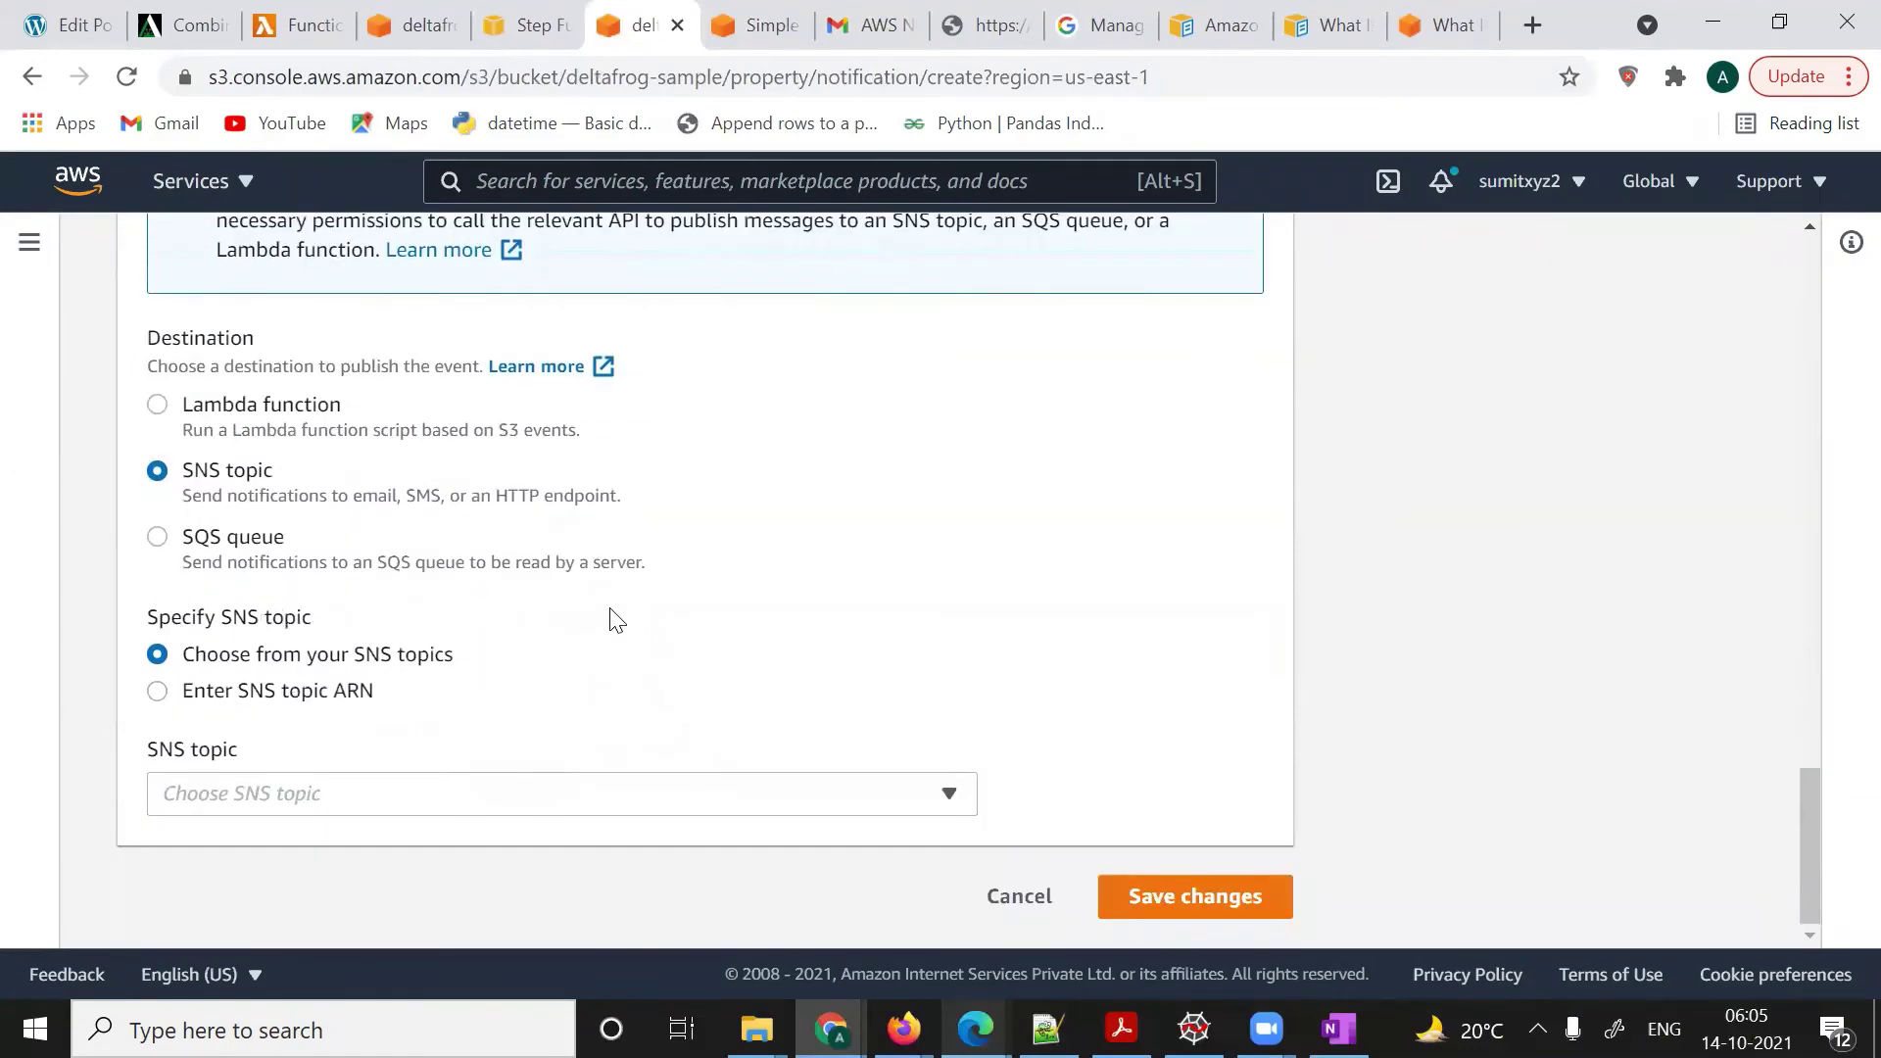
pyautogui.click(950, 795)
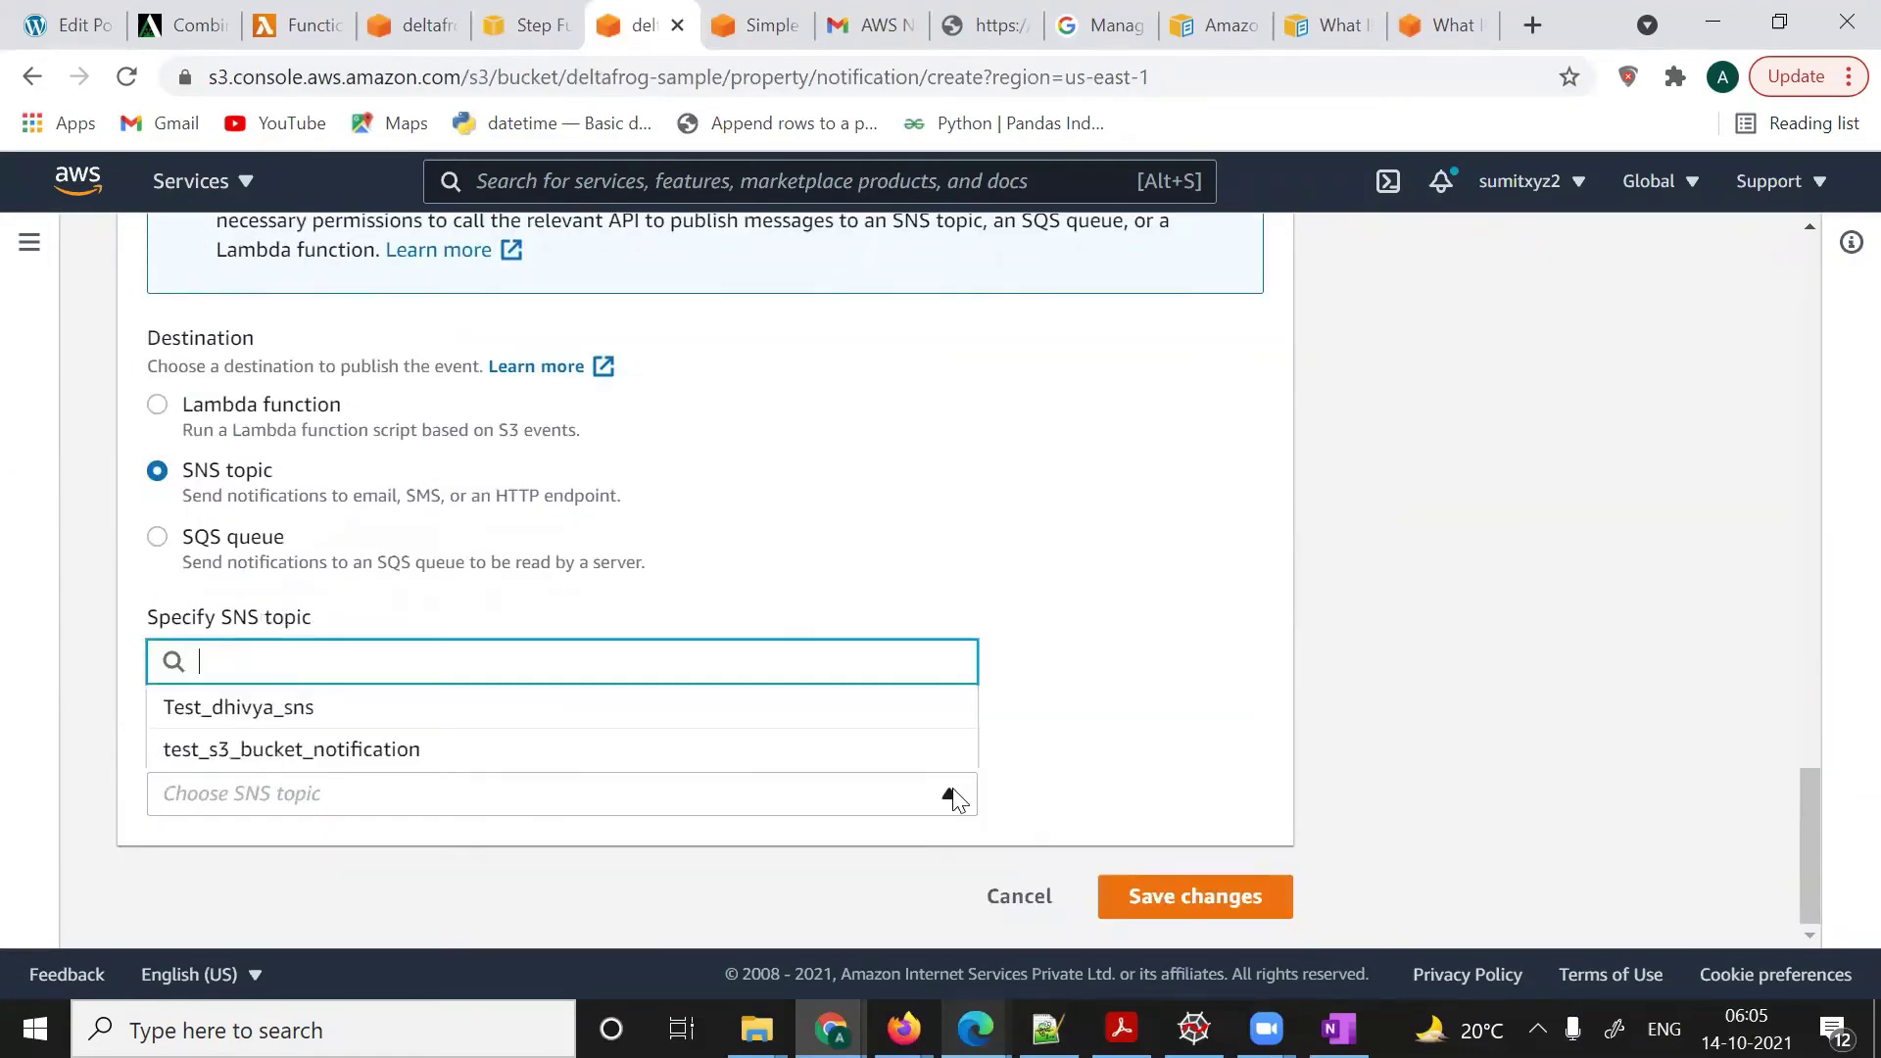
pyautogui.click(316, 755)
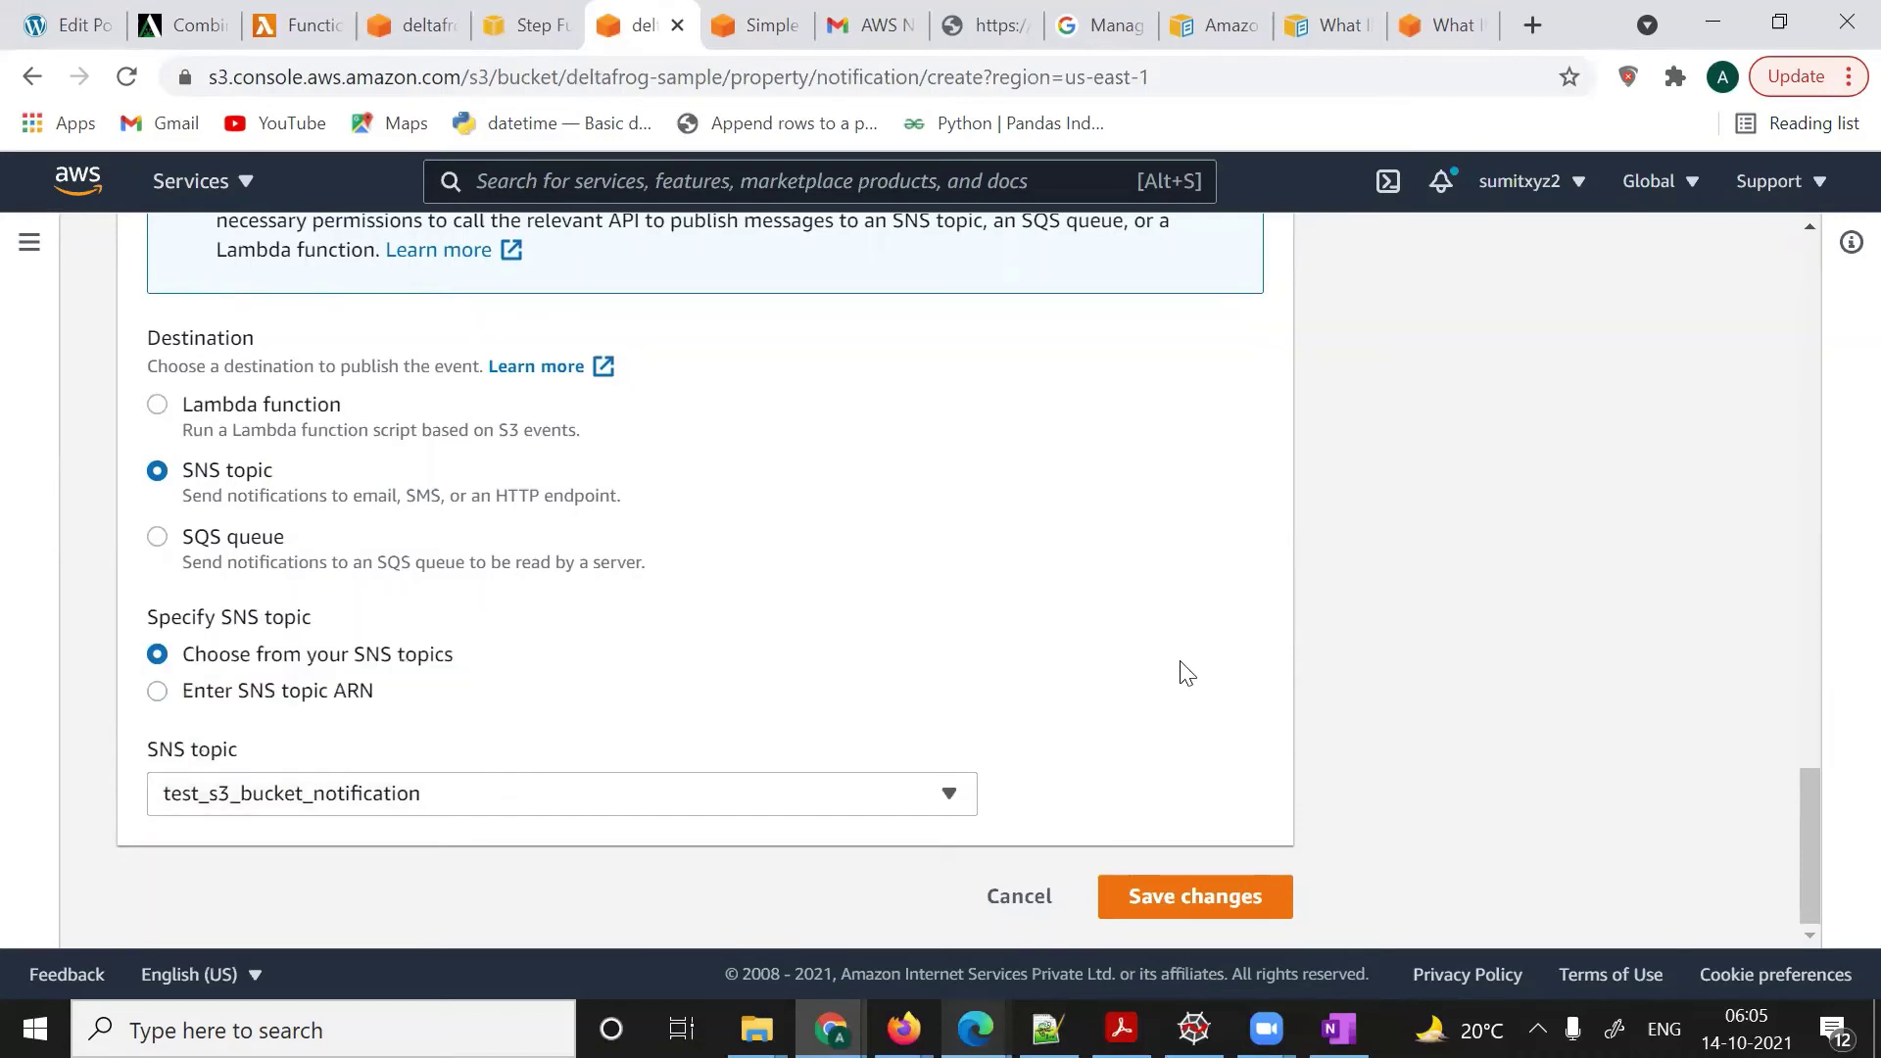
pyautogui.click(1182, 914)
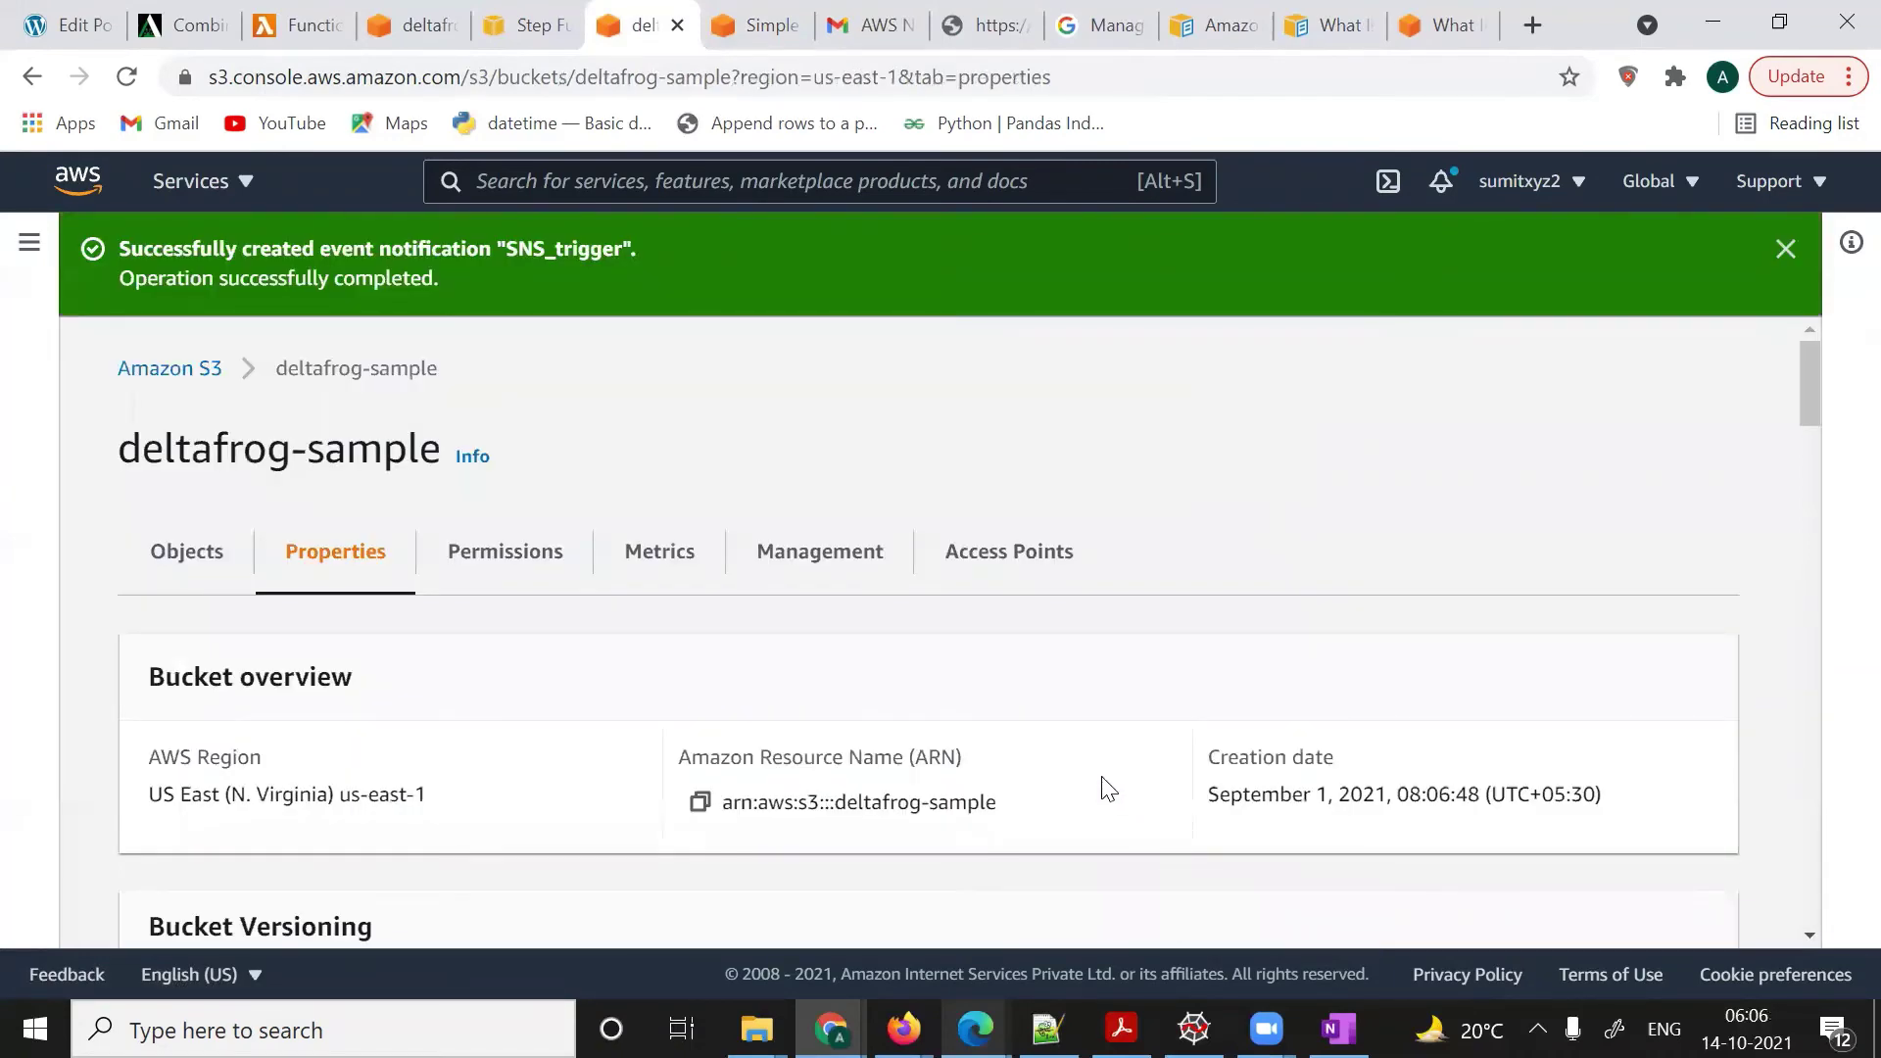
pyautogui.scroll(-8, 1107, 784)
pyautogui.scroll(8, 1107, 783)
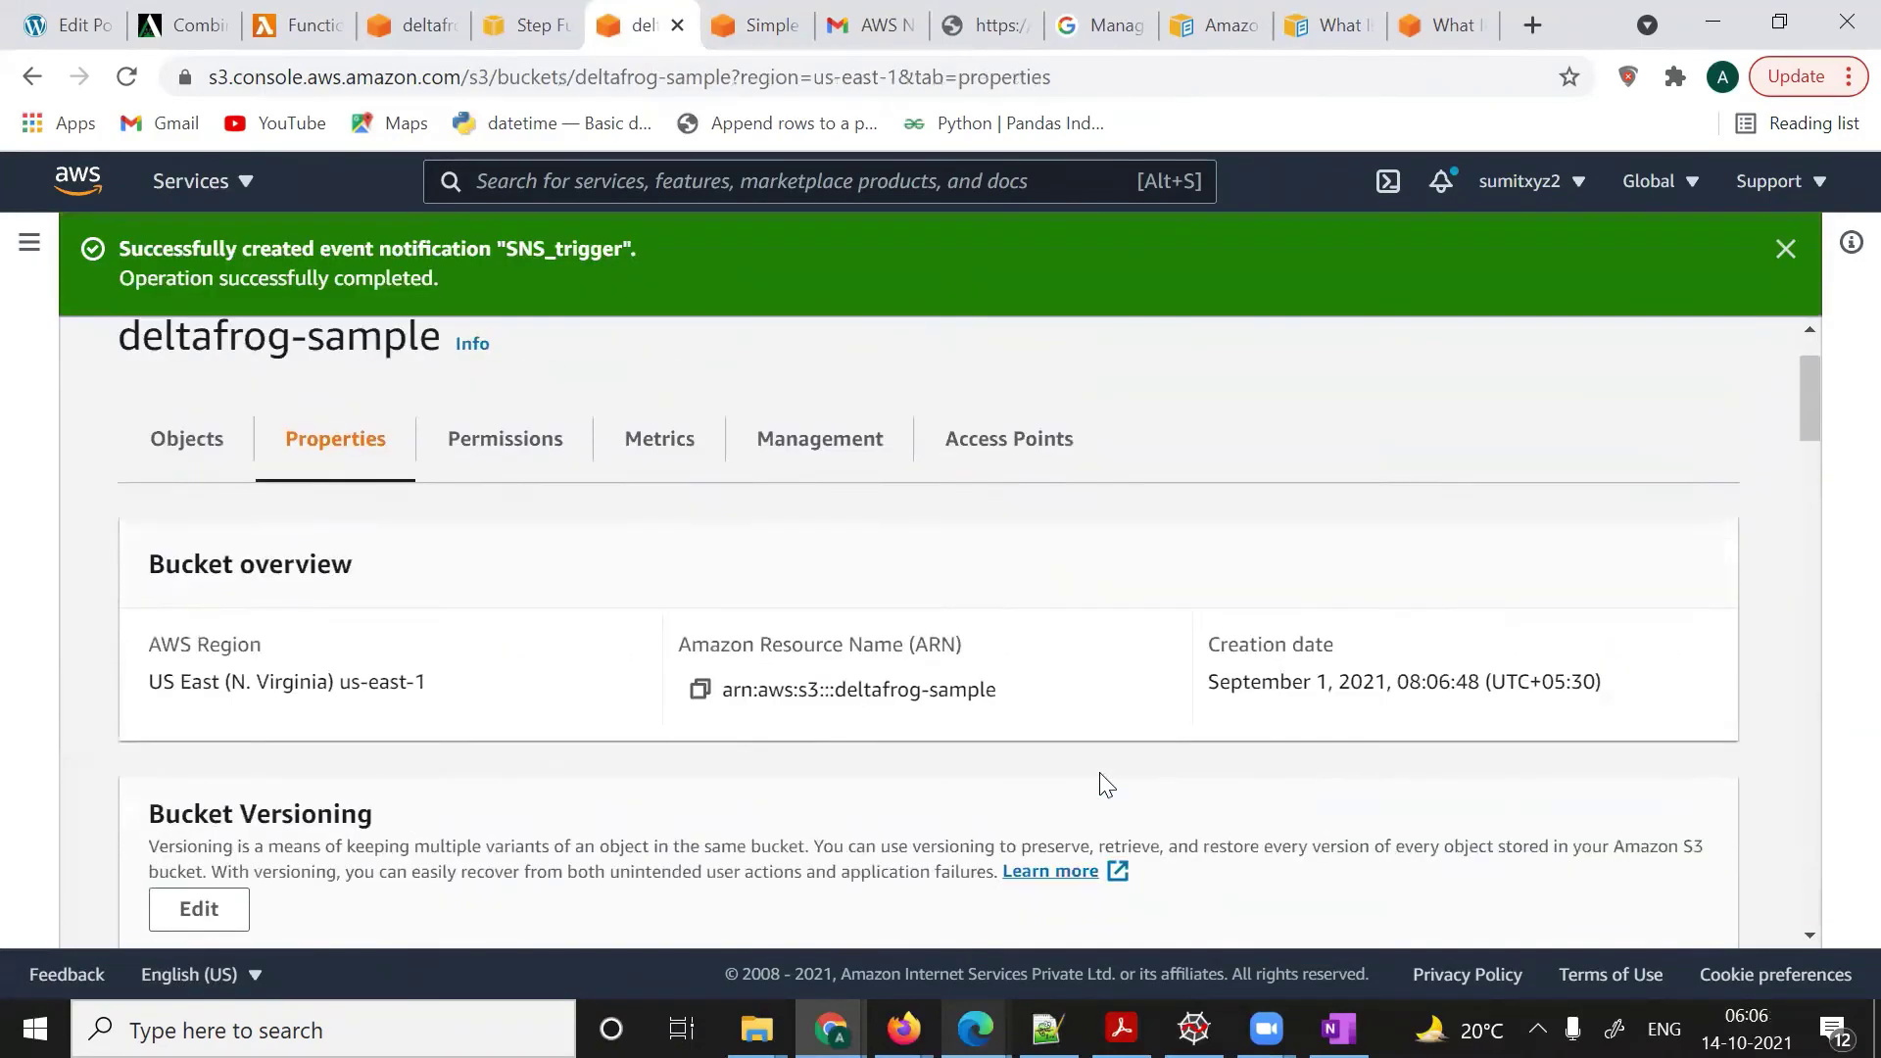
# - In Gmail, read the Amazon S3 Notification email showing s3:TestEvent for bucket deltafrog-sample
pyautogui.click(860, 29)
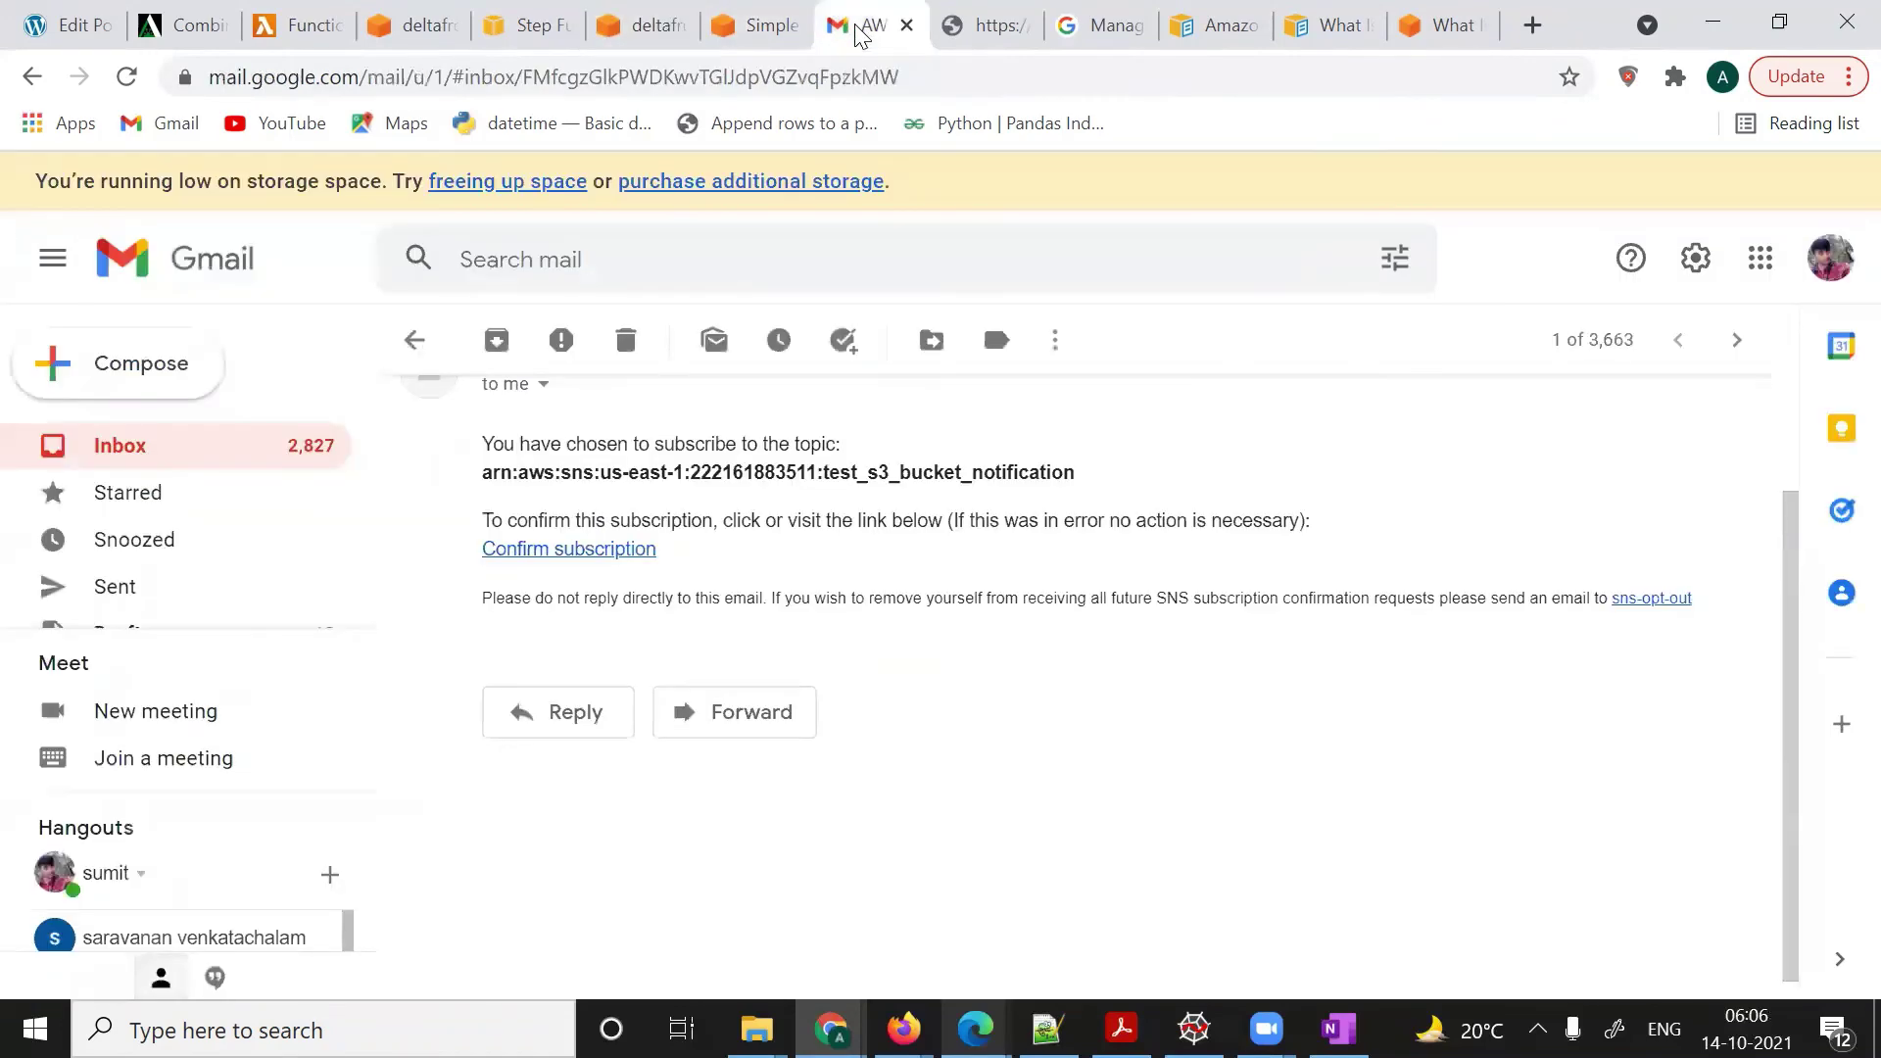
pyautogui.click(157, 443)
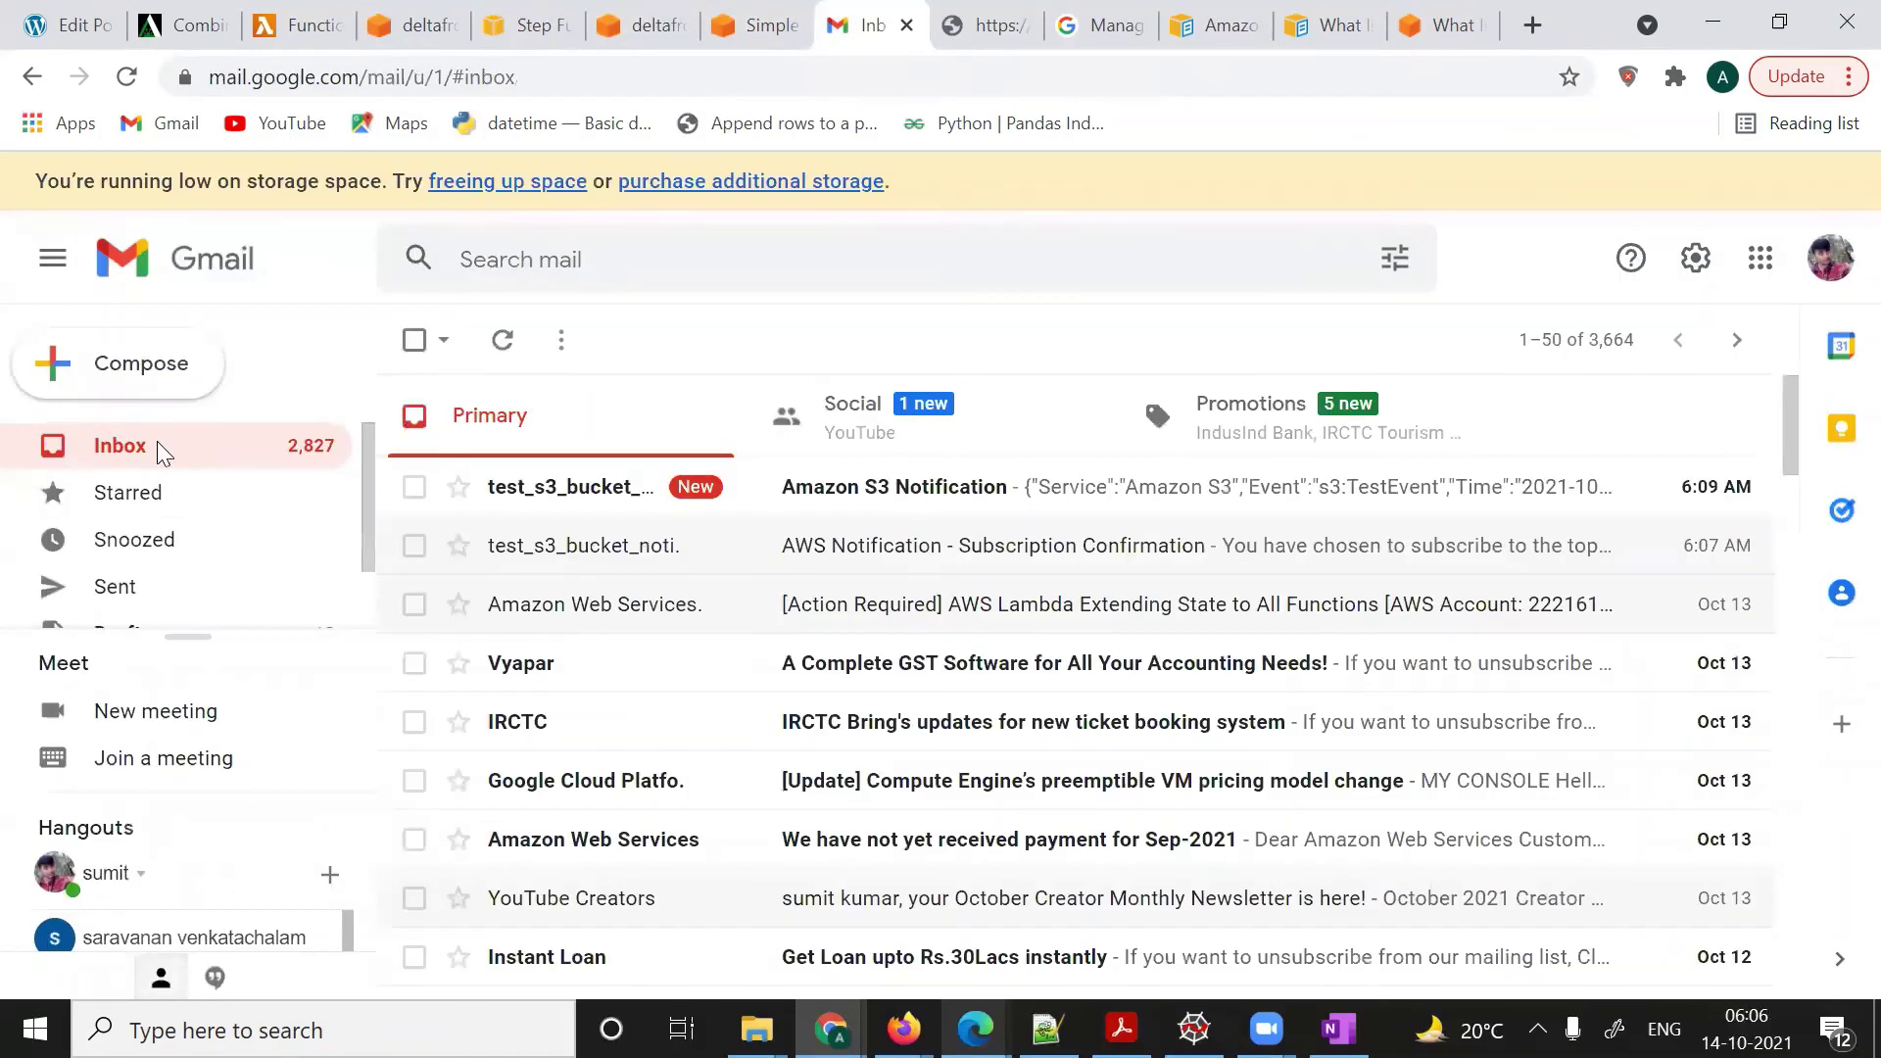
pyautogui.click(931, 488)
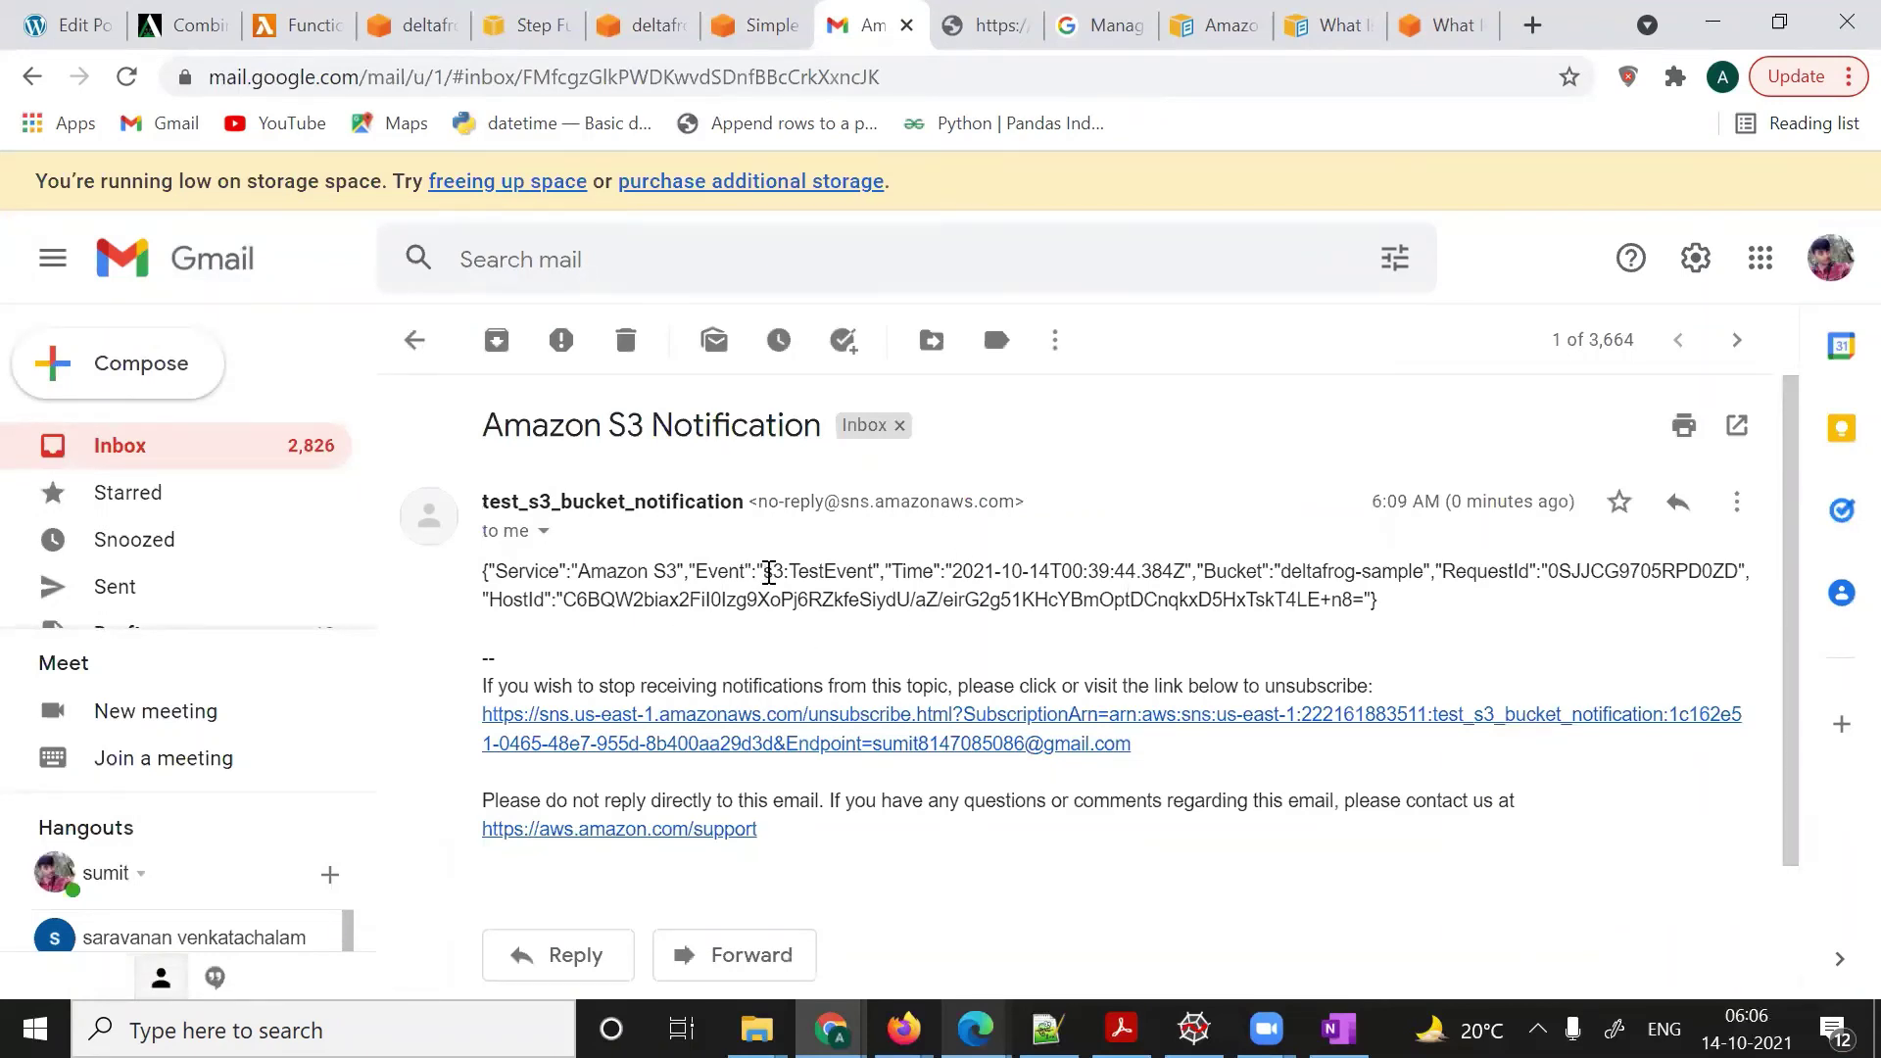
pyautogui.moveTo(766, 572); pyautogui.dragTo(871, 572)
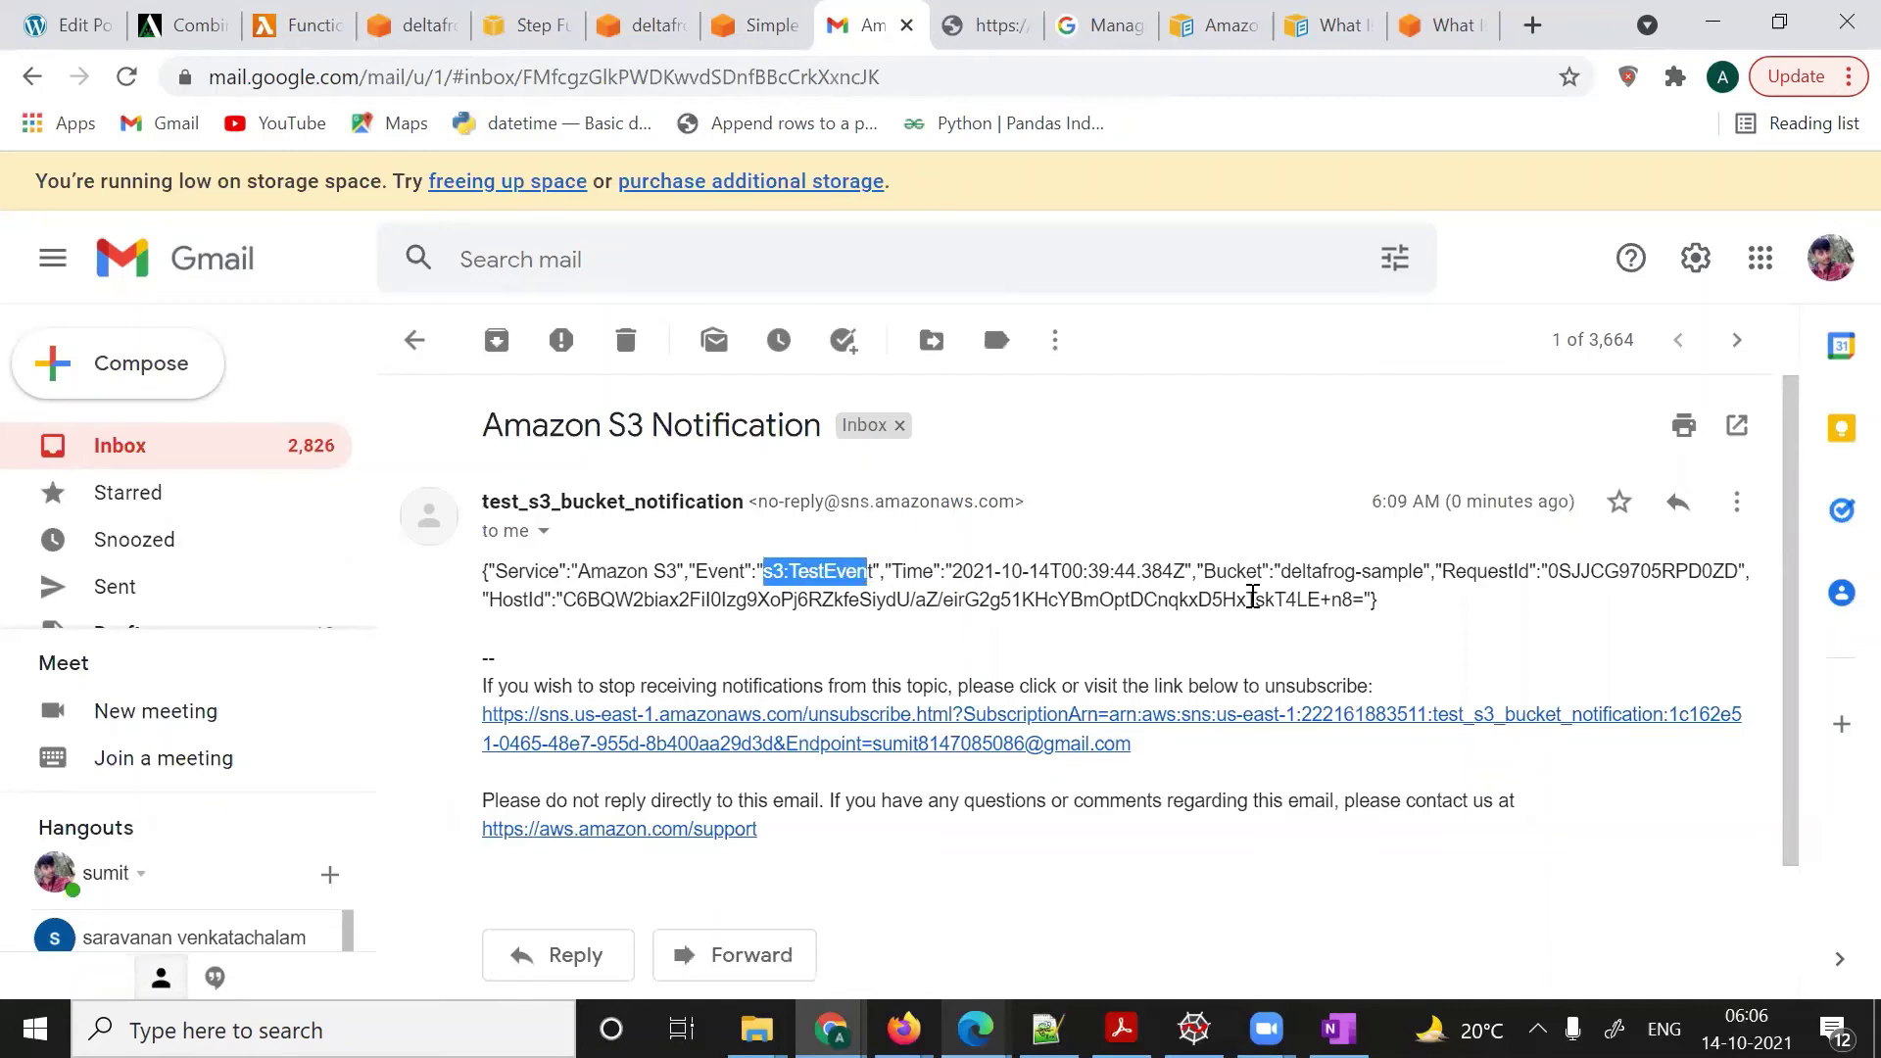
pyautogui.moveTo(1286, 572); pyautogui.dragTo(1422, 578)
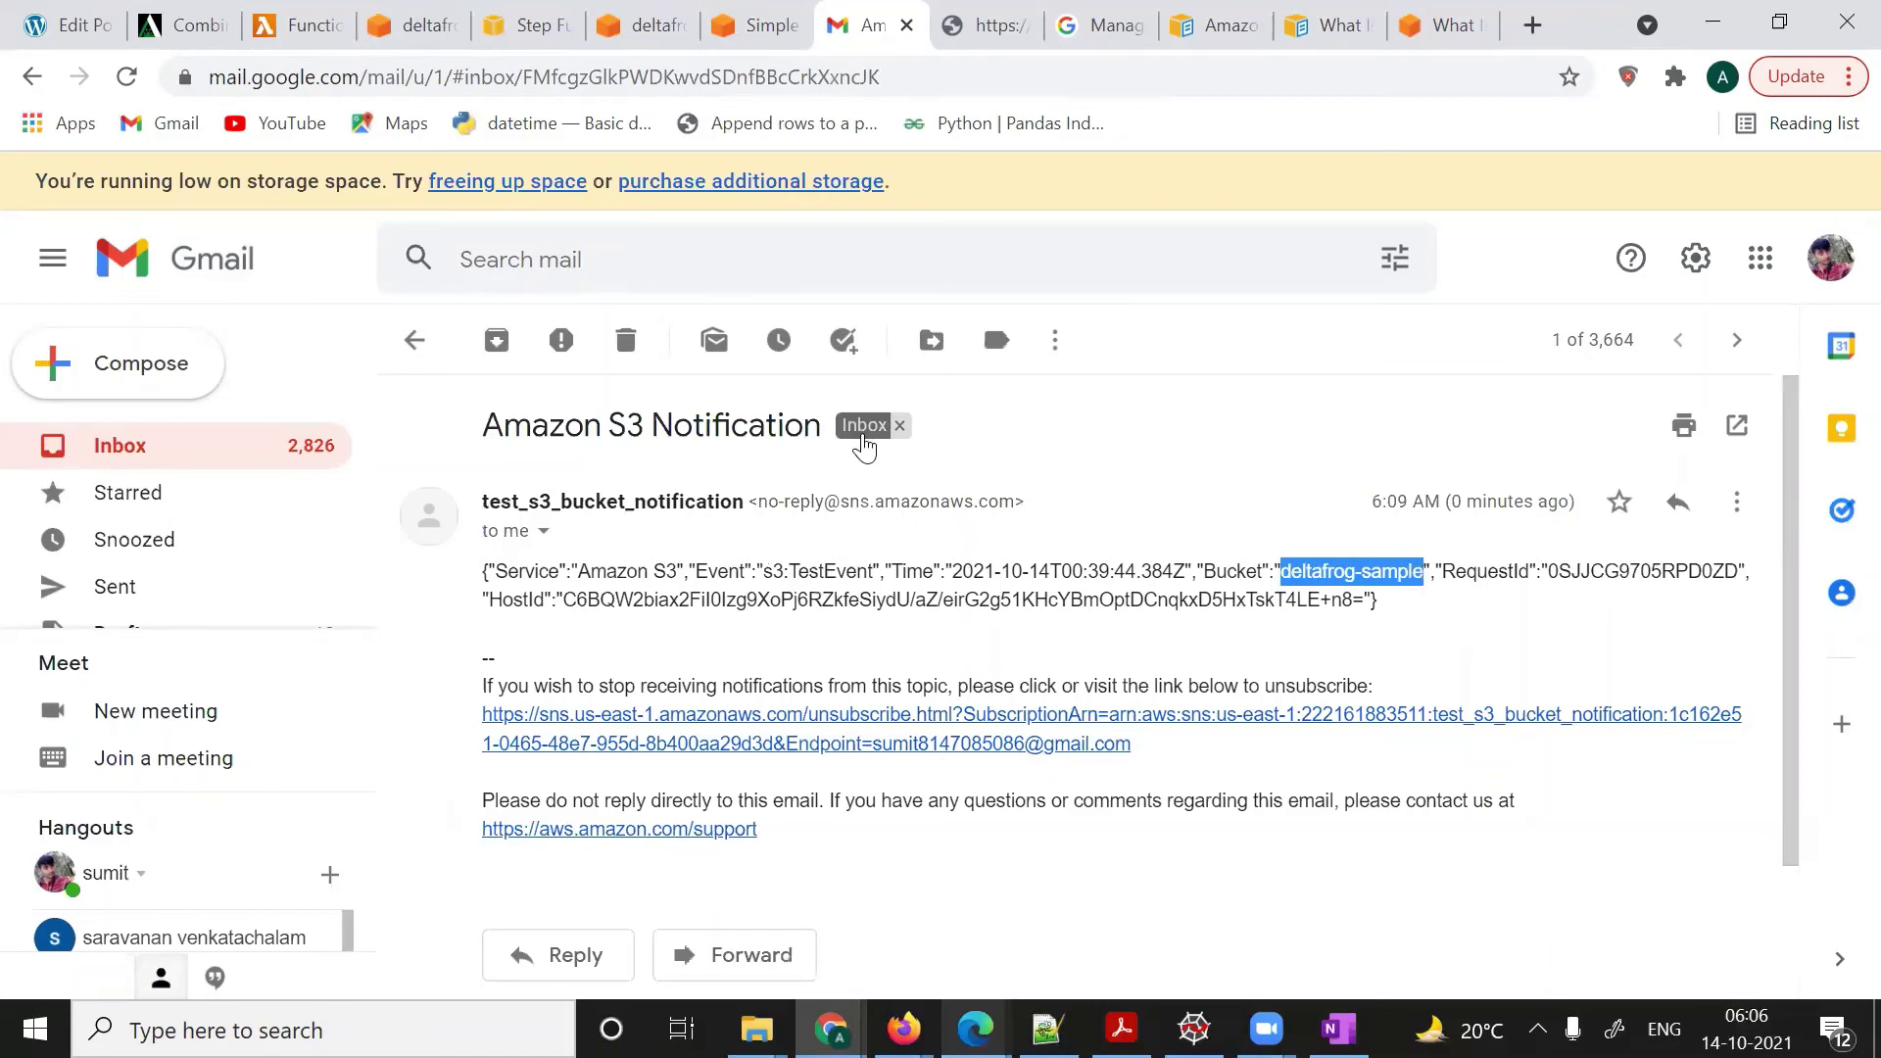
# - Delete the S3 test email and the subscription confirmation email, then return to the S3 bucket
pyautogui.click(624, 343)
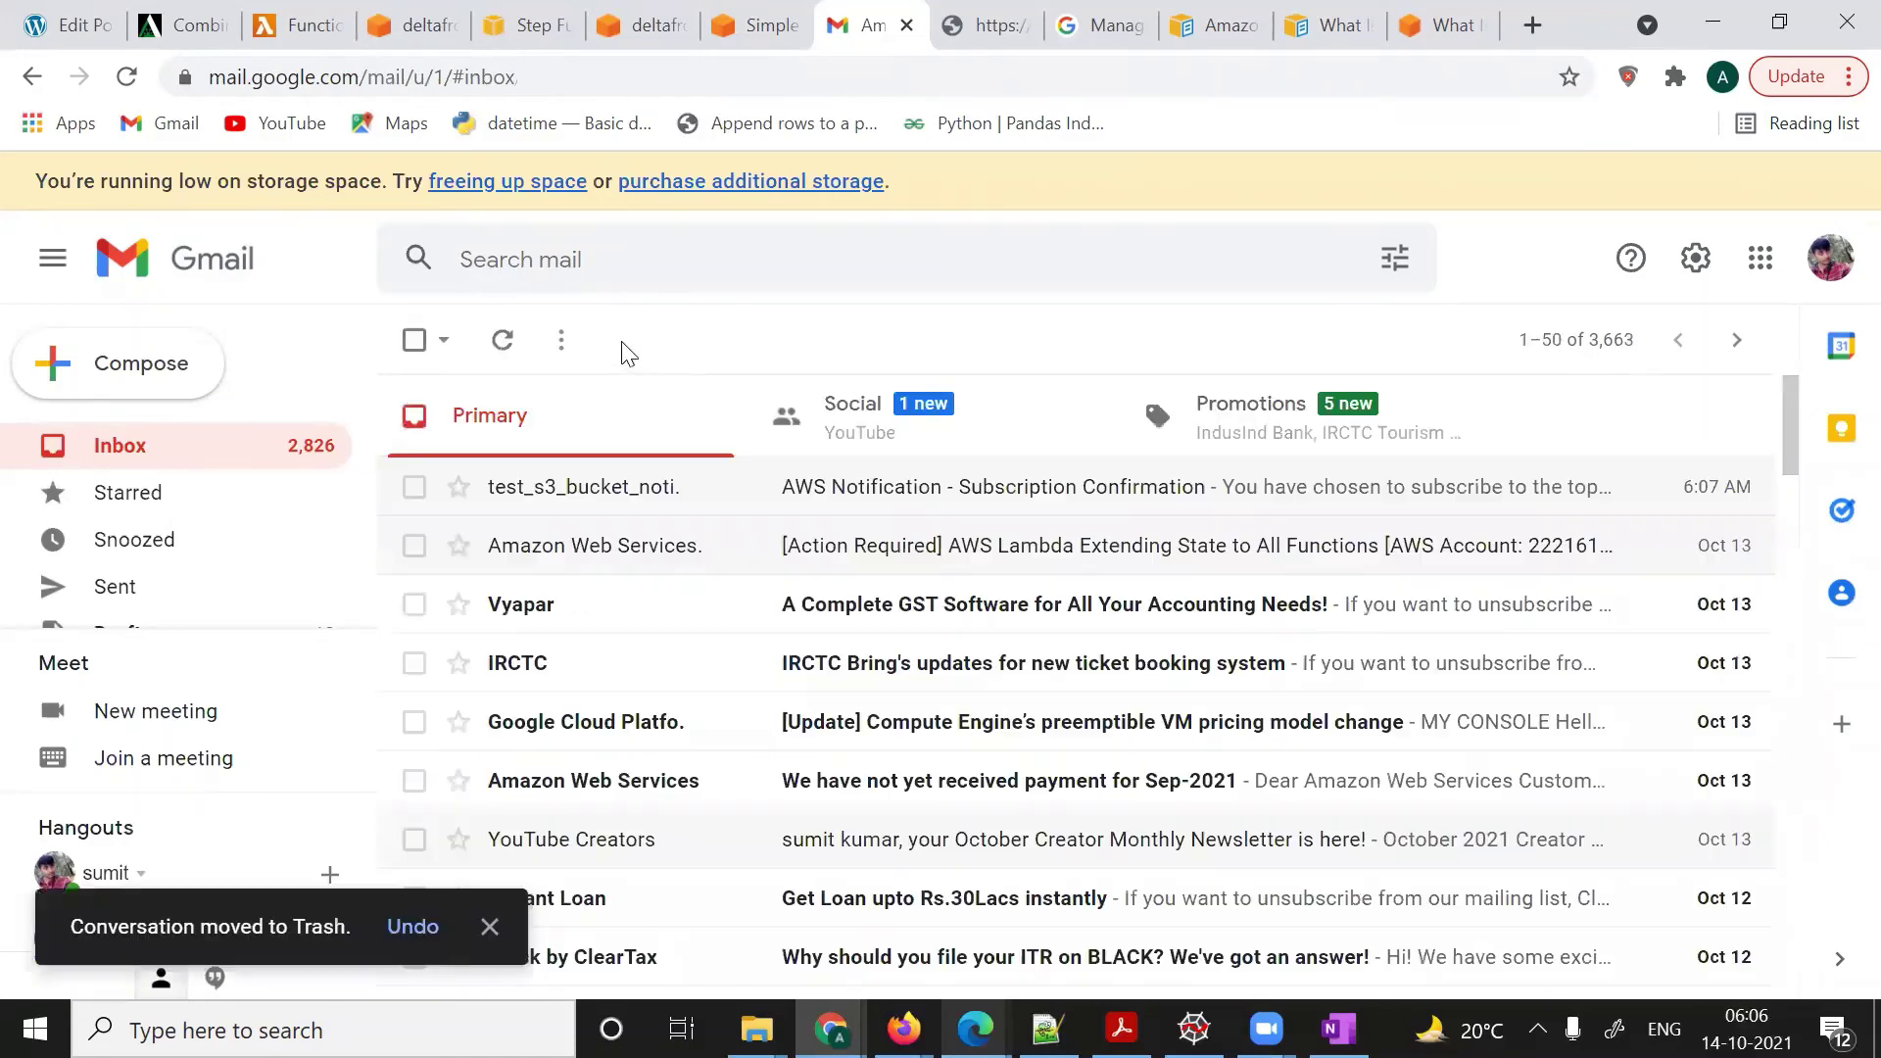
pyautogui.click(412, 487)
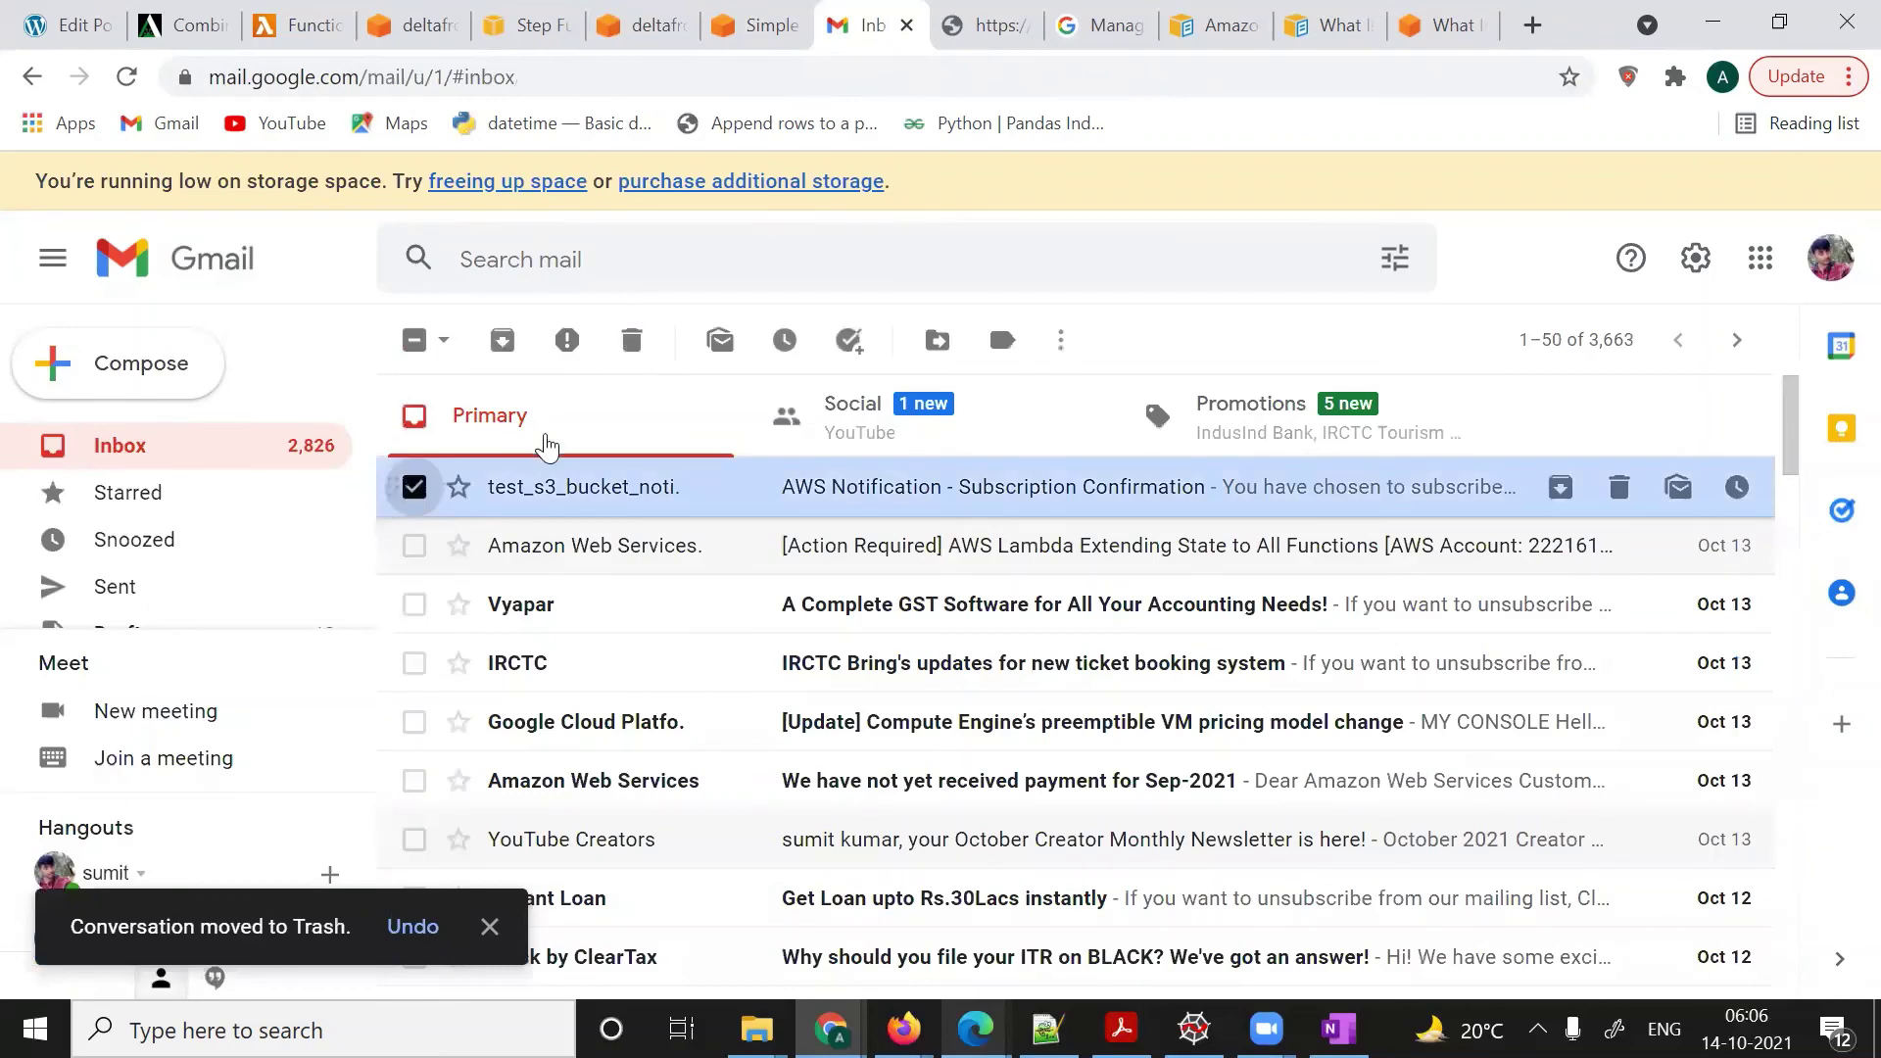
pyautogui.click(630, 345)
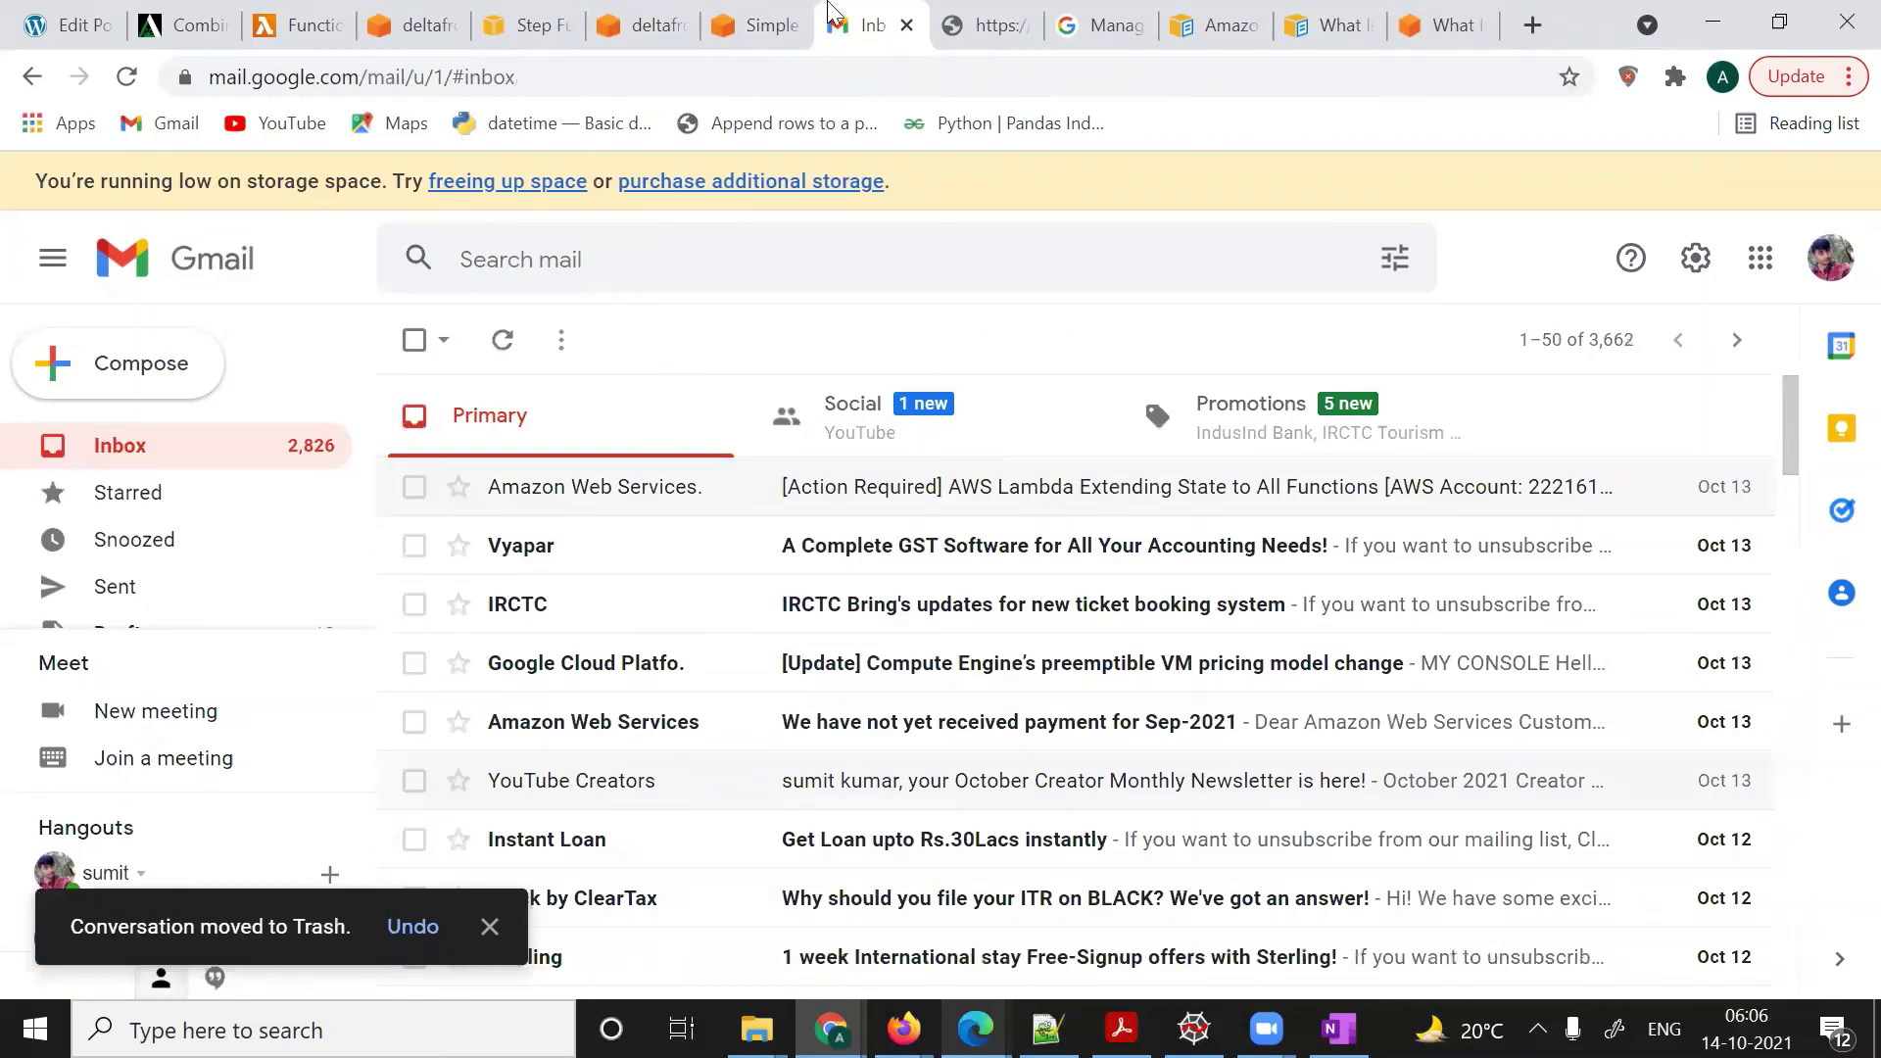
pyautogui.click(636, 28)
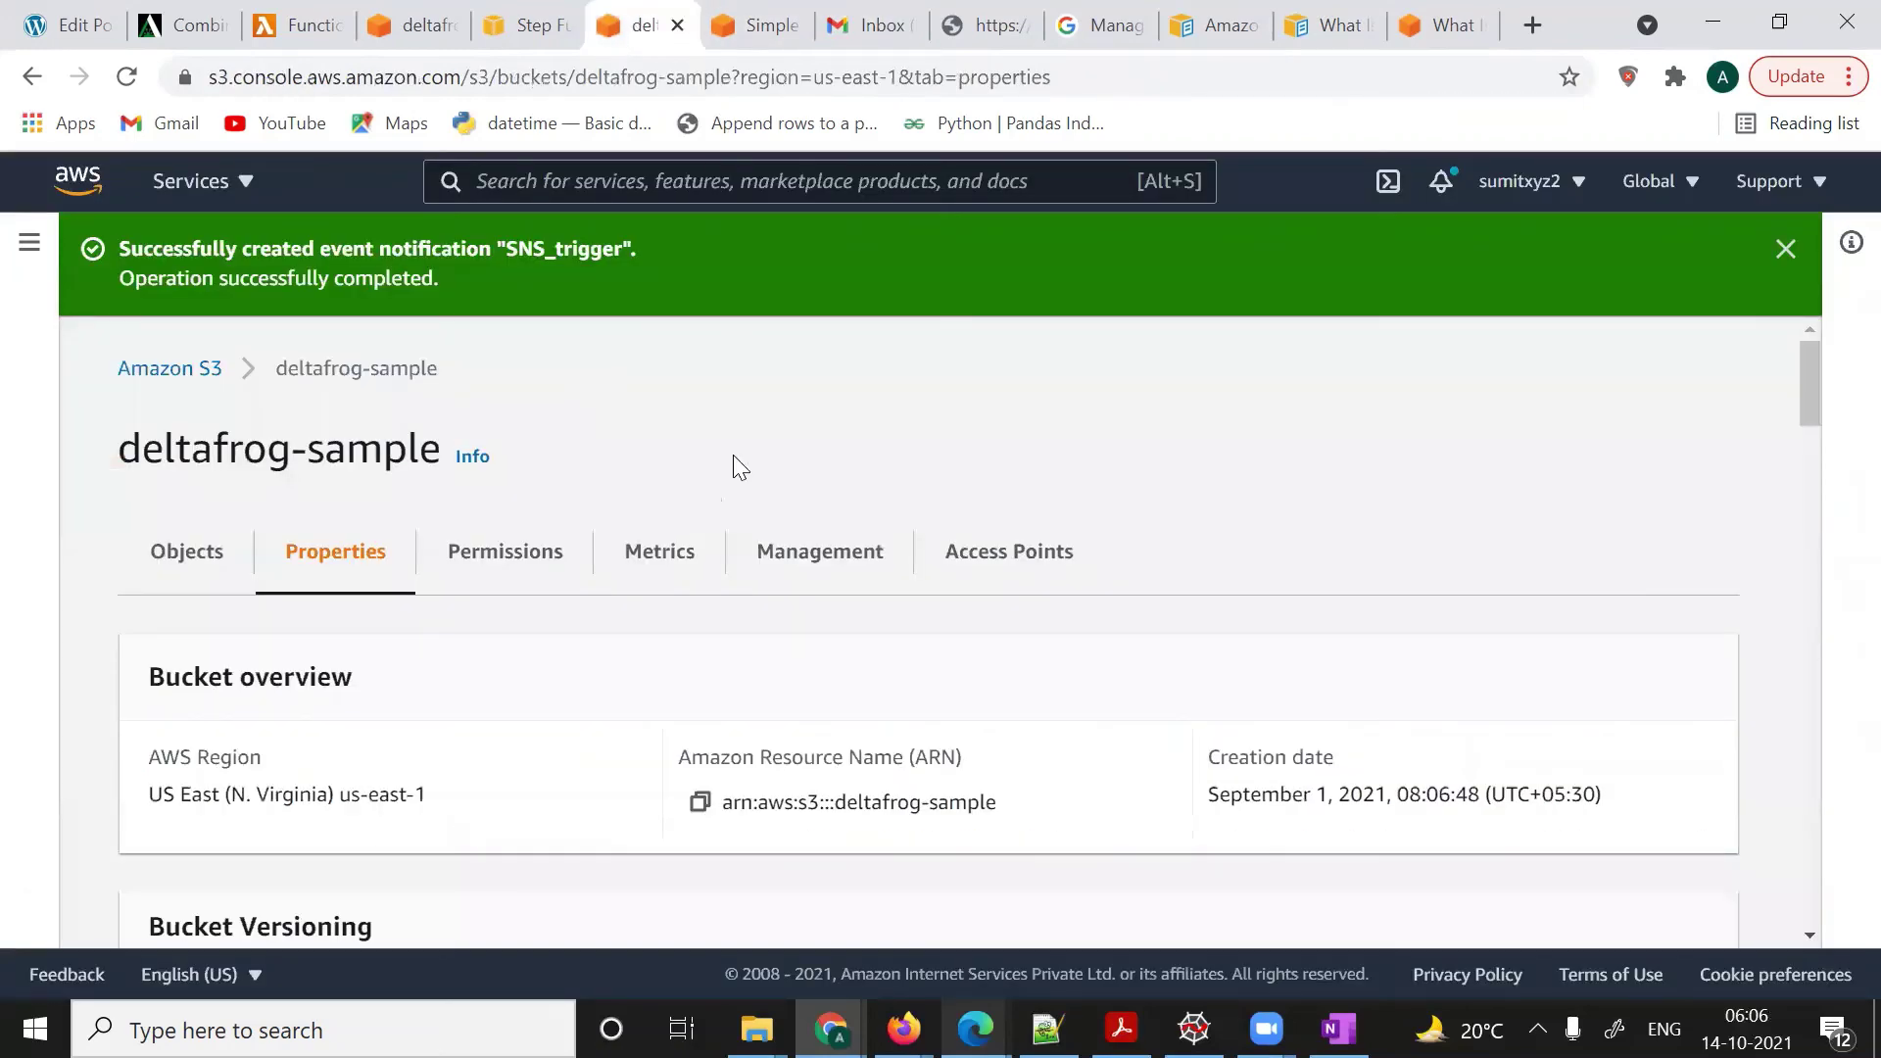
# - Start a new file upload from the deltafrog-sample bucket's Objects list
pyautogui.scroll(-3, 734, 487)
pyautogui.scroll(3, 737, 486)
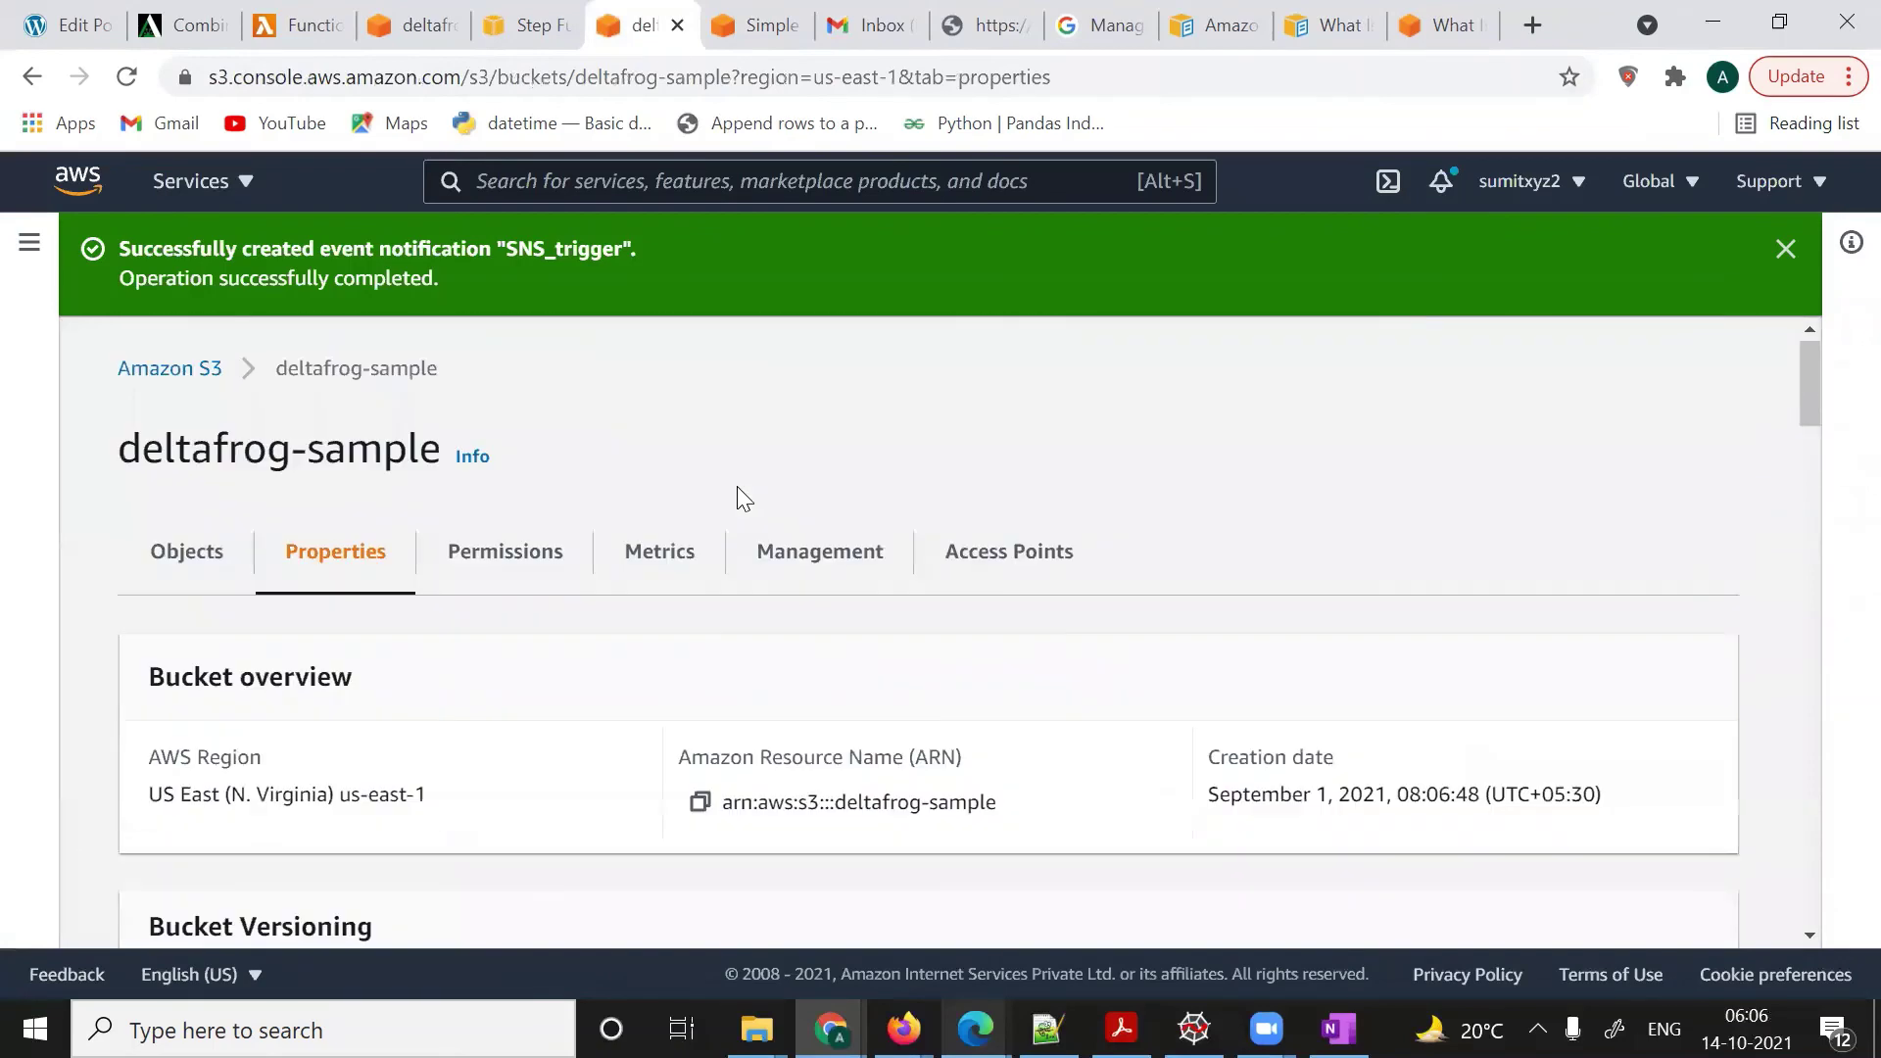
pyautogui.click(198, 545)
pyautogui.scroll(-2, 602, 573)
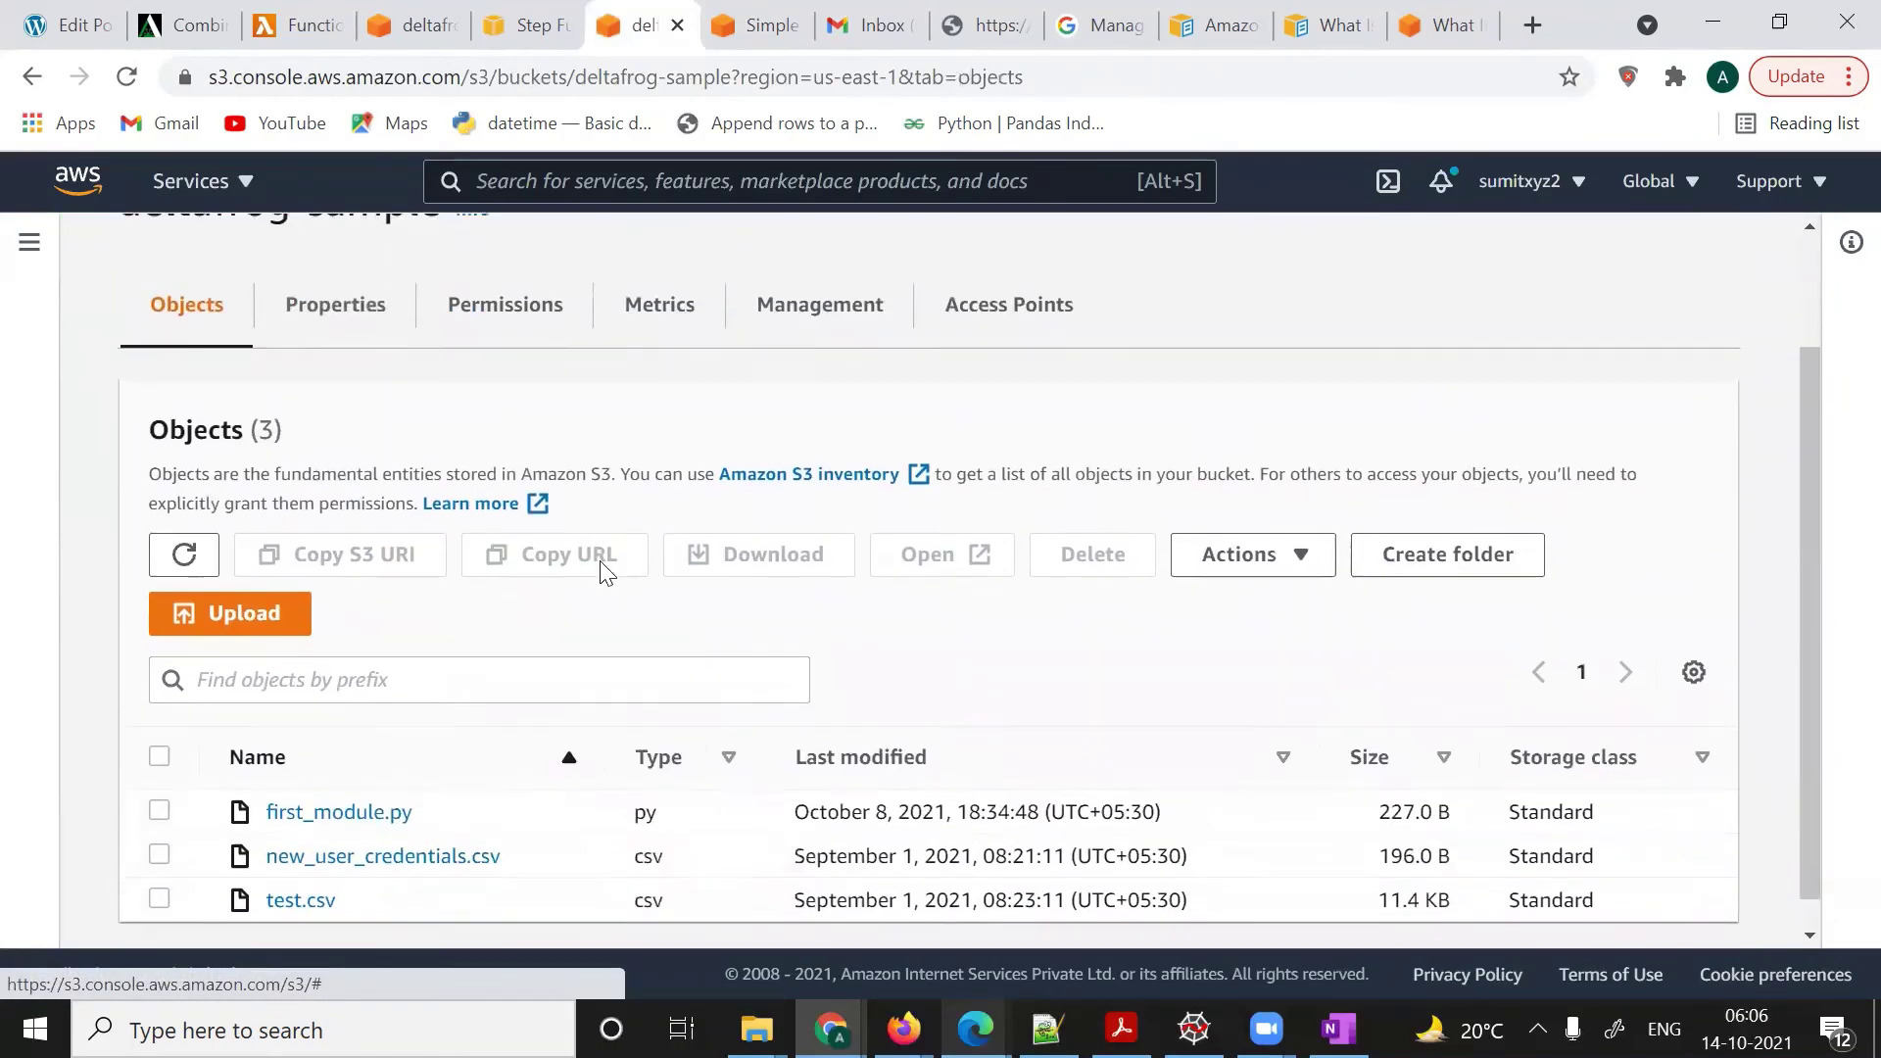
pyautogui.click(250, 605)
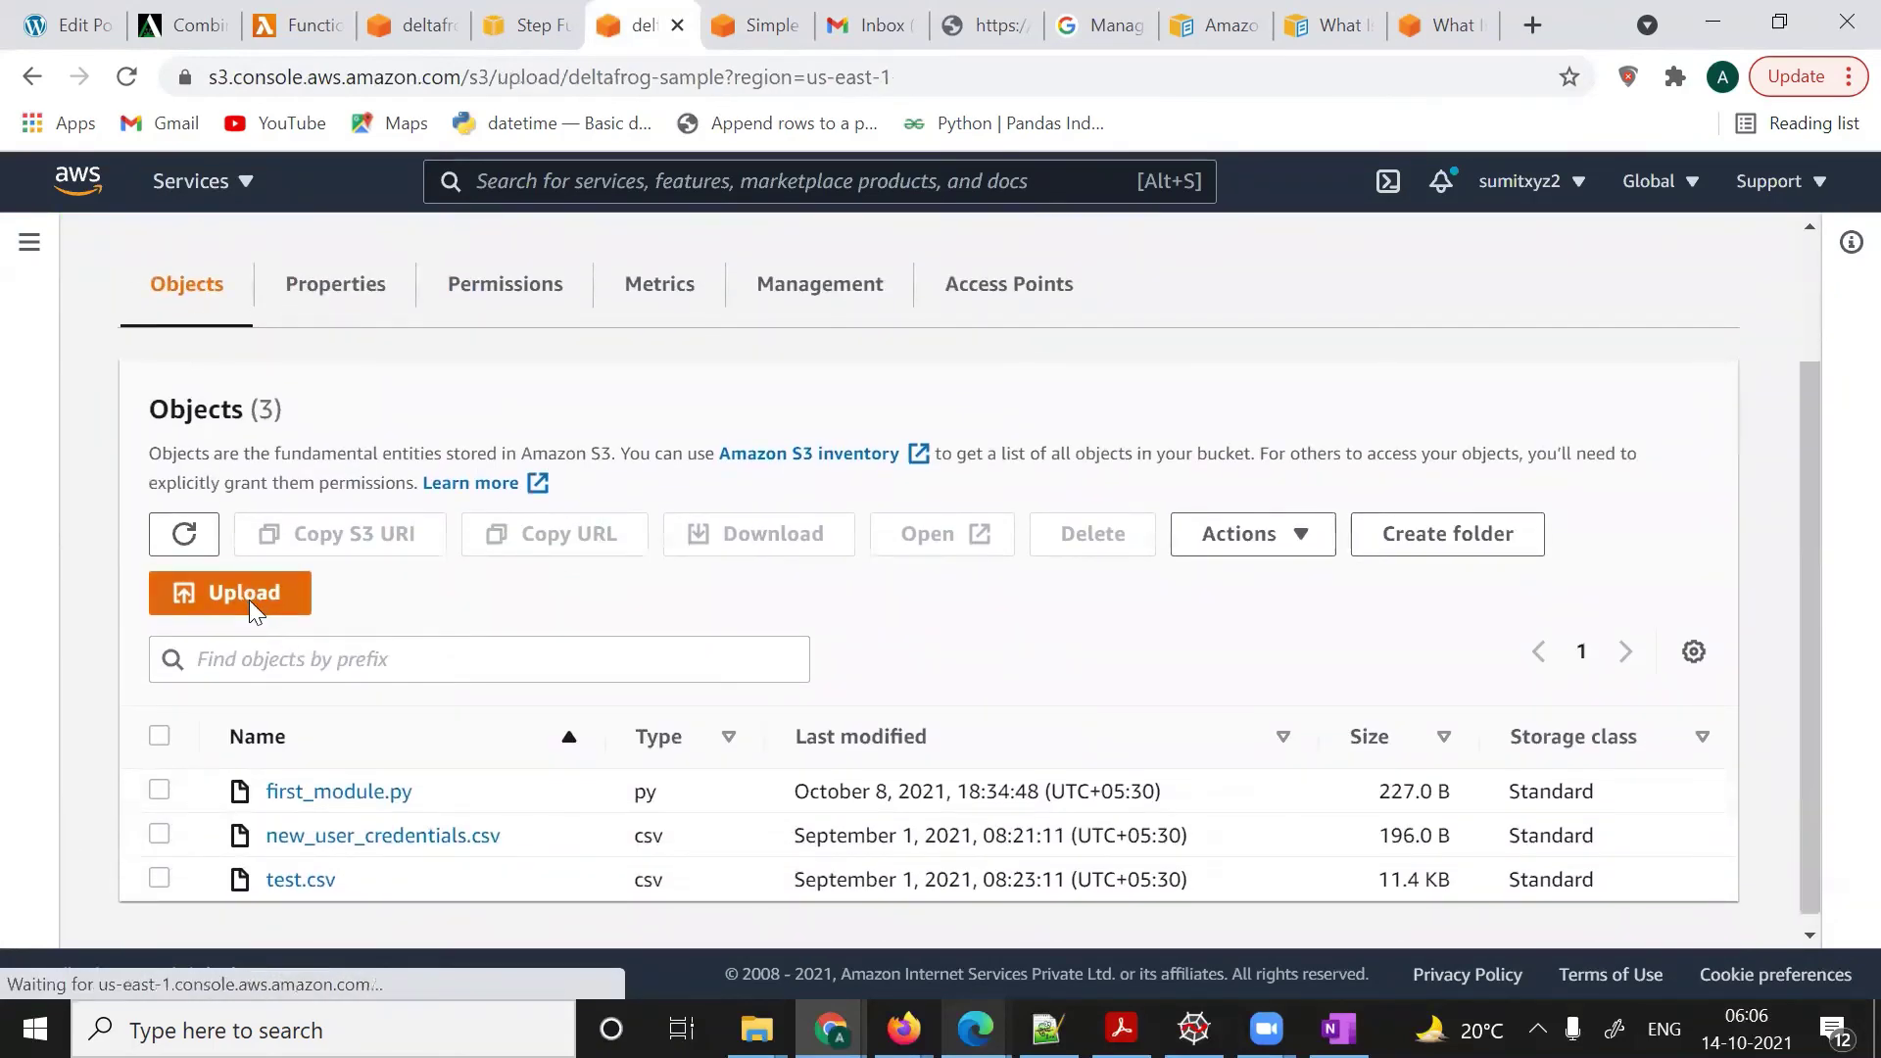
pyautogui.click(1024, 635)
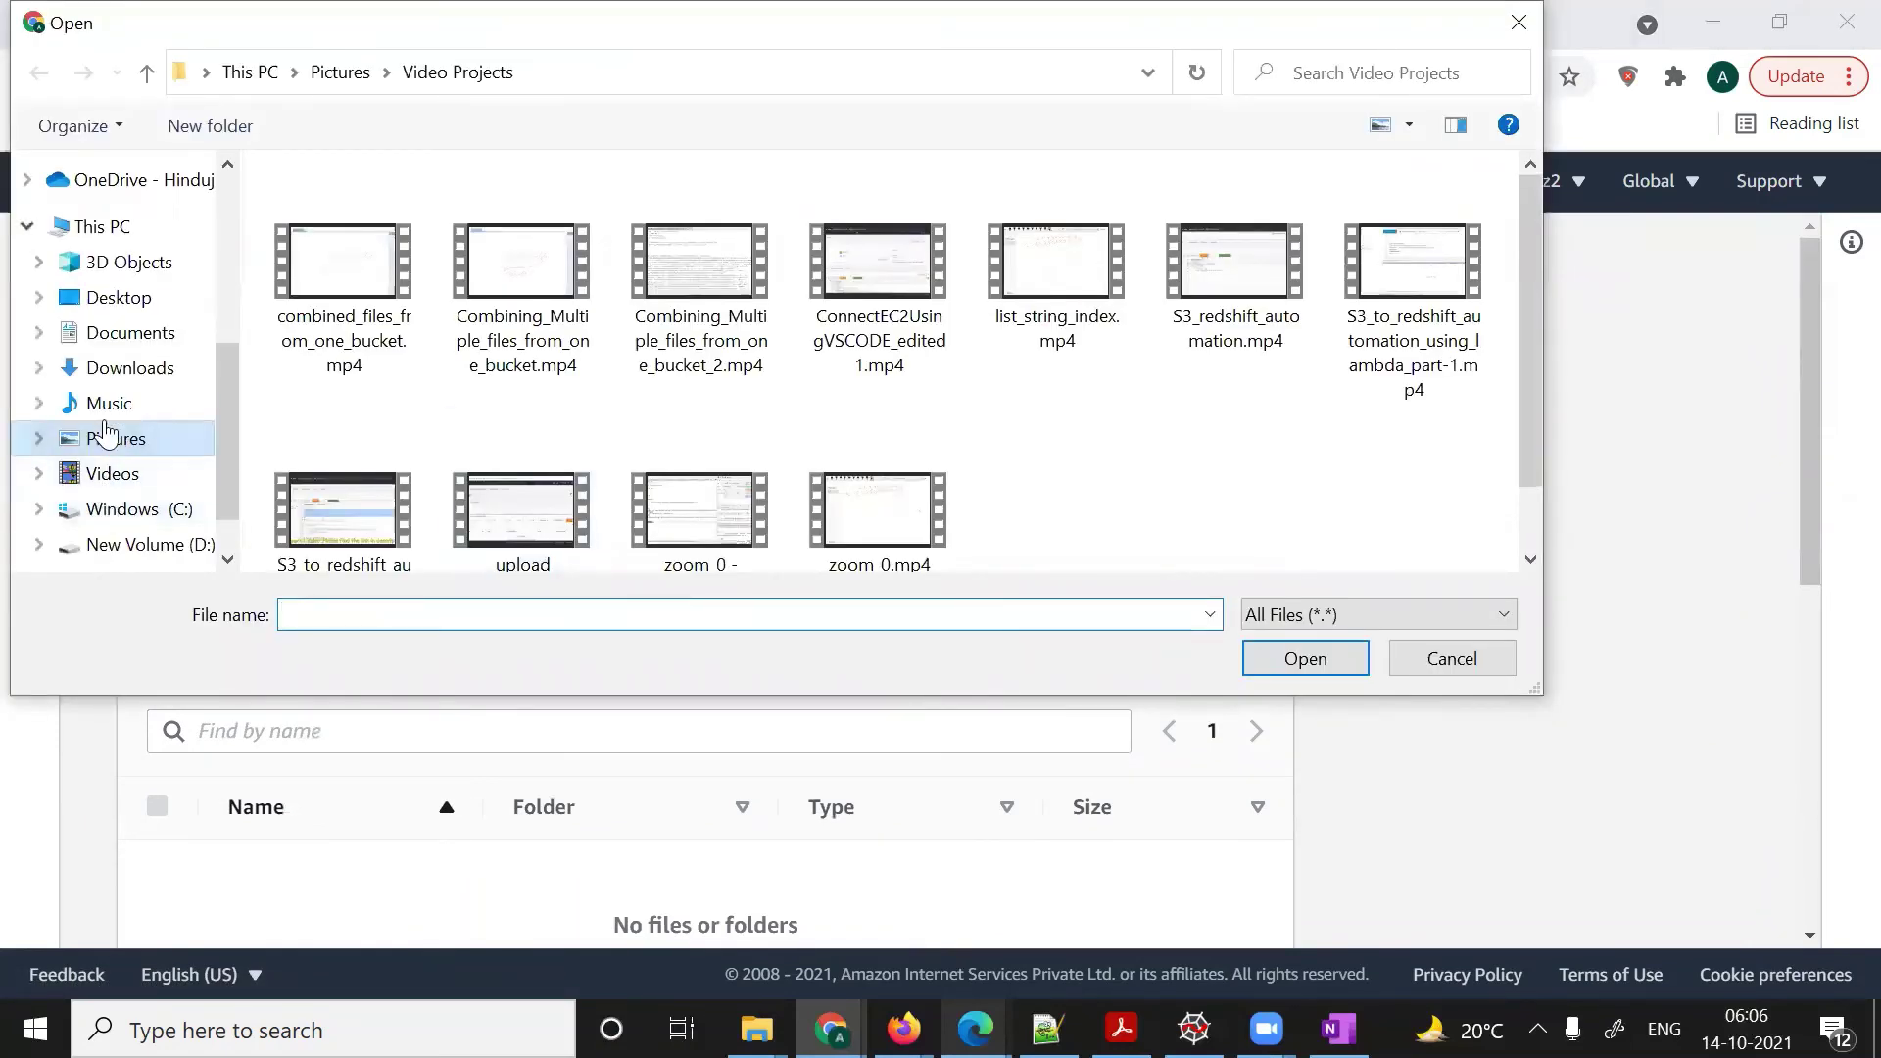
# - Add test.PNG from the Pictures folder and upload it to deltafrog-sample
pyautogui.moveTo(215, 380); pyautogui.dragTo(218, 331)
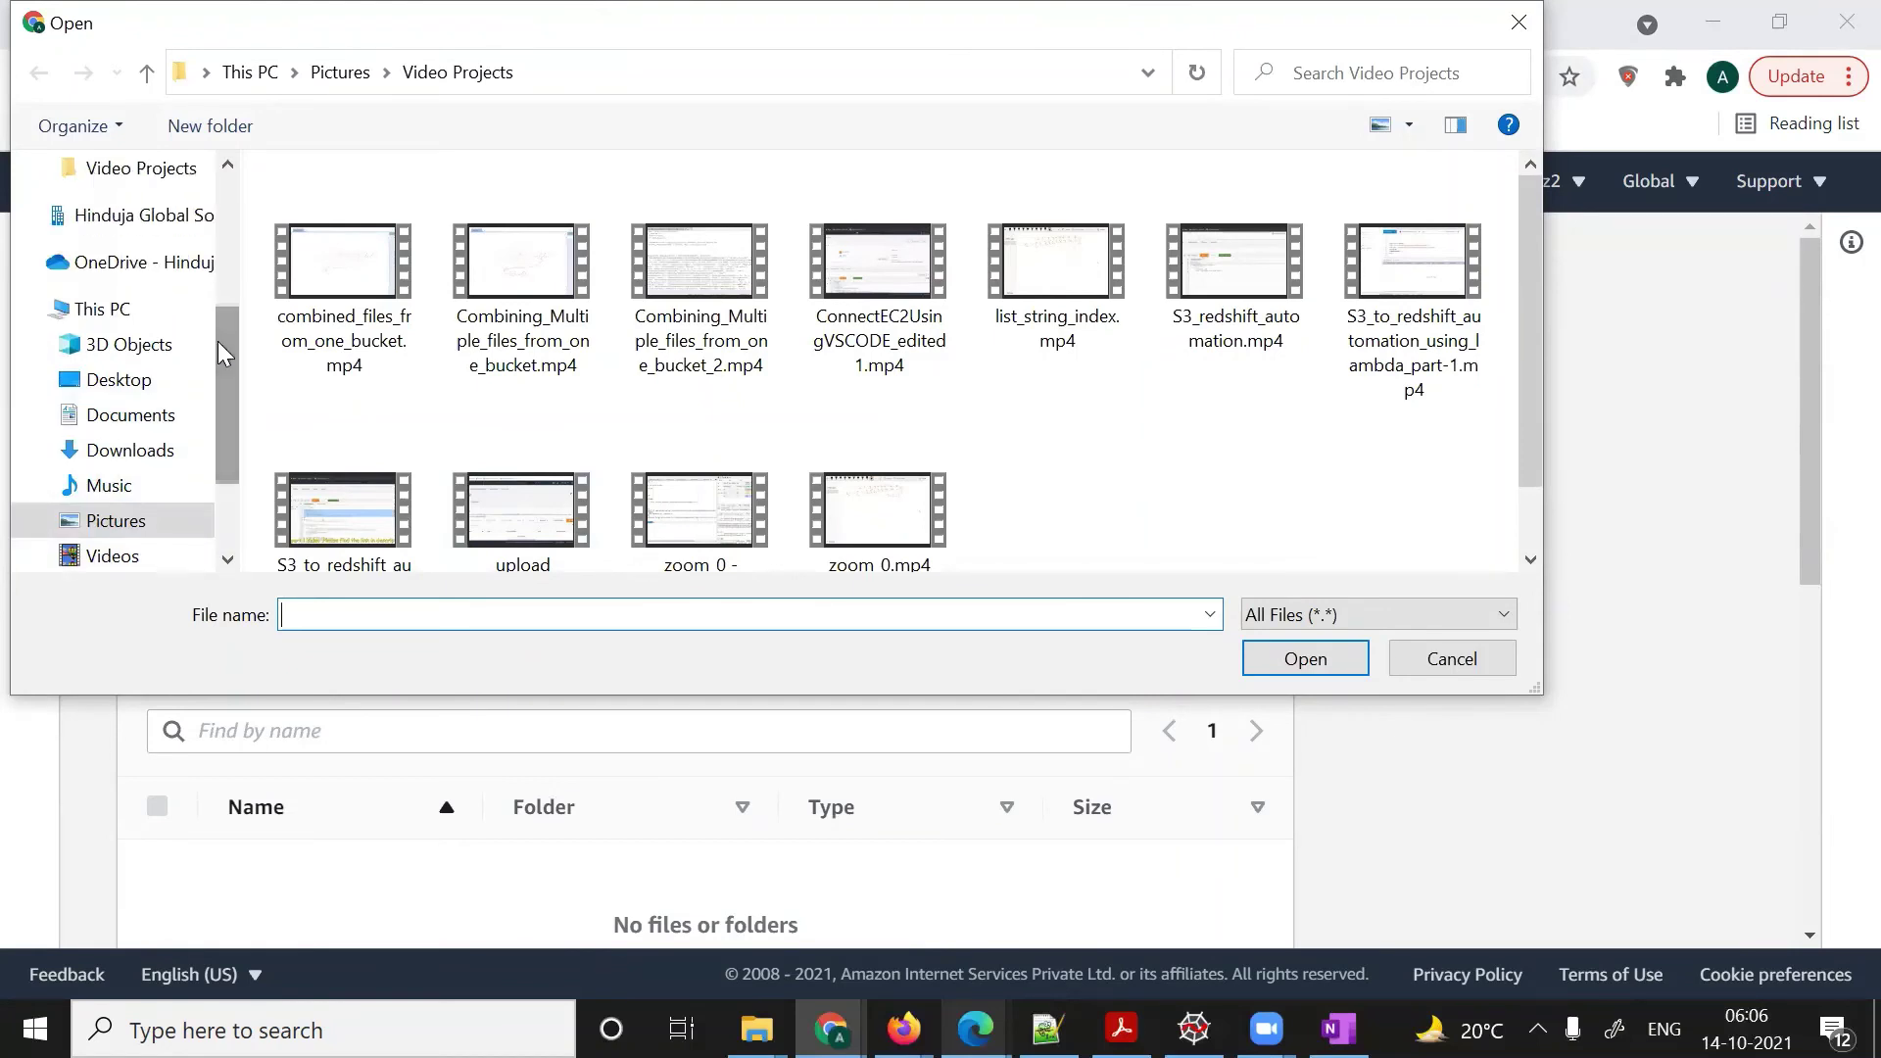
pyautogui.click(133, 529)
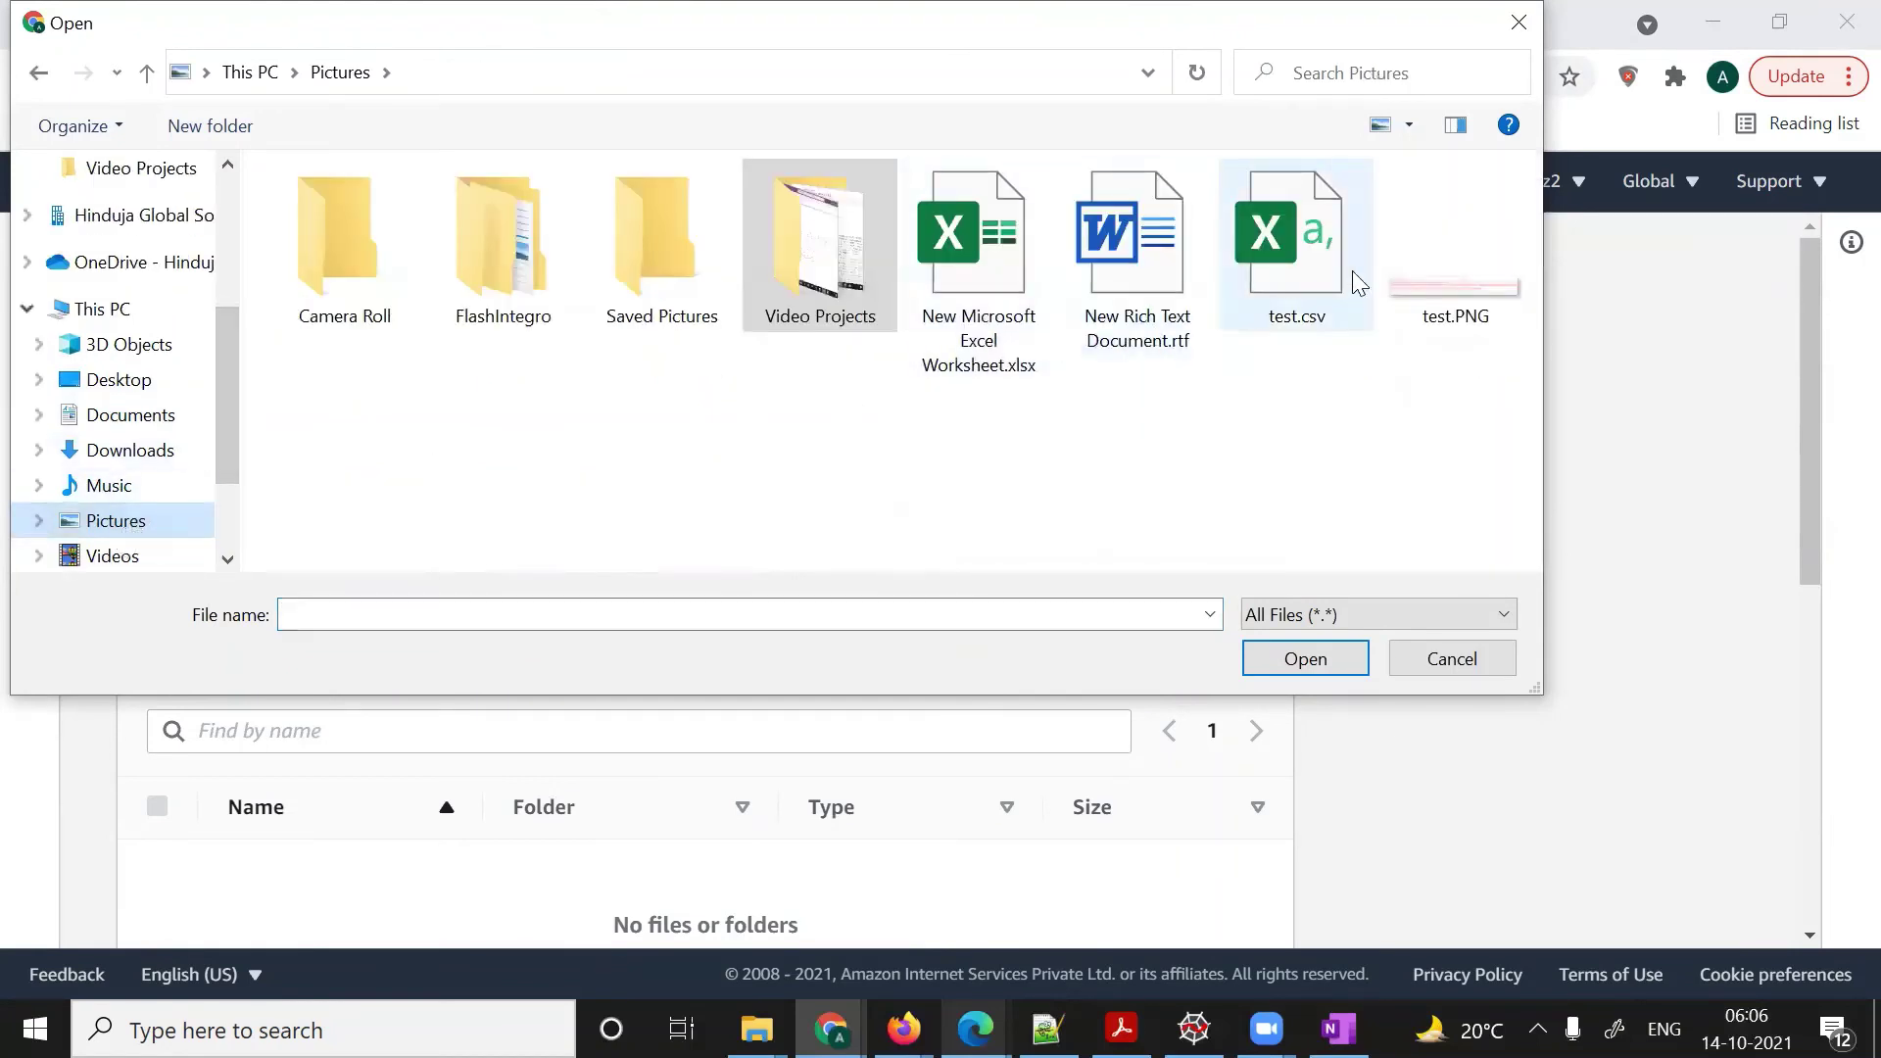
pyautogui.click(1455, 292)
pyautogui.click(1310, 661)
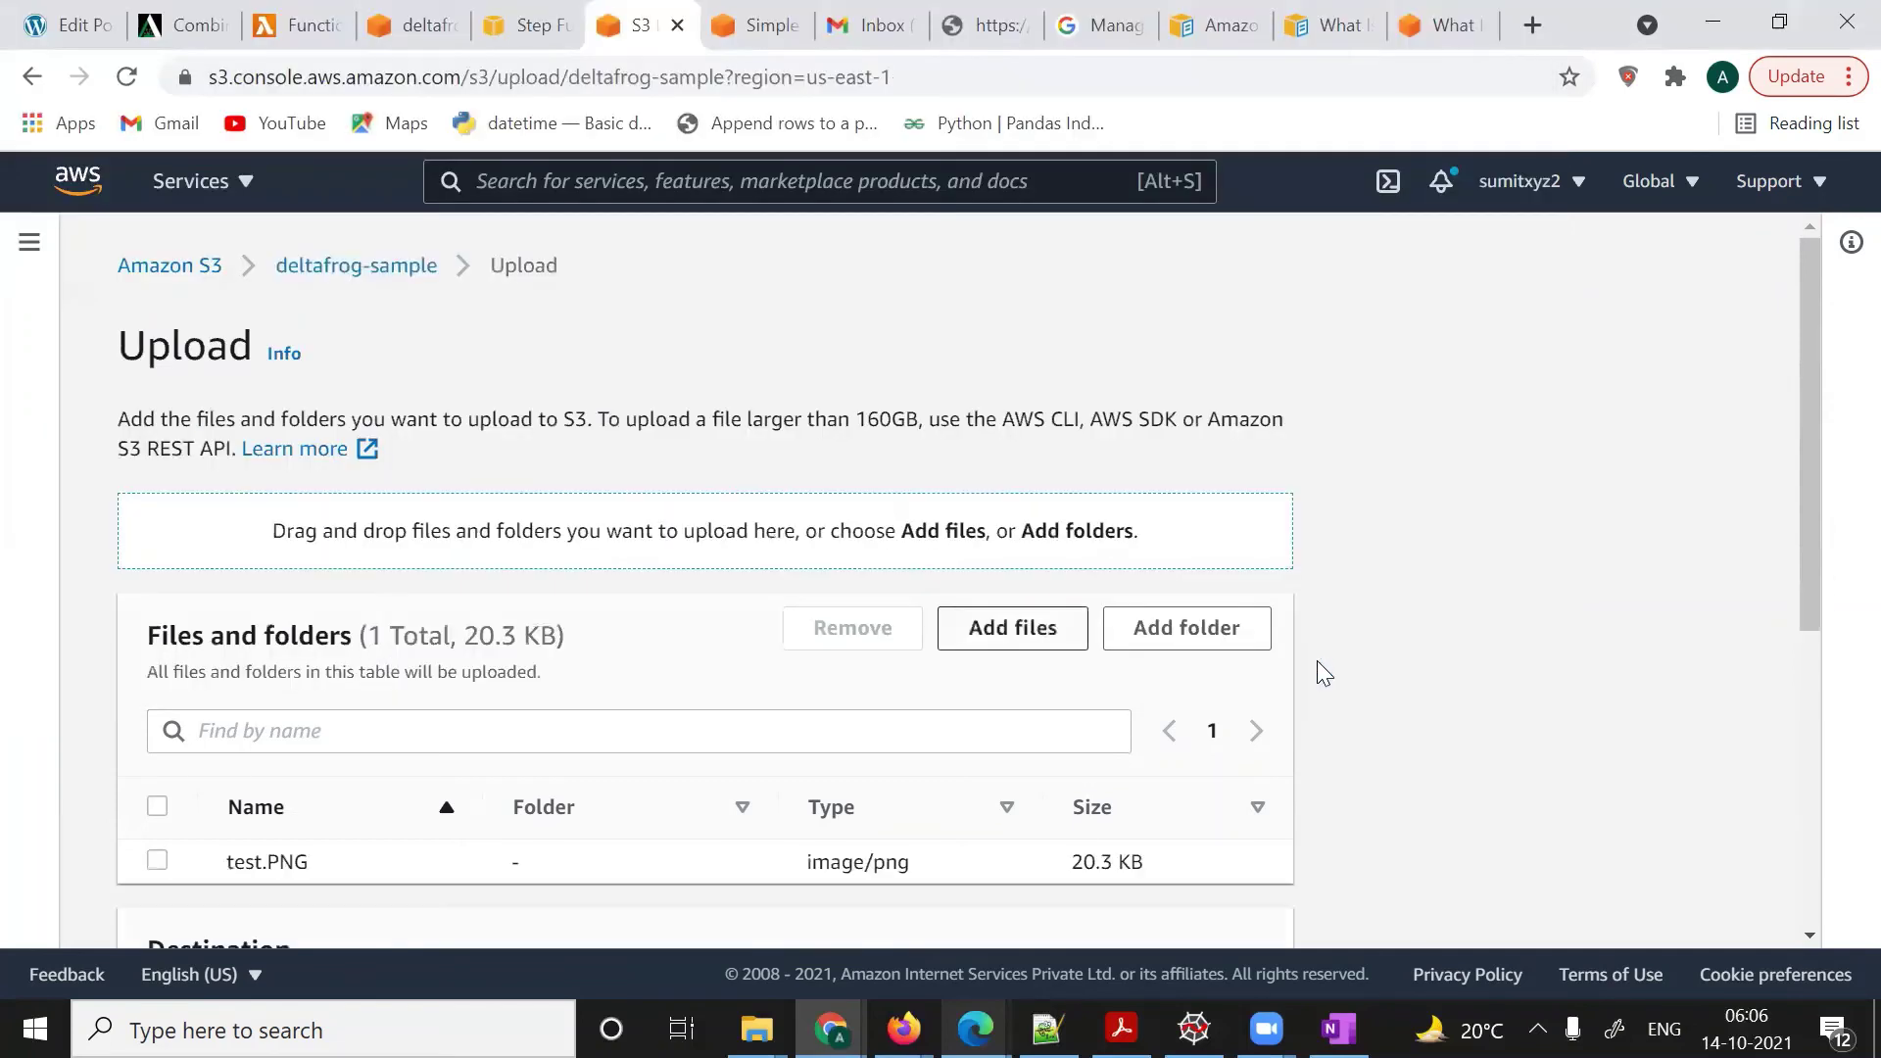
pyautogui.scroll(-5, 1361, 747)
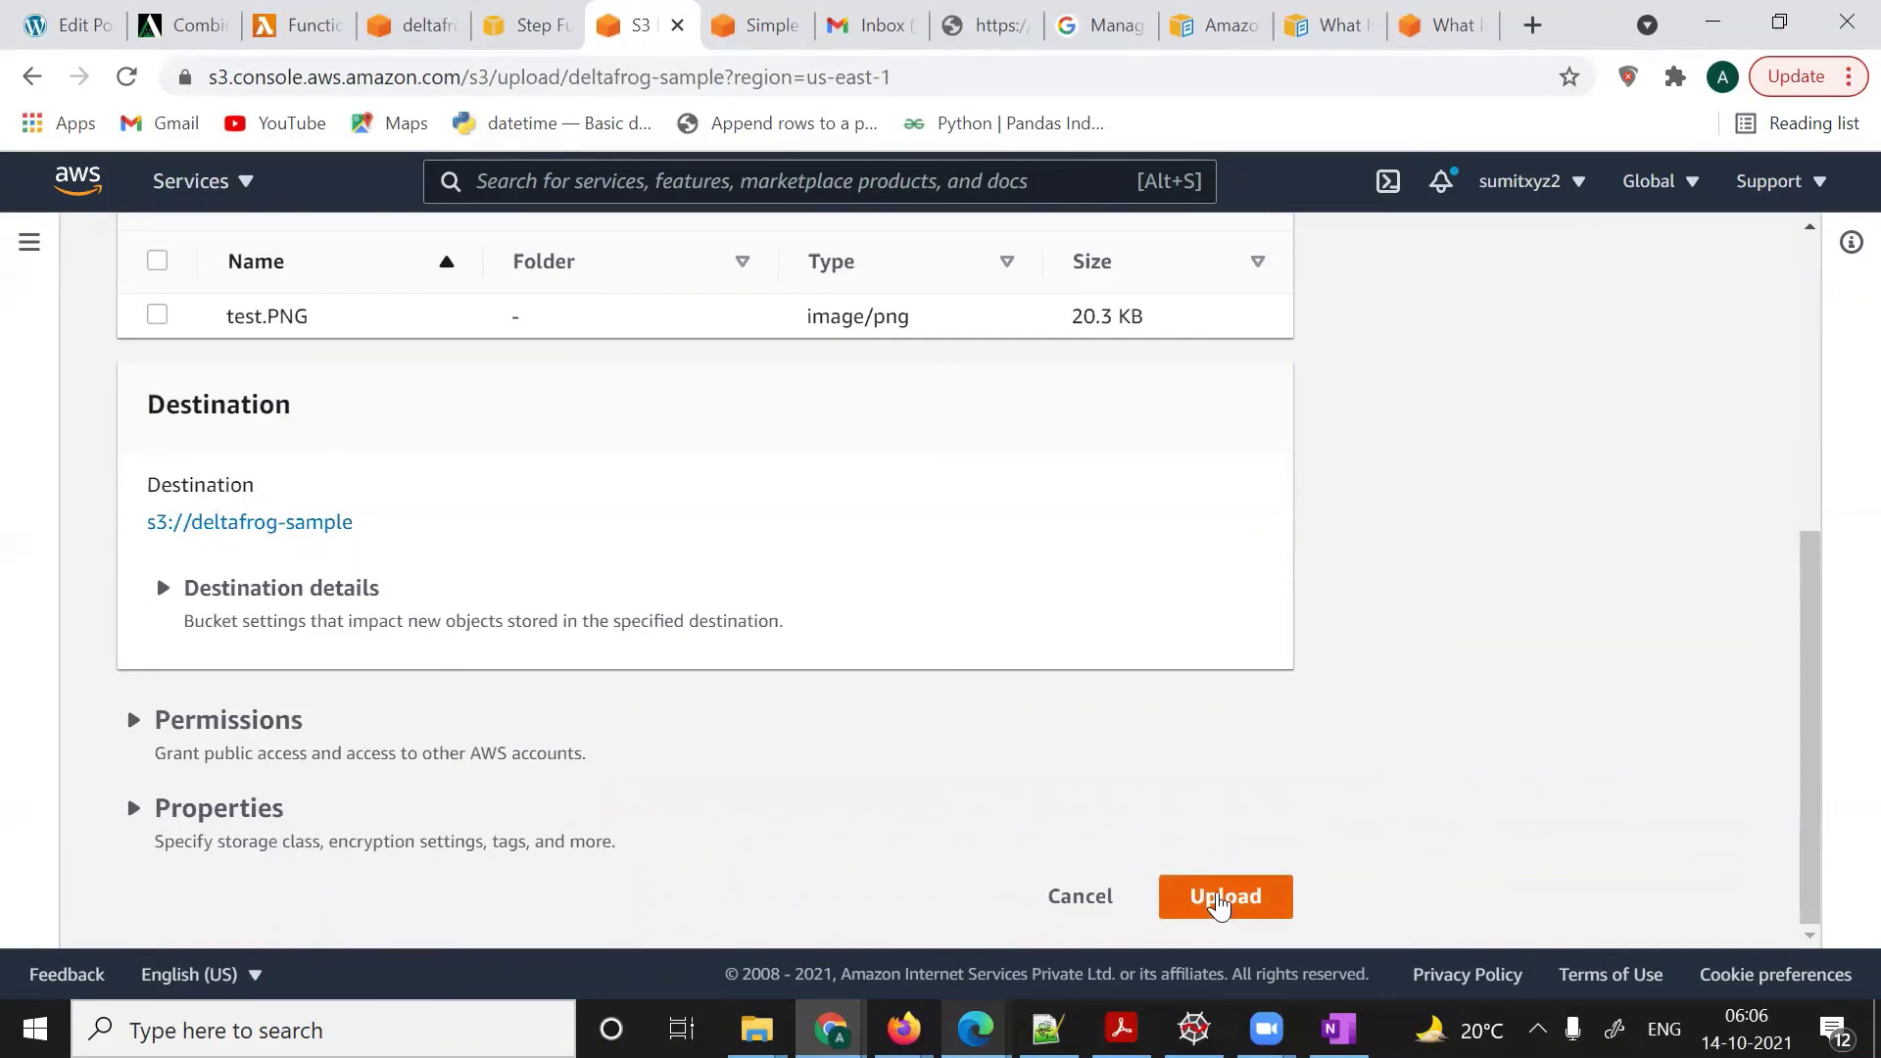
pyautogui.click(1207, 917)
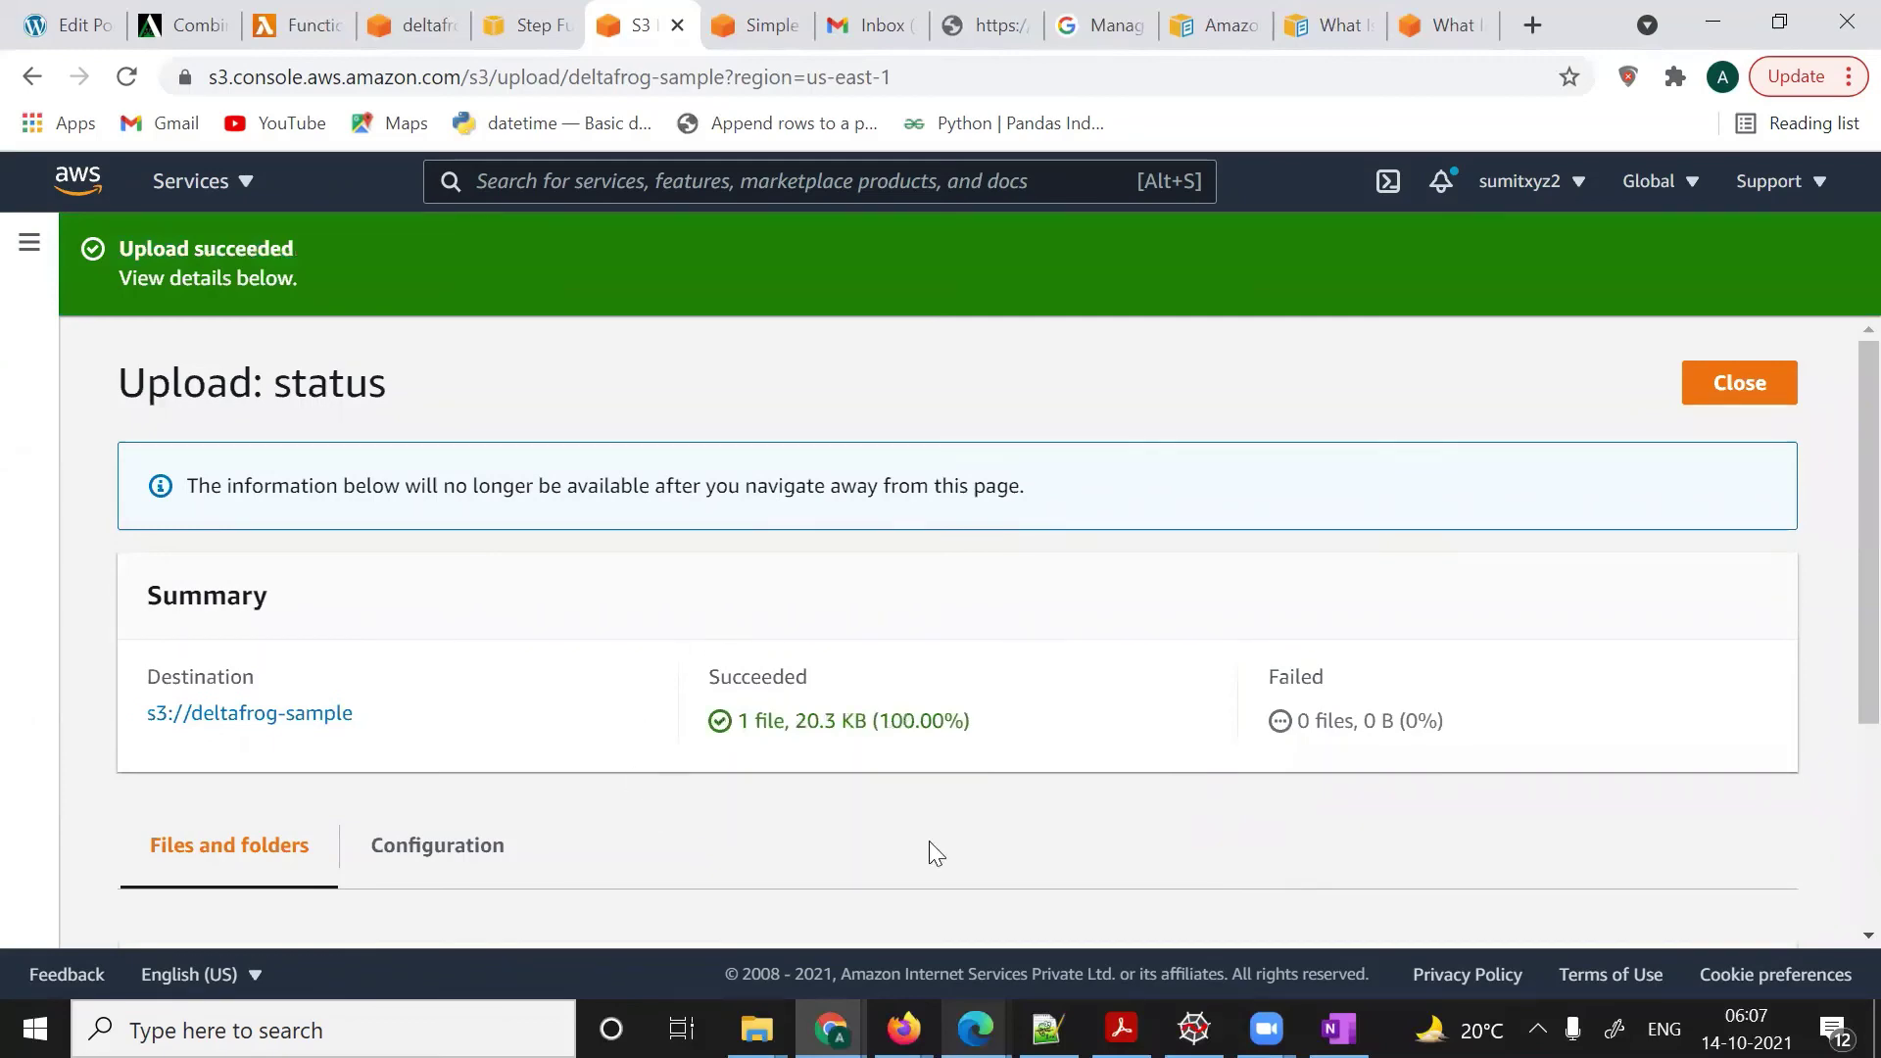
# - Read the new Gmail notification's ObjectCreated:Put event details for test.PNG in deltafrog-sample
pyautogui.click(870, 27)
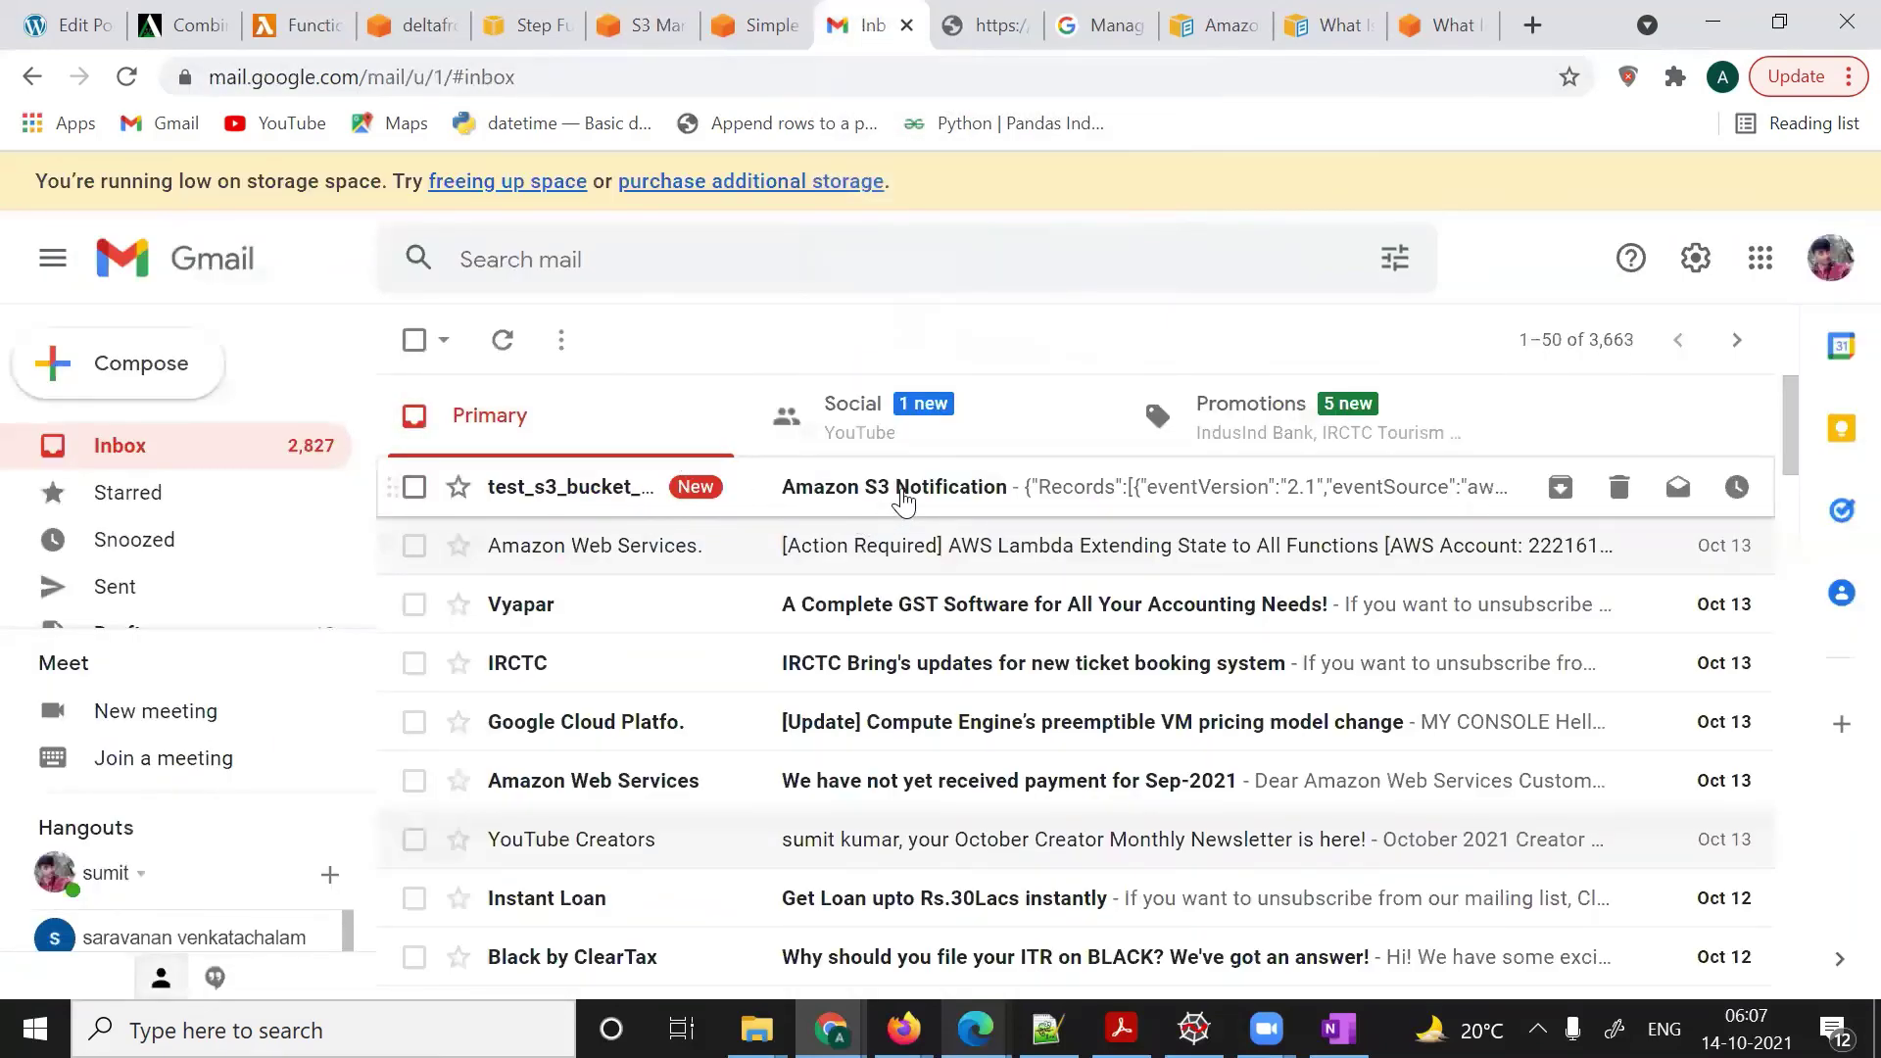
pyautogui.click(781, 490)
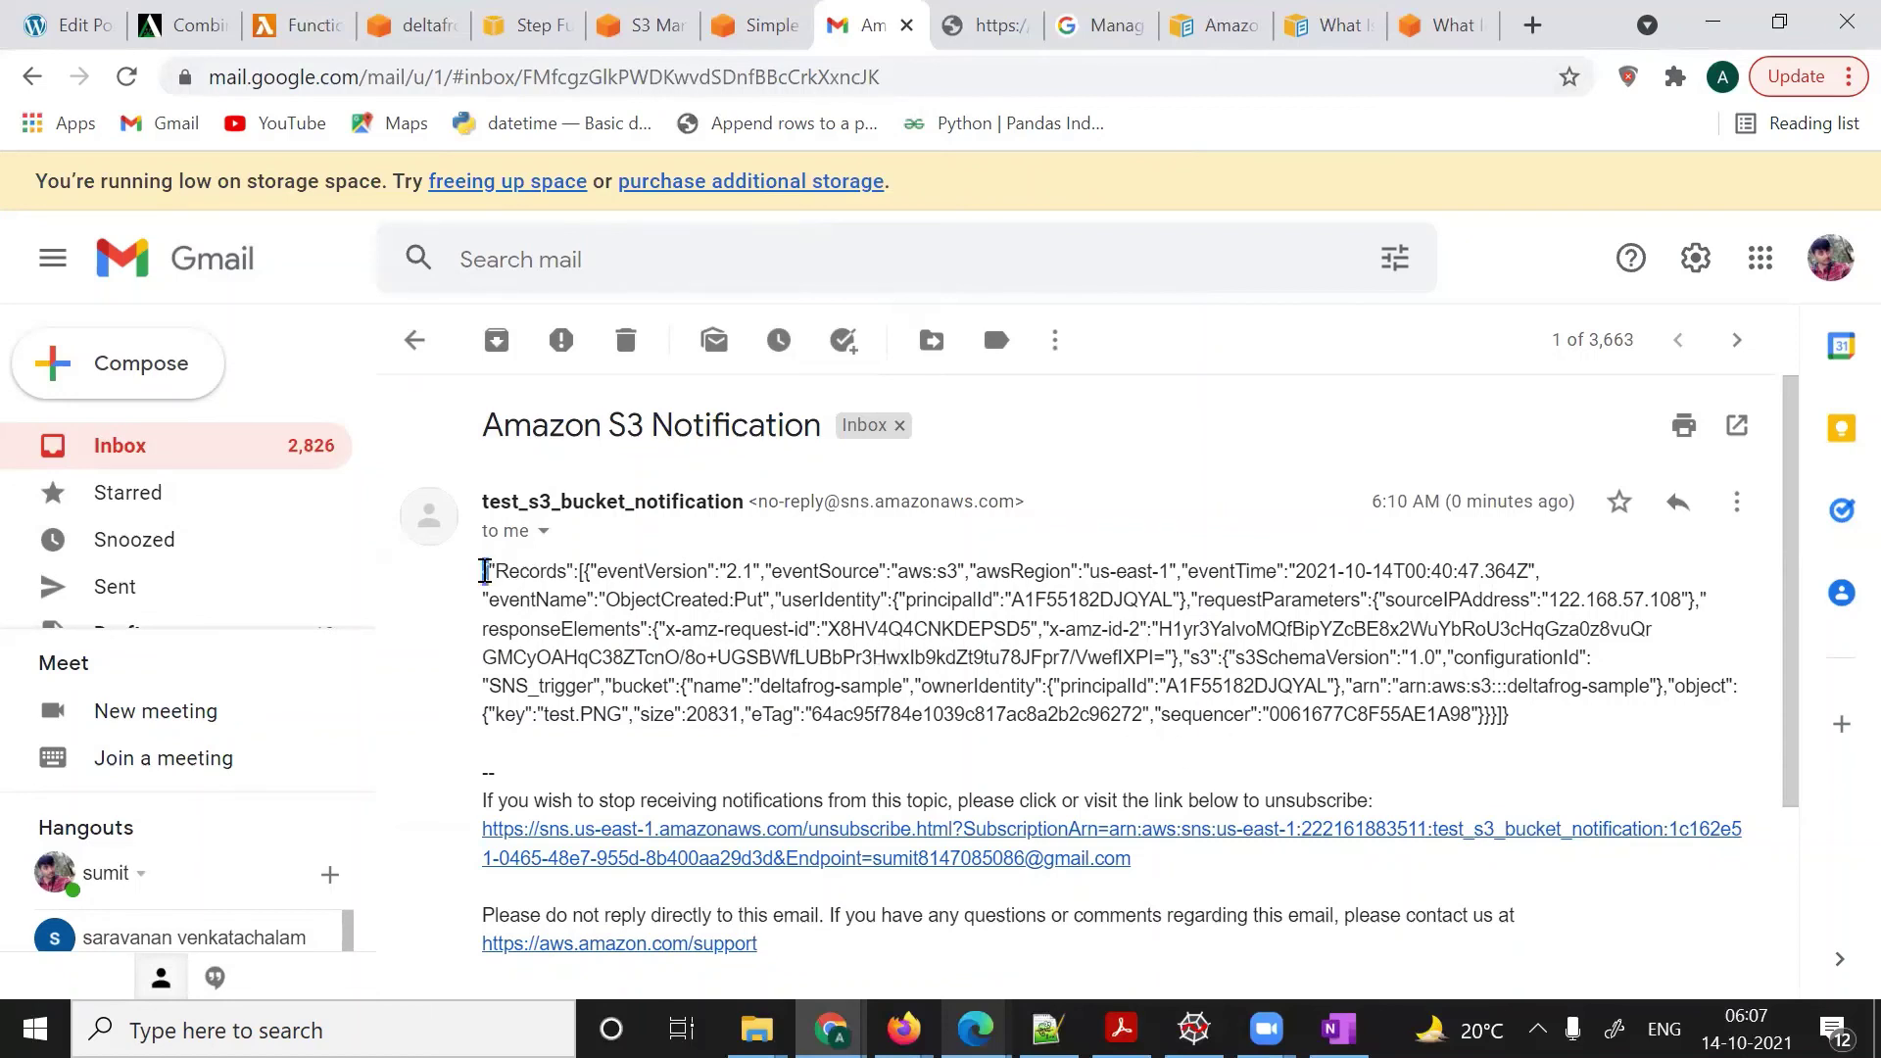
pyautogui.moveTo(485, 571); pyautogui.dragTo(944, 688)
pyautogui.moveTo(547, 716)
pyautogui.mouseDown()
pyautogui.moveTo(635, 710)
pyautogui.moveTo(545, 717)
pyautogui.mouseUp()
pyautogui.click(627, 711)
pyautogui.click(542, 716)
pyautogui.moveTo(481, 566); pyautogui.dragTo(1144, 686)
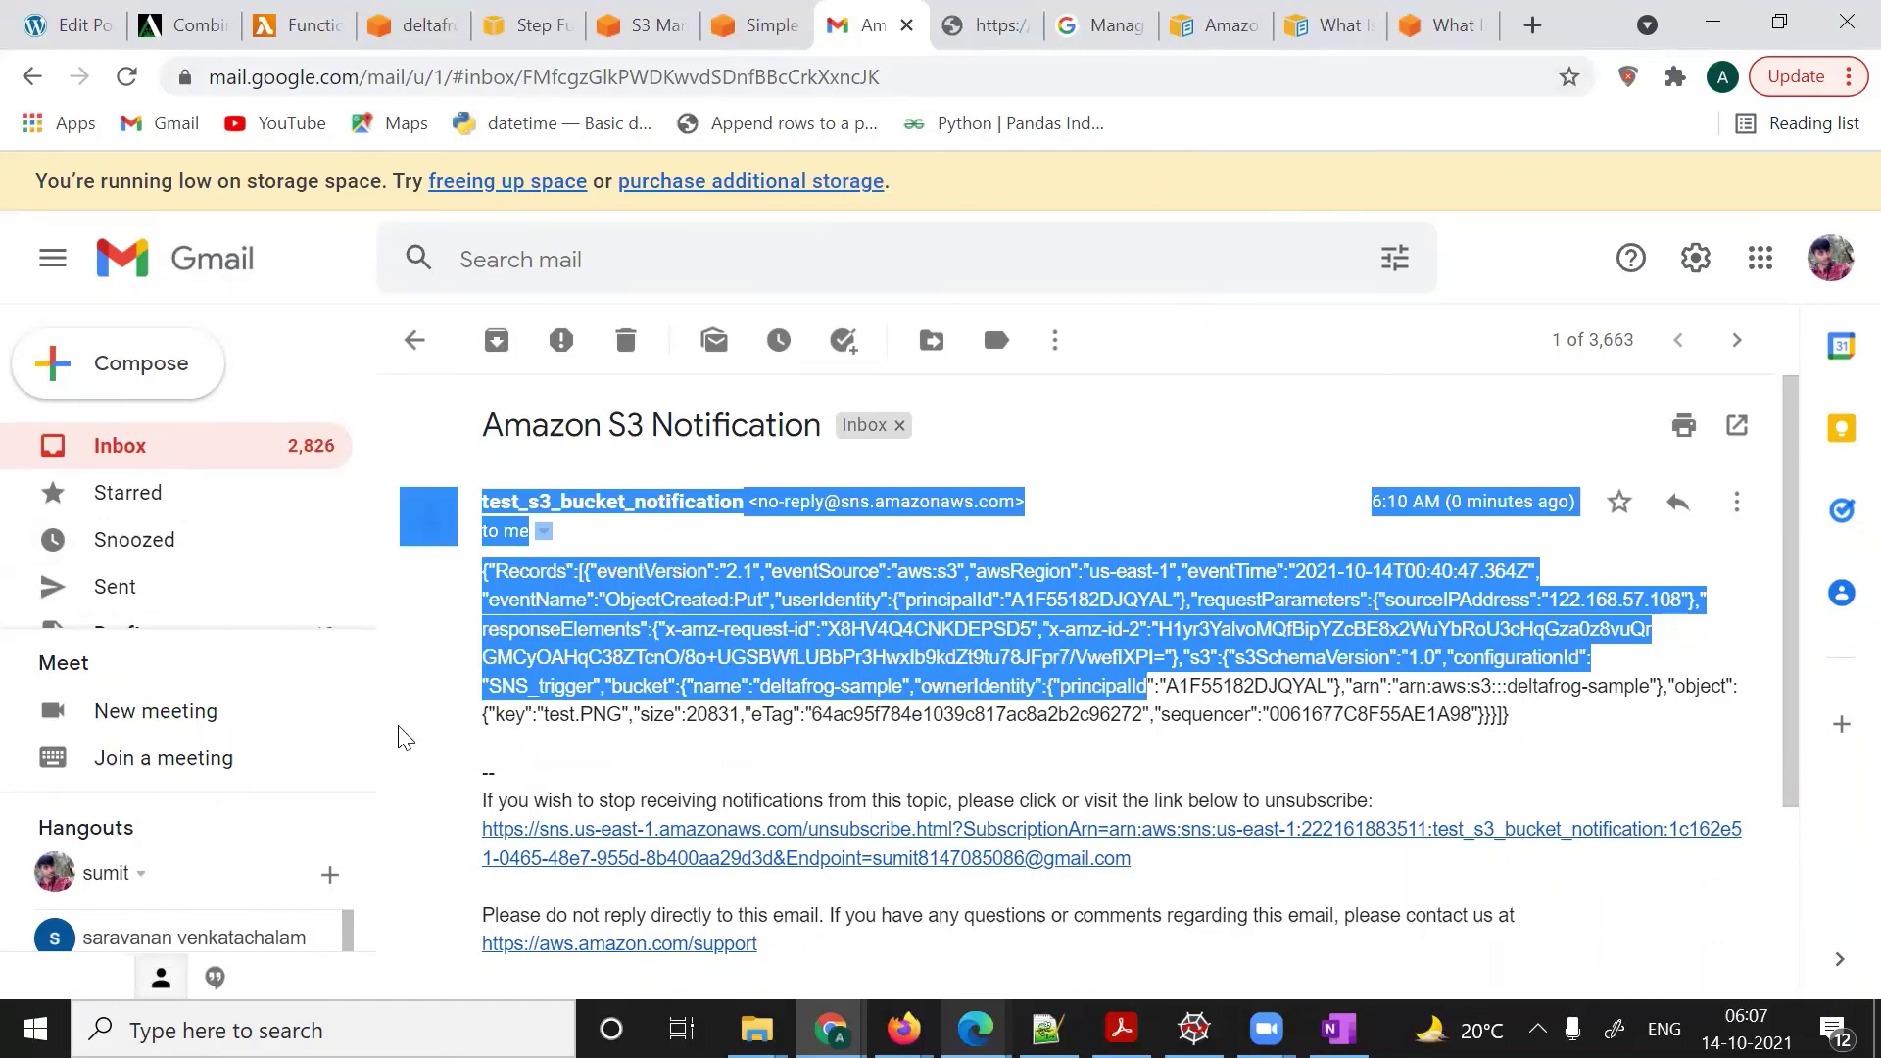
pyautogui.click(760, 550)
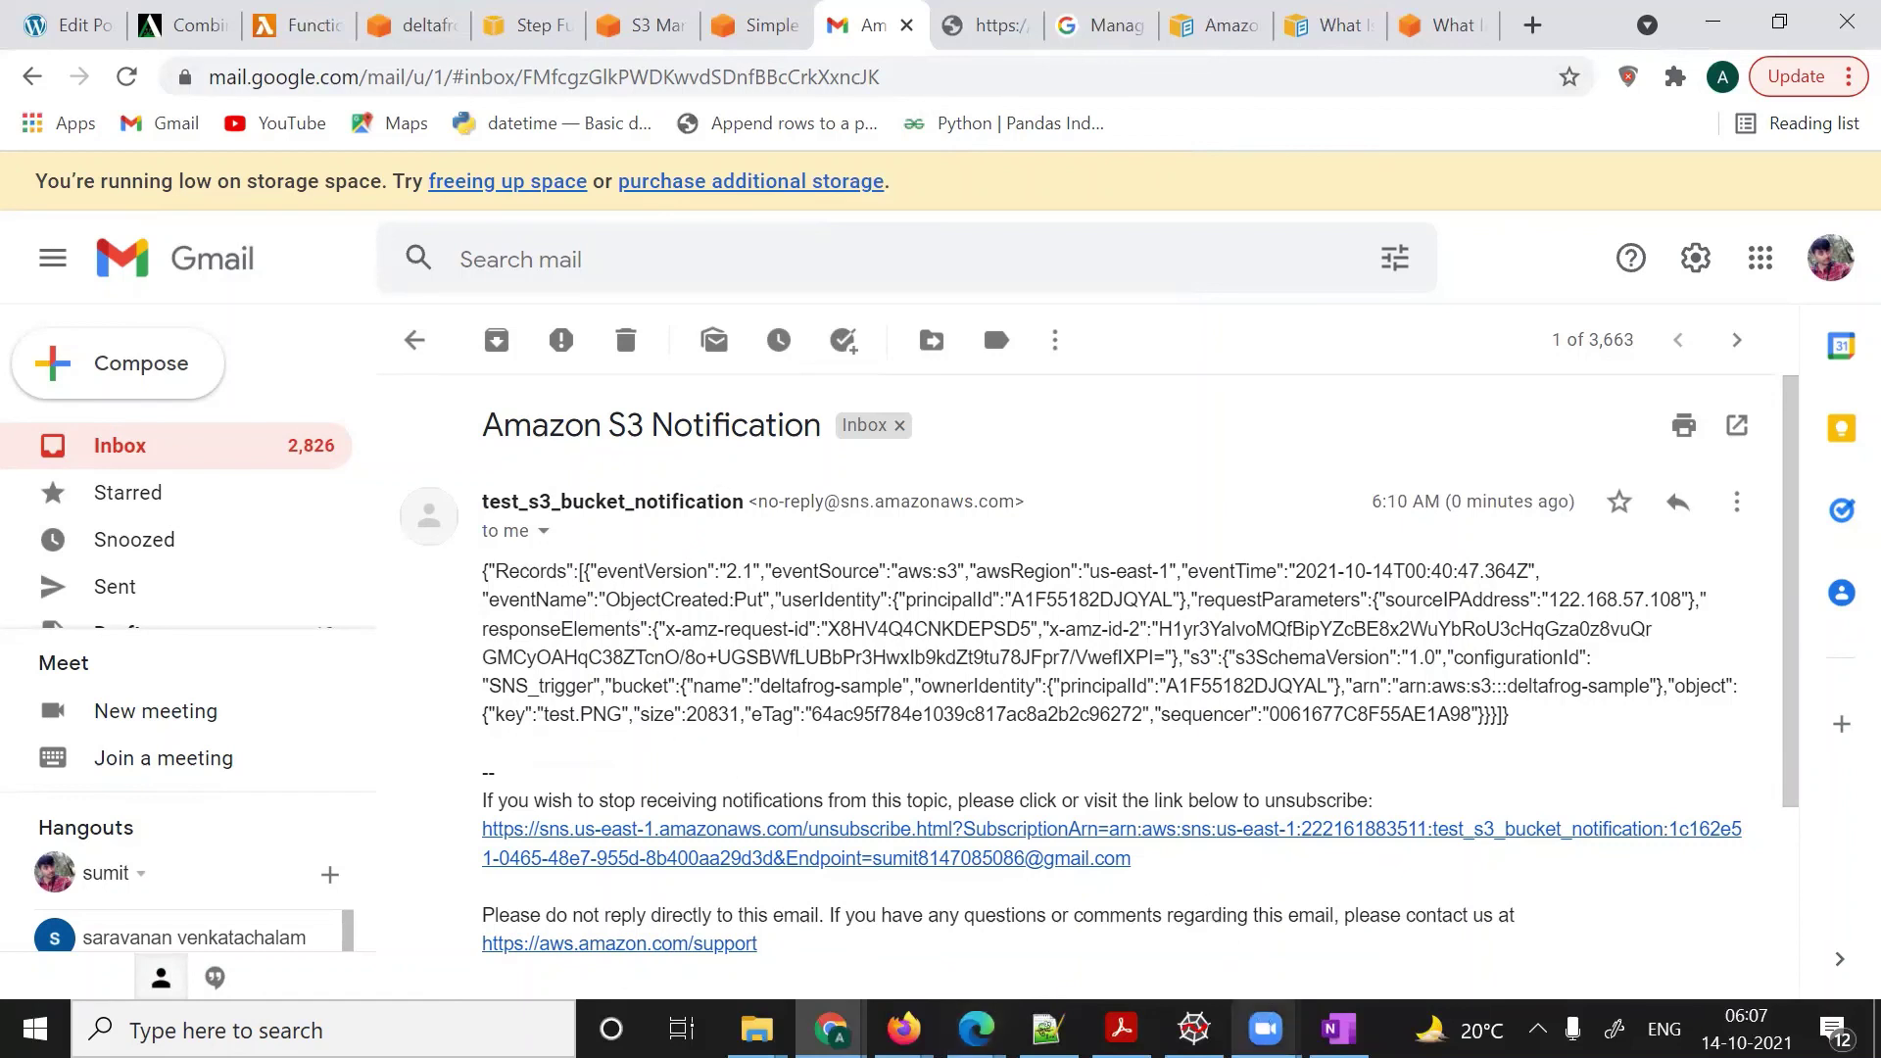
pyautogui.moveTo(1265, 1029)
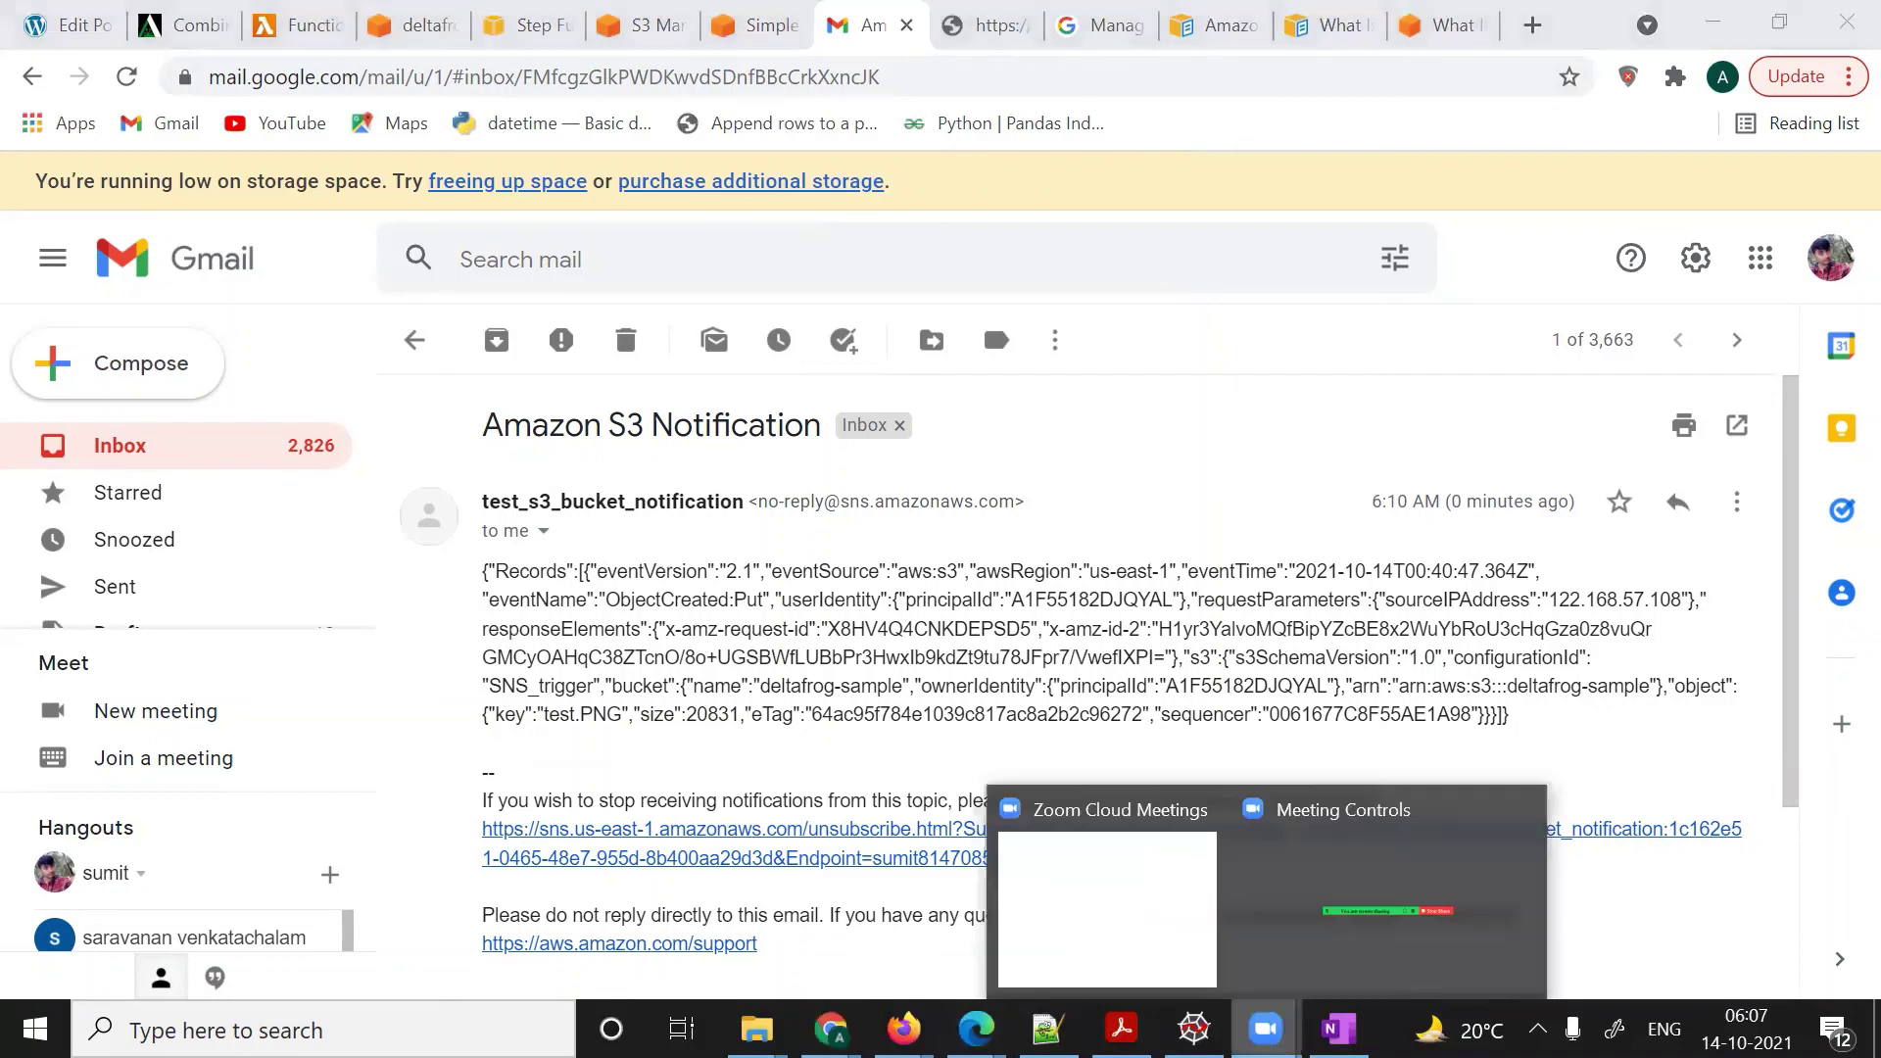